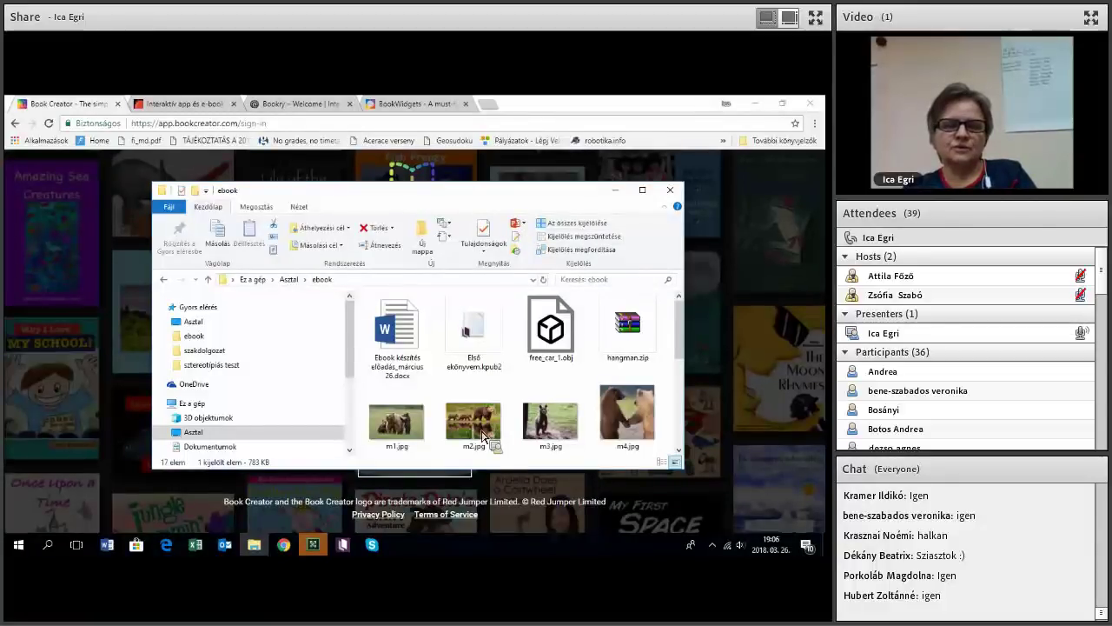
Sign in to Book Creator as a teacher with the existing Google account
drag(423, 331, 402, 469)
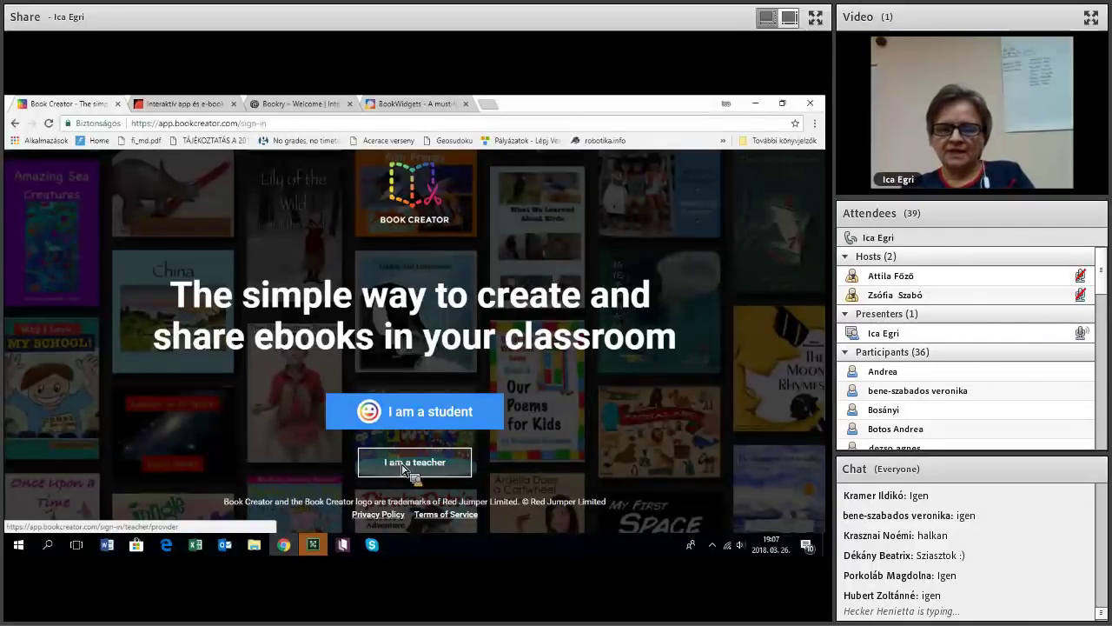
drag(402, 470, 403, 469)
click(402, 470)
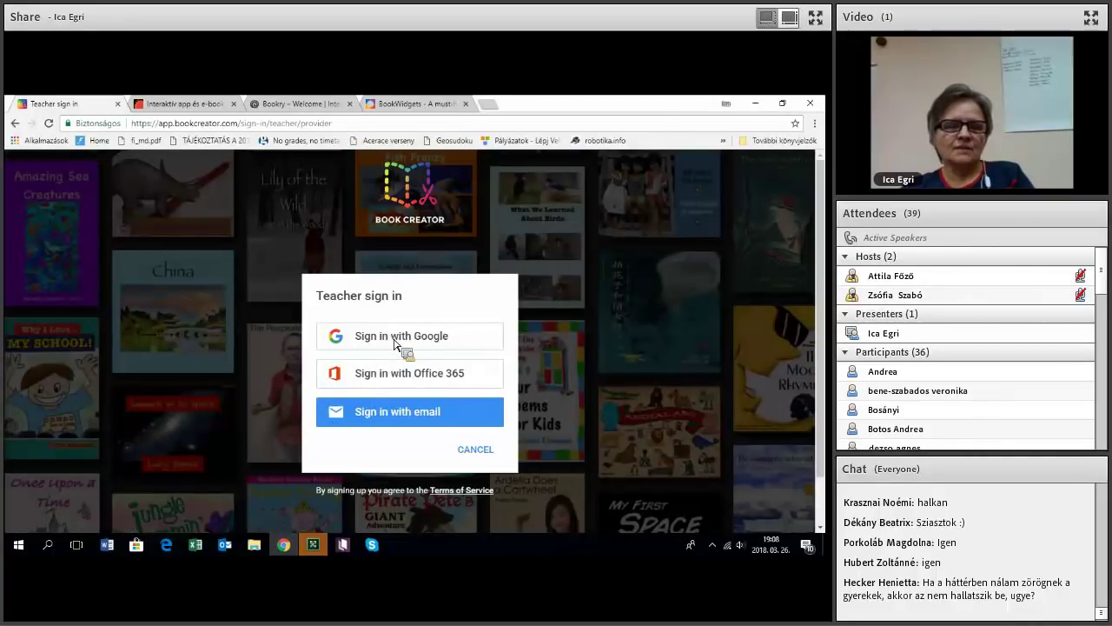
click(394, 336)
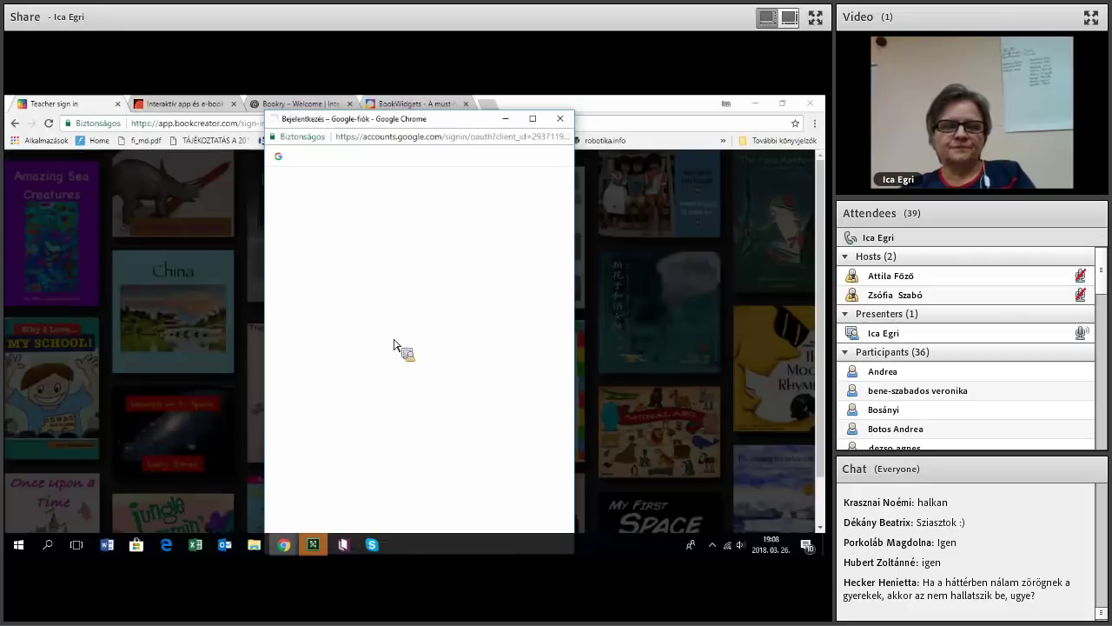
click(359, 271)
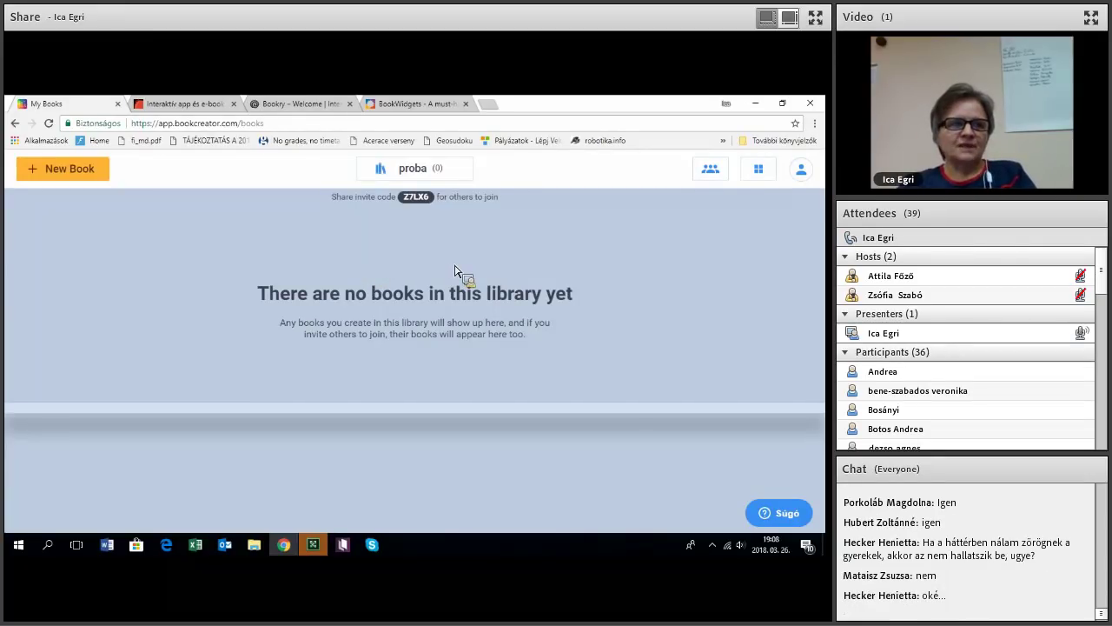
Create a new book in the empty proba library using the Landscape 4:3 shape
double_click(413, 200)
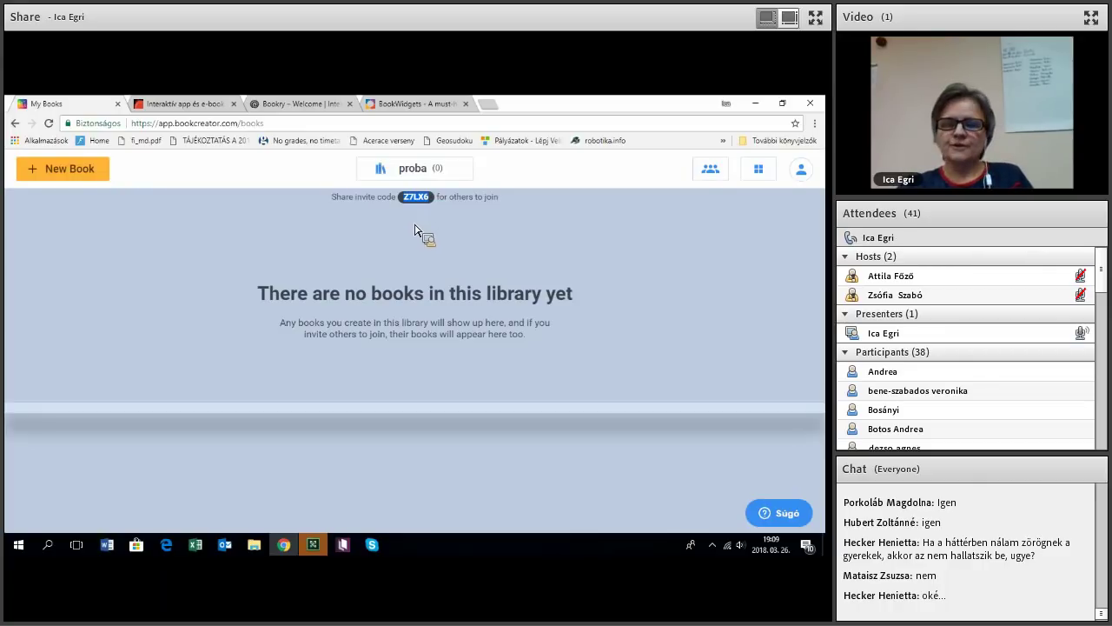
click(63, 173)
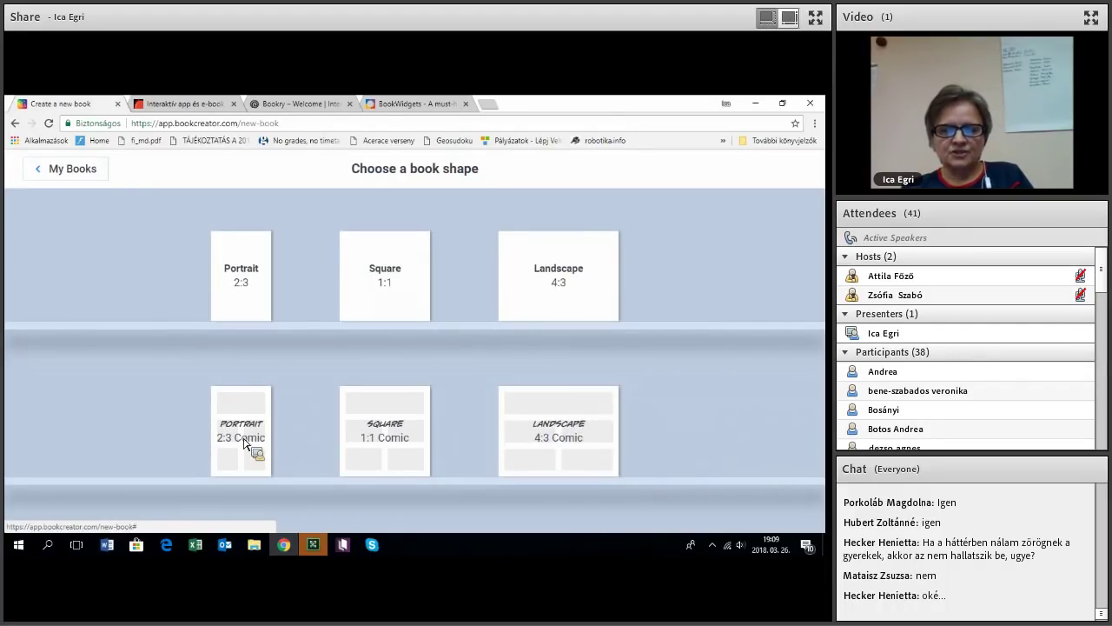
click(558, 277)
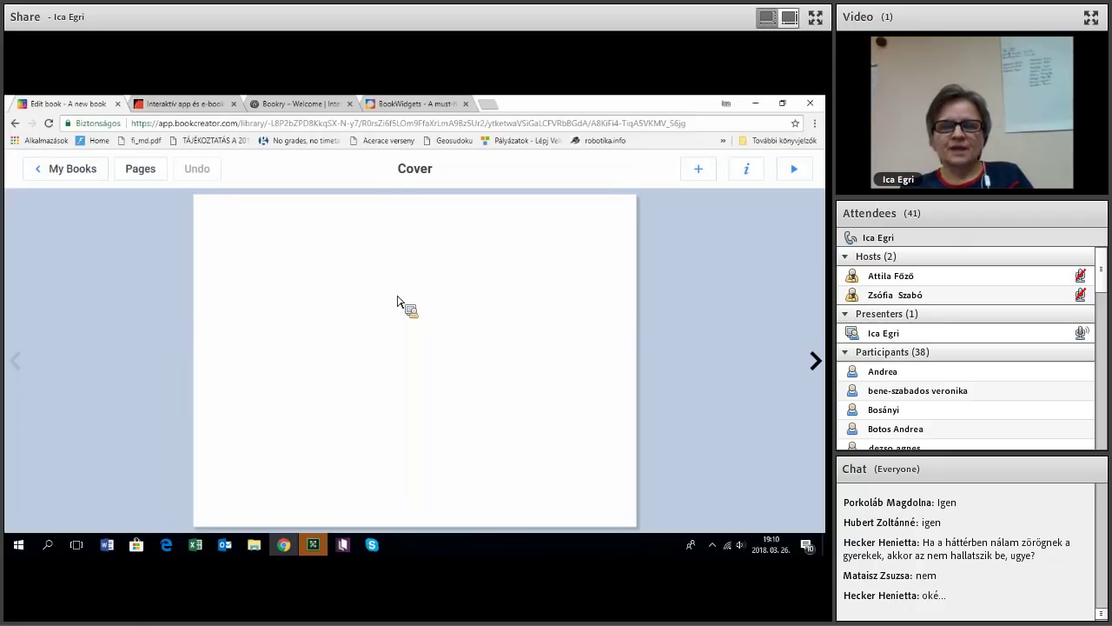
click(709, 179)
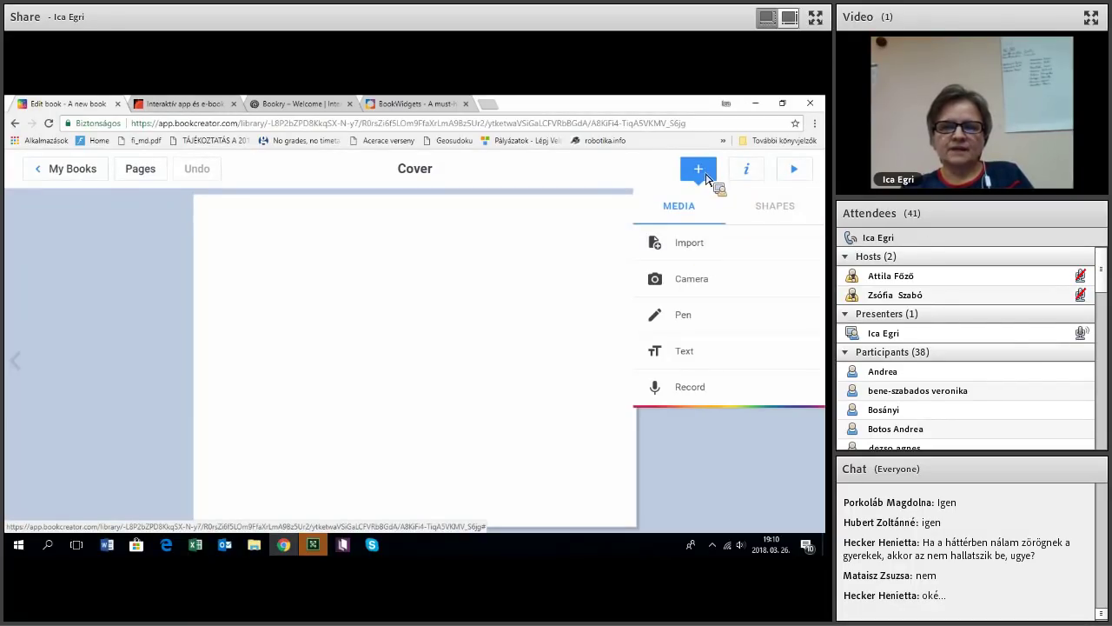
click(693, 248)
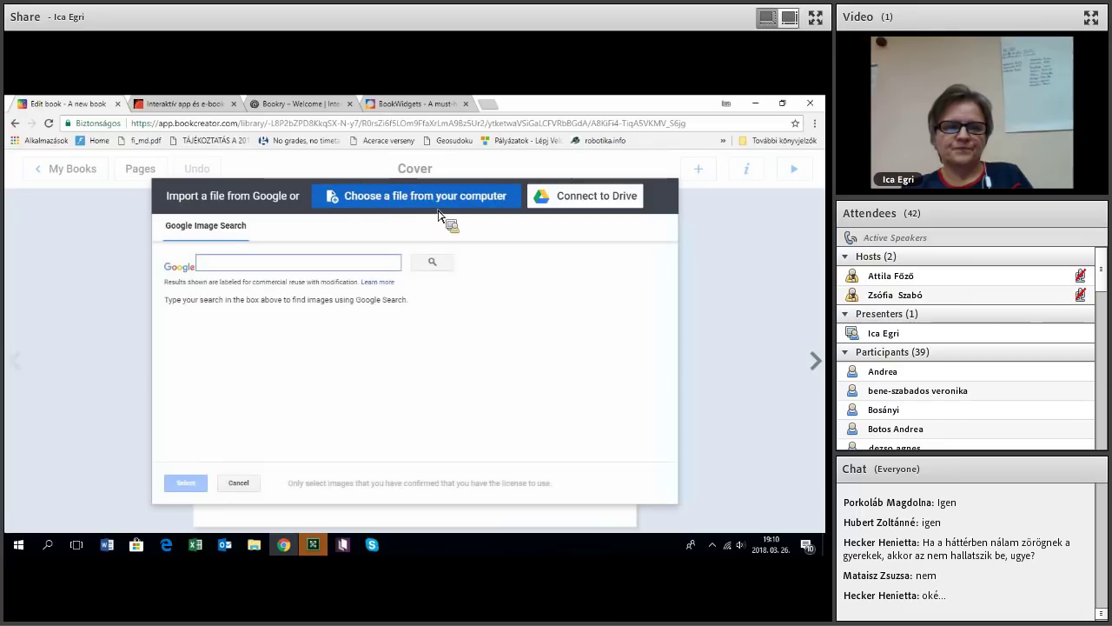
click(350, 266)
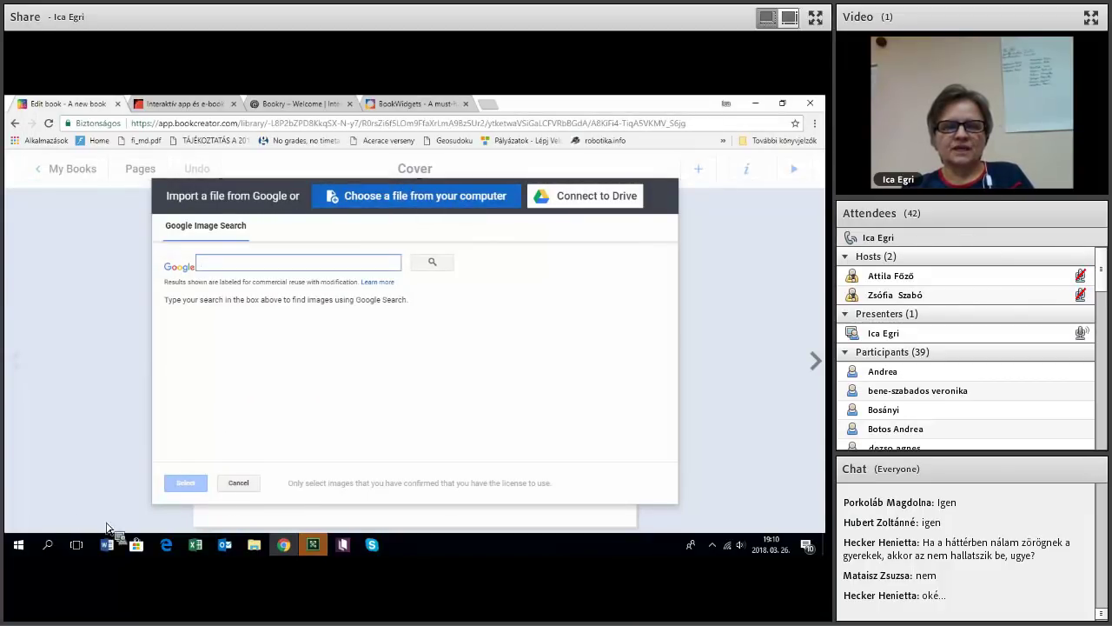
click(239, 484)
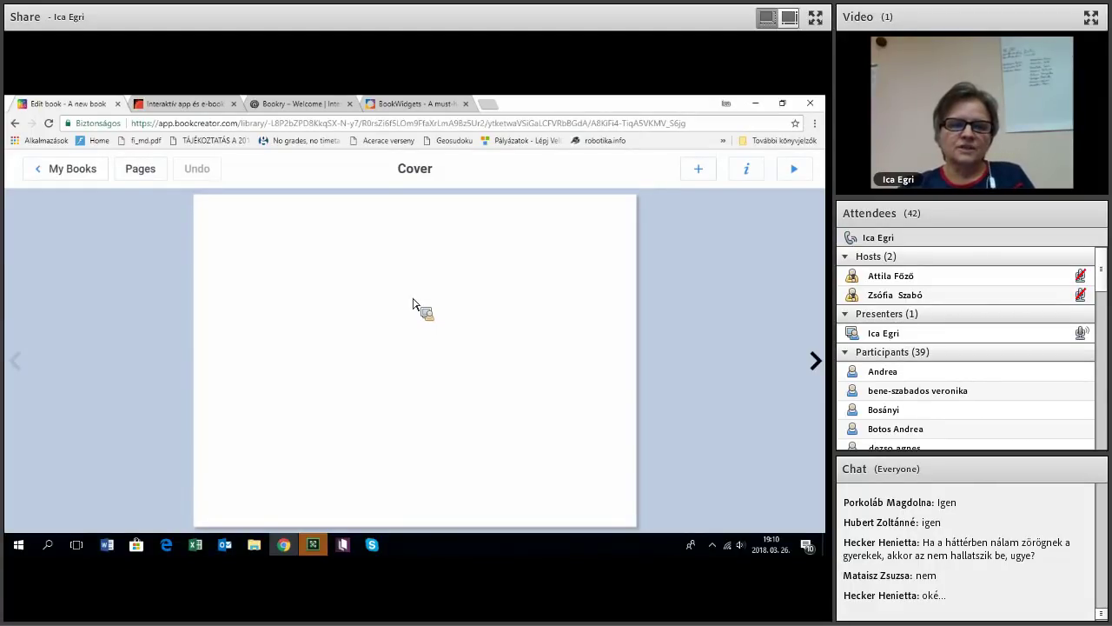
Examine the book's page overview and the options offered for page 3
click(141, 171)
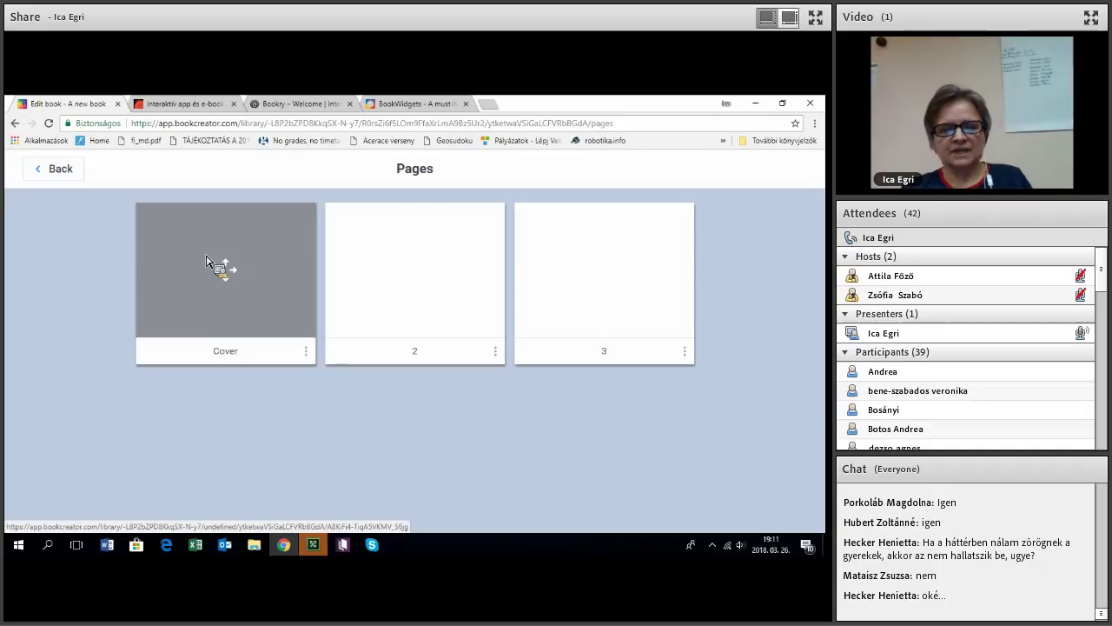
drag(206, 260, 690, 357)
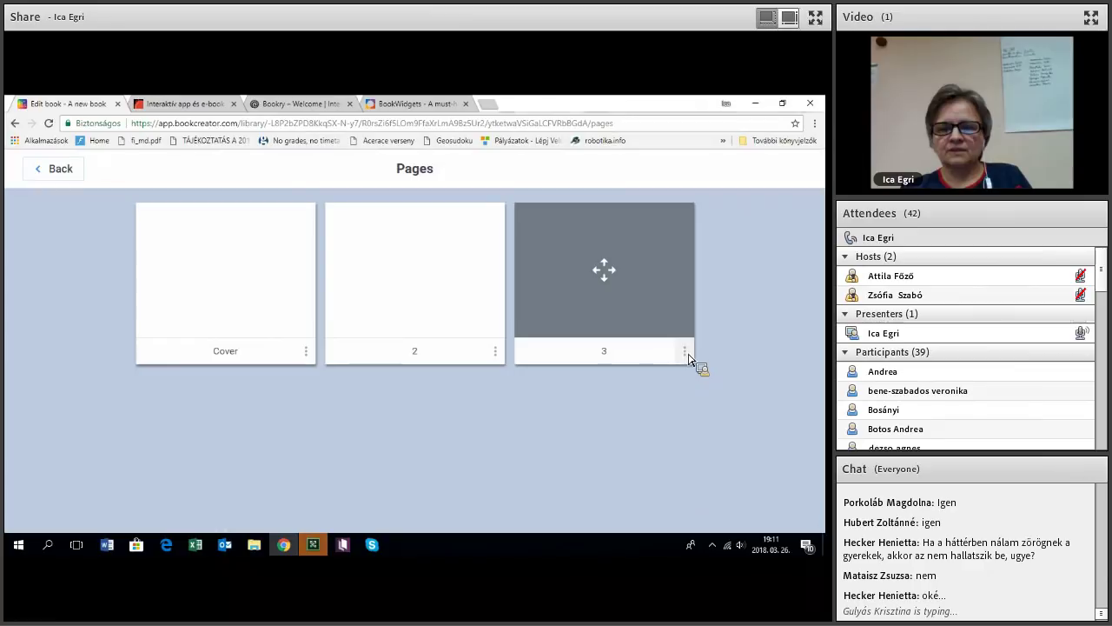
click(685, 351)
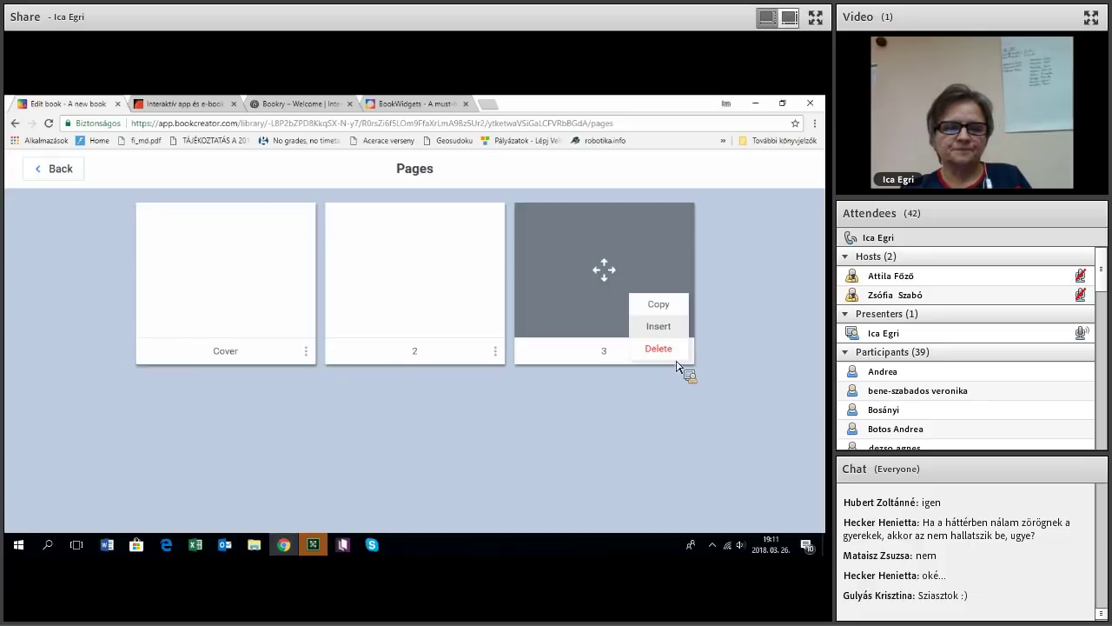
click(594, 402)
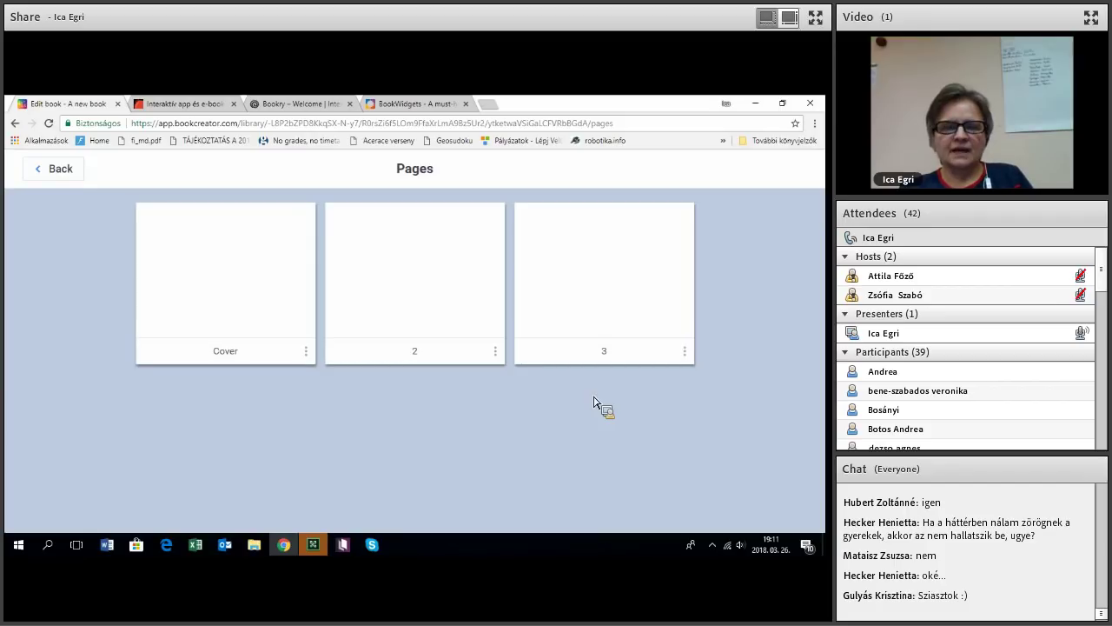
mouse_move(449, 333)
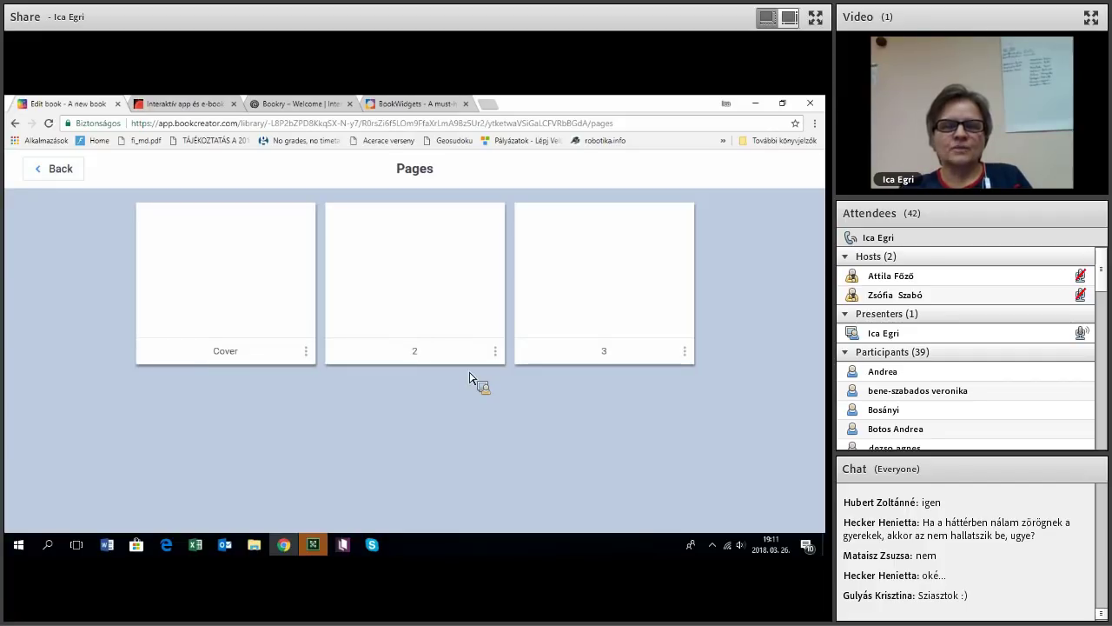
Try to delete page 3 from the page overview and reopen the cover for editing
click(685, 351)
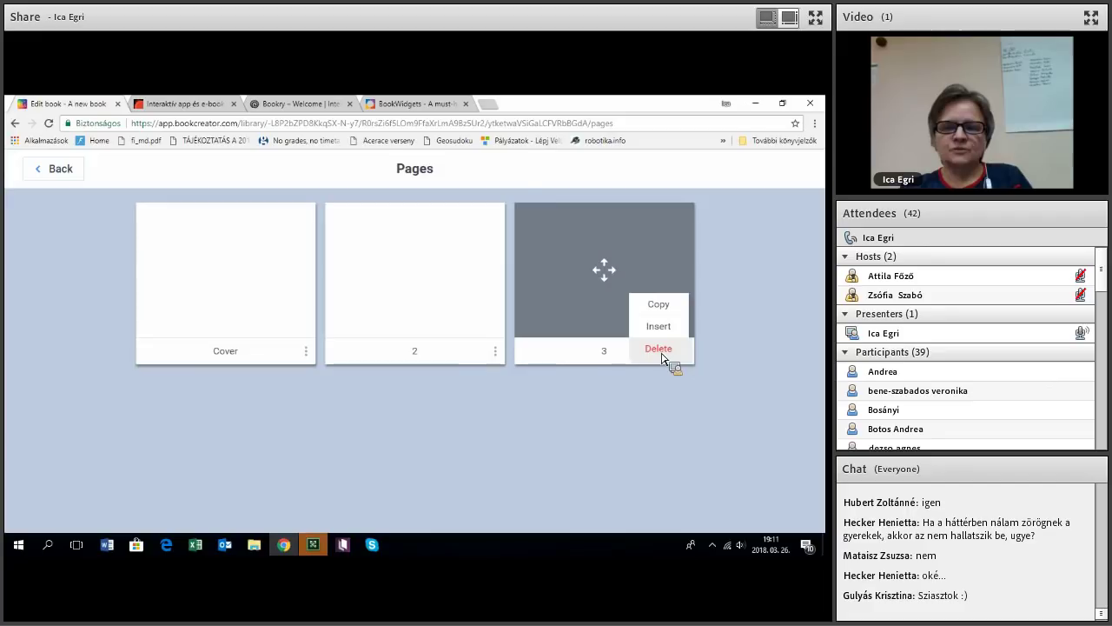
click(666, 353)
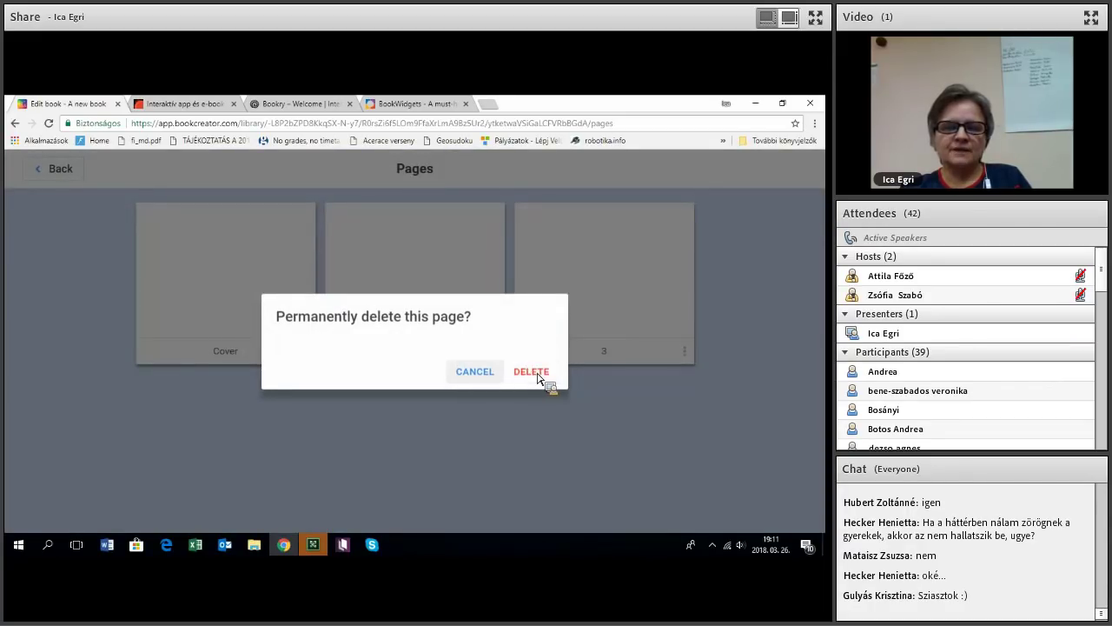
click(544, 380)
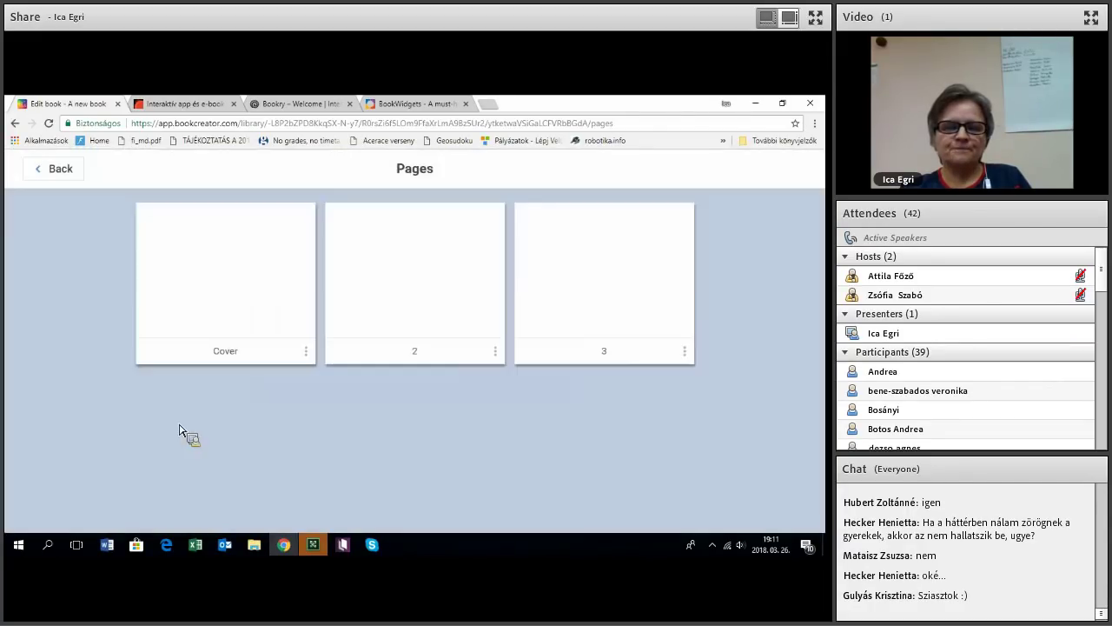
click(261, 301)
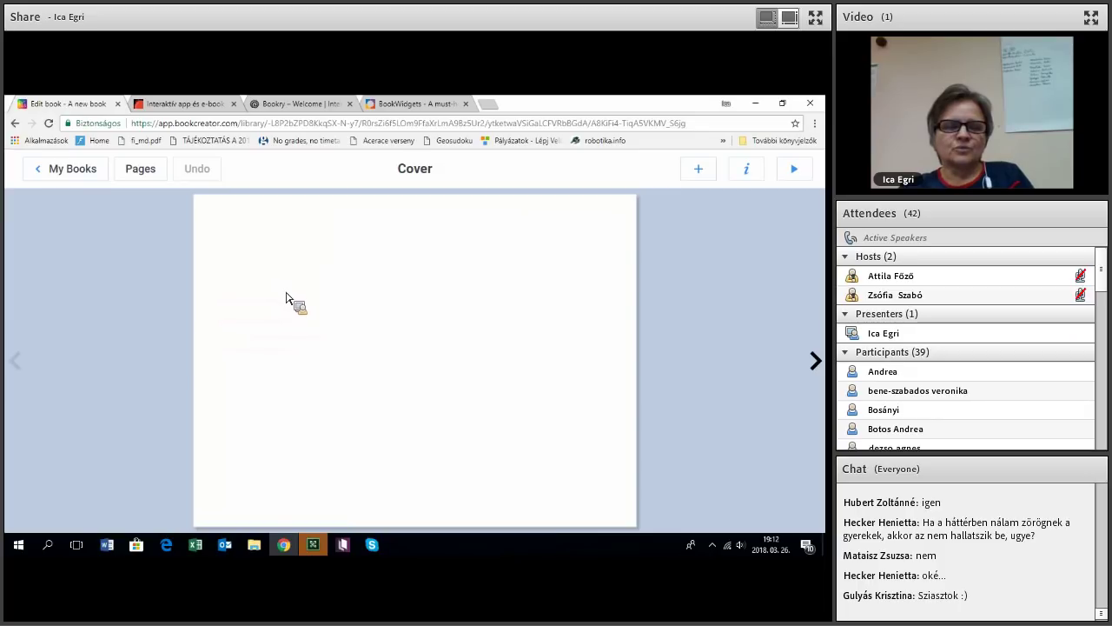
Add a text box reading "Meve történetek" to the cover
click(705, 177)
click(687, 356)
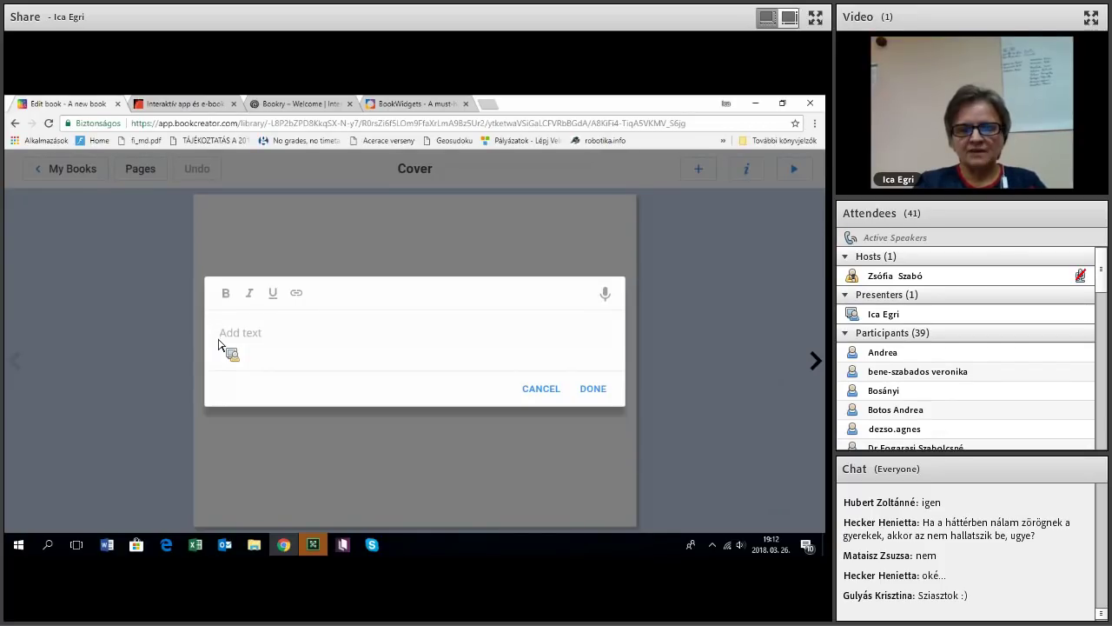
text(Mev)
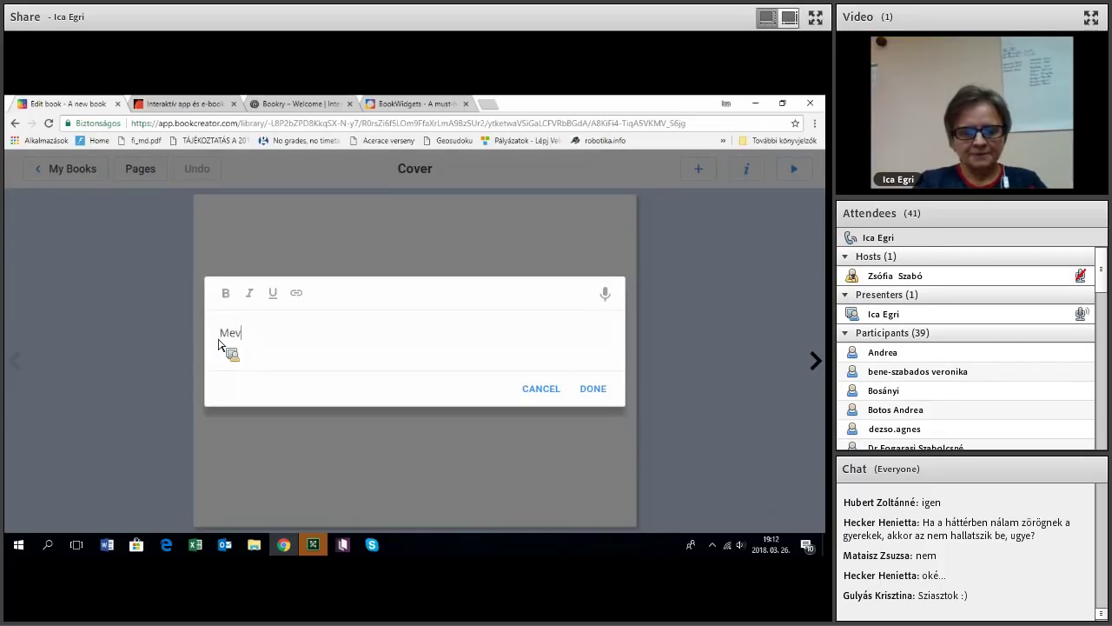
text(e történ)
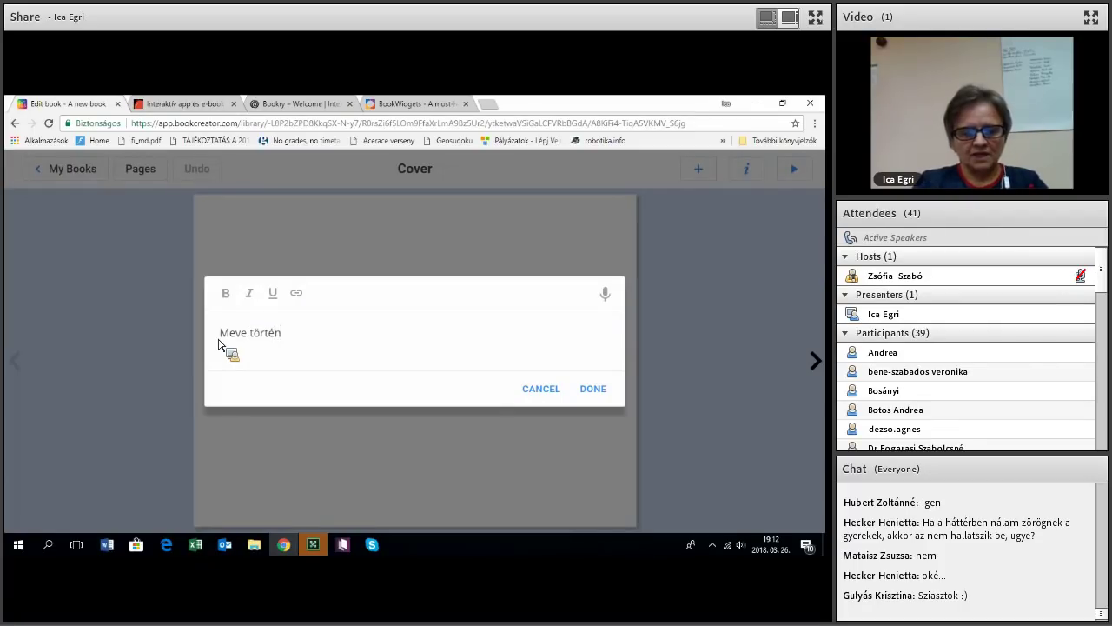
text(etek)
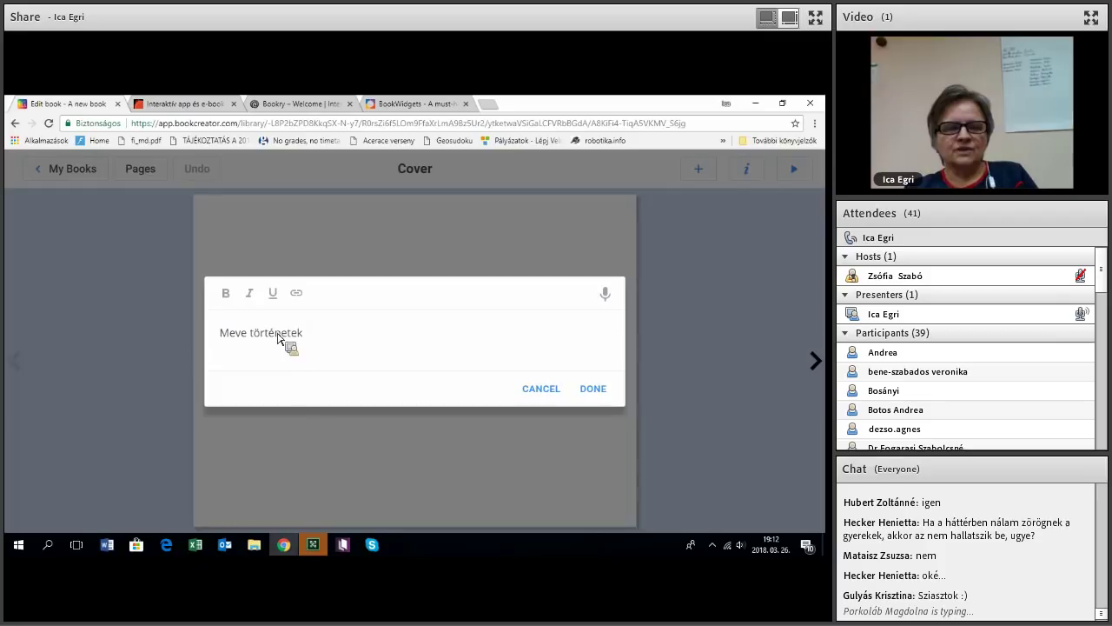
triple_click(223, 332)
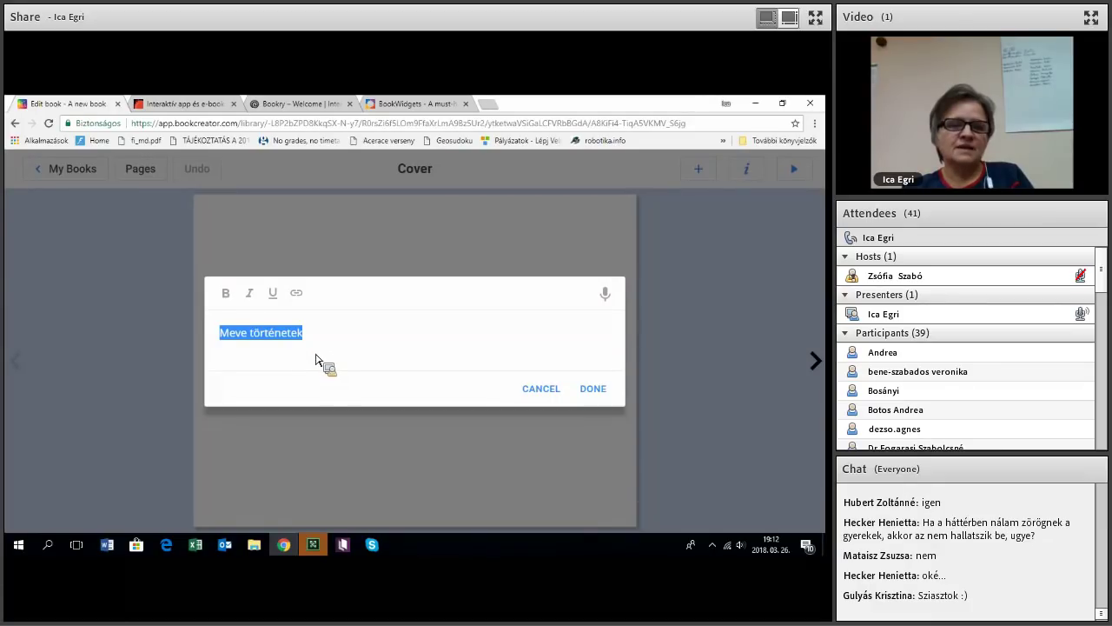
click(593, 390)
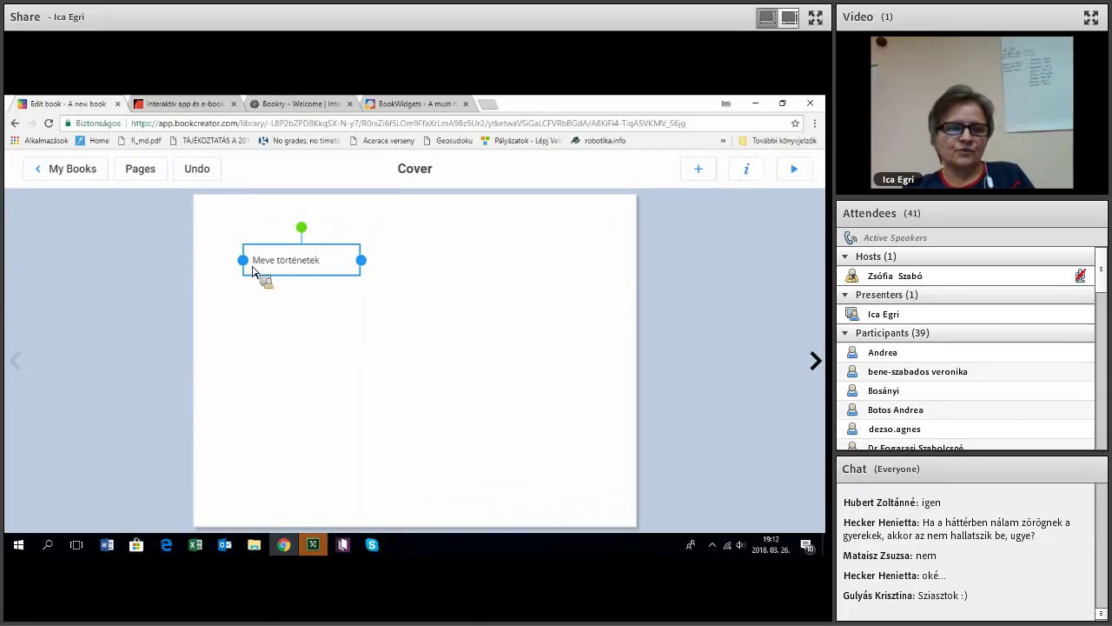
Widen the "Meve történetek" text box toward the middle of the cover, keeping its wording
drag(298, 227, 302, 228)
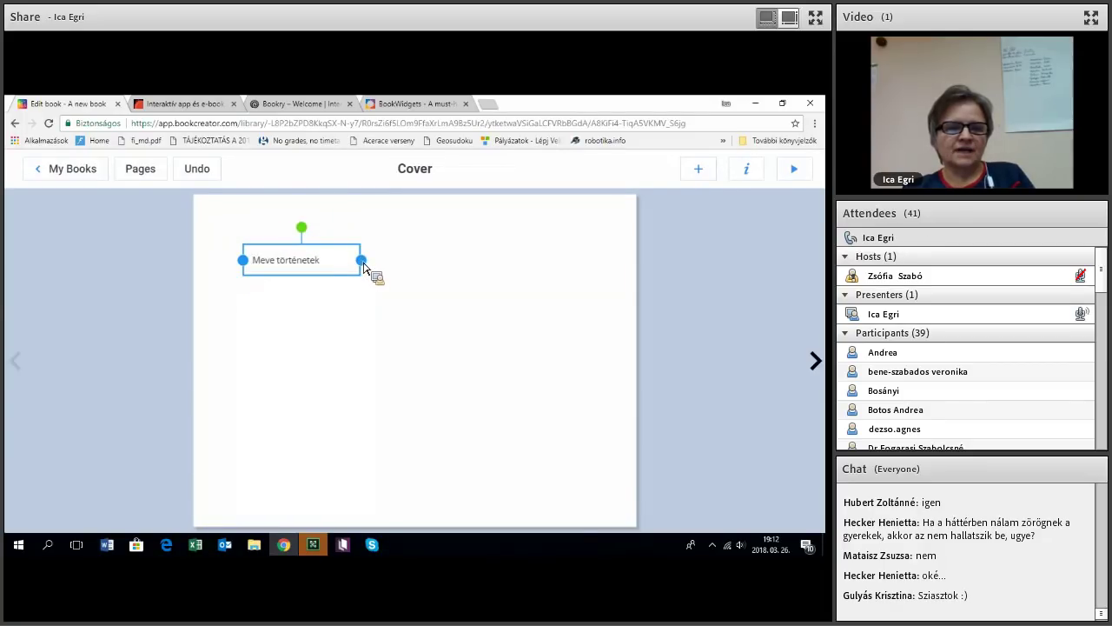
drag(361, 260, 449, 260)
double_click(419, 252)
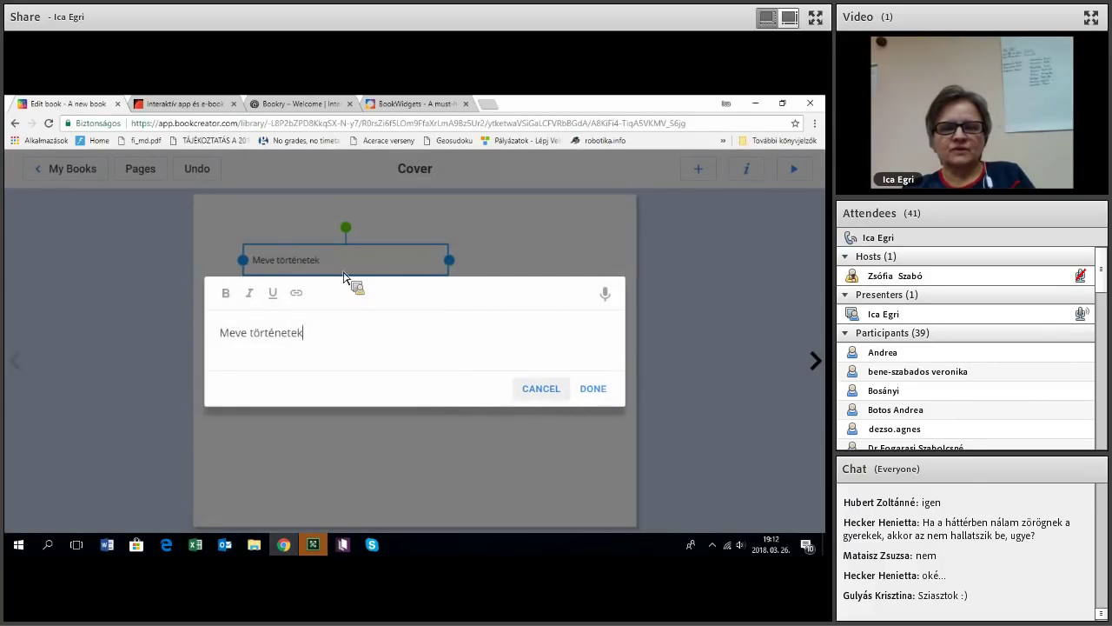
click(447, 275)
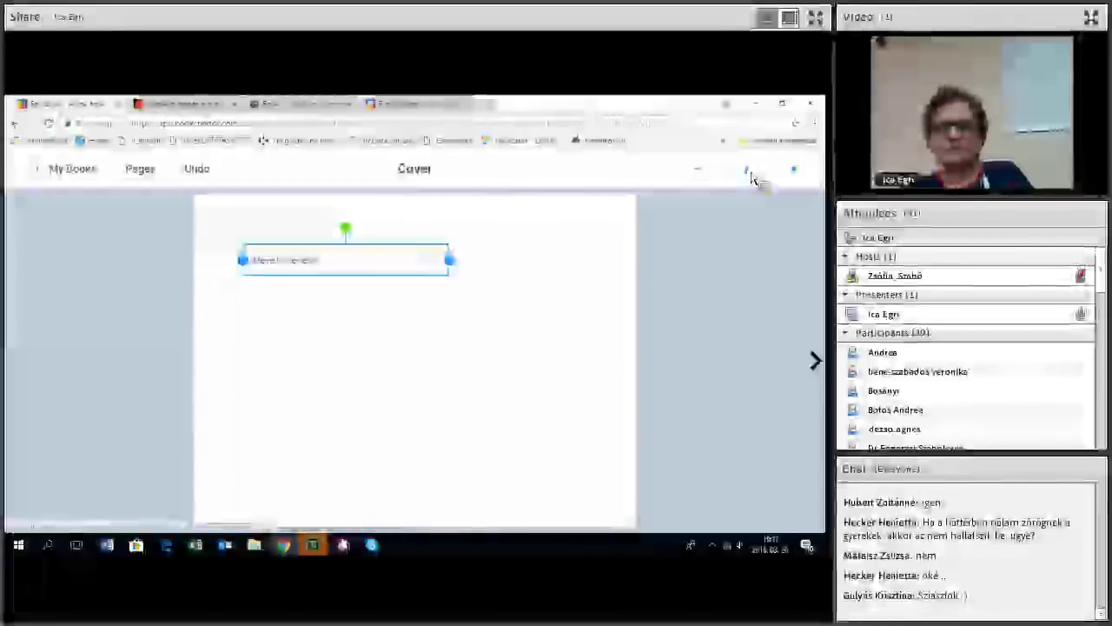
Set the font size of the "Meve történetek" cover text to 57
click(747, 171)
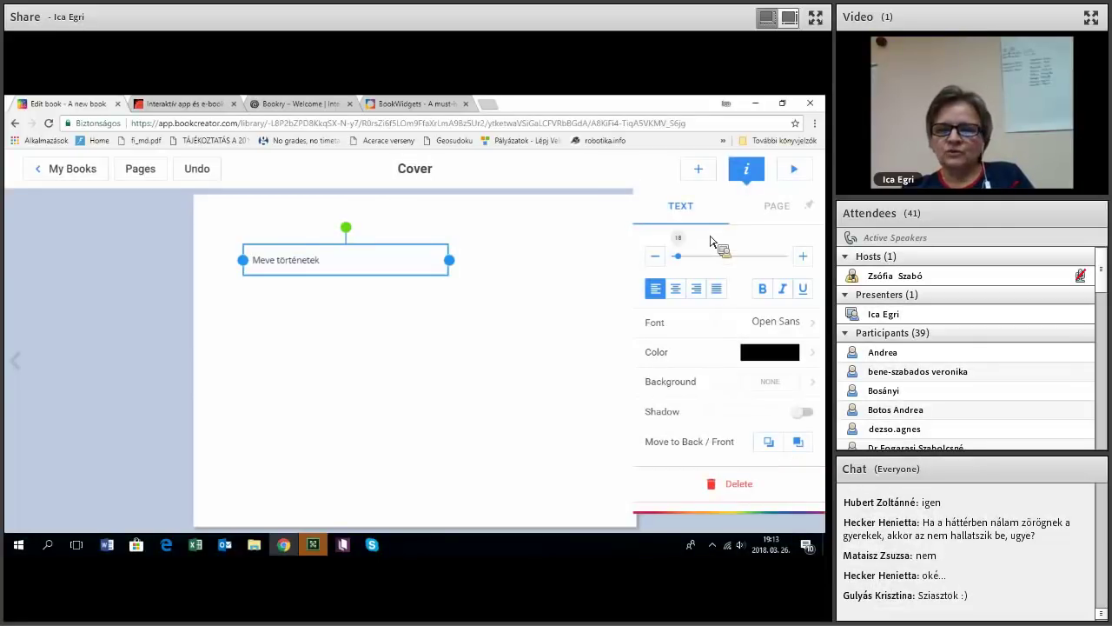
click(804, 257)
click(803, 256)
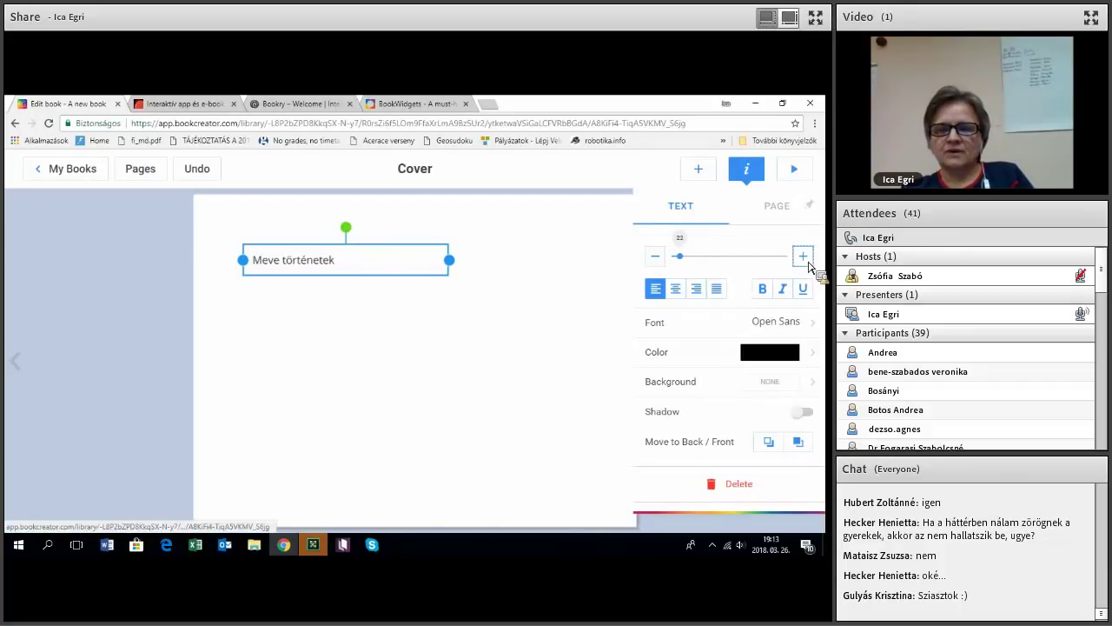
click(687, 257)
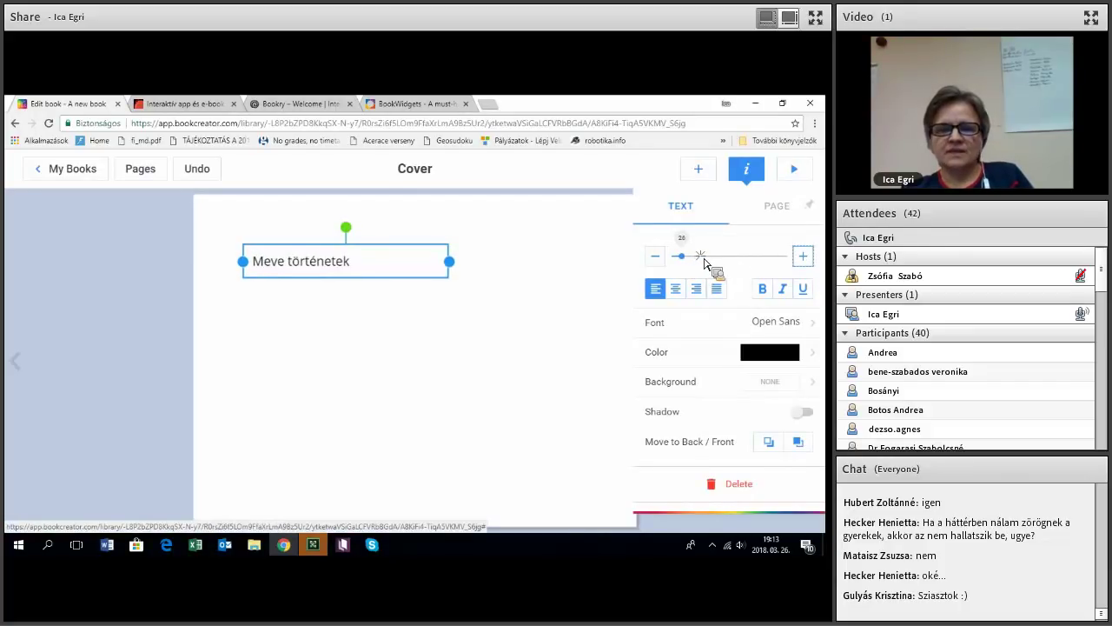
click(702, 257)
drag(701, 263, 696, 259)
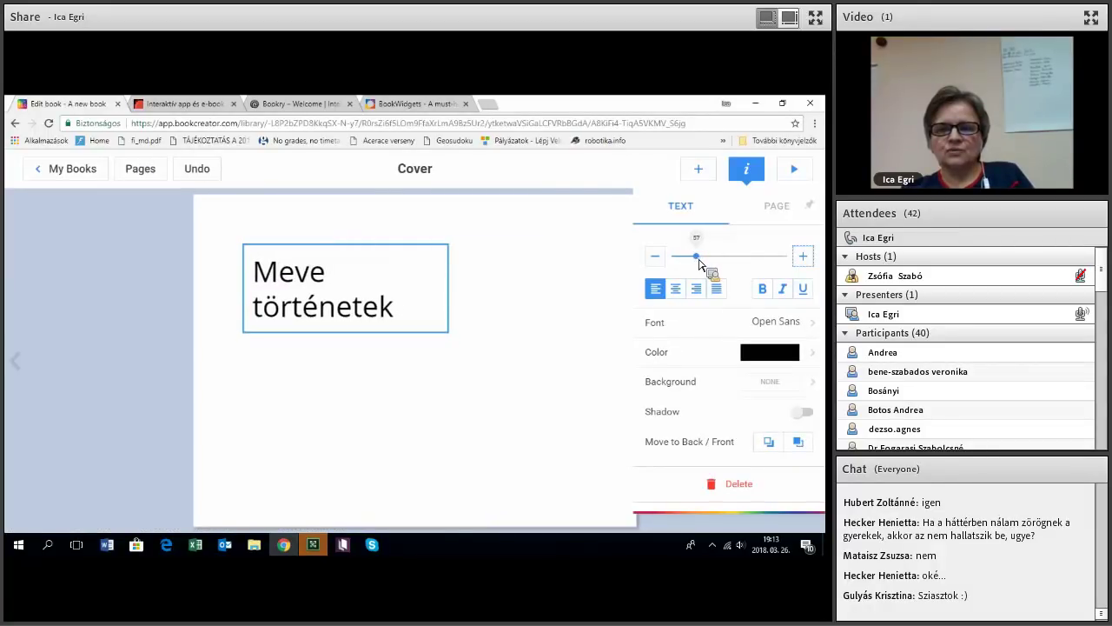
Widen the cover title's text box to about 688 px so it fits one line, and centre the text
drag(564, 286, 589, 373)
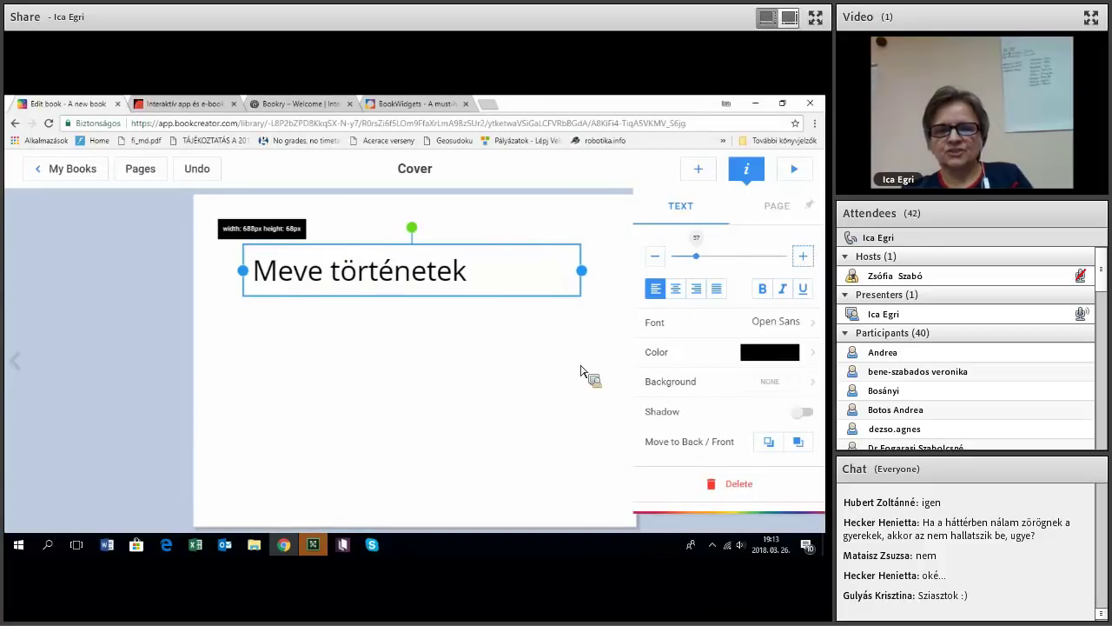
click(676, 290)
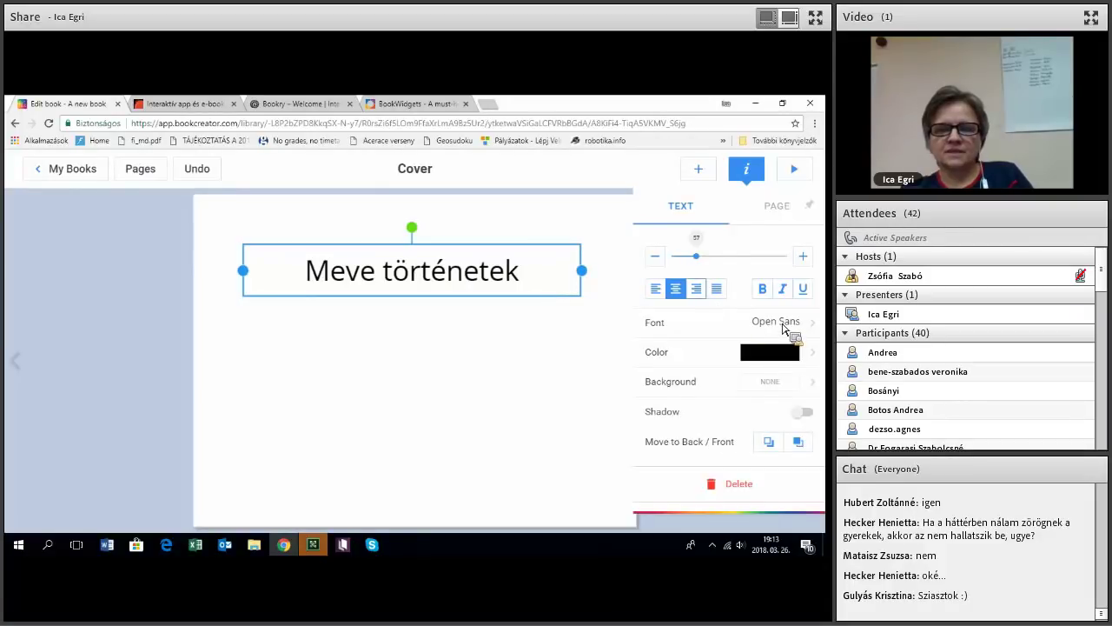
Change the font of the "Meve történetek" cover title to Montserrat
click(785, 327)
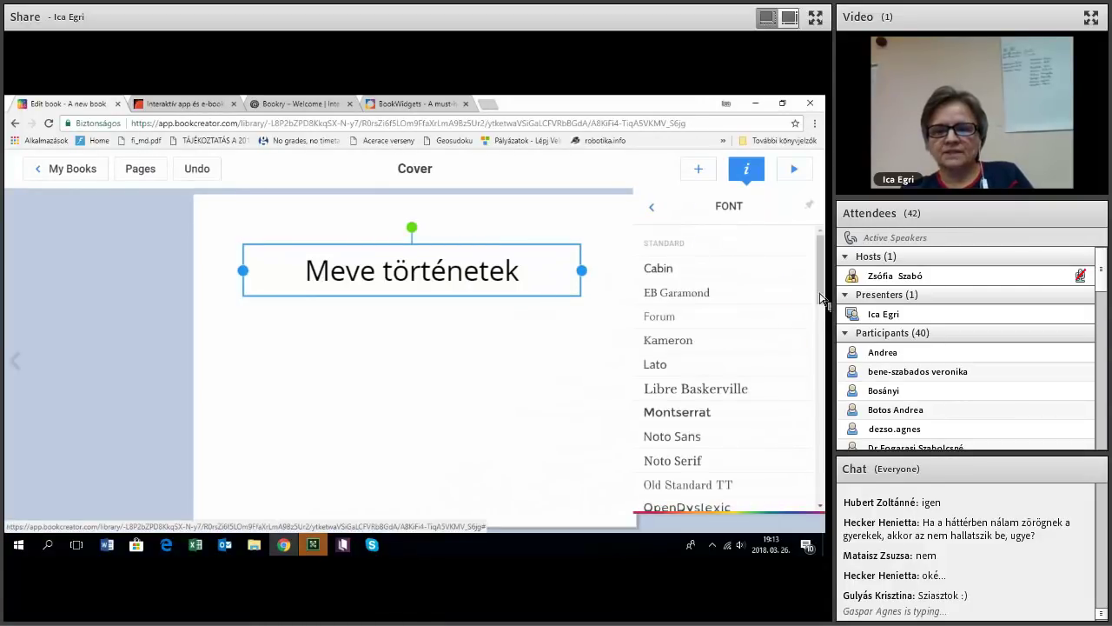
drag(826, 310, 825, 368)
scroll(825, 357, down, 3)
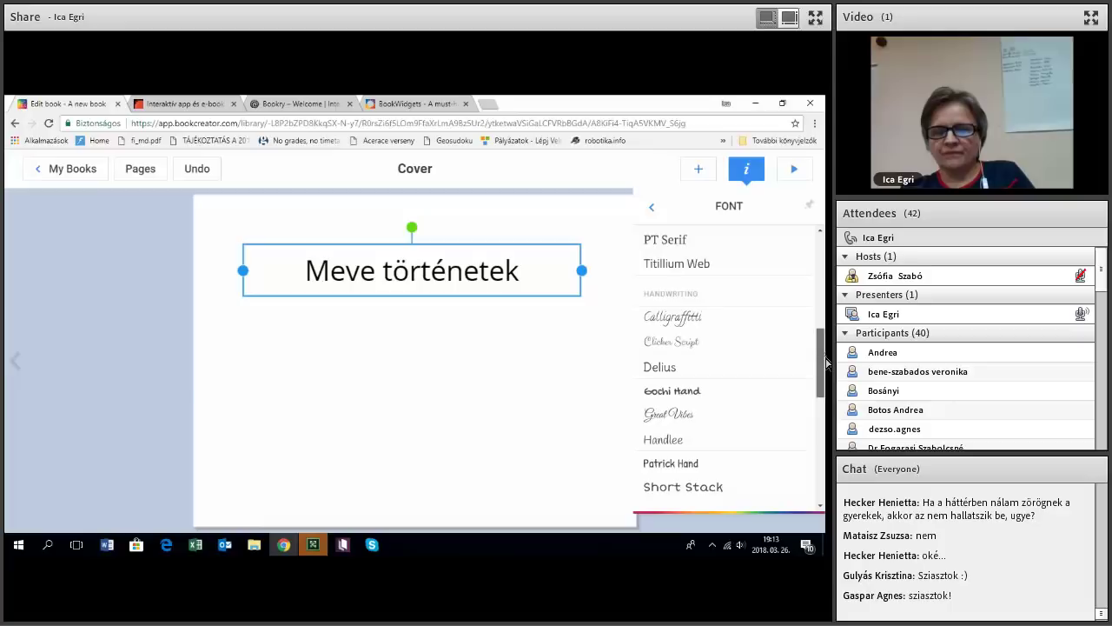
scroll(700, 316, up, 4)
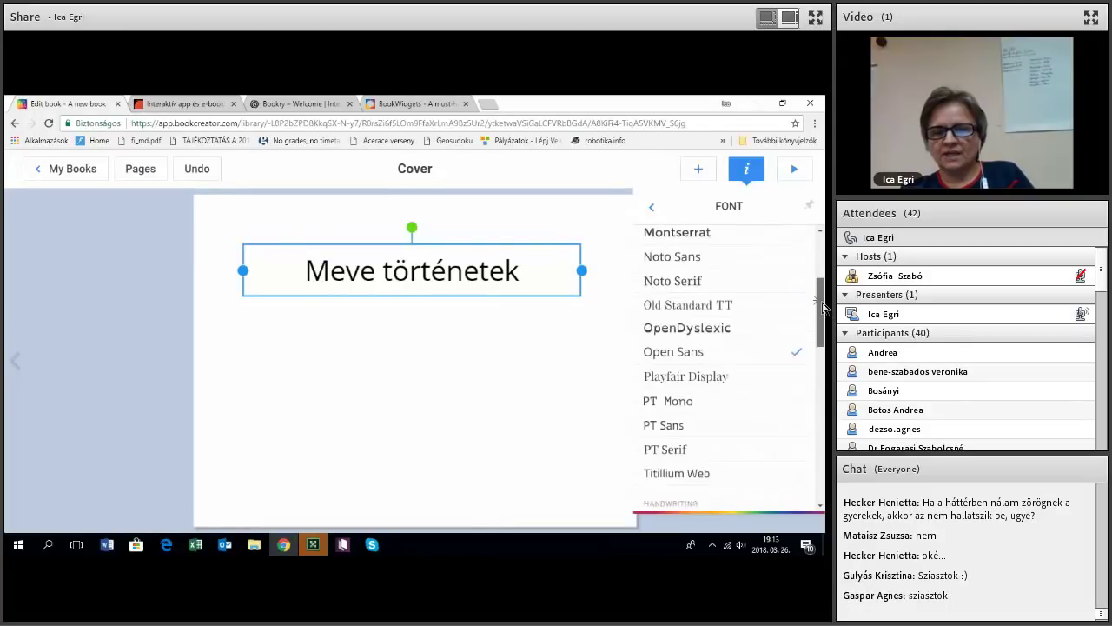
scroll(700, 317, up, 1)
click(704, 318)
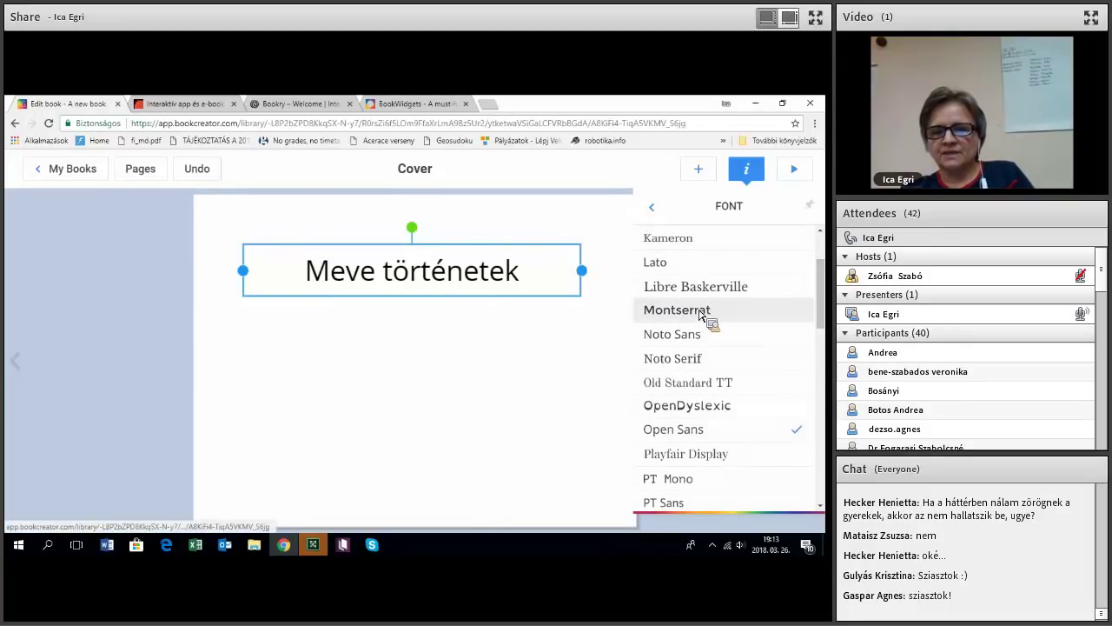
click(654, 213)
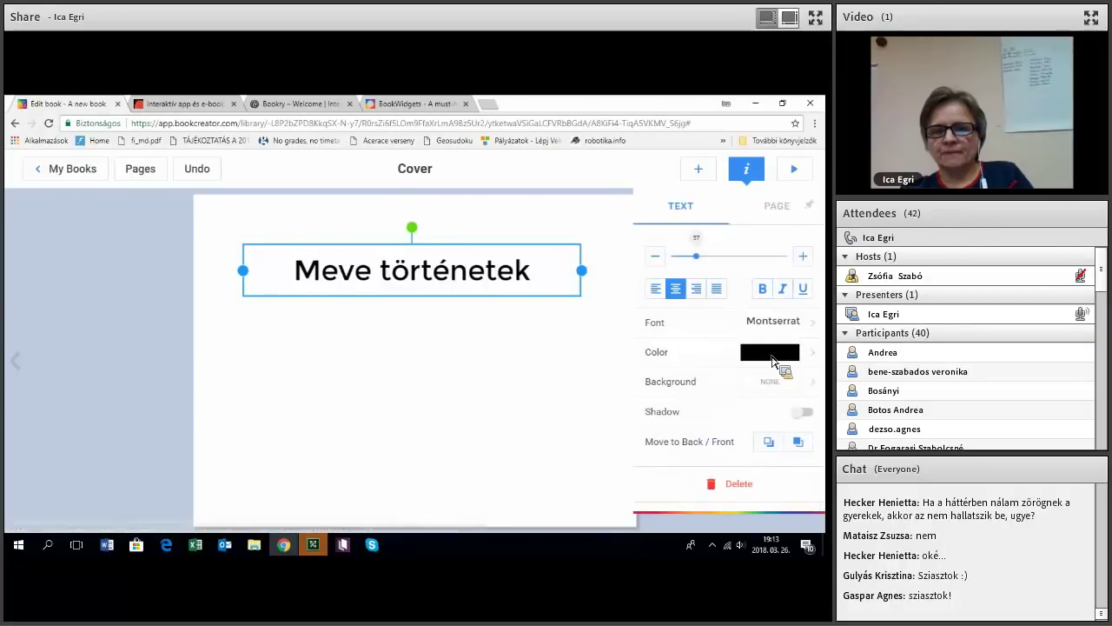
Colour the cover title with a custom bright magenta and make it bold
click(768, 350)
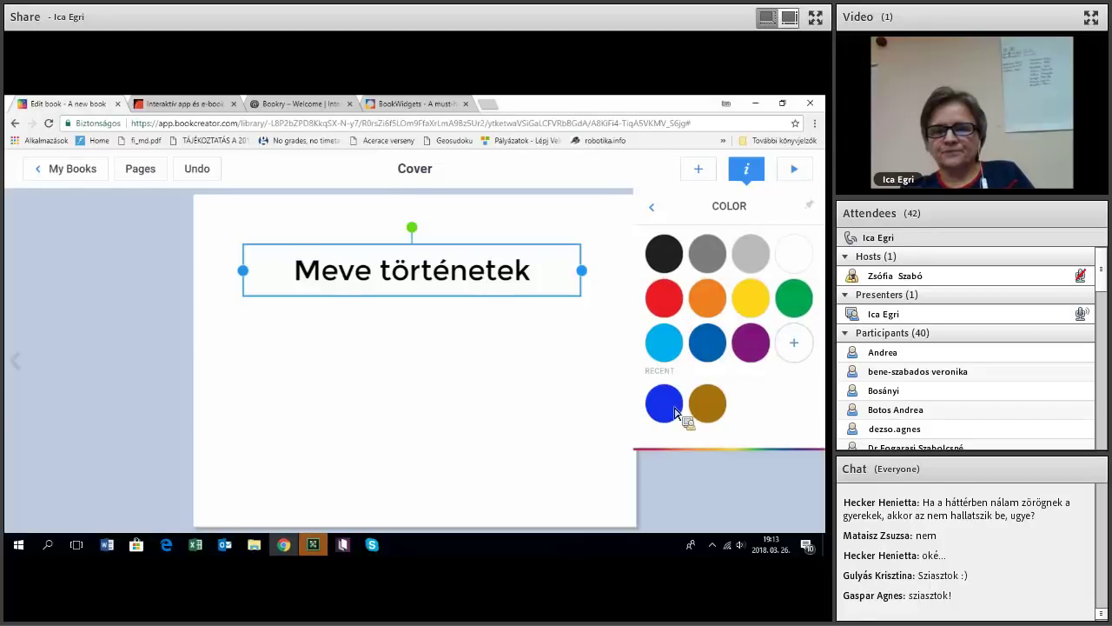
click(794, 342)
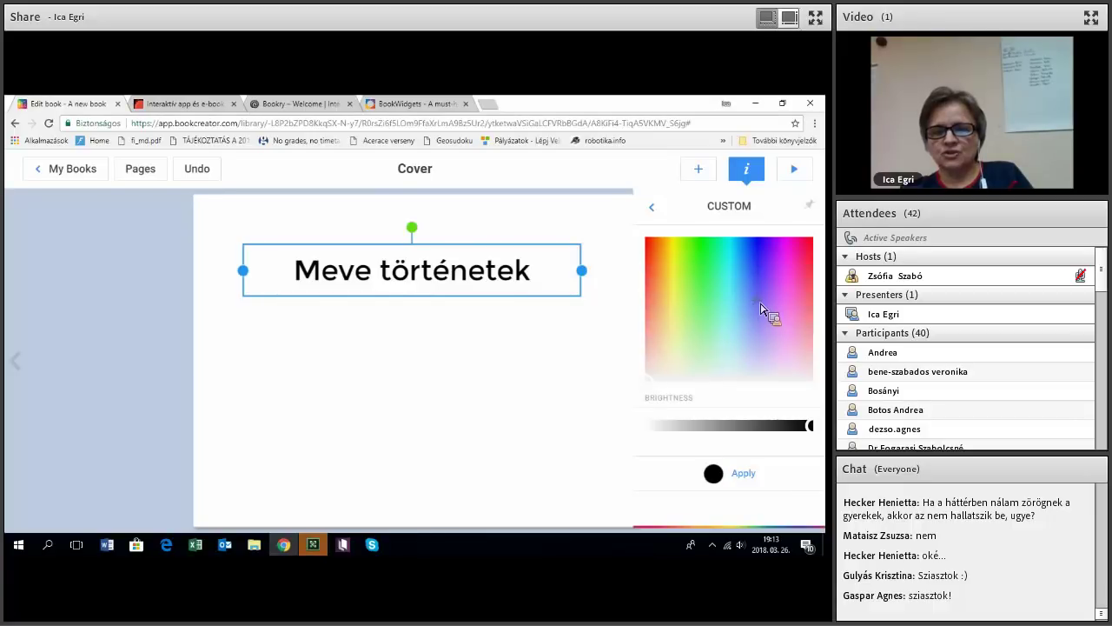
drag(759, 302, 796, 264)
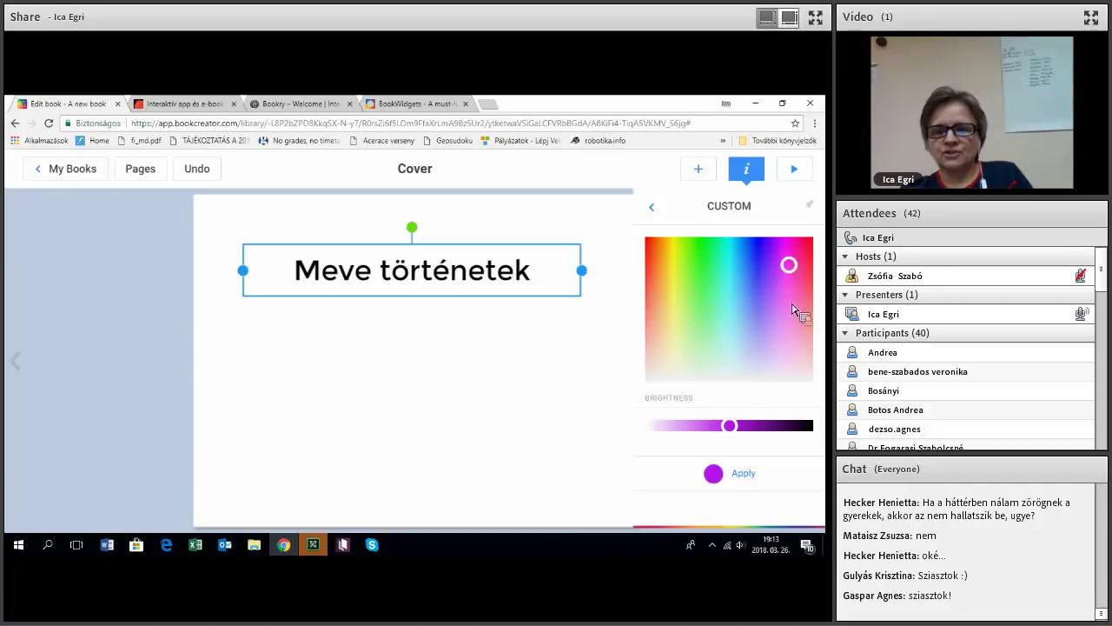
click(755, 479)
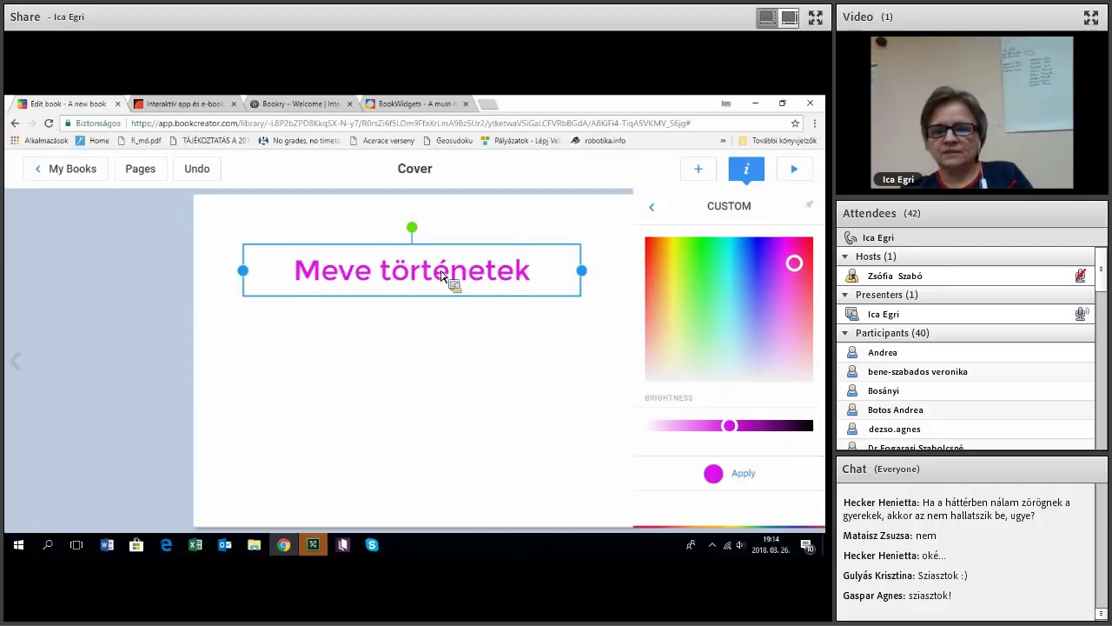
click(655, 211)
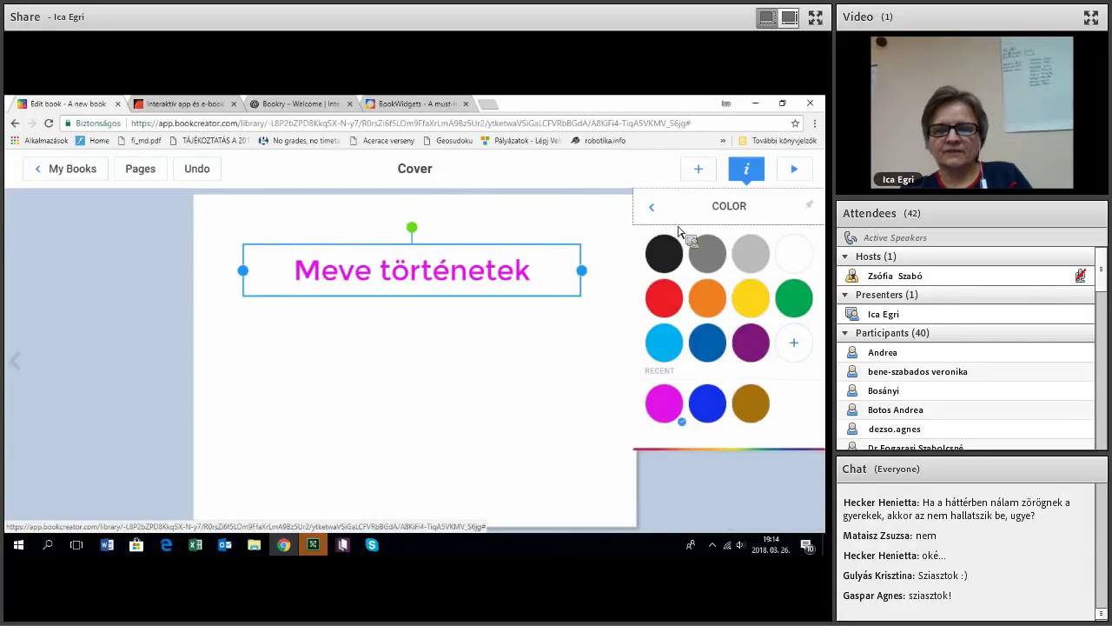
click(761, 320)
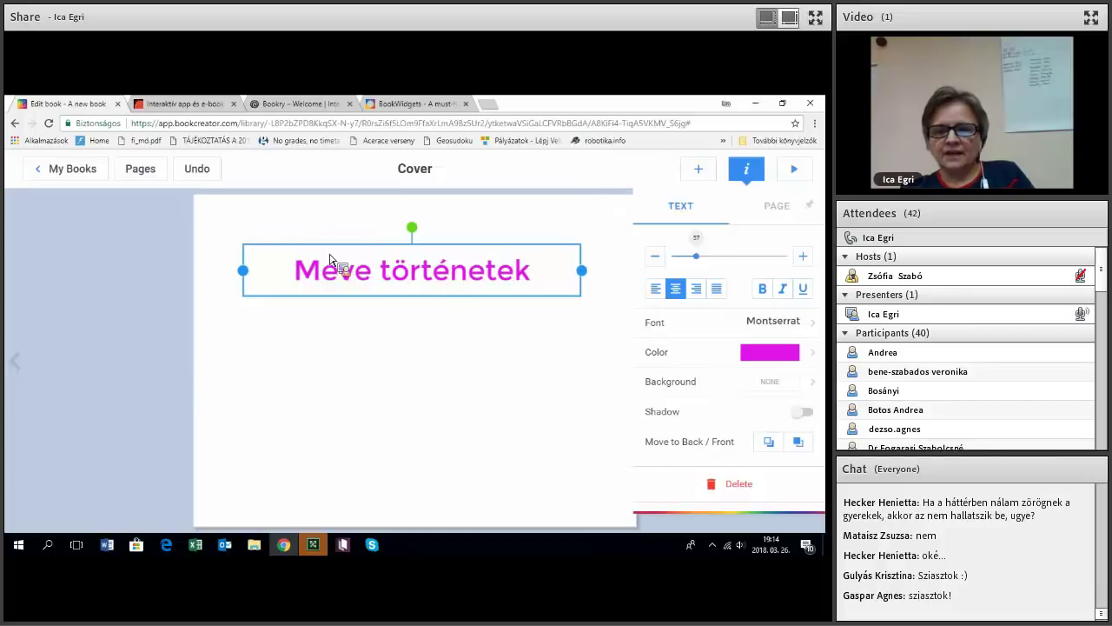
click(764, 289)
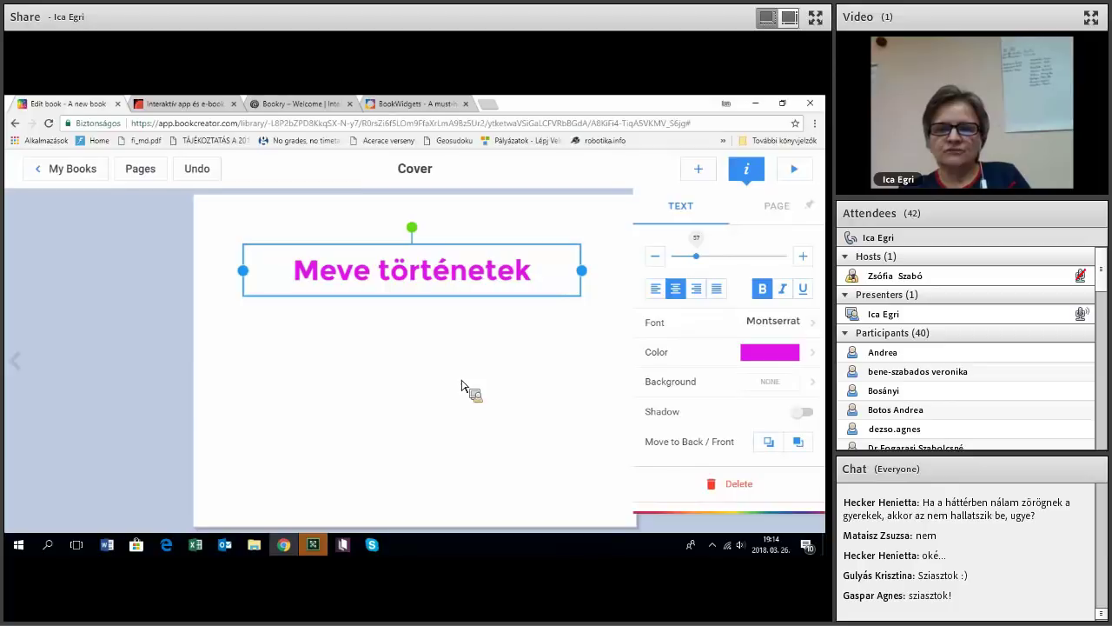
click(534, 342)
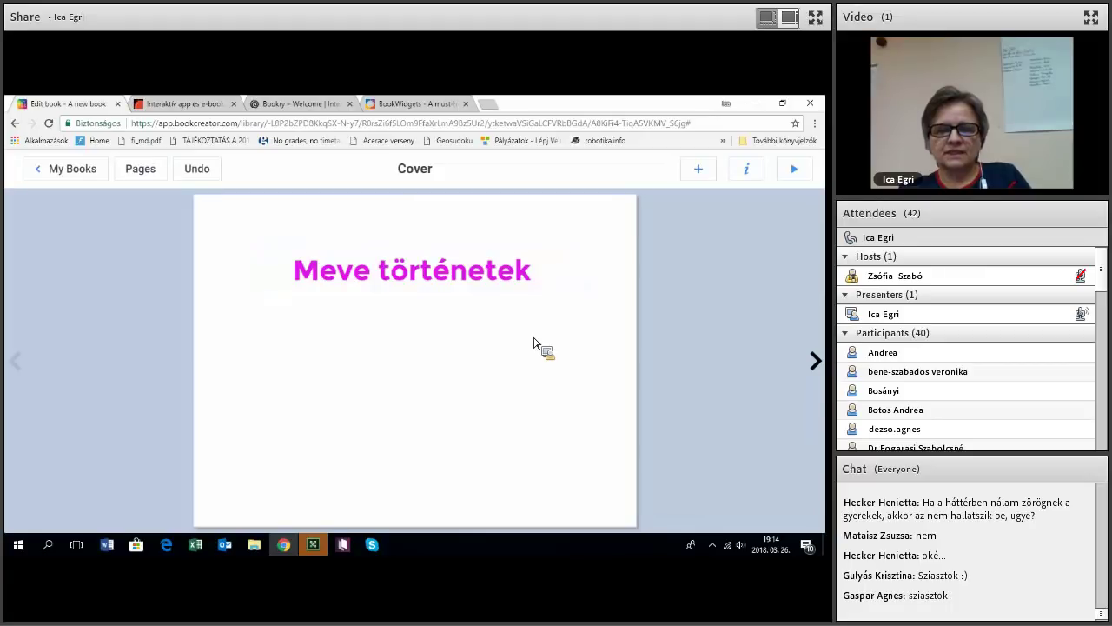
Try the squared, lined, brown and off-white papers, then plain light blue and lilac, as the cover background
click(751, 175)
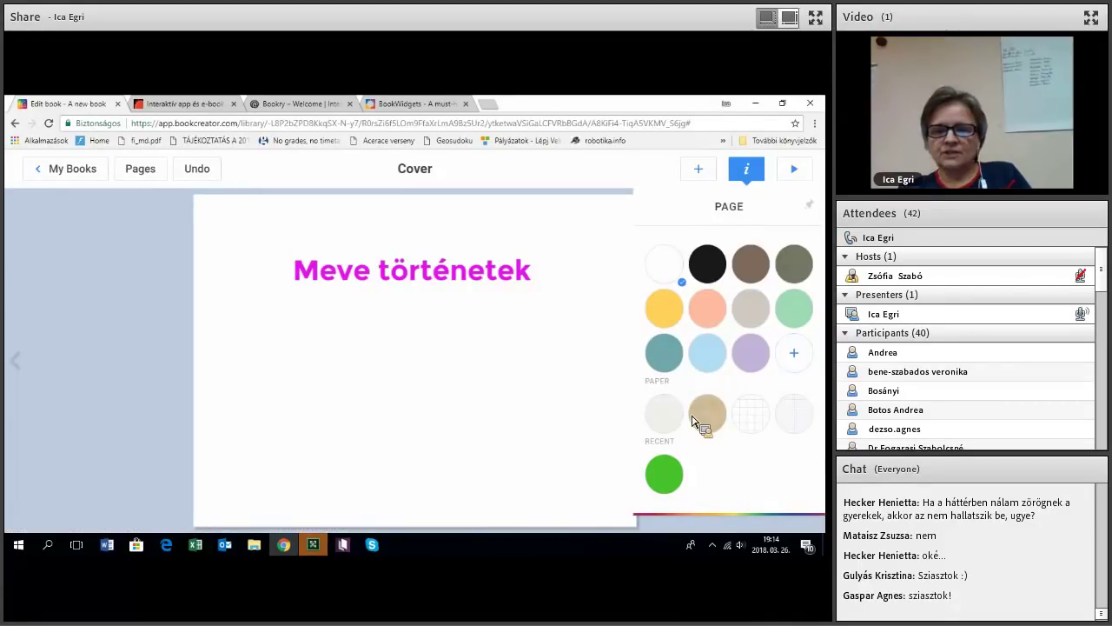
click(757, 422)
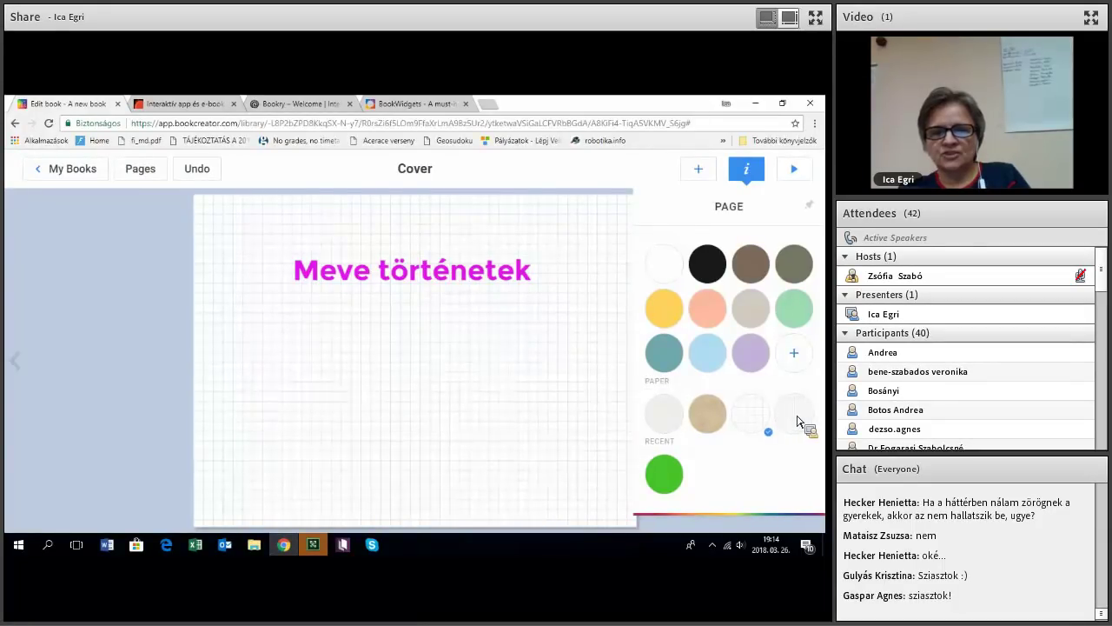
click(798, 422)
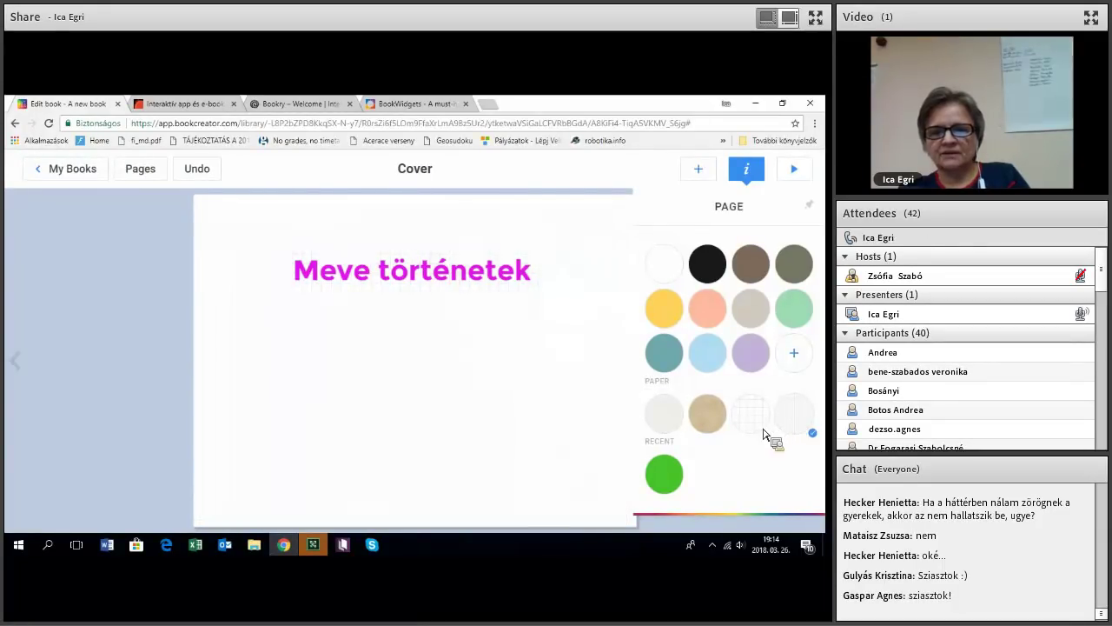
click(715, 424)
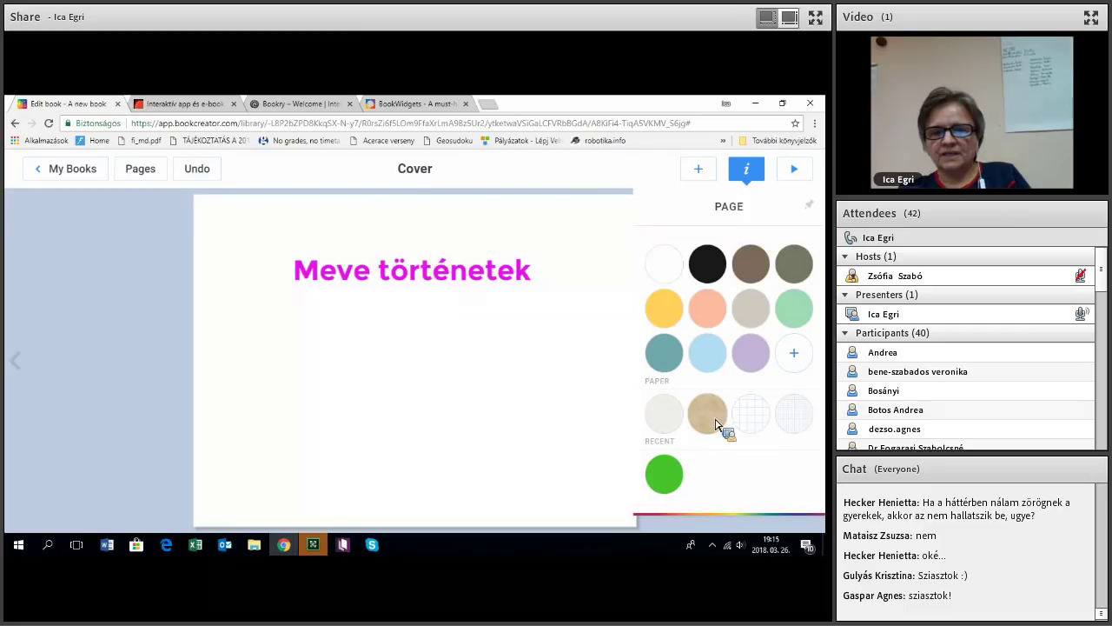
click(715, 424)
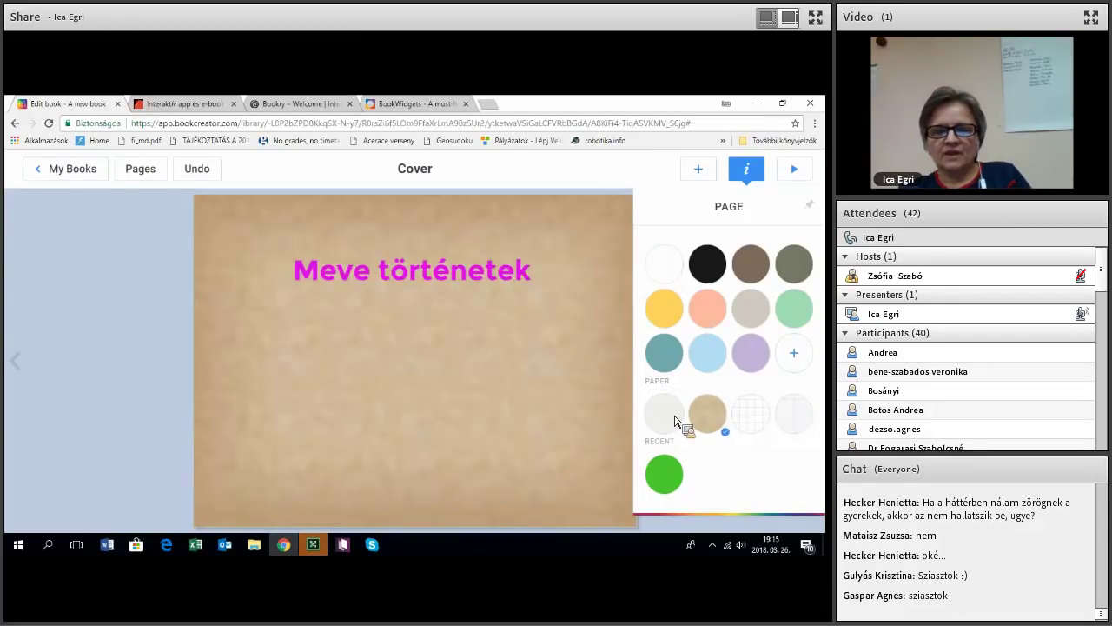
click(674, 422)
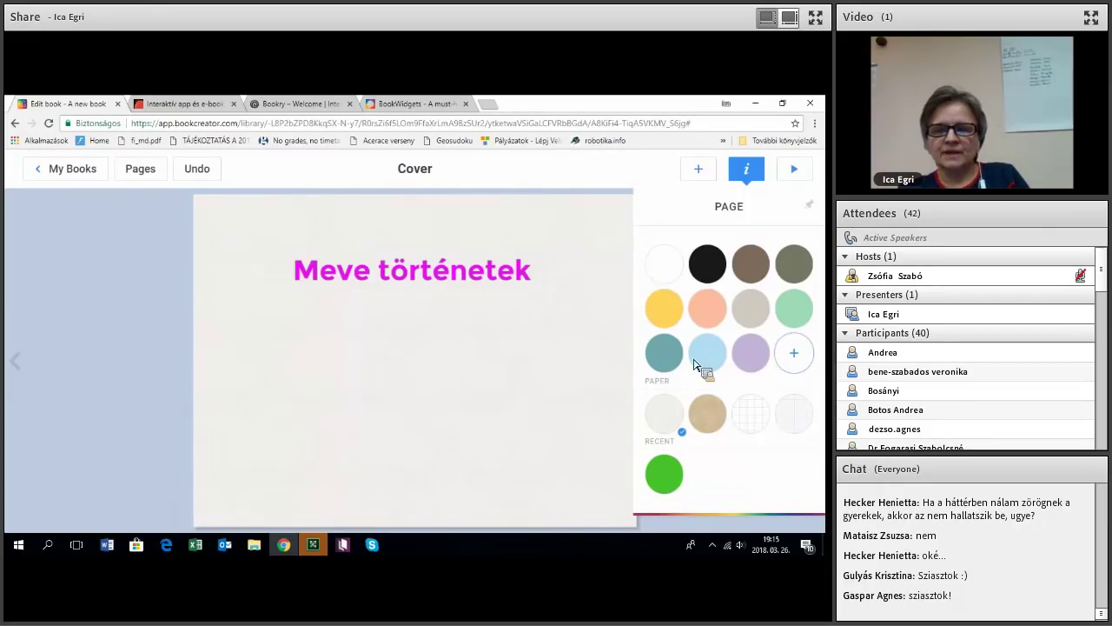
click(744, 356)
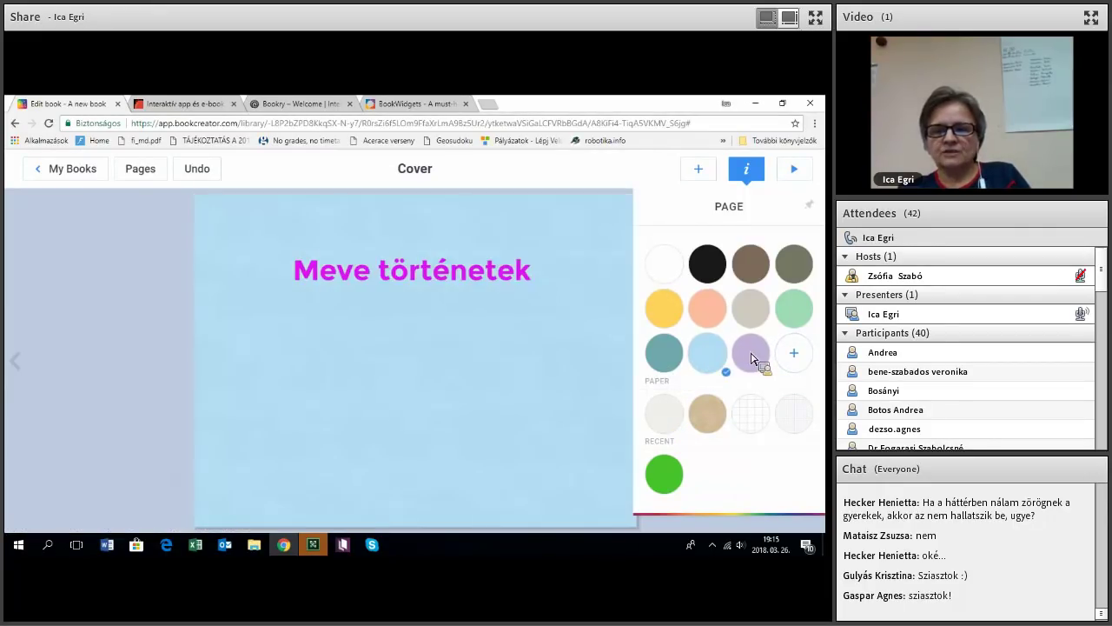
Mix a custom pale grey-green with raised brightness and apply it as the cover's background colour
click(797, 357)
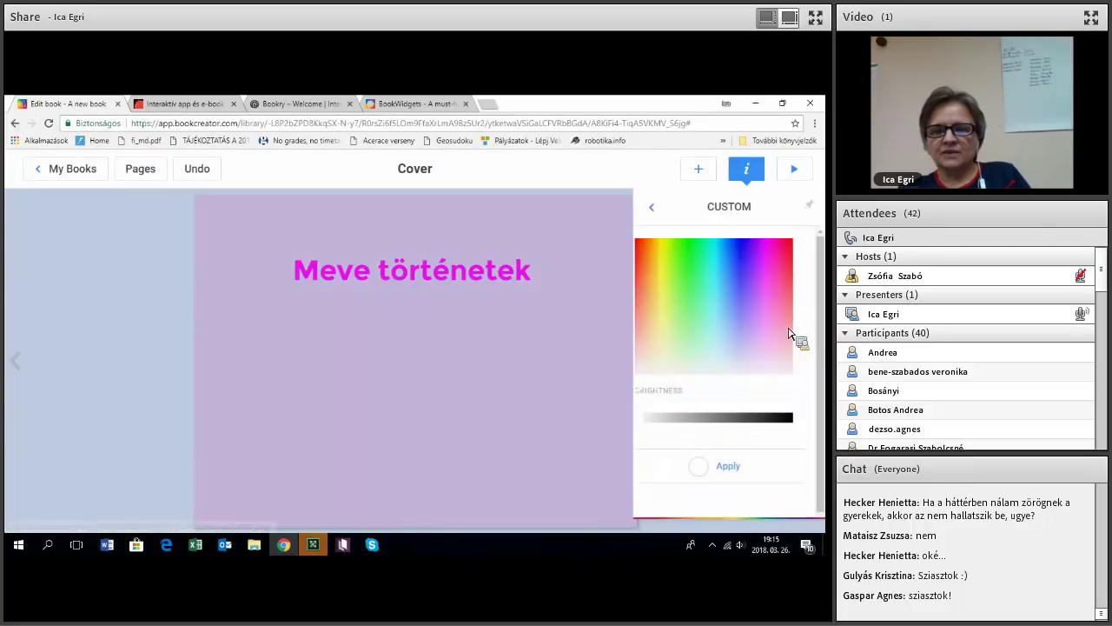
click(774, 347)
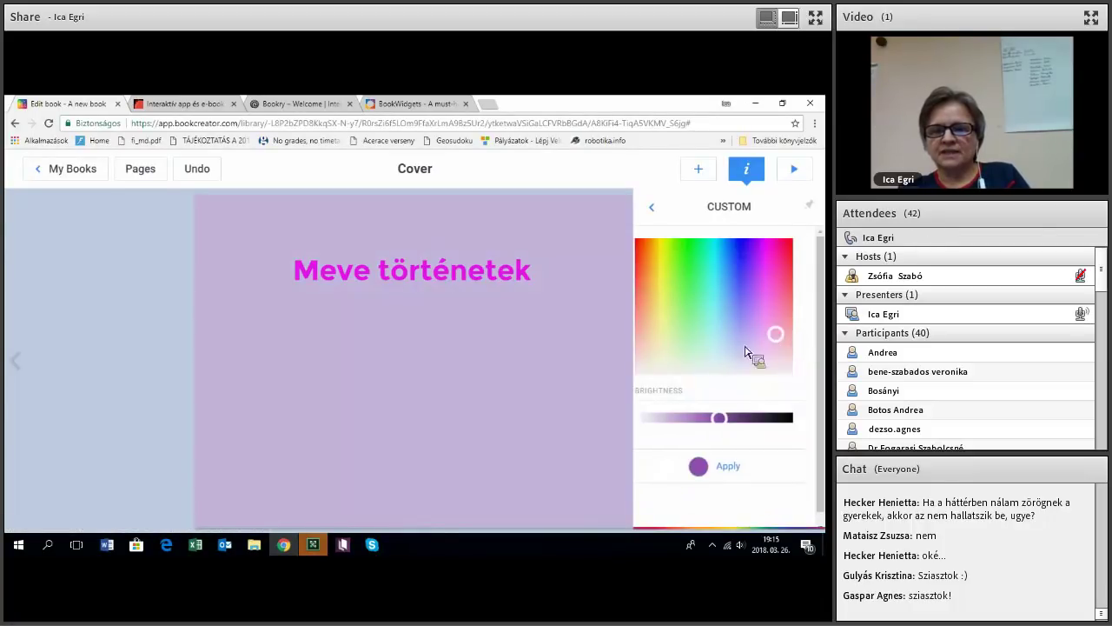
click(650, 348)
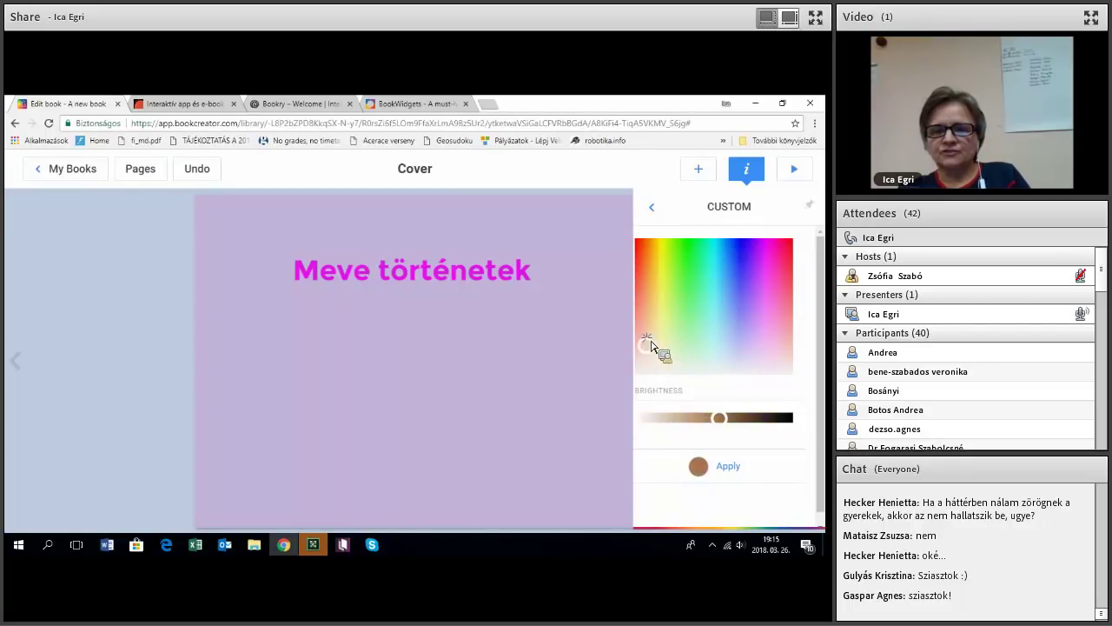
click(645, 323)
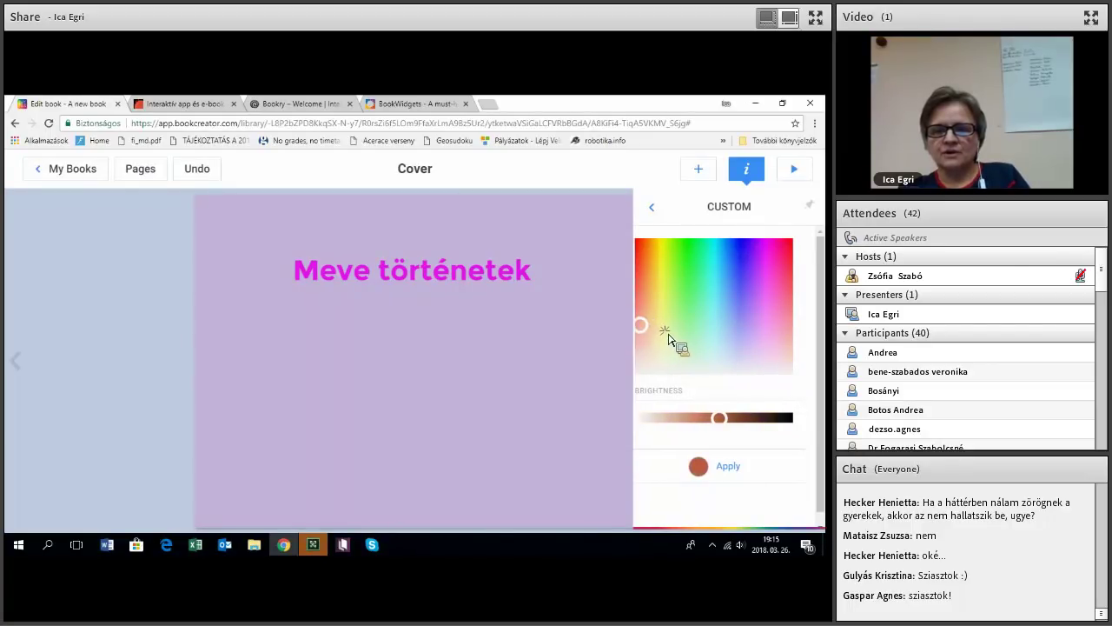
click(665, 332)
click(711, 348)
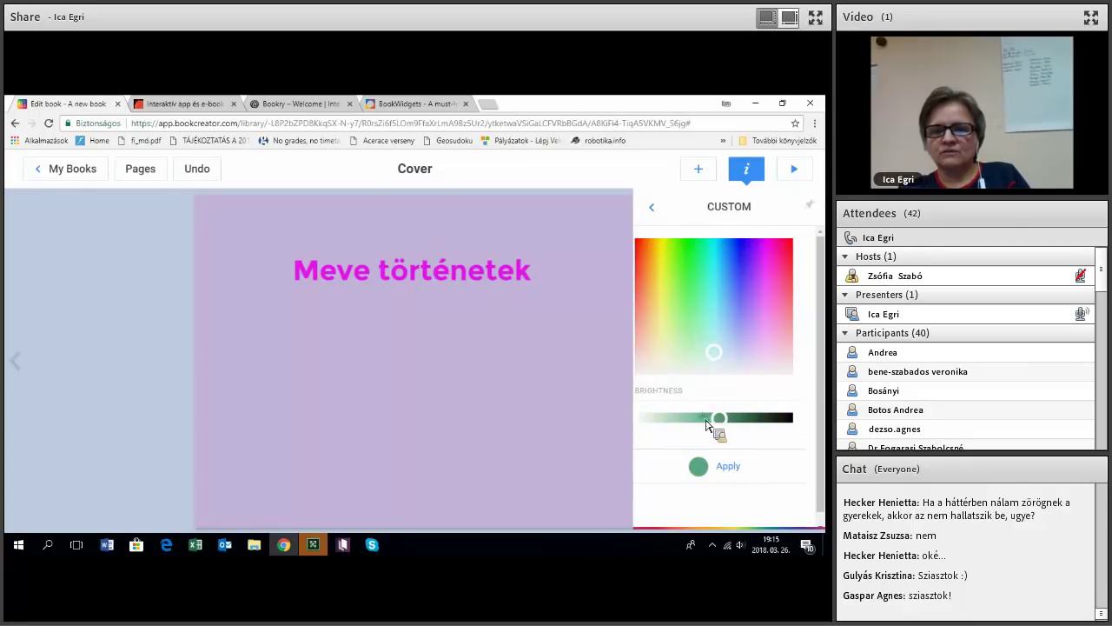
click(668, 418)
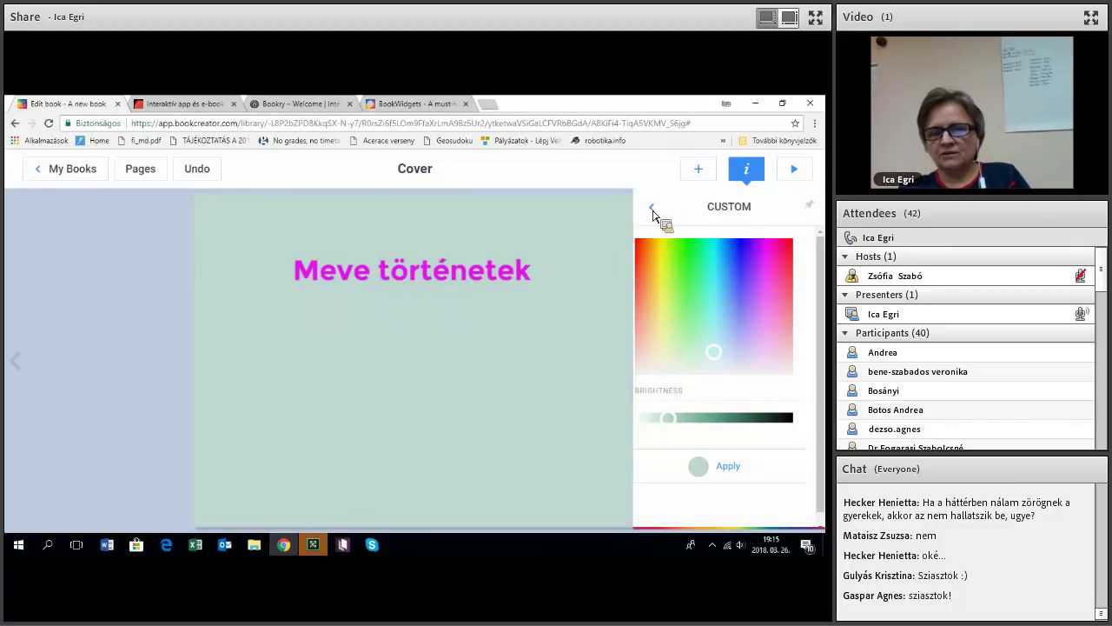
click(654, 210)
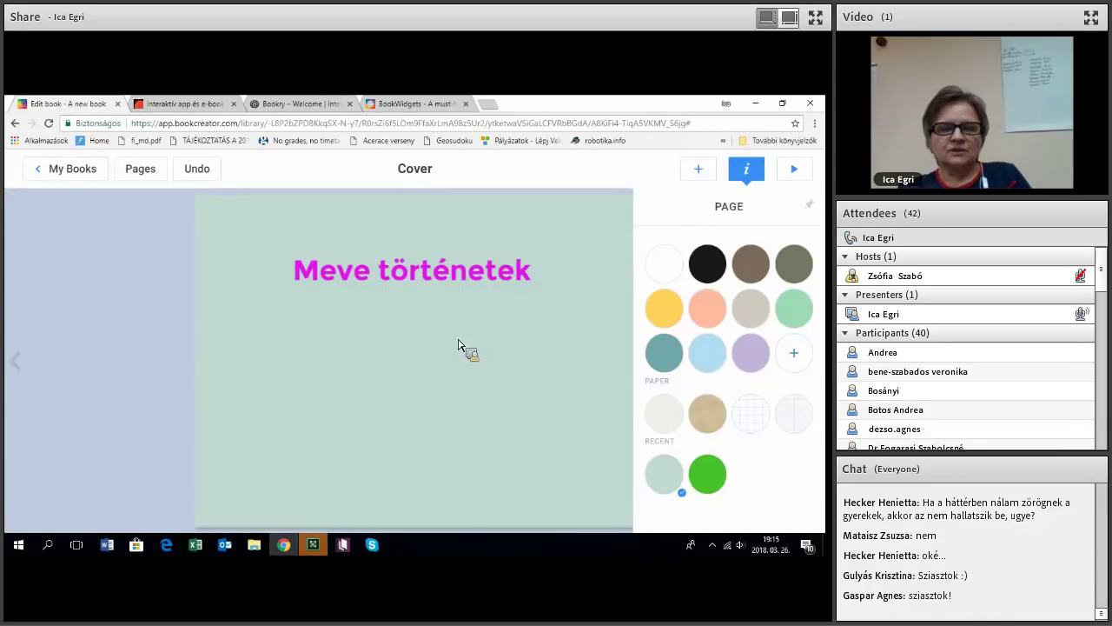
Import the picture mici2.jpg from the computer's ebook folder onto the cover
click(700, 174)
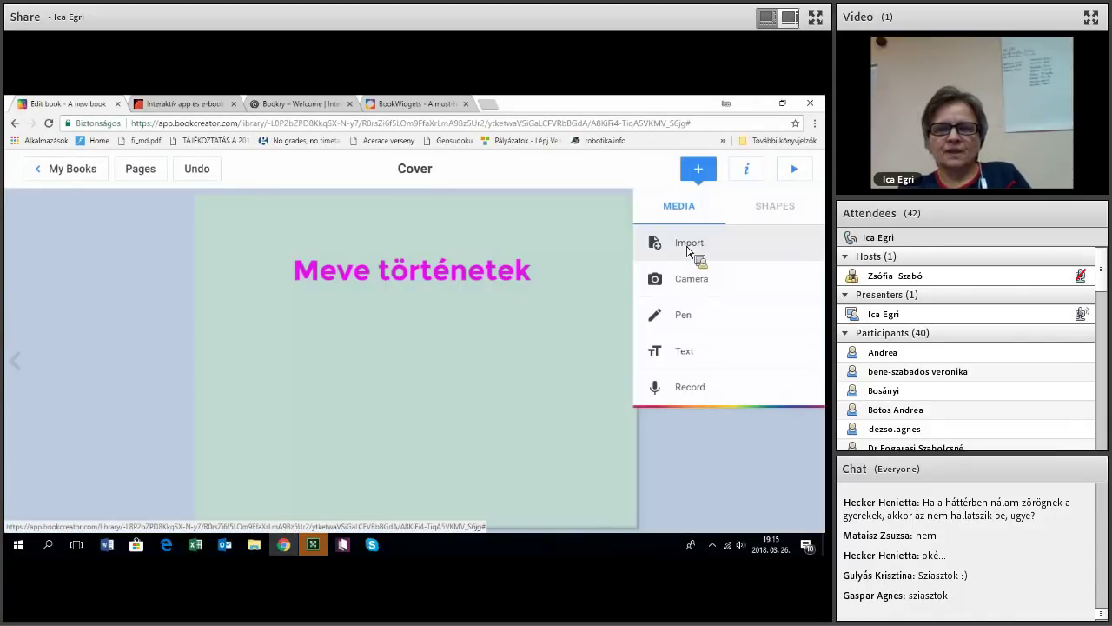
click(690, 247)
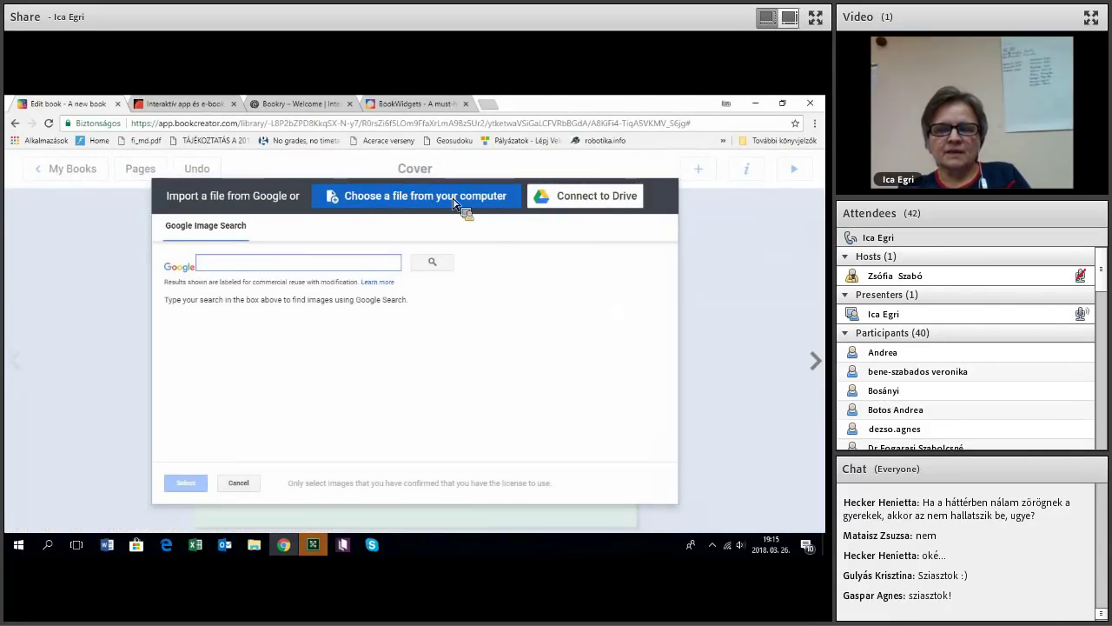
click(454, 203)
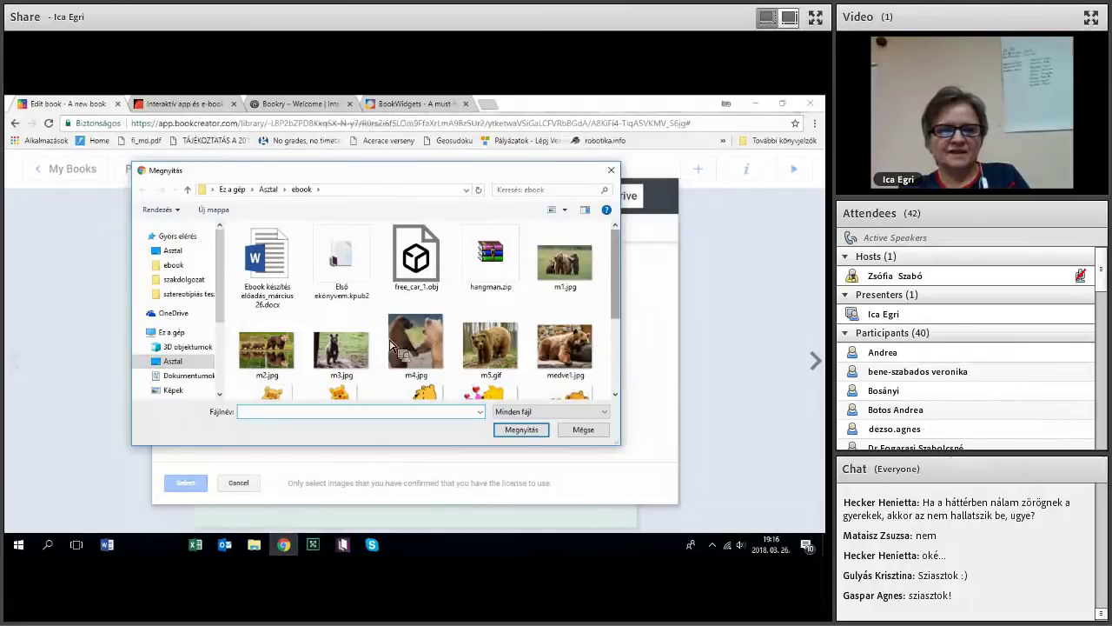
scroll(396, 343, down, 2)
double_click(339, 323)
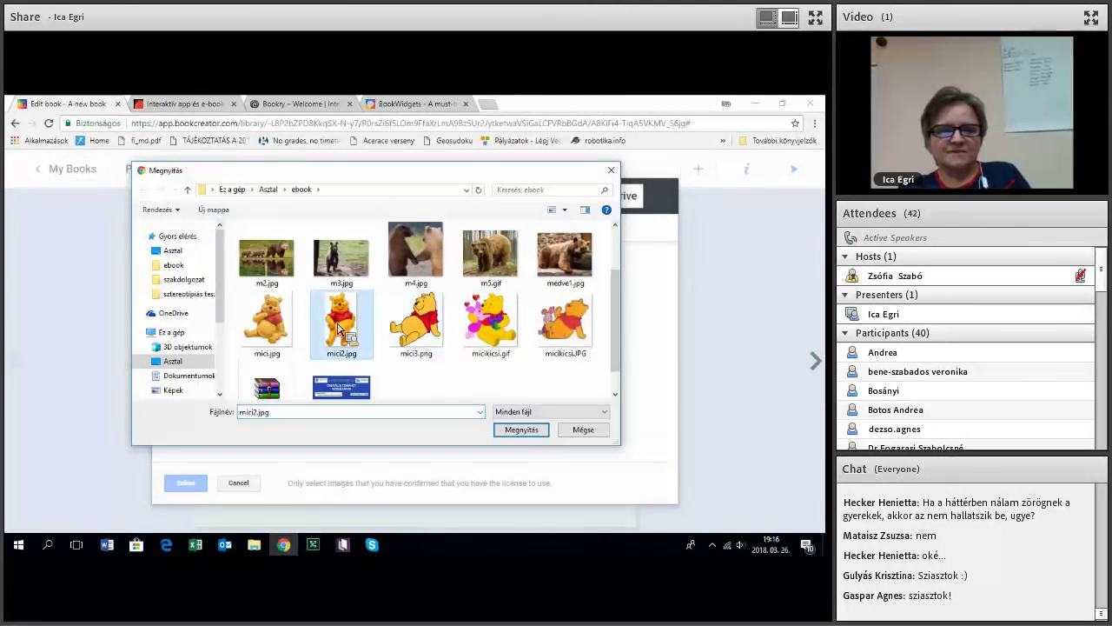
click(240, 484)
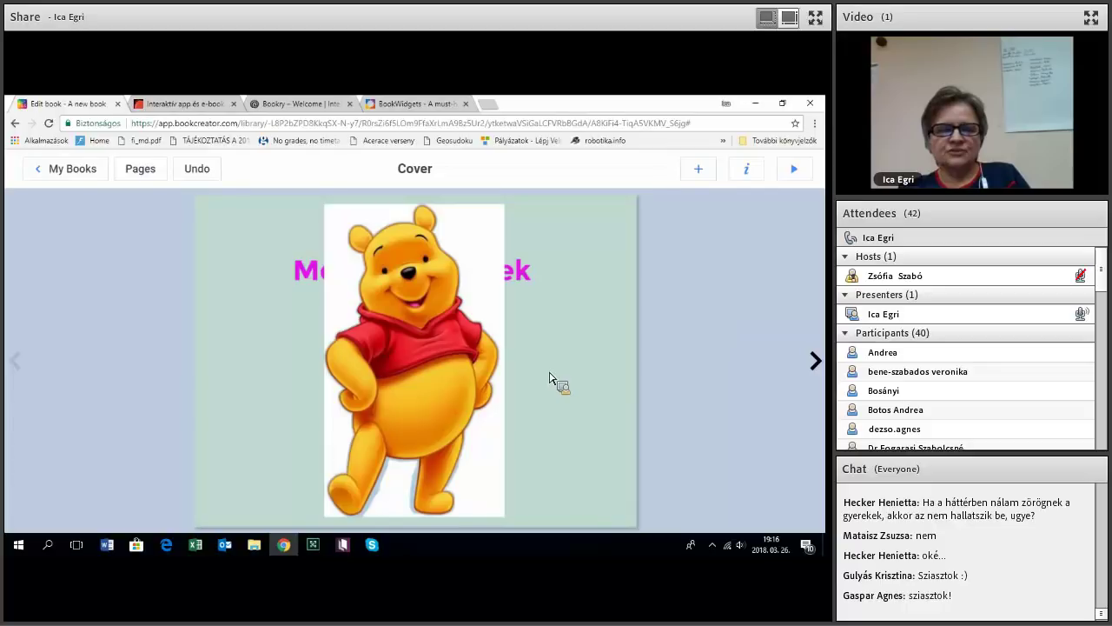
Shrink the bear picture, place it centrally below the cover title, and tilt it slightly counterclockwise
click(415, 391)
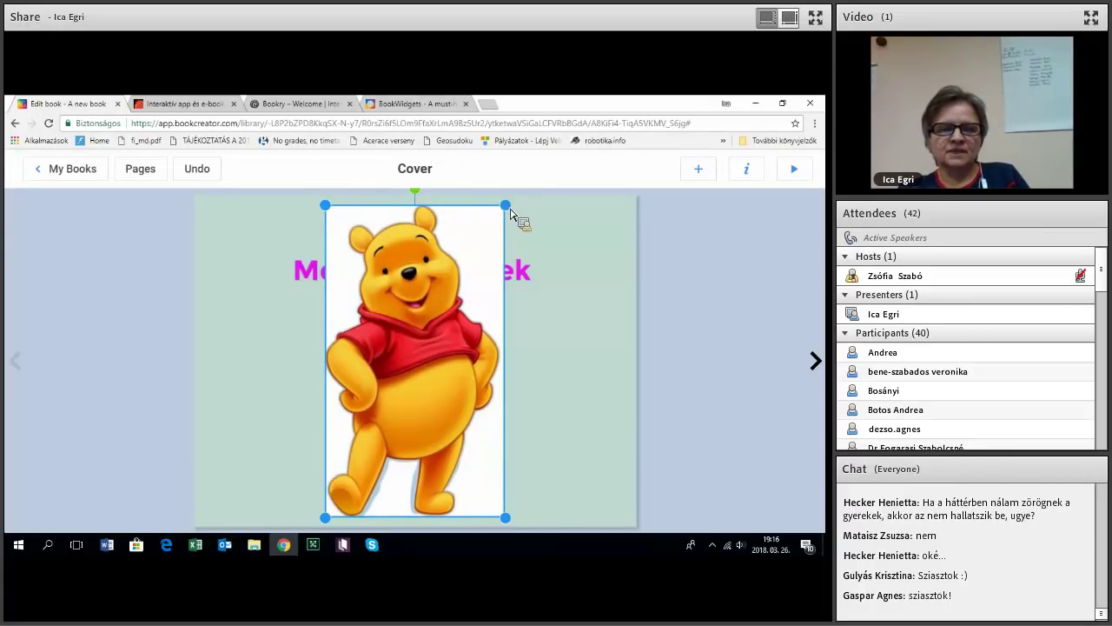
click(459, 337)
drag(458, 337, 356, 324)
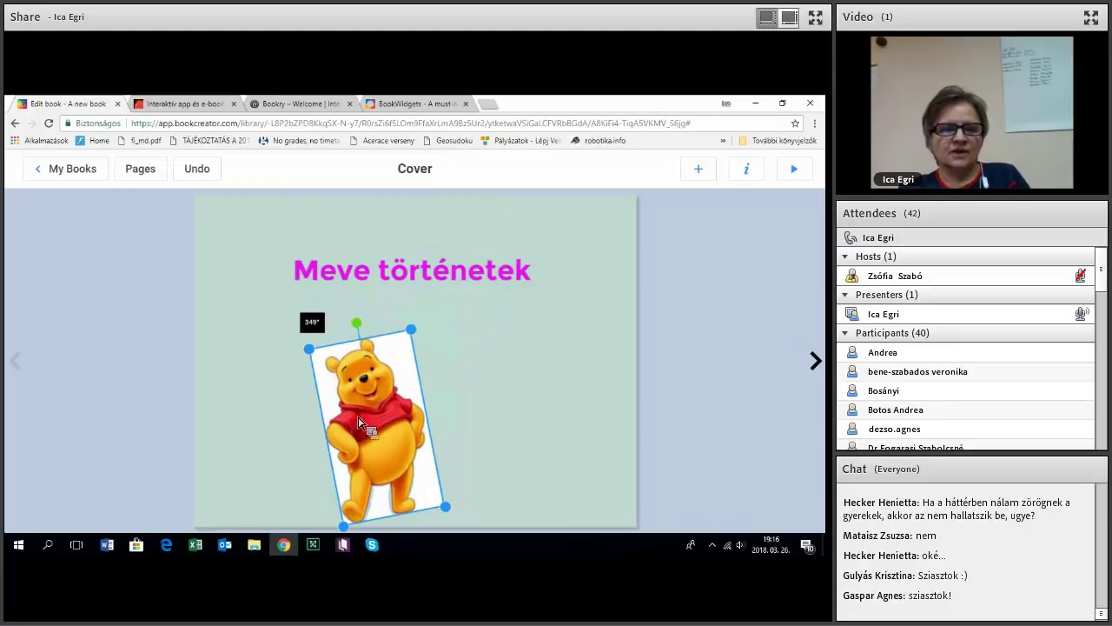
drag(359, 422, 398, 411)
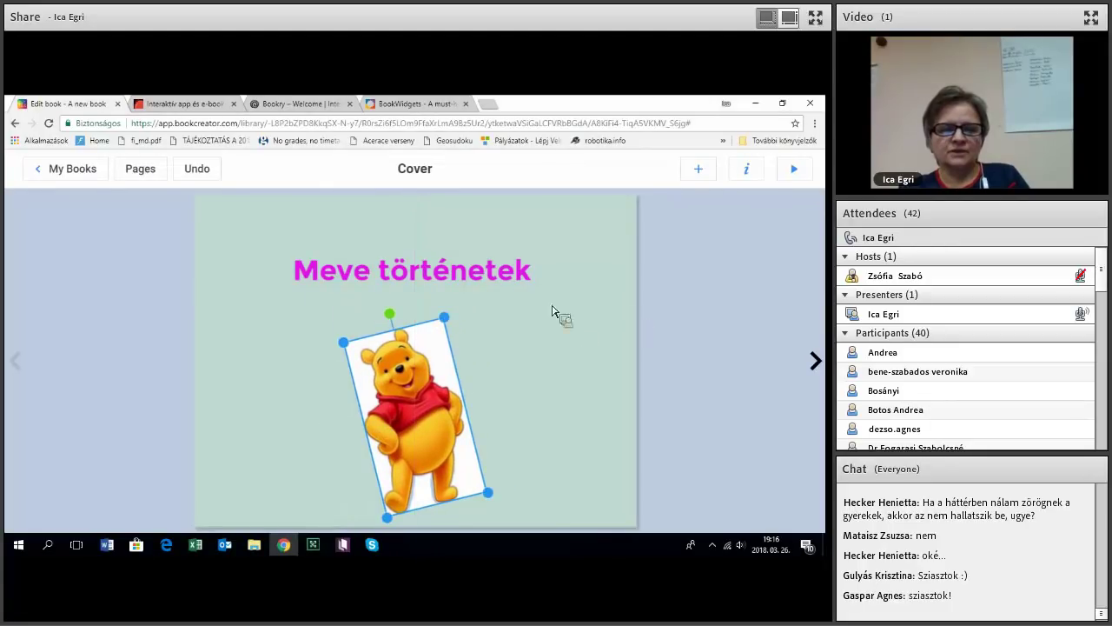
Import the picture m1.jpg from the computer's ebook folder onto page 2 and move it down to the page's lower edge
click(148, 170)
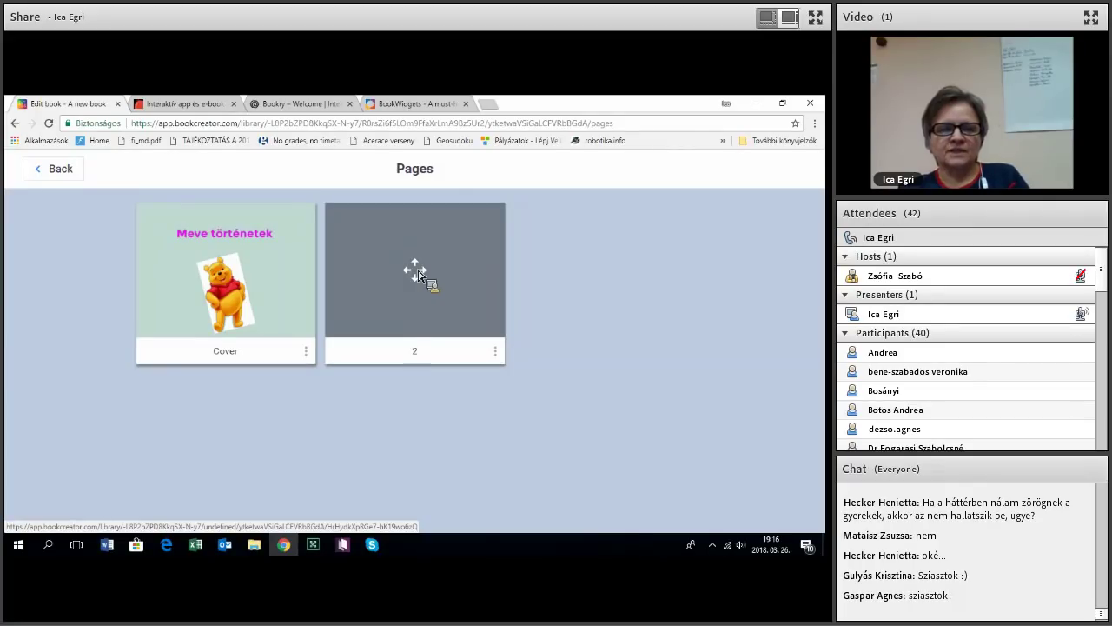
click(418, 273)
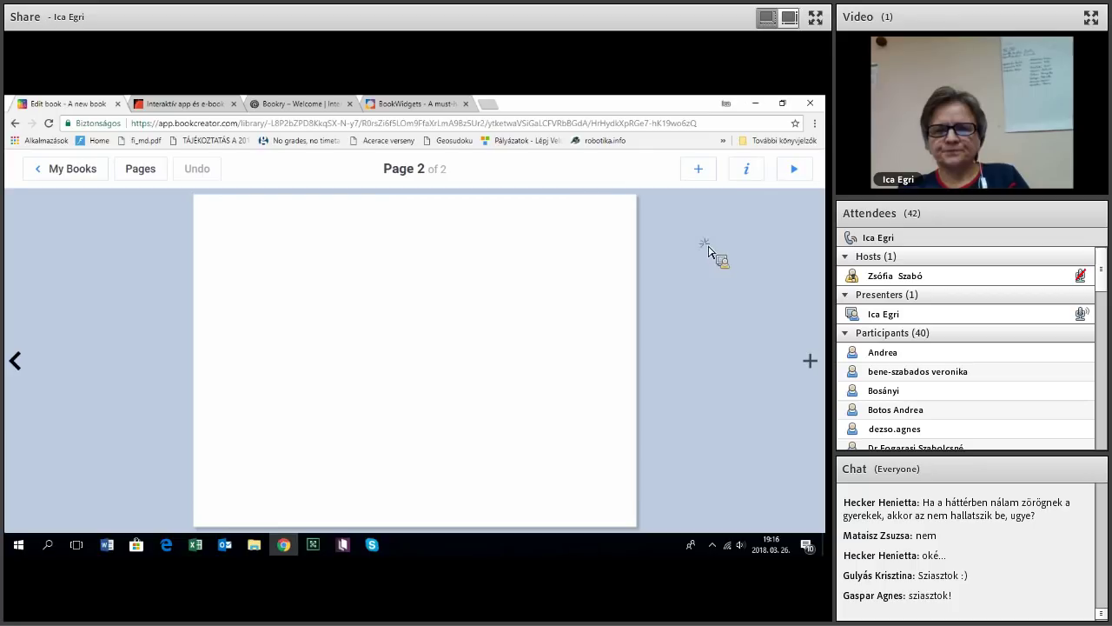
click(699, 170)
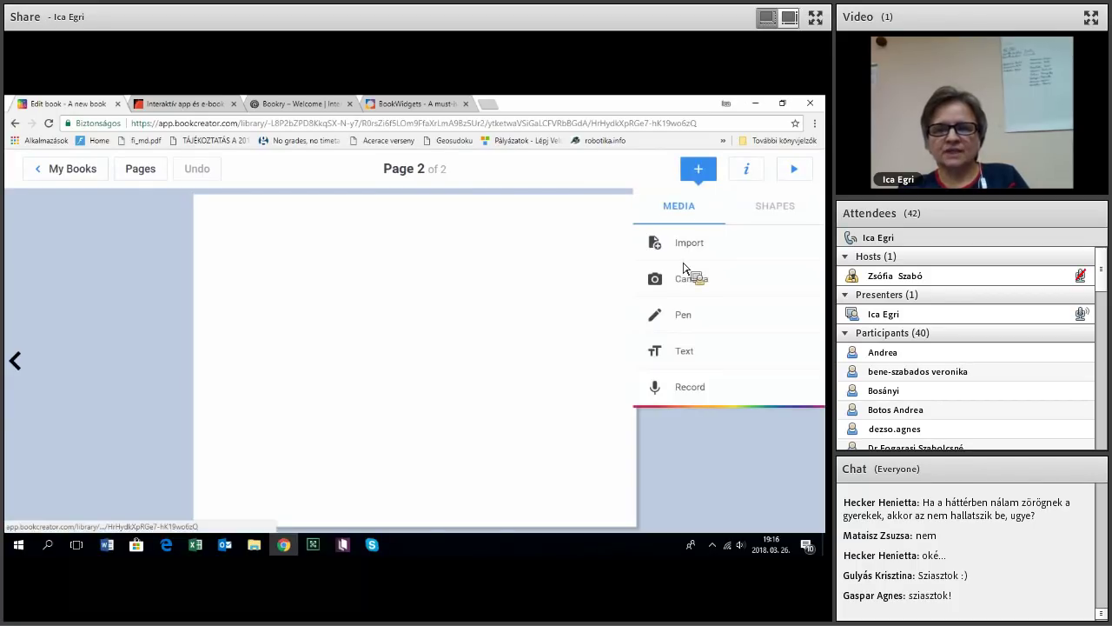
drag(691, 251, 290, 284)
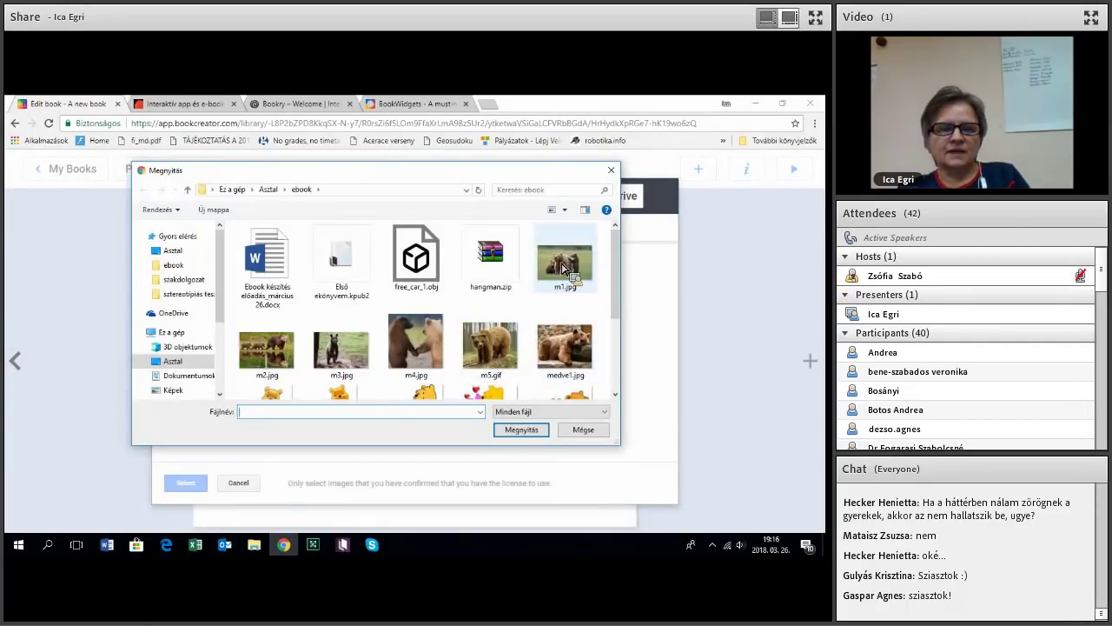
double_click(564, 262)
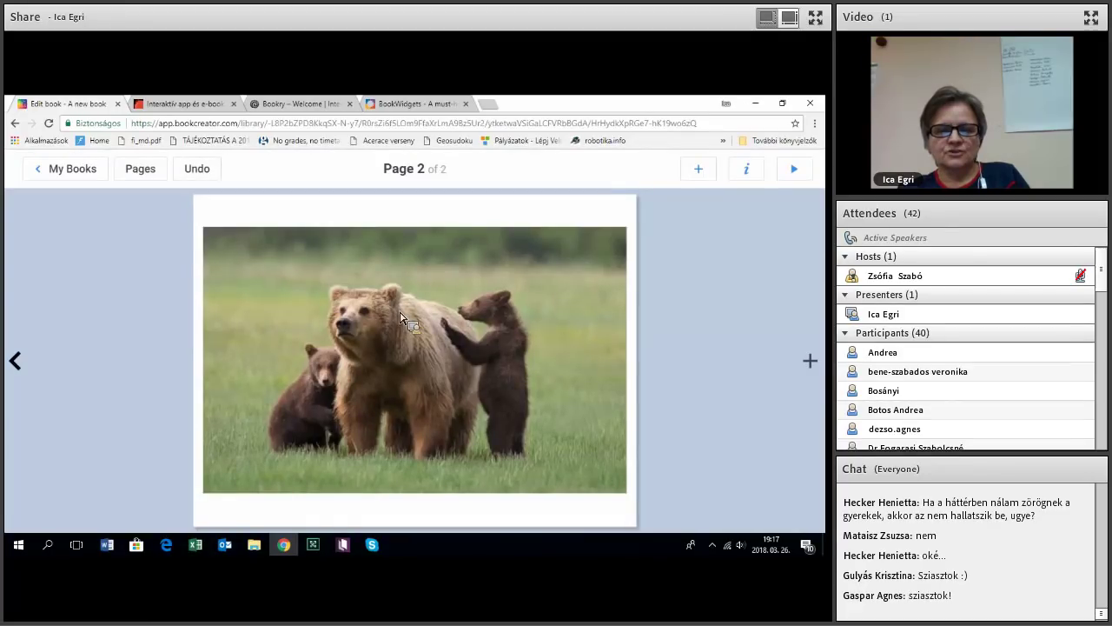
mouse_move(434, 321)
mouse_down()
mouse_move(461, 321)
mouse_move(419, 320)
mouse_up()
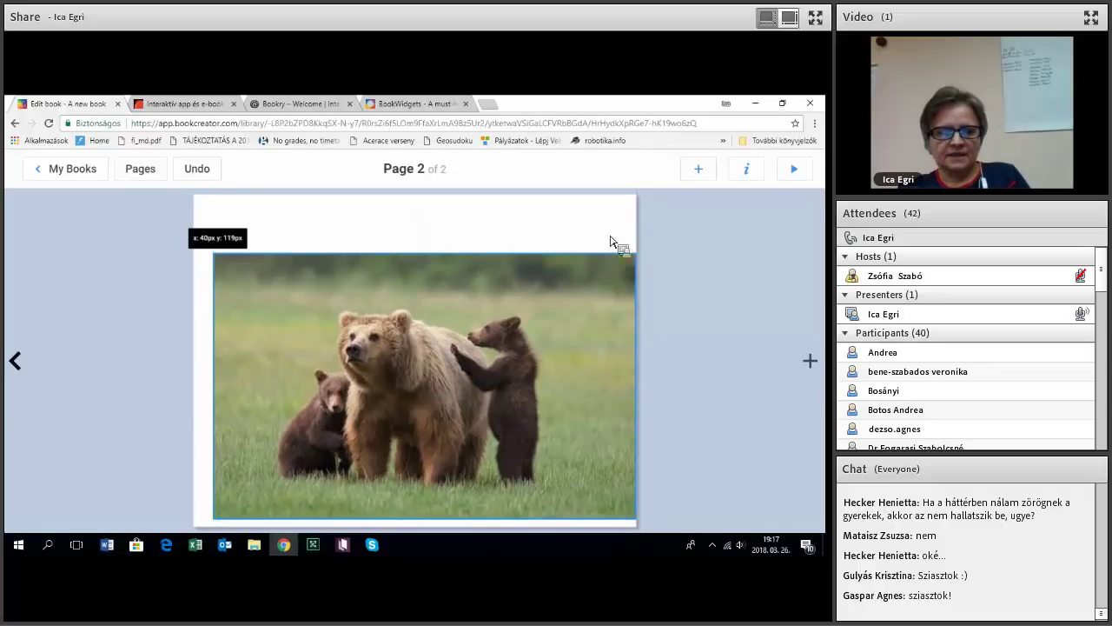
Add the text "Medve család" to page 2 and place it in the white space above the bear picture
click(704, 173)
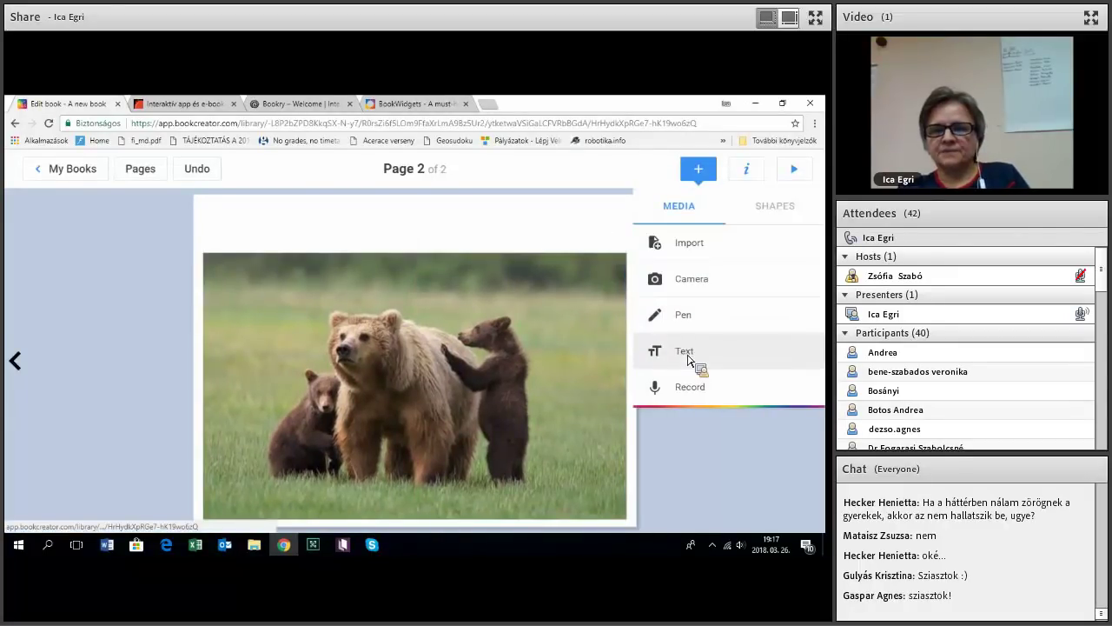
click(687, 358)
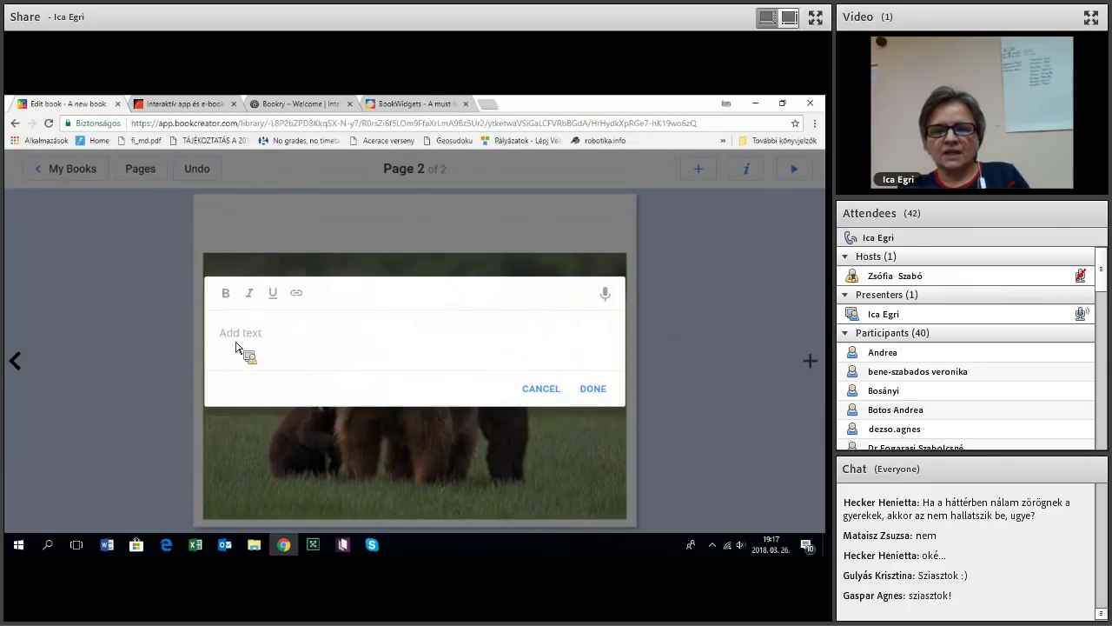
text(M)
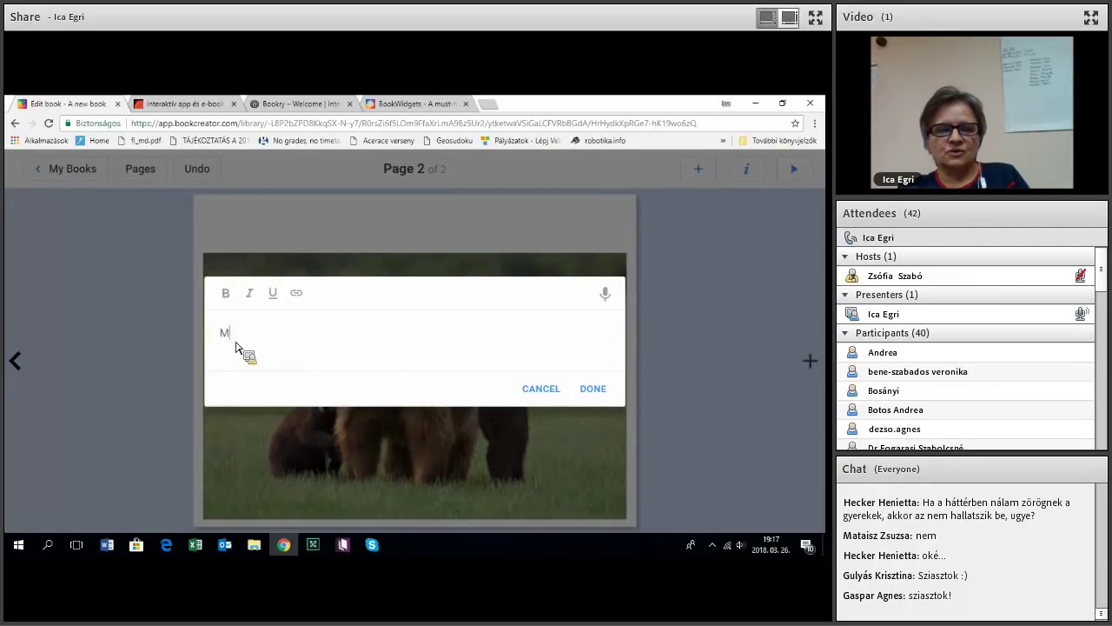
text(edve cs)
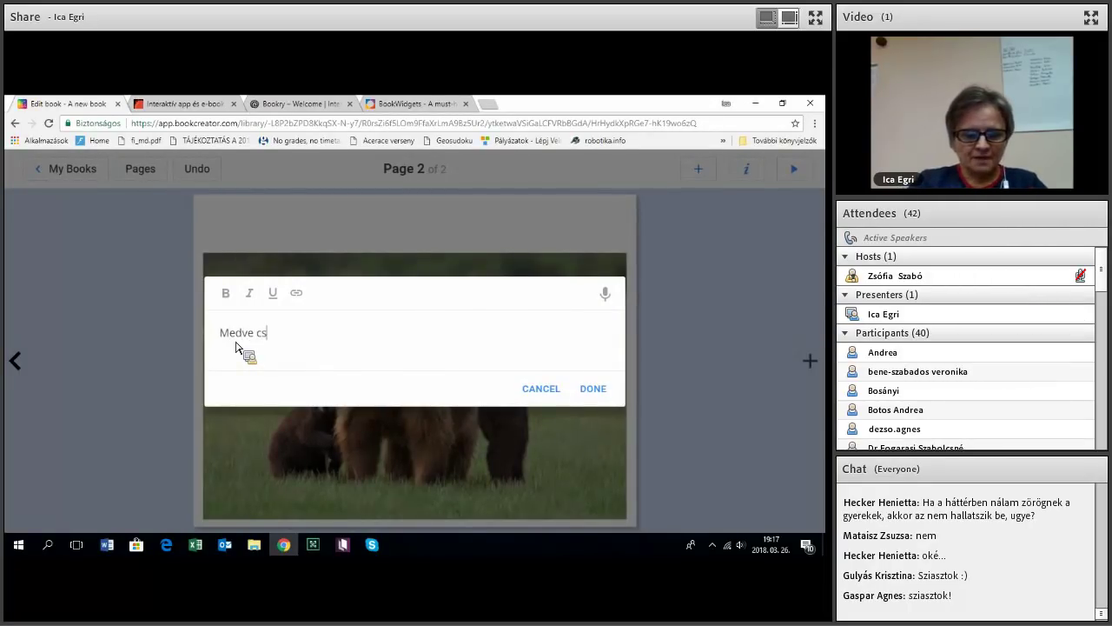
text(alád)
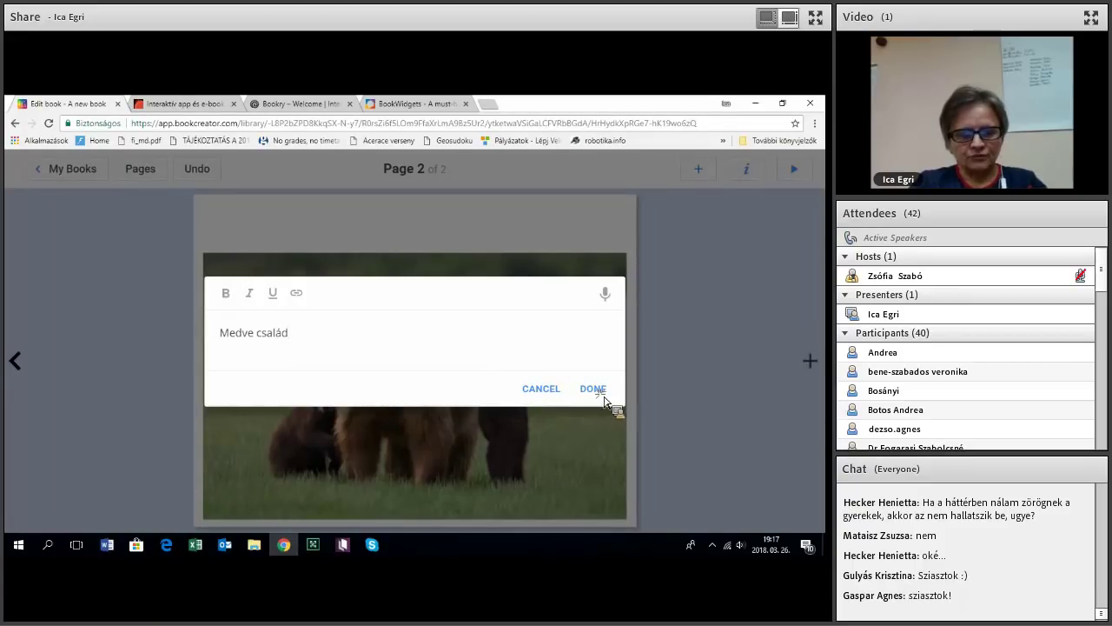
click(310, 263)
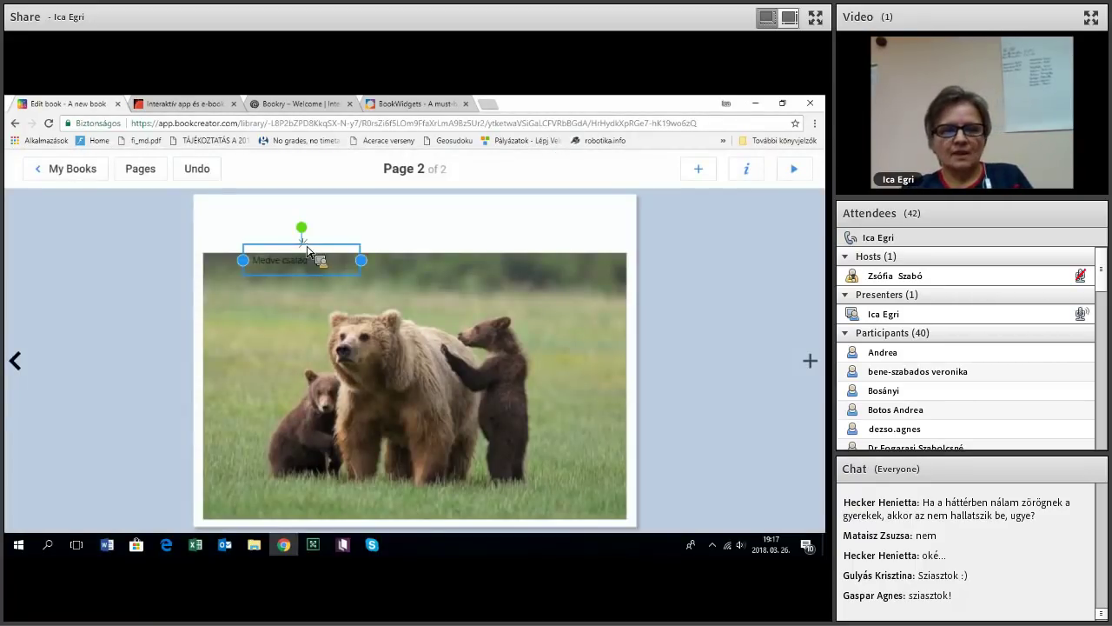
drag(321, 273, 315, 234)
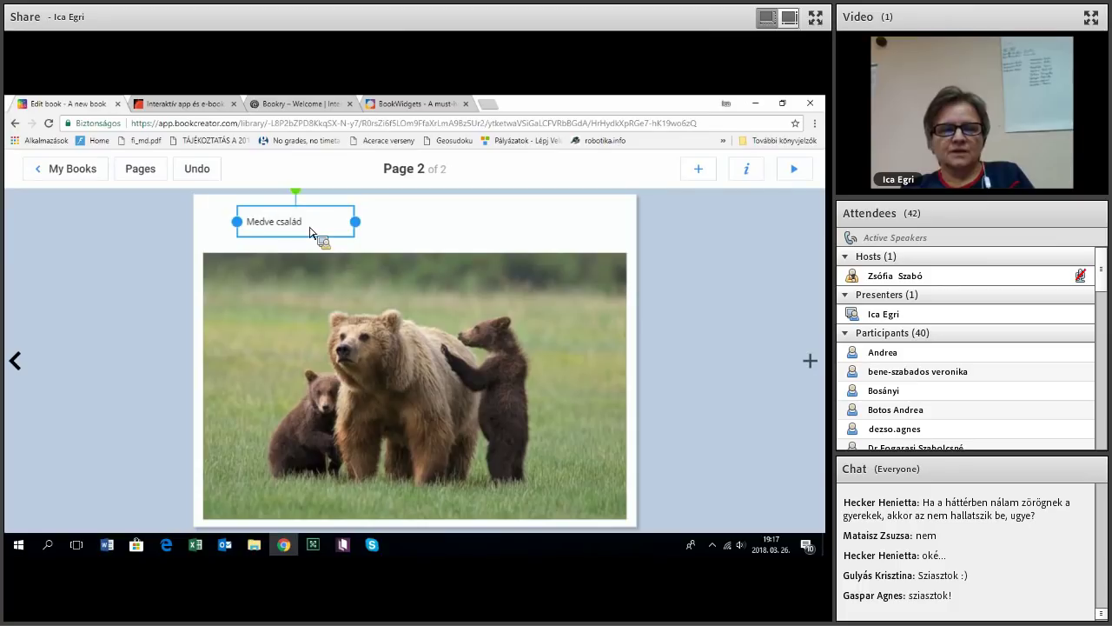
Set the font size of the "Medve család" heading to 30 and nudge the text box slightly upward
click(746, 174)
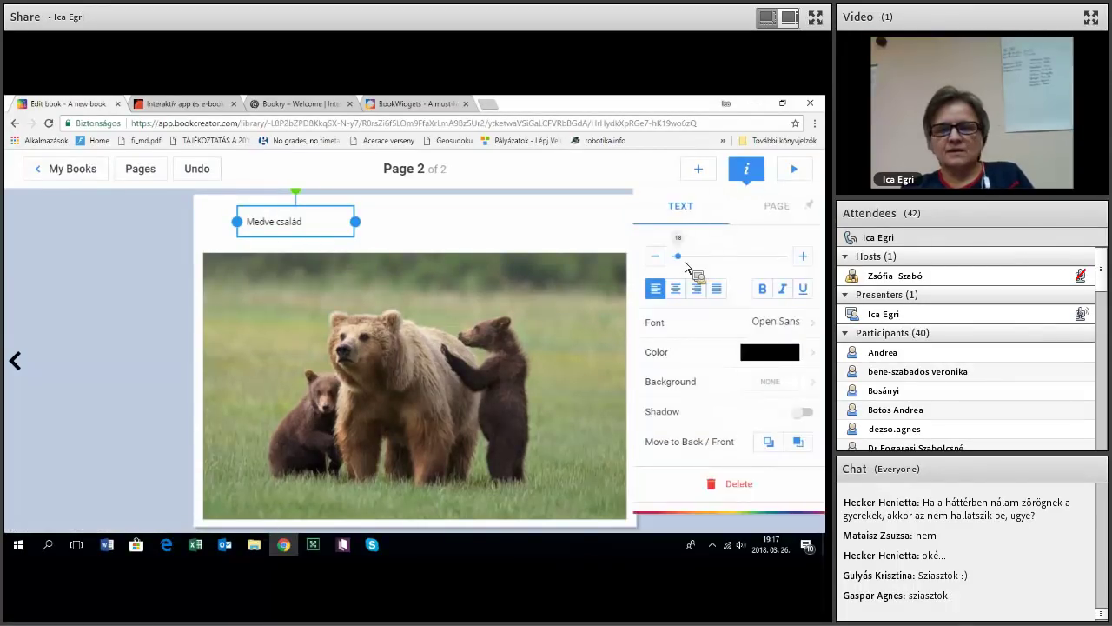
click(804, 257)
click(805, 263)
click(804, 262)
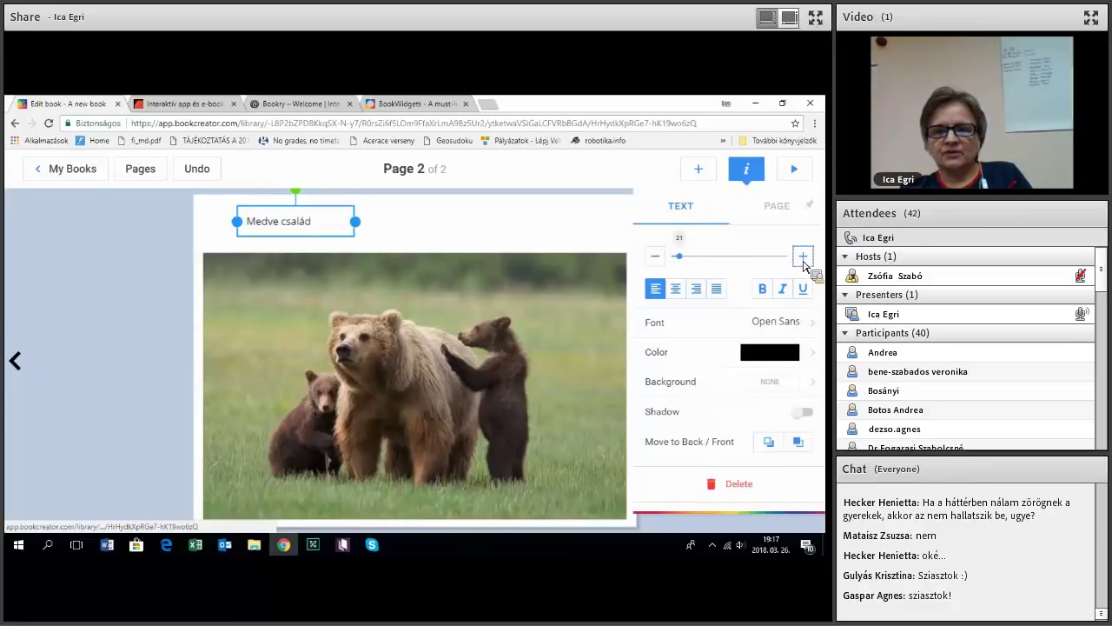
click(805, 261)
click(805, 261)
click(804, 260)
click(805, 261)
click(804, 261)
click(804, 261)
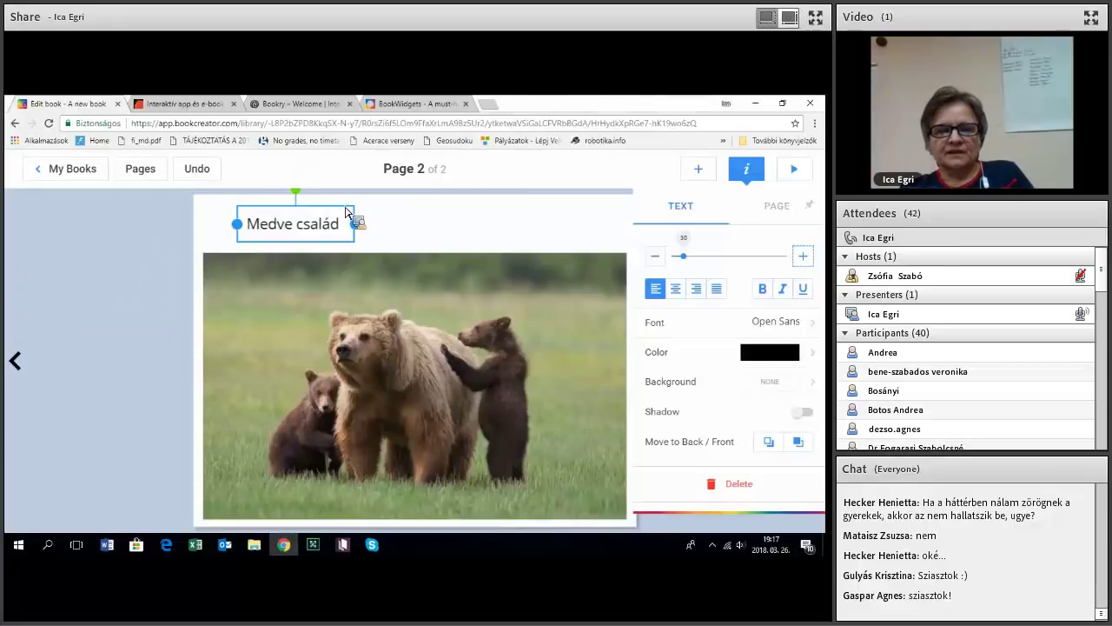
click(470, 231)
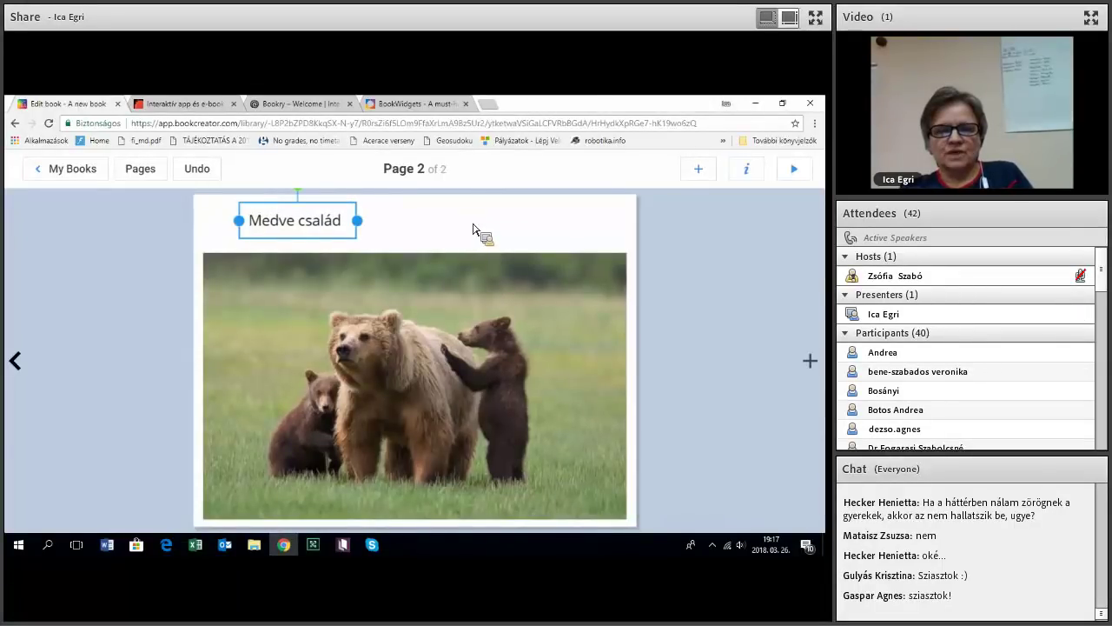
click(478, 231)
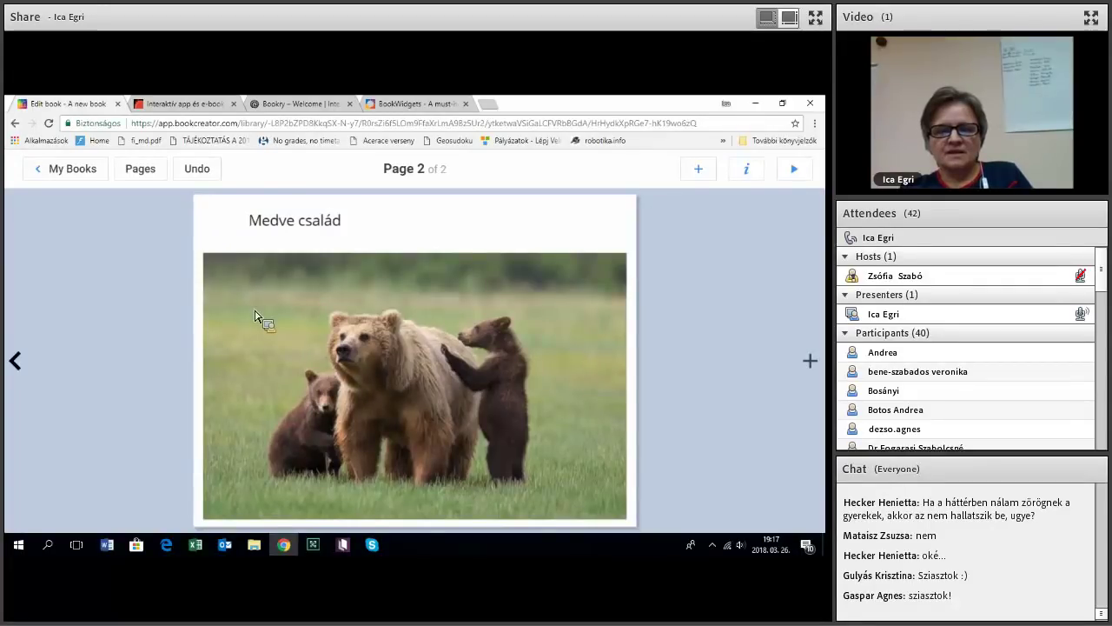
Record a sound clip of about six seconds on page 2 and place its icon beside the "Medve család" heading
click(702, 174)
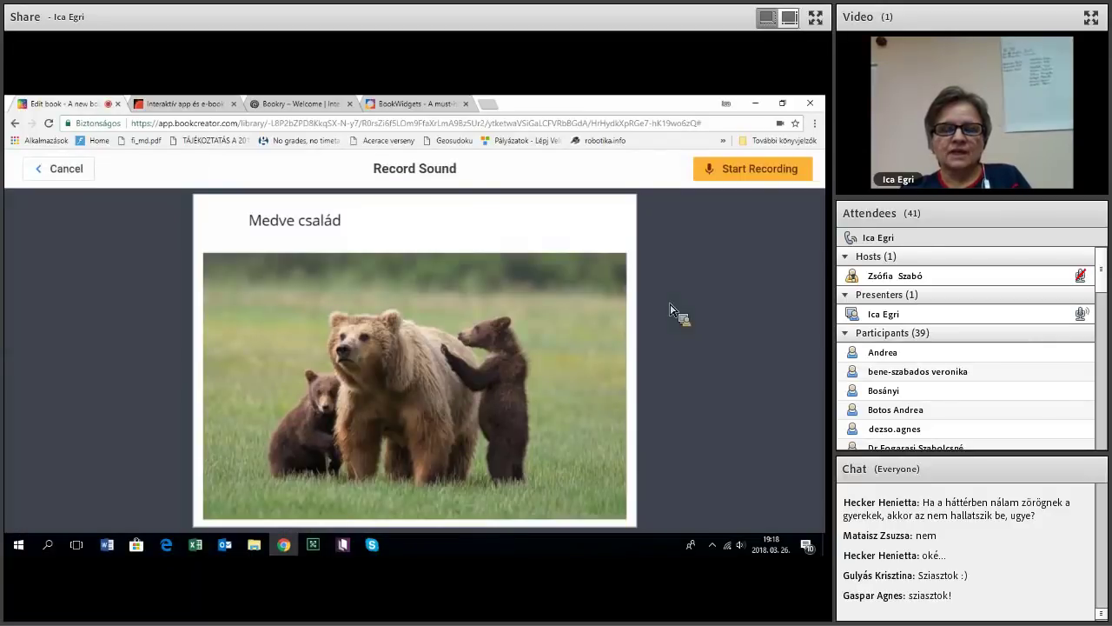
click(743, 172)
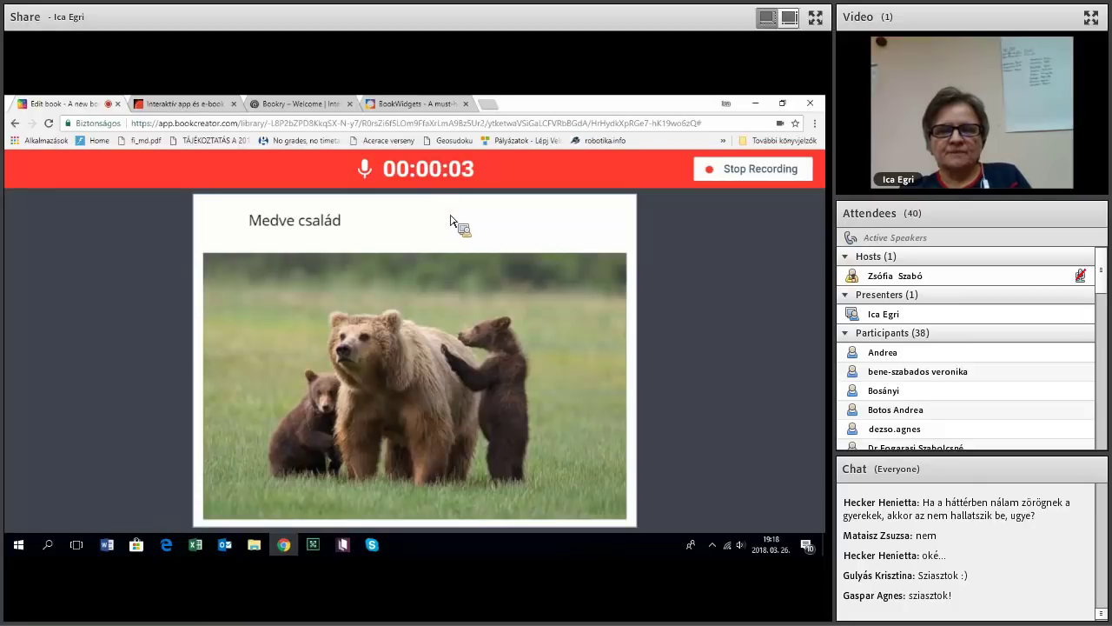
click(749, 172)
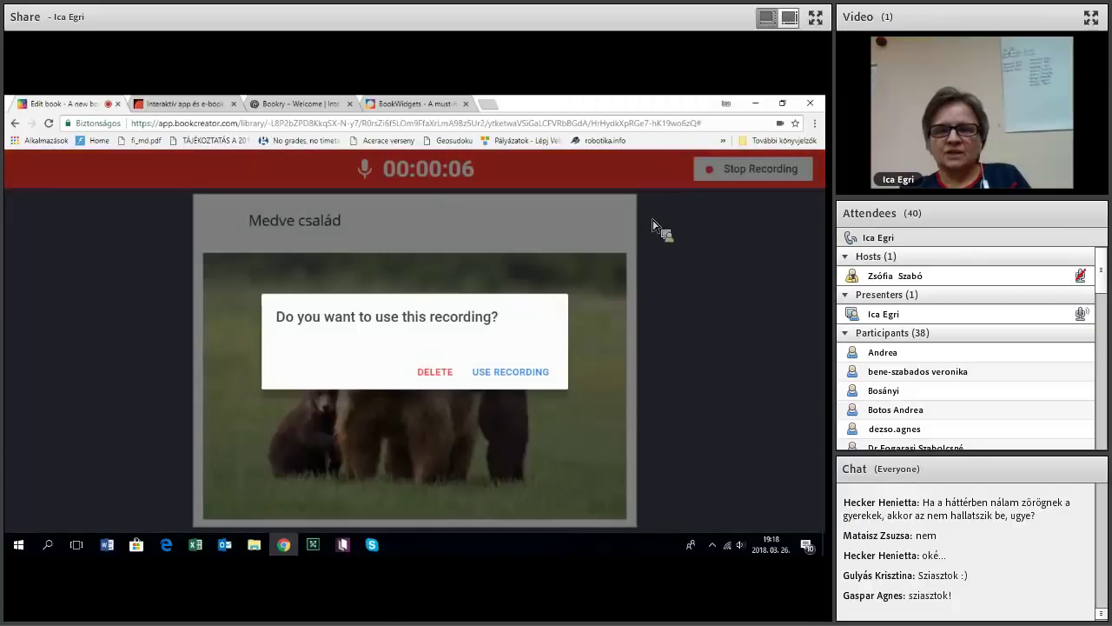
click(500, 376)
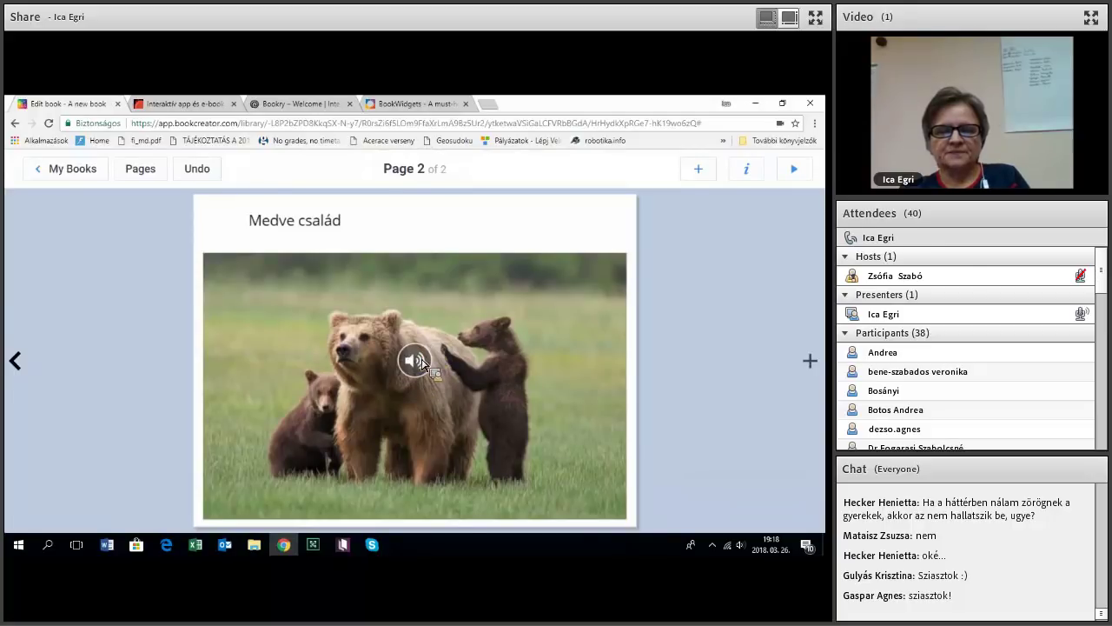
click(421, 367)
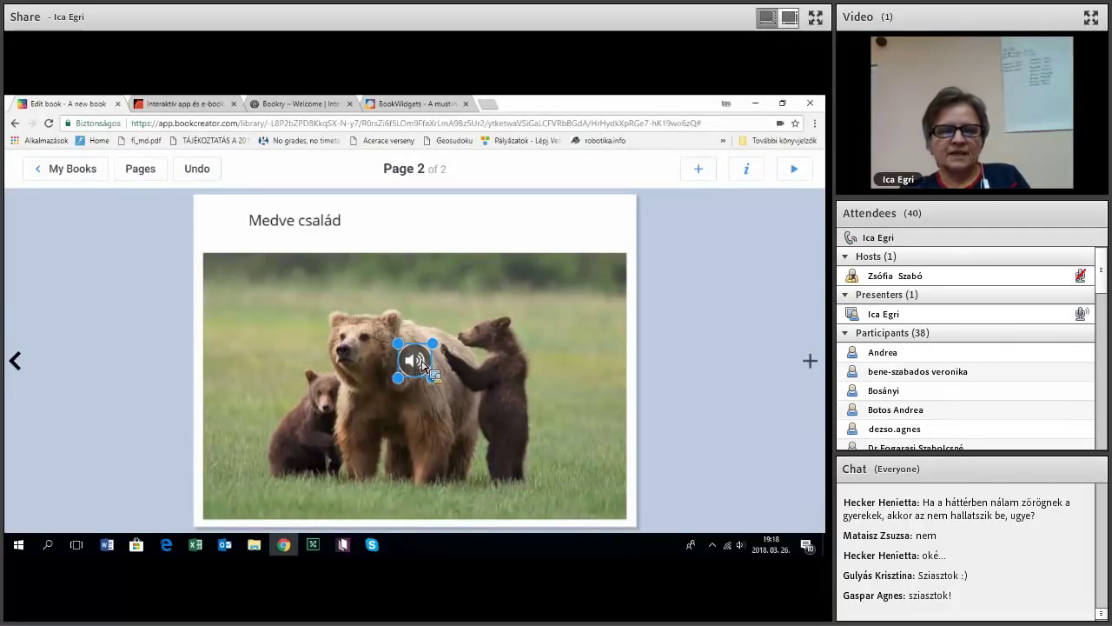
drag(423, 248, 452, 231)
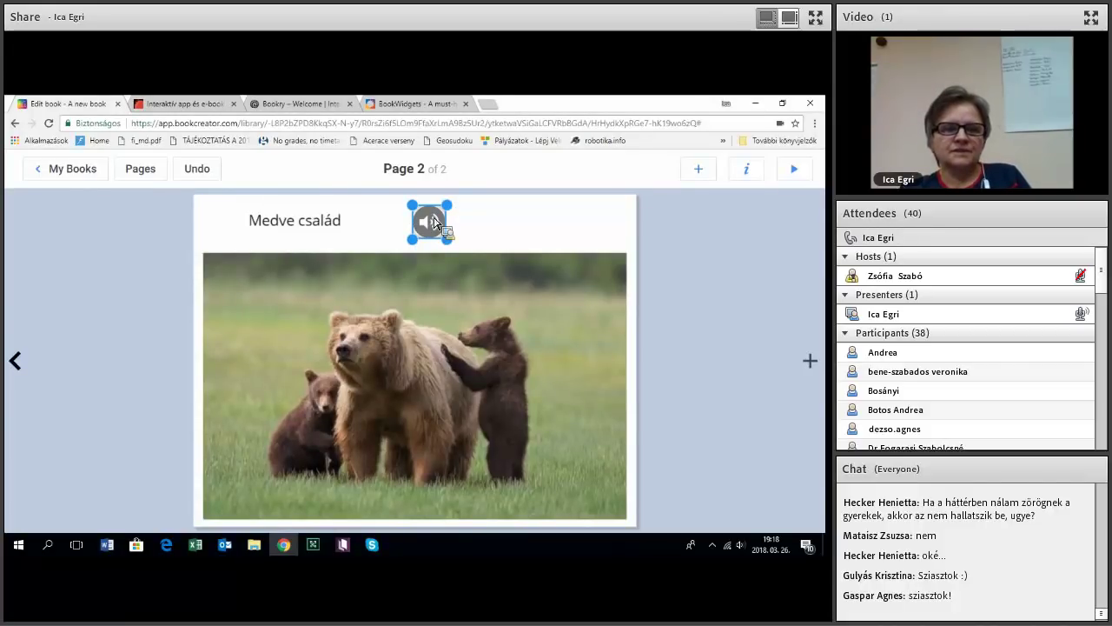
Preview the book in reading mode, turn to the cover and back to page 2, and play the recorded sound
click(794, 170)
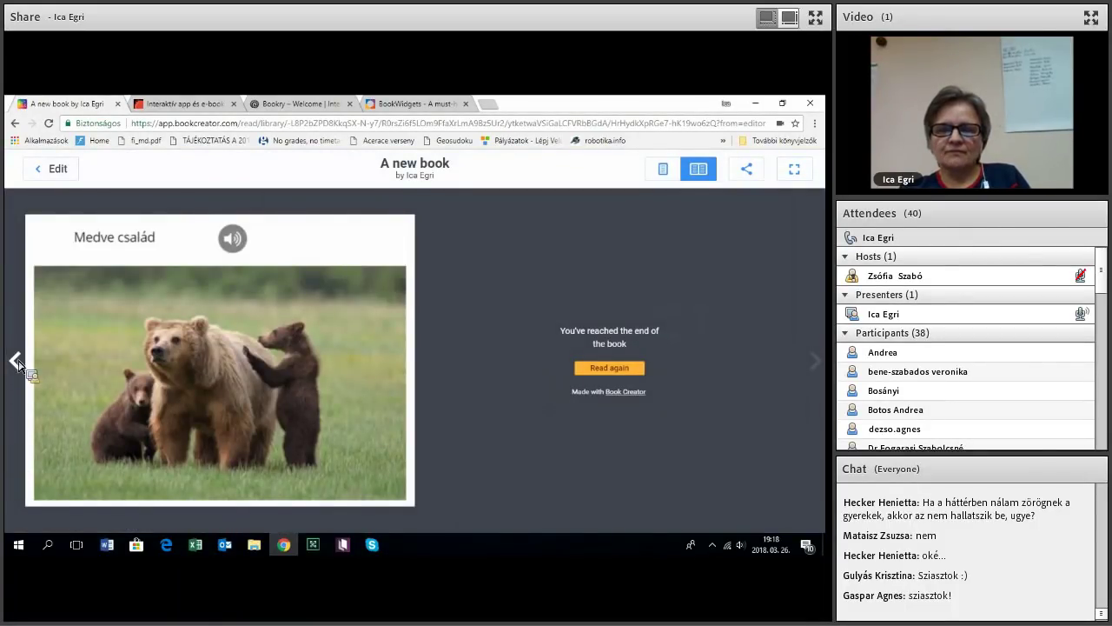
click(16, 362)
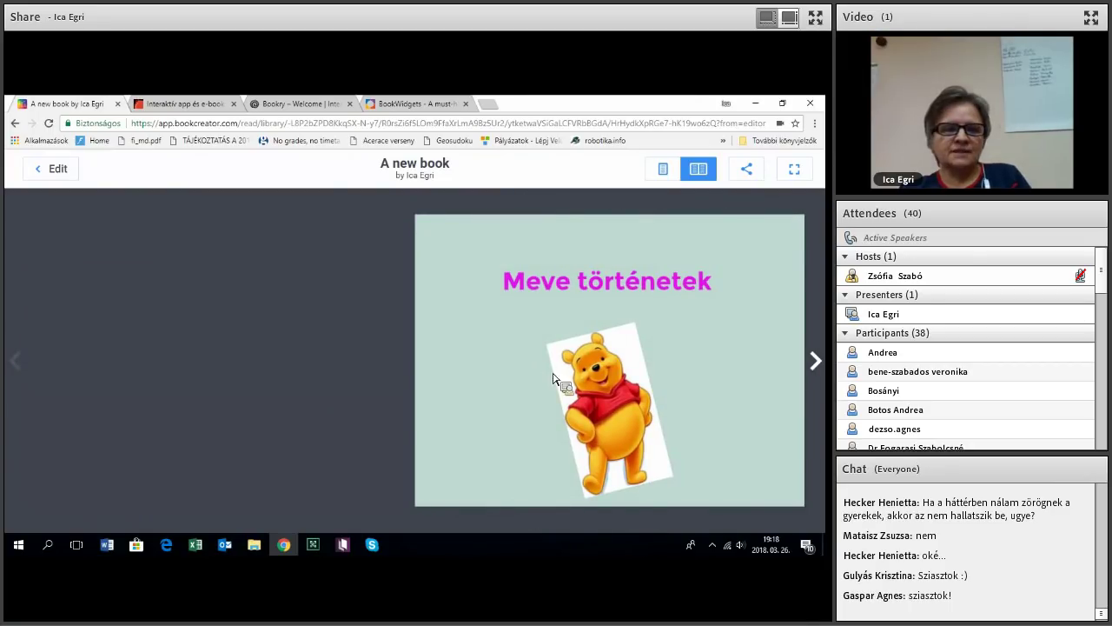
click(820, 365)
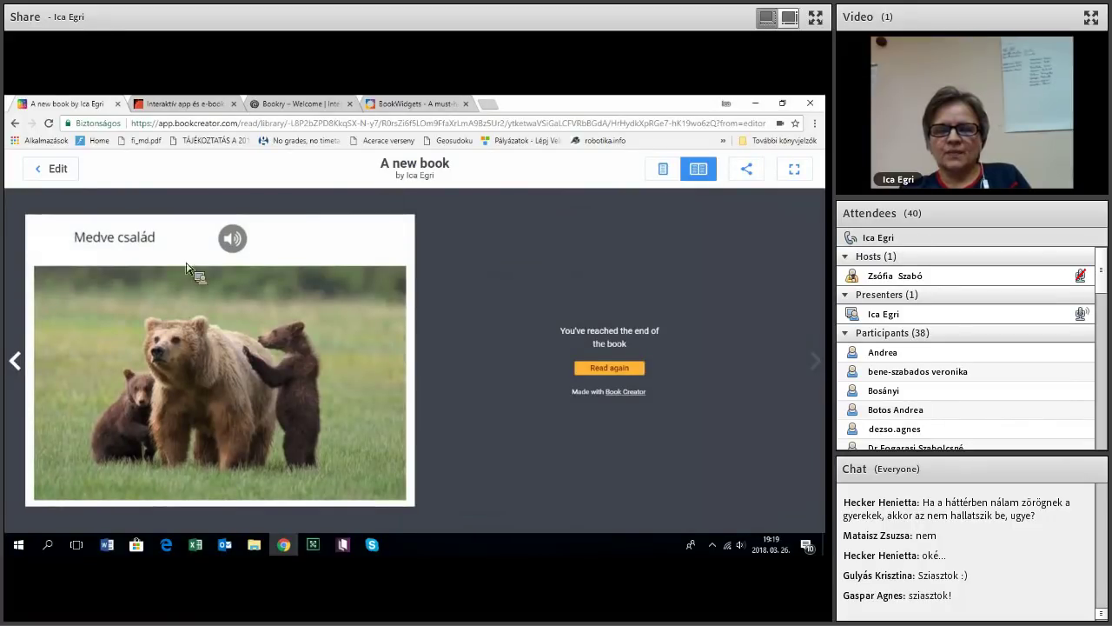
click(233, 240)
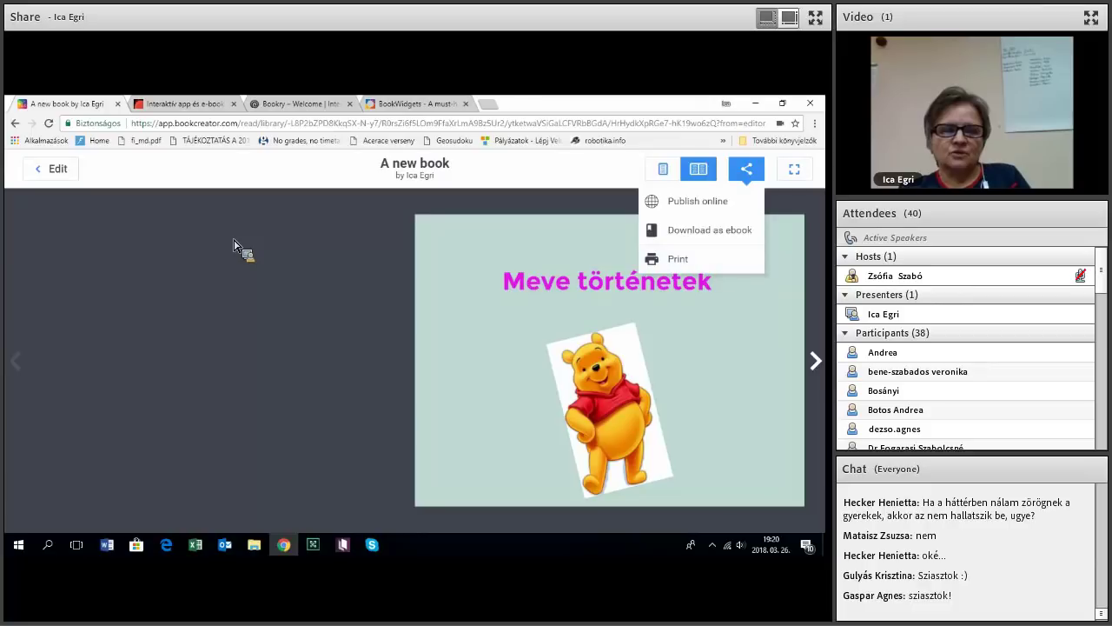
Switch to the Word document Ebook készítés előadás_március 26.docx
mouse_move(107, 545)
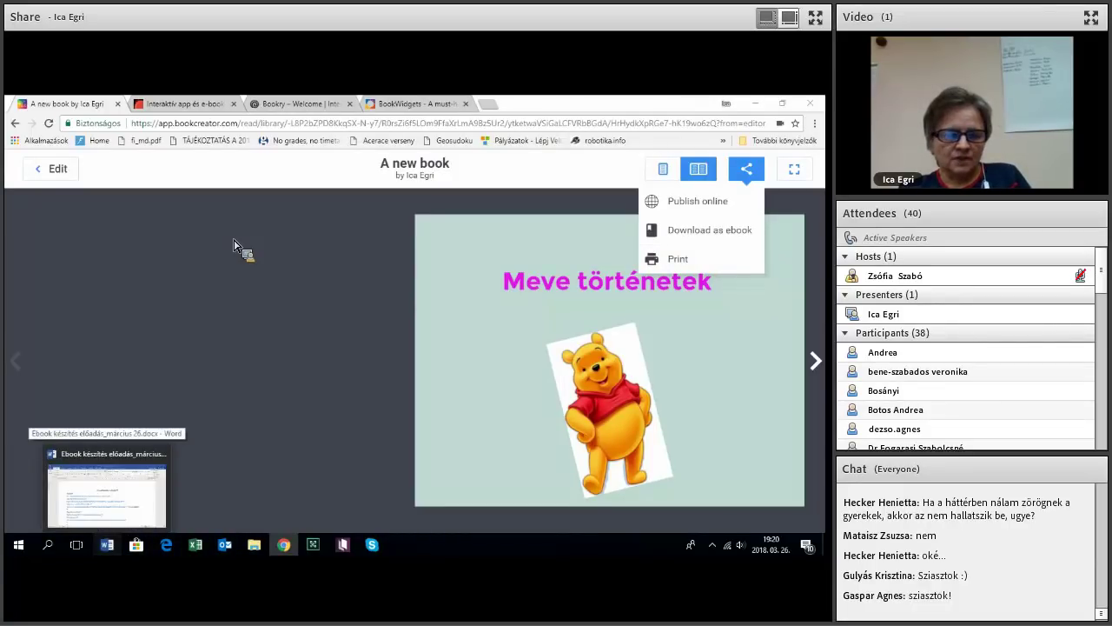
click(107, 486)
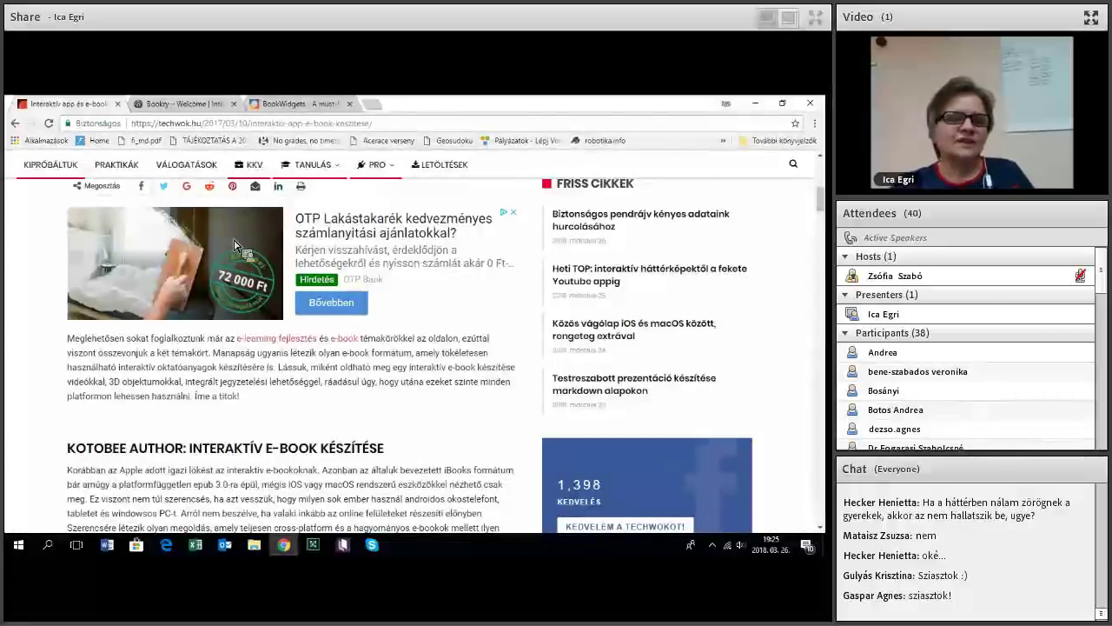
Review the techwok.hu article's section on Kotobee Author and its interactive e-book features
scroll(235, 246, up, 3)
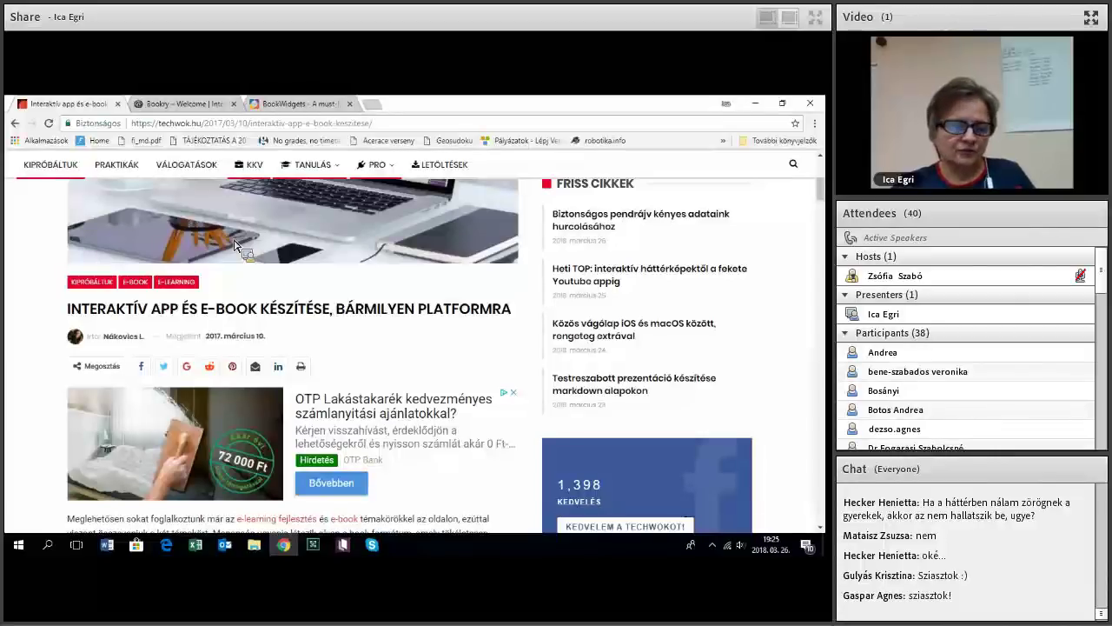
scroll(235, 245, down, 2)
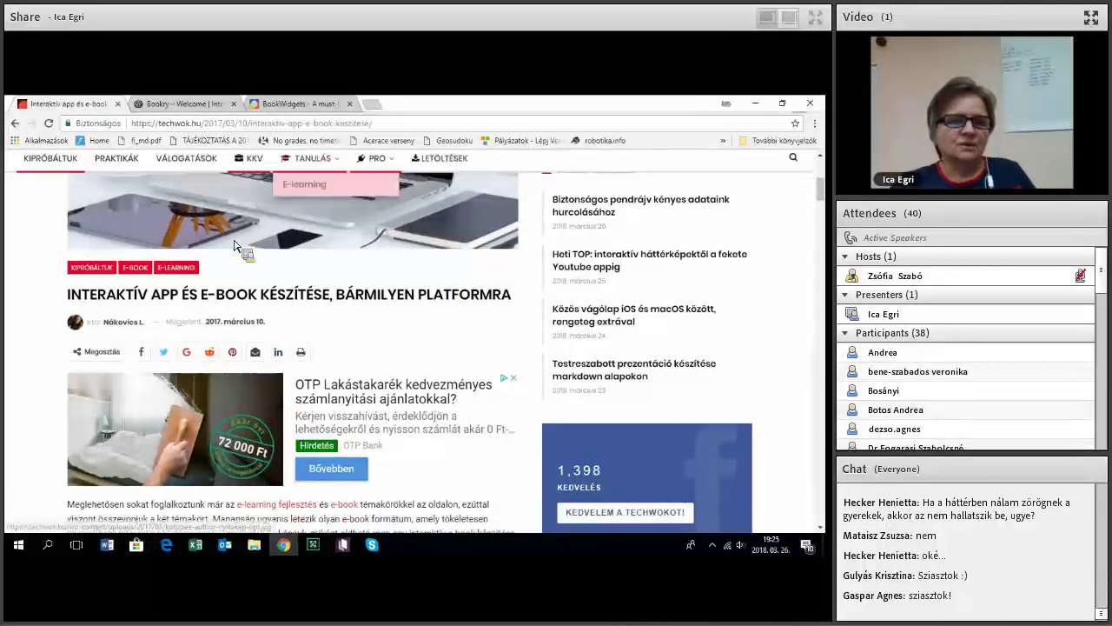
scroll(234, 245, down, 3)
scroll(235, 245, down, 4)
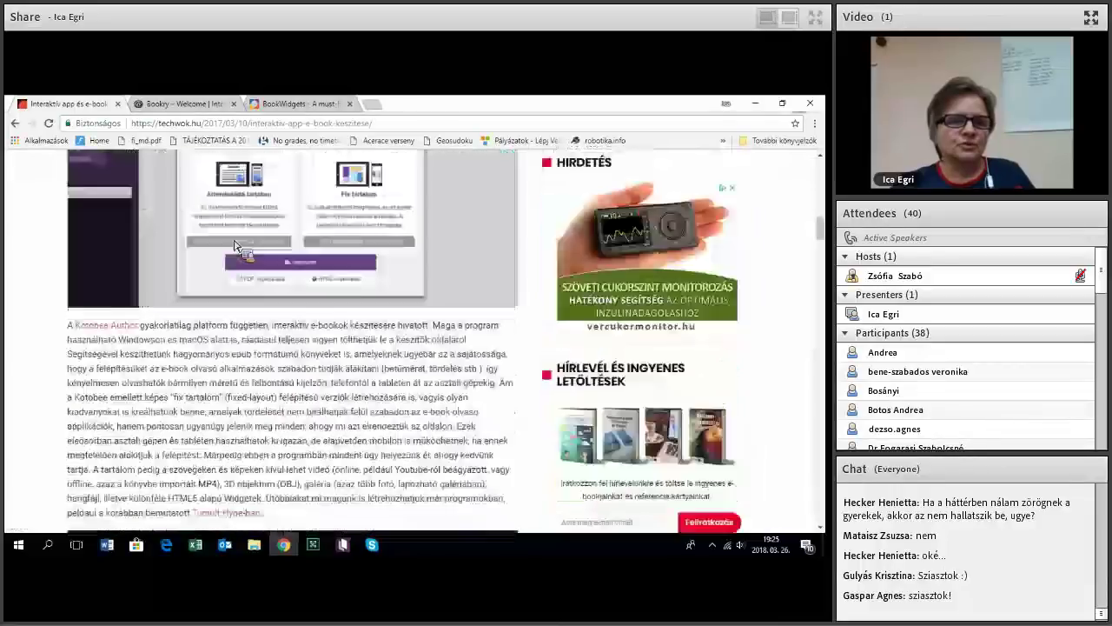
scroll(235, 245, down, 4)
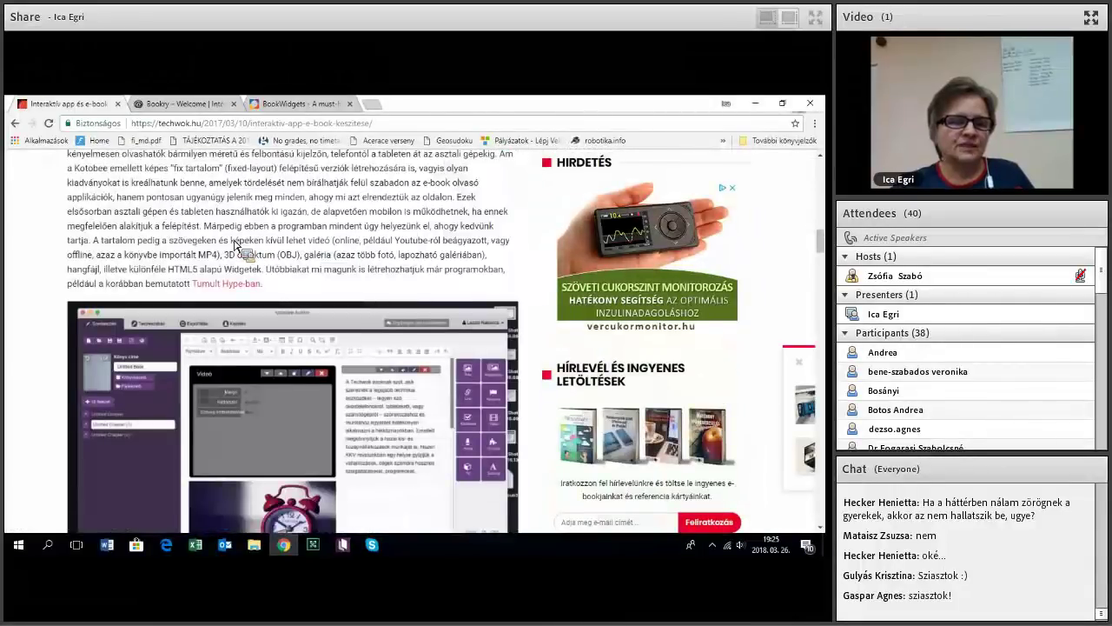
scroll(235, 246, down, 2)
scroll(234, 245, down, 4)
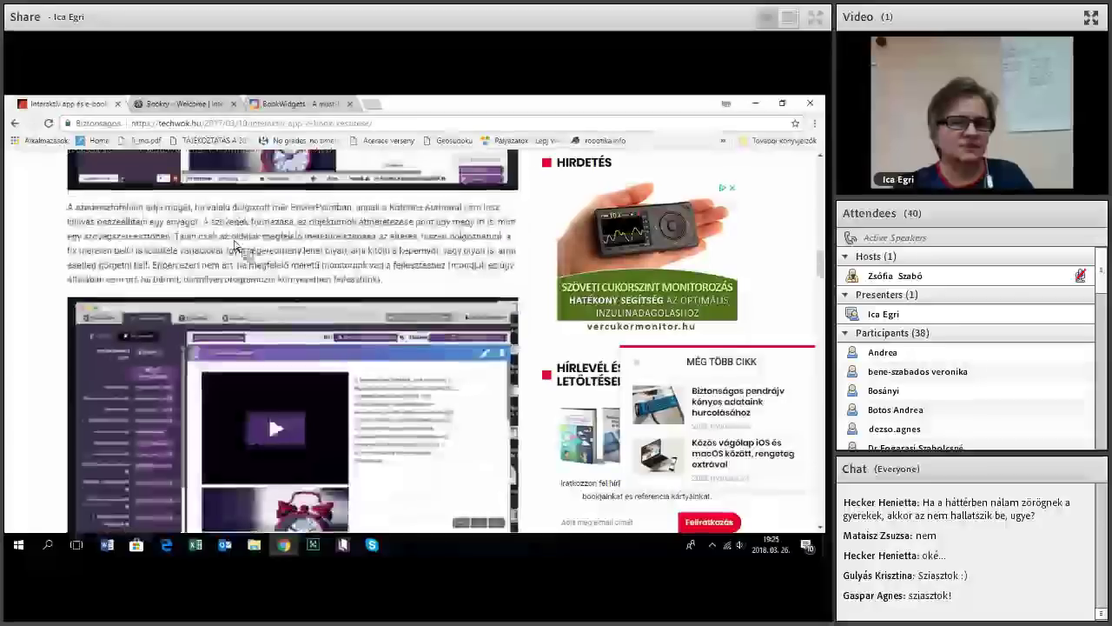
scroll(235, 245, down, 1)
scroll(235, 246, down, 2)
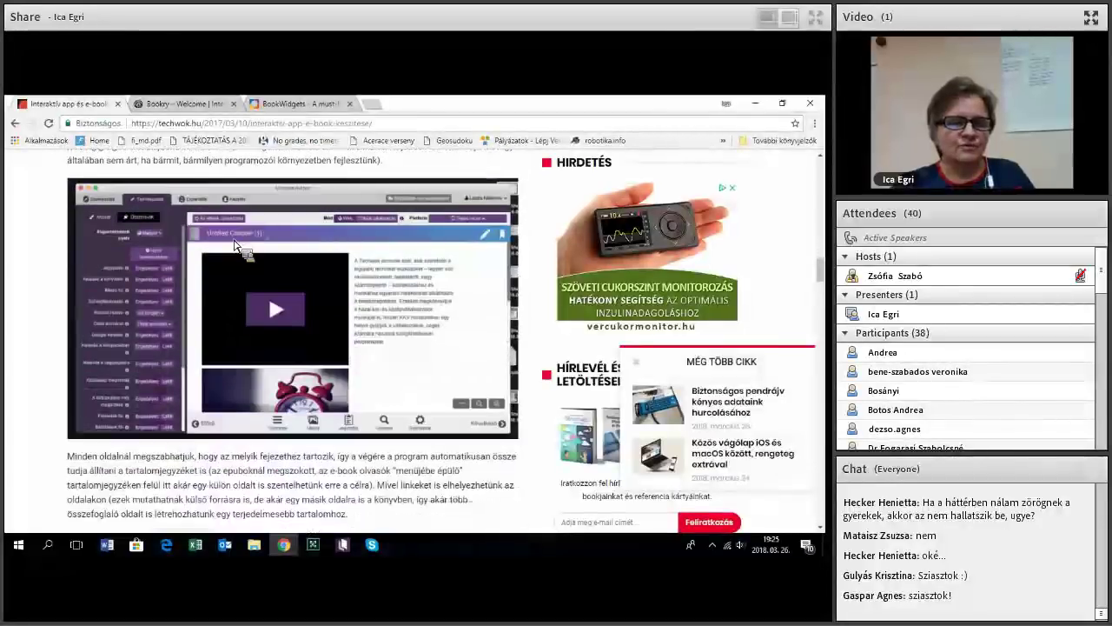
scroll(234, 245, down, 1)
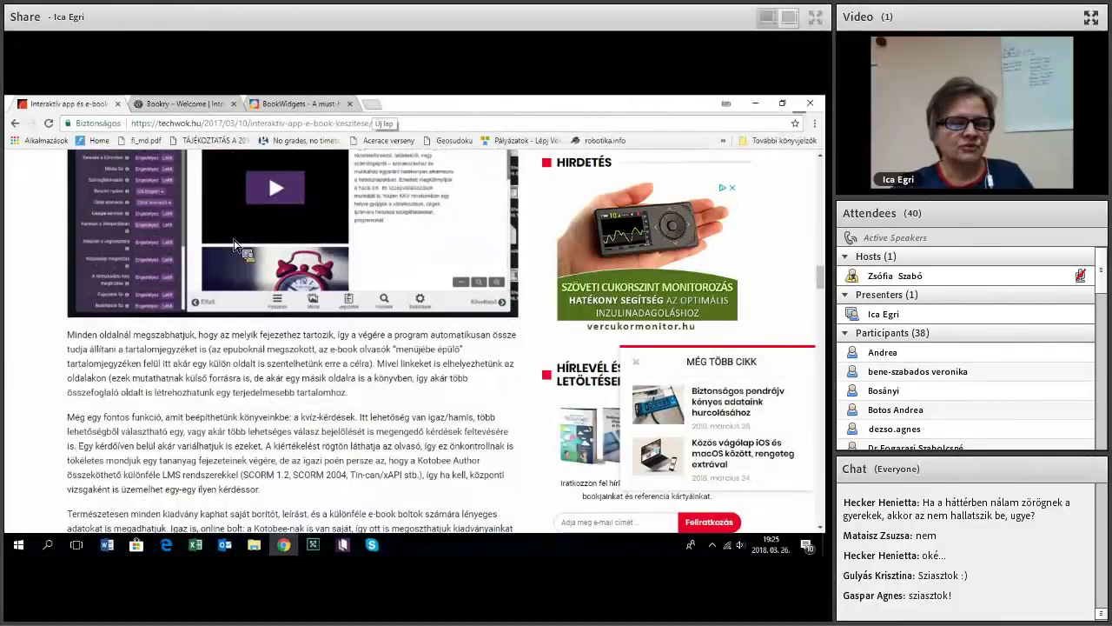
Open the kotobee.com website in a new browser tab
key(ctrl+t)
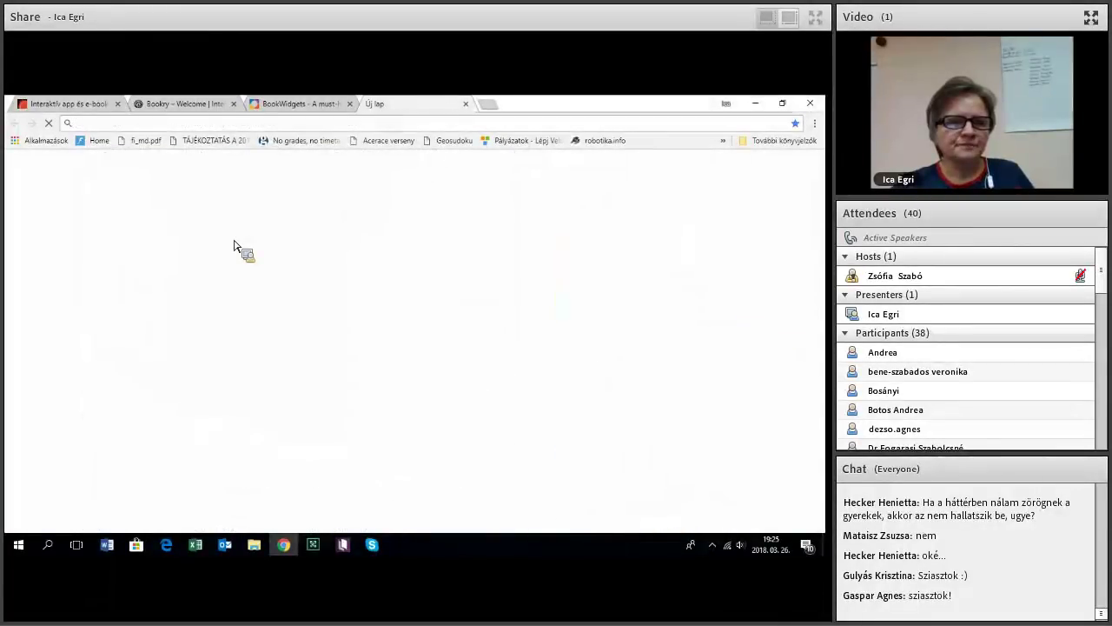
text(kotobee.com)
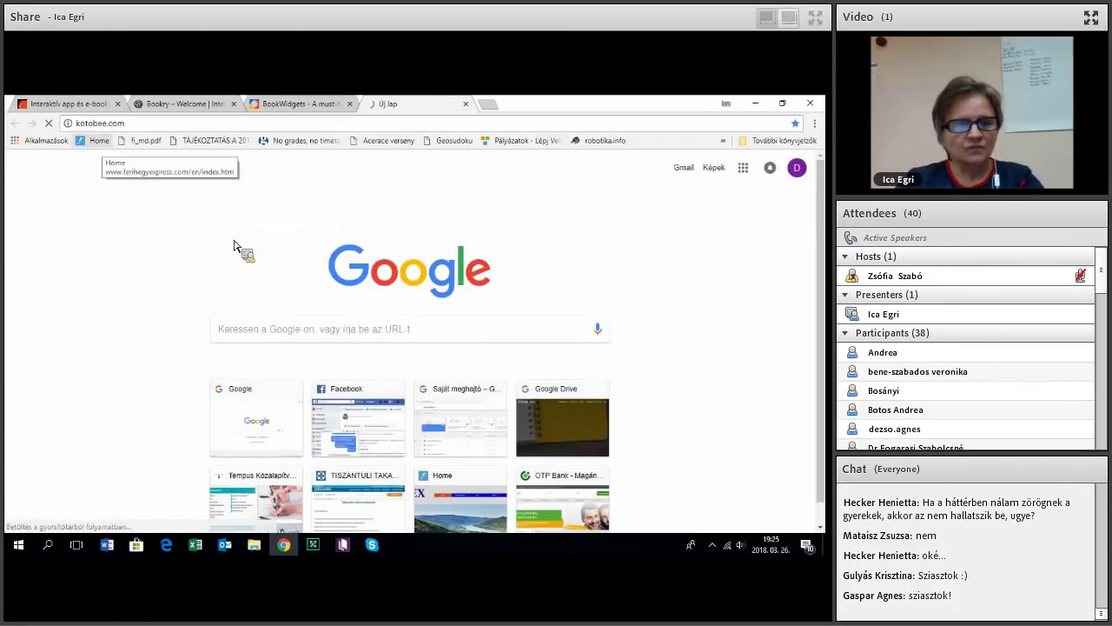
key(Return)
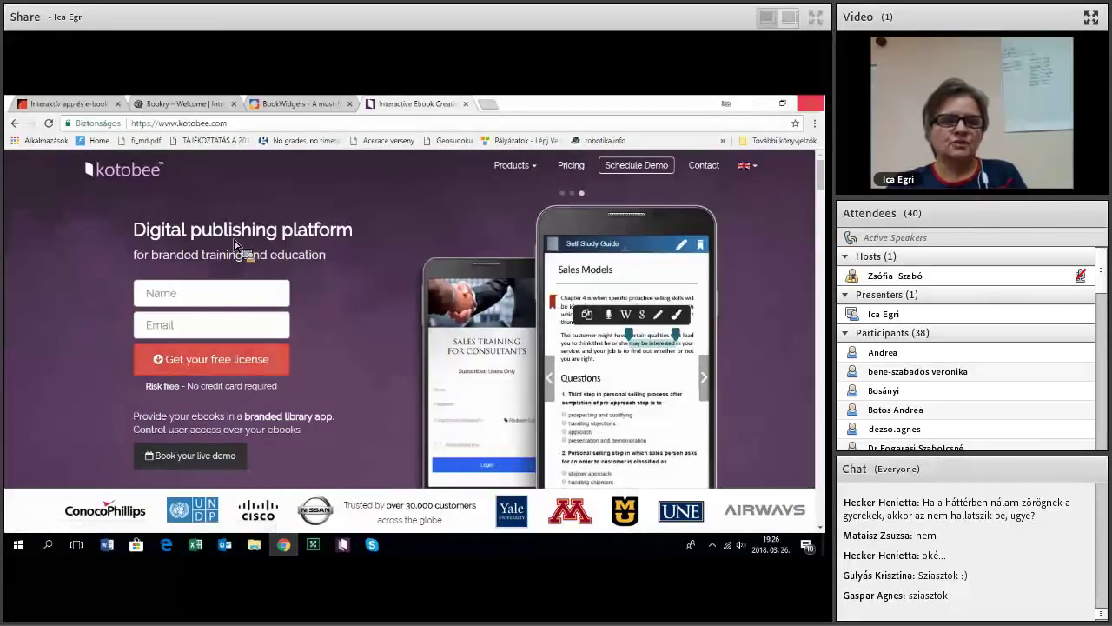
Switch to Kotobee Author and start a new book with the Átrendeződő tartalom layout
key(alt+Tab)
key(alt+Tab)
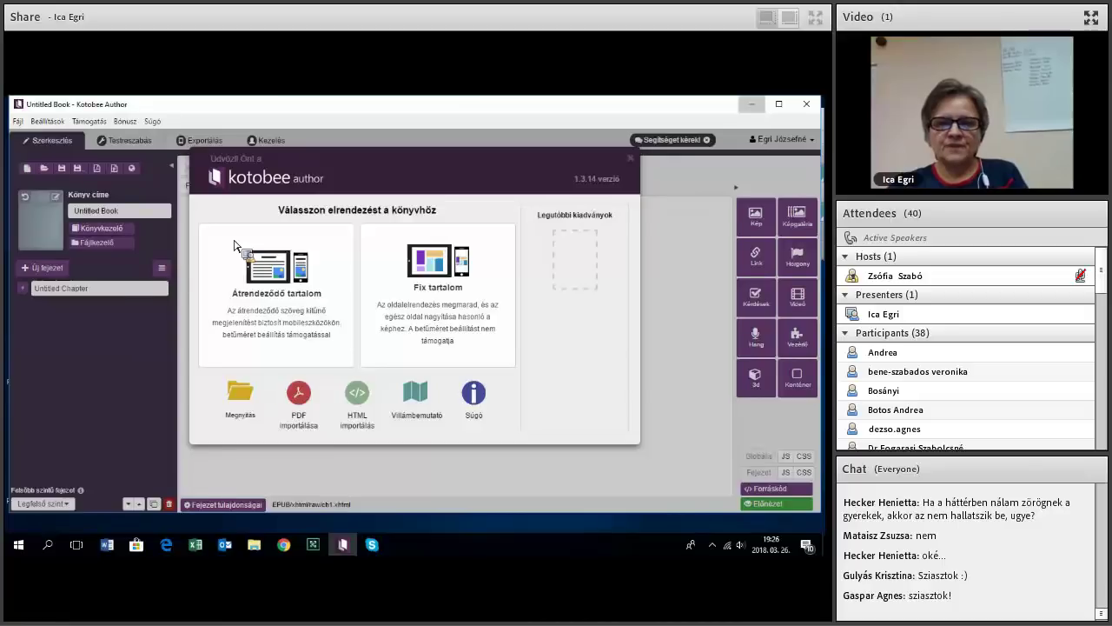
key(super+d)
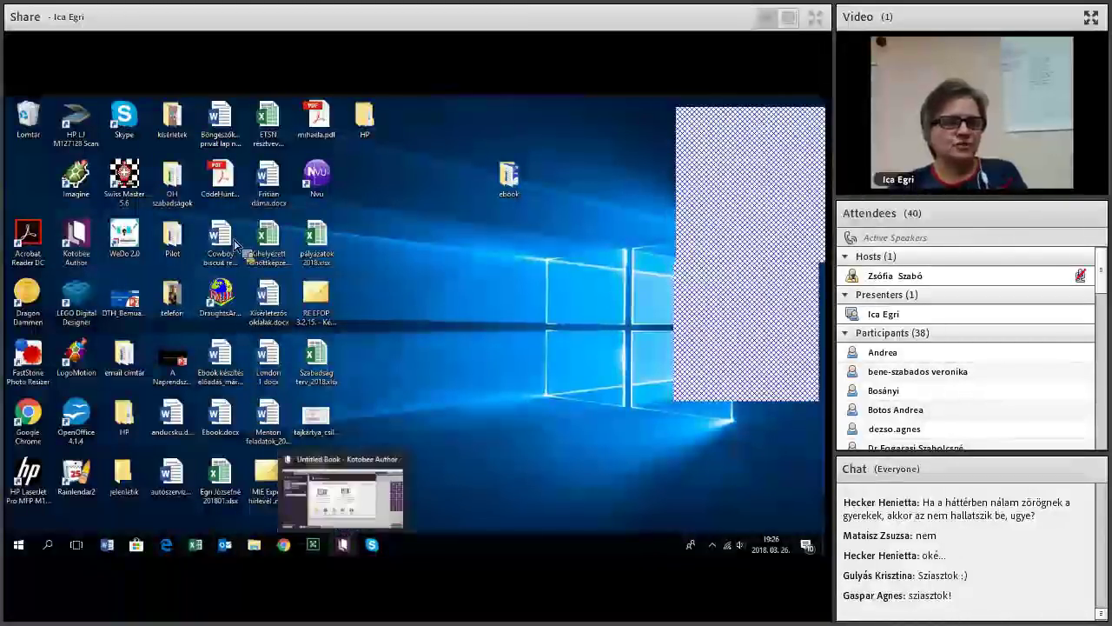
click(343, 545)
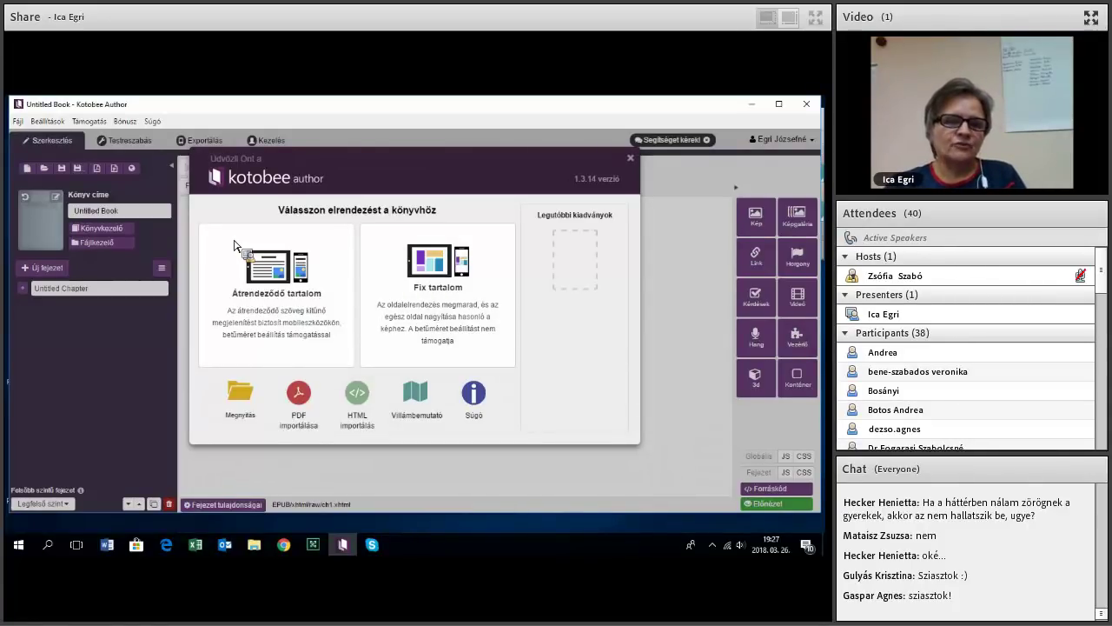
click(234, 245)
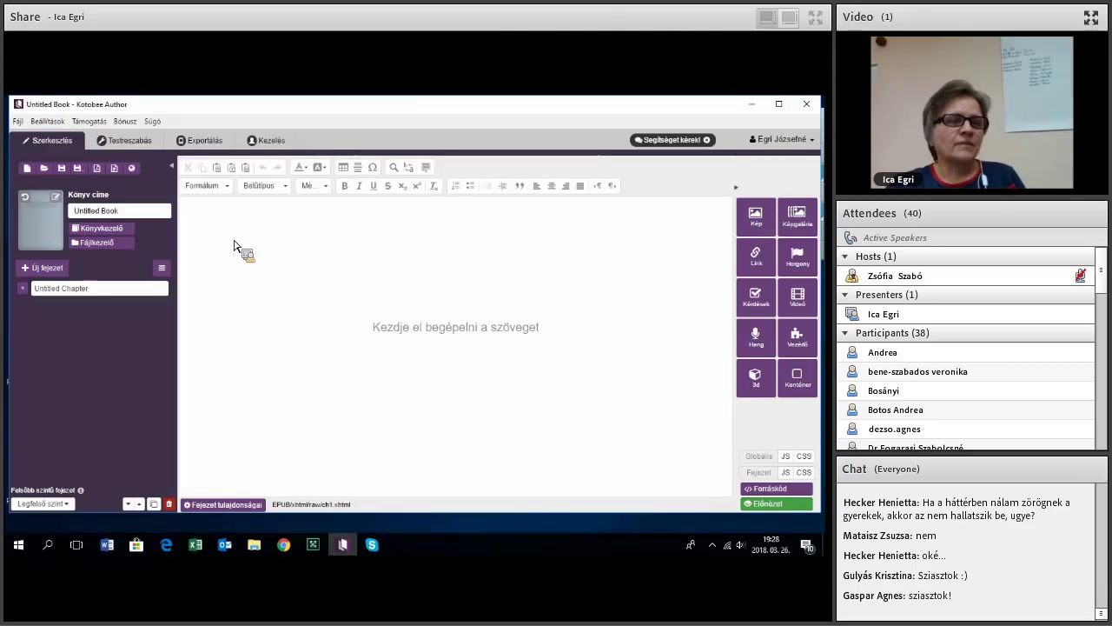
Set the program's interface language to Magyar
key(alt+f)
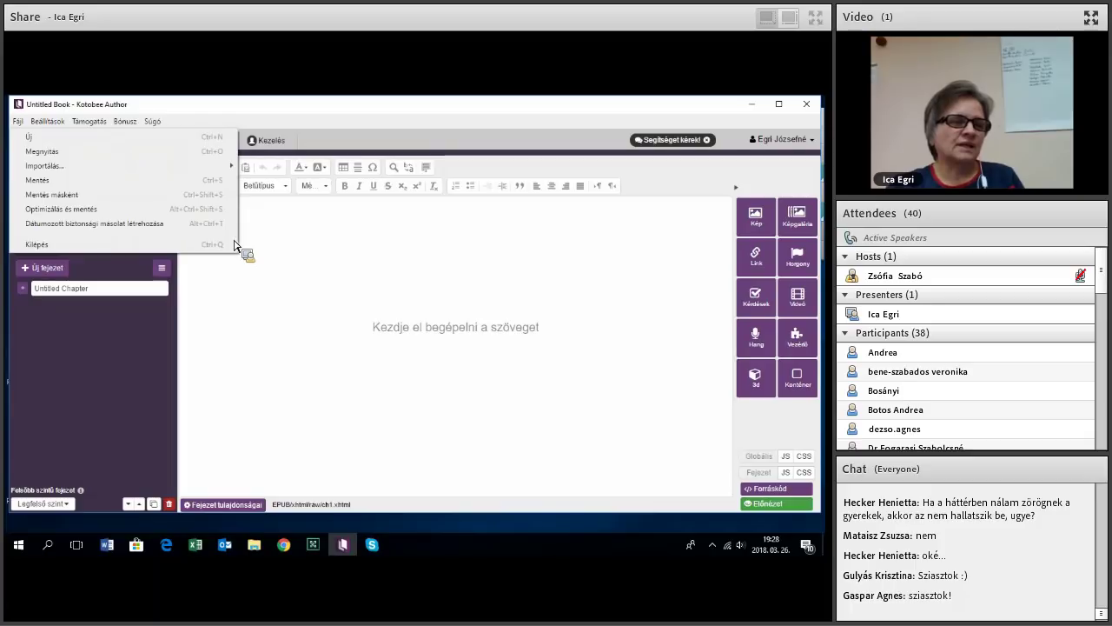
key(Right)
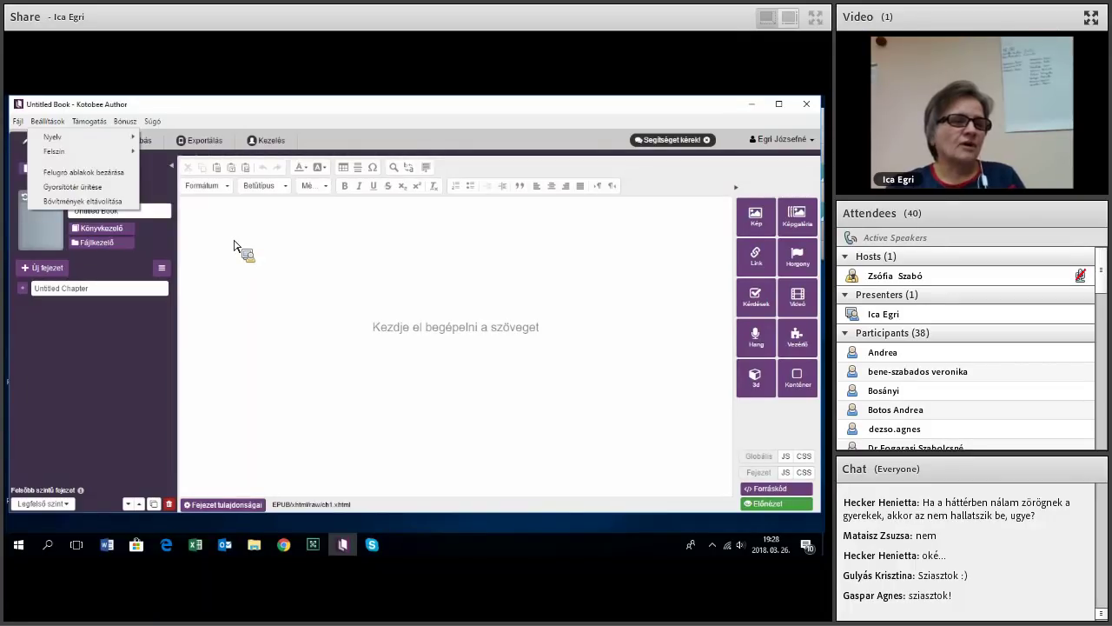
key(Down)
key(Right)
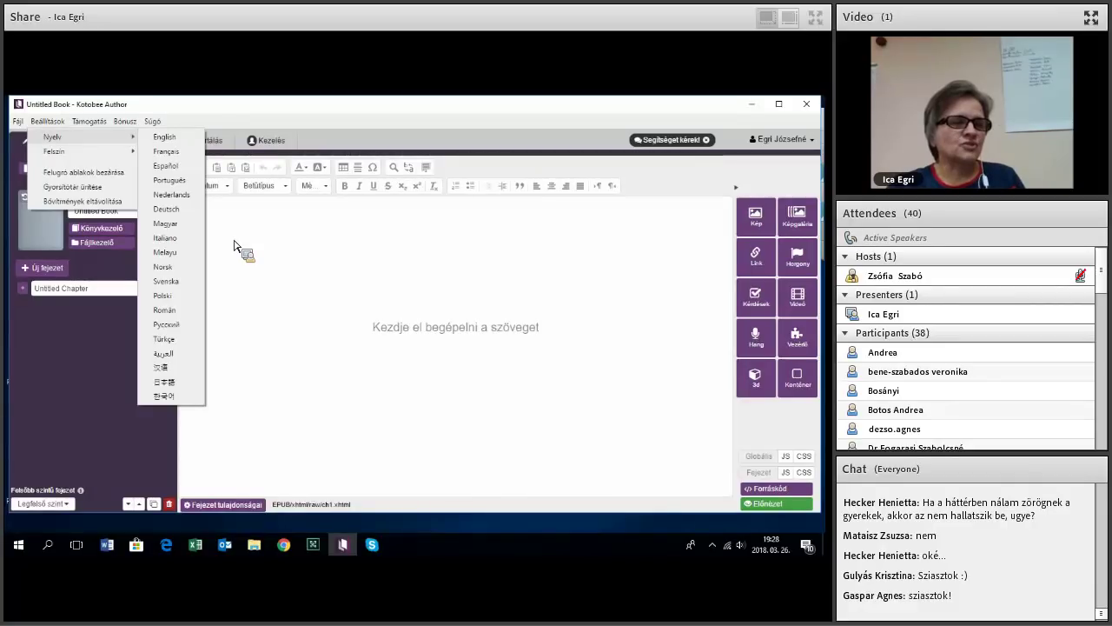
key(Down)
key(Down)
key(Down)
key(Down)
key(Down)
key(Down)
key(Down)
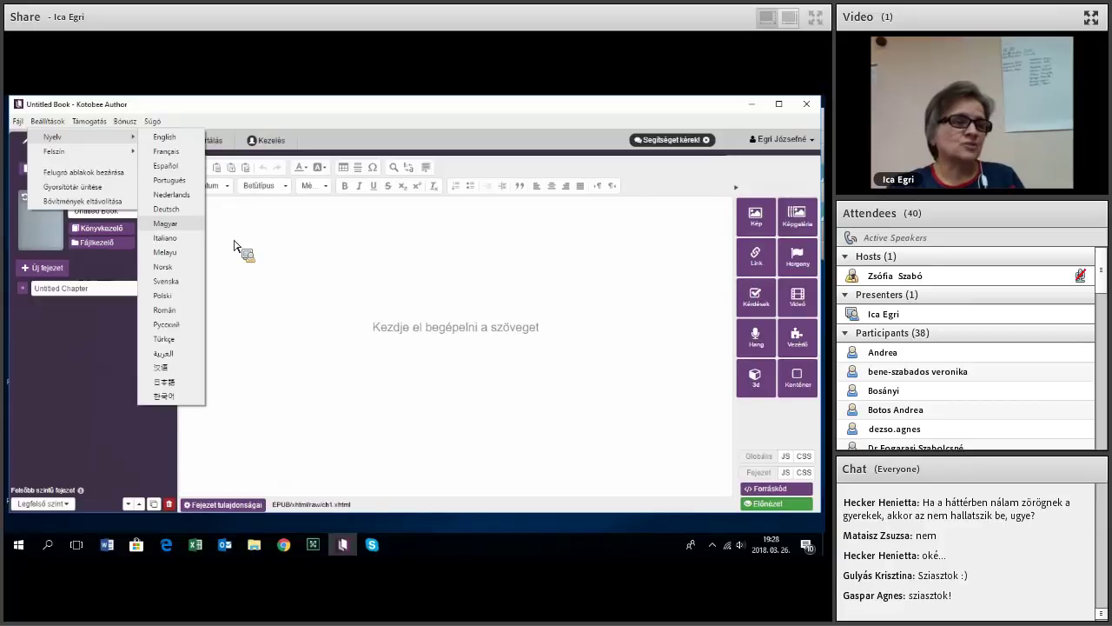
key(Return)
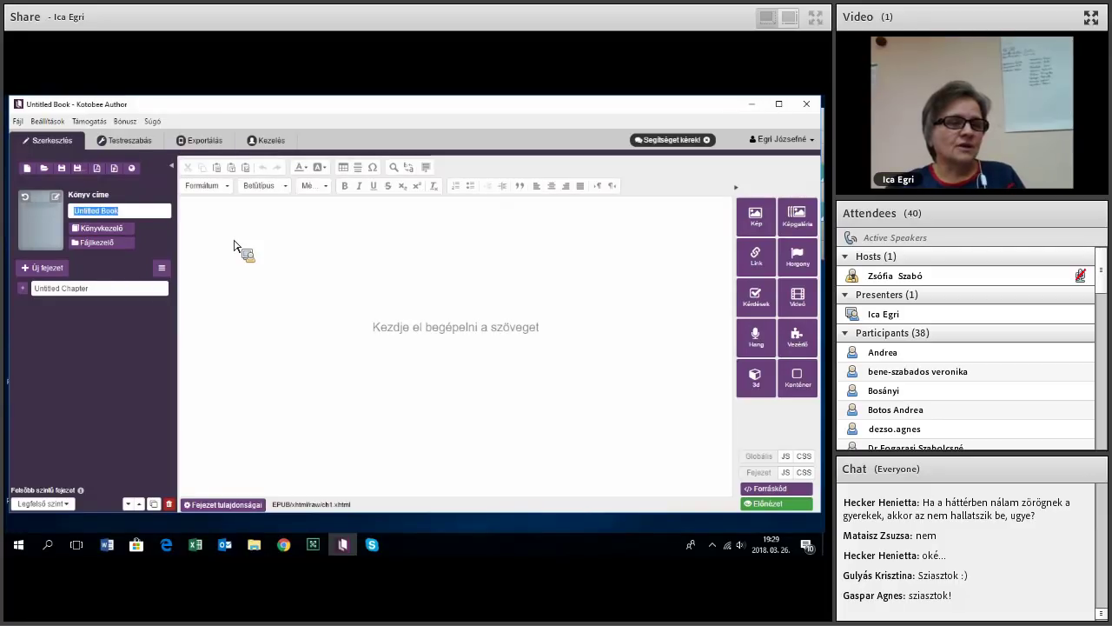
Set the book title to "Első ekönyvem"
text(Első)
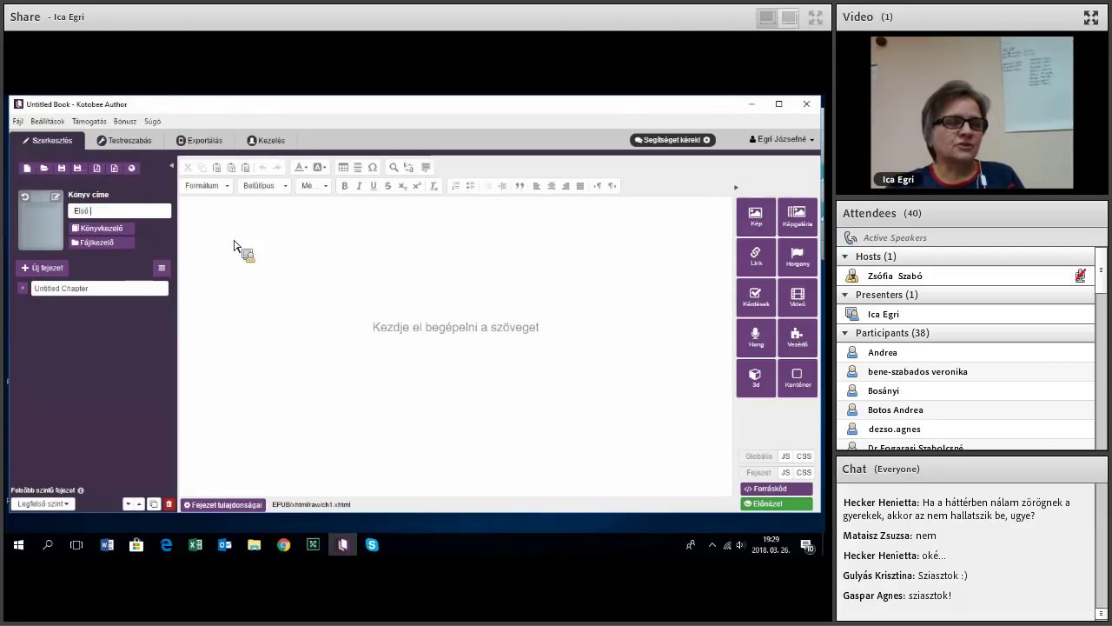
text( el)
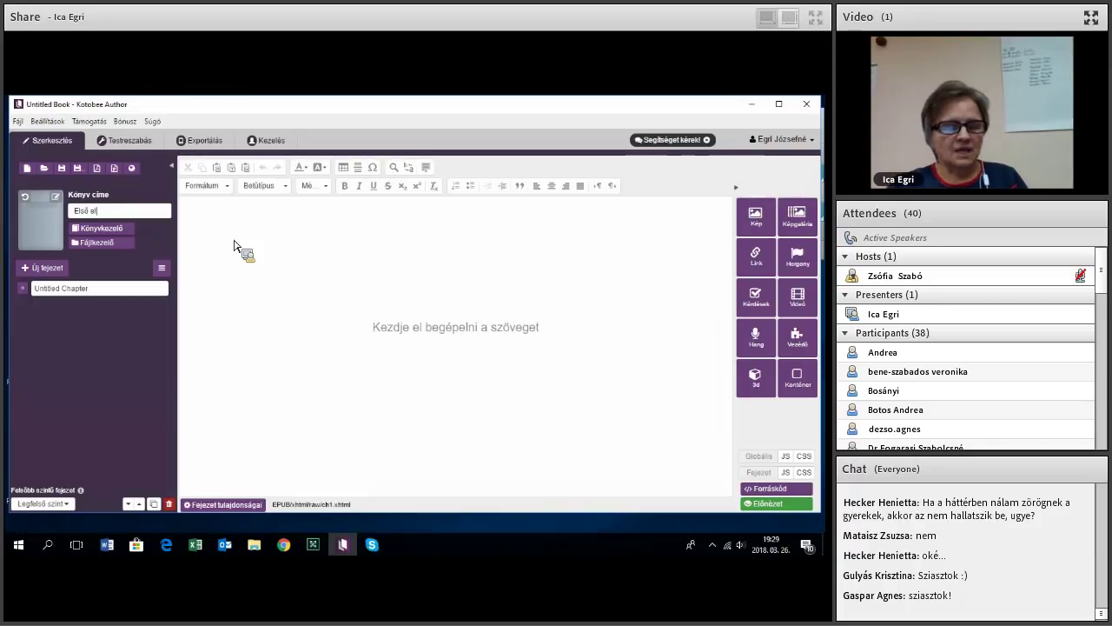
text(őnyvem)
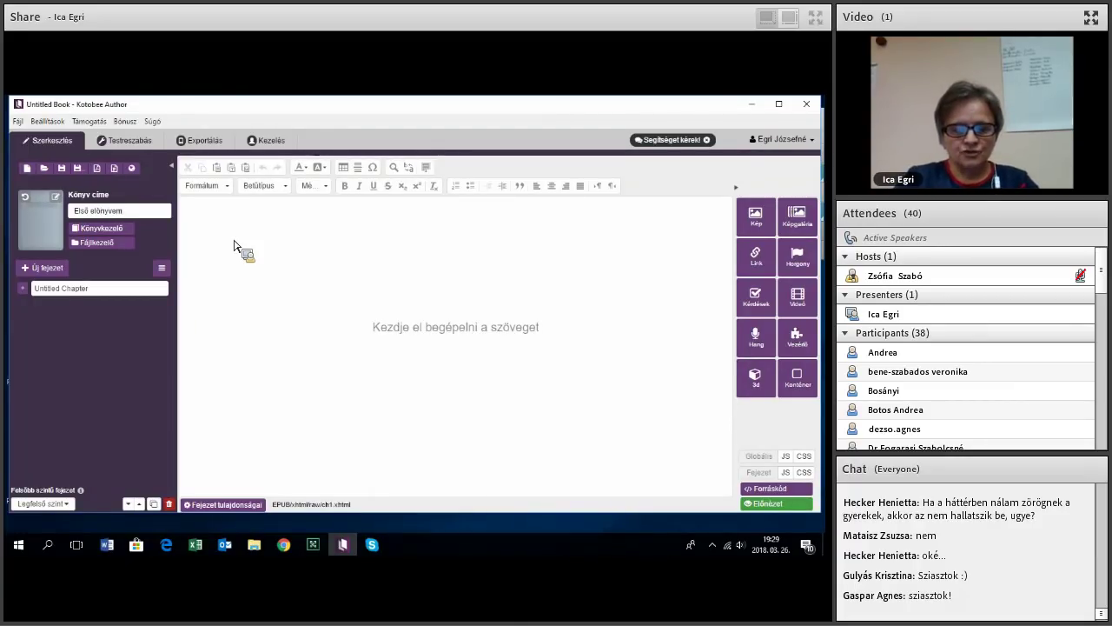
key(Left)
key(Left)
key(Left)
key(Left)
key(Left)
key(BackSpace)
key(BackSpace)
text(kö)
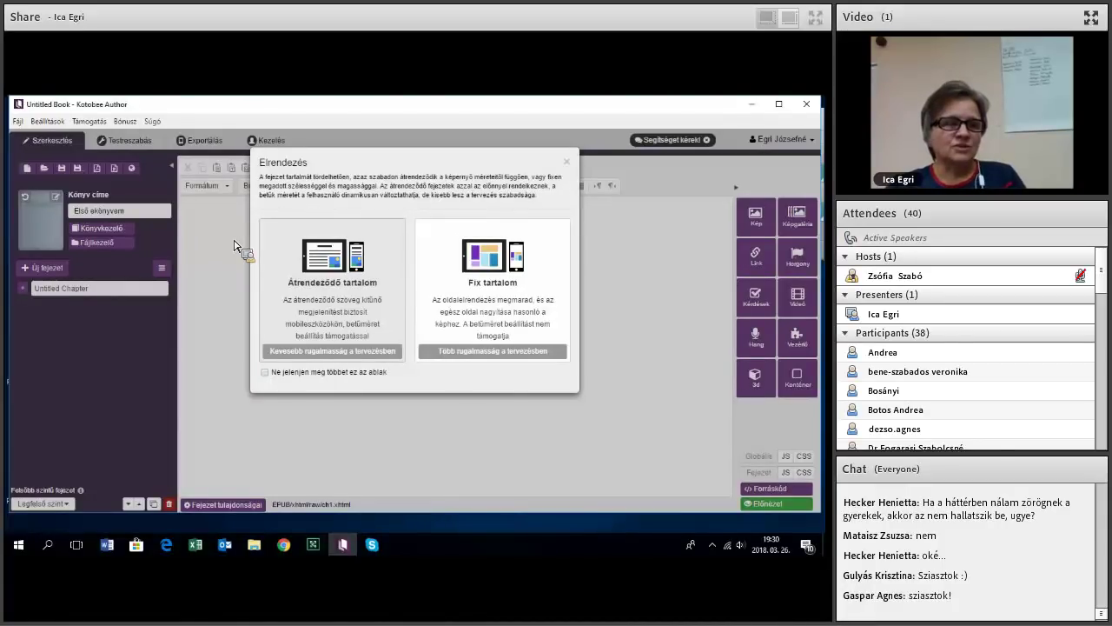
Add a second chapter with the Átrendeződő tartalom layout and rename the first chapter as 1
key(Return)
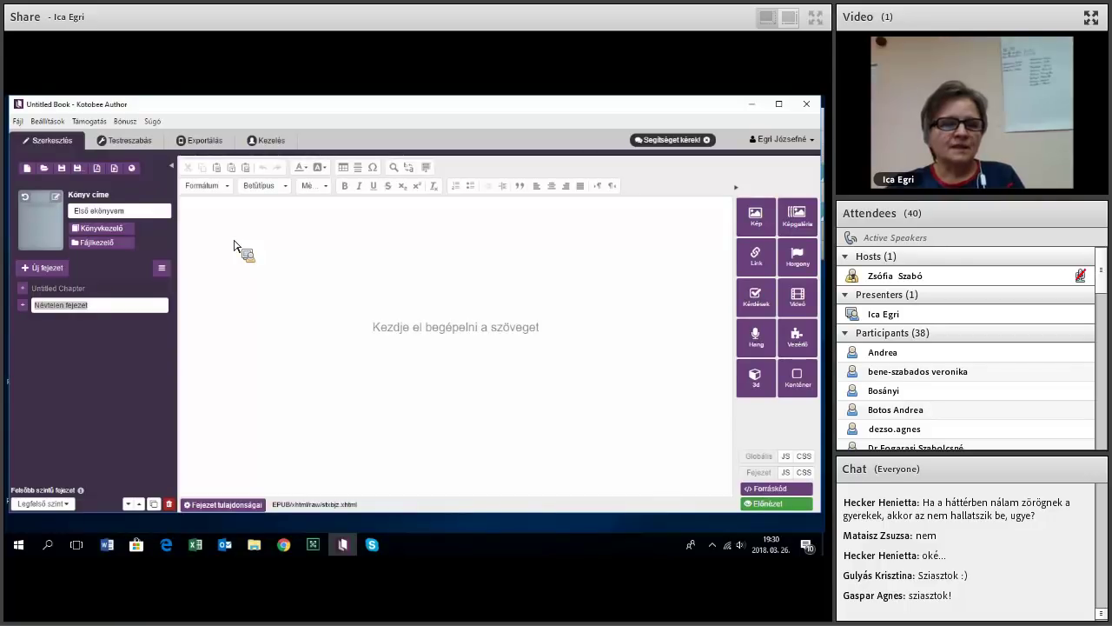
key(Up)
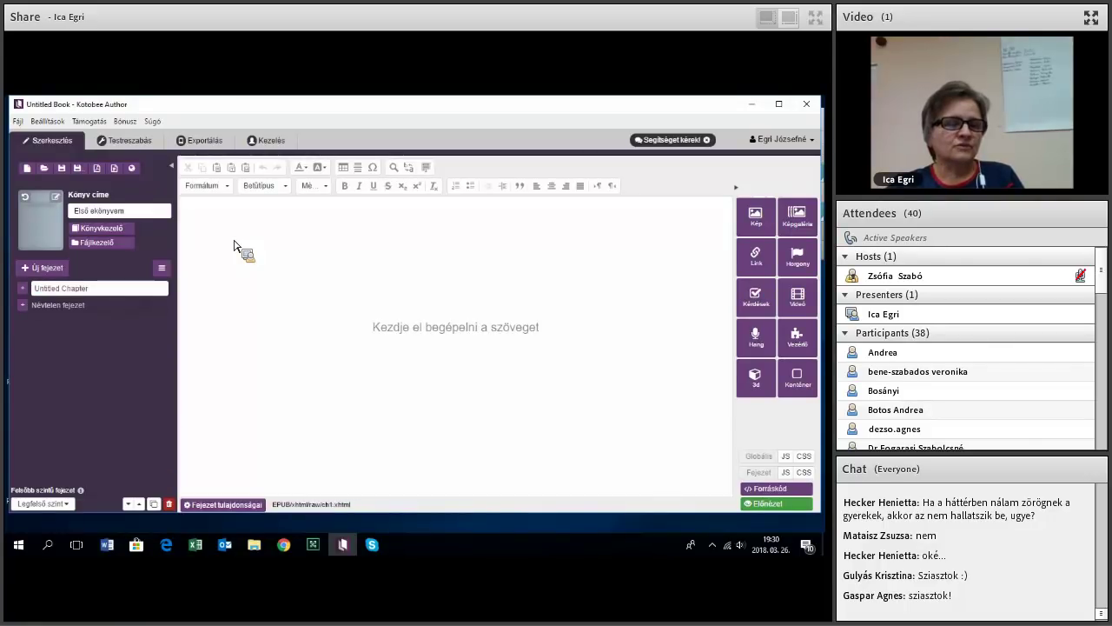
key(ctrl+a)
text(1)
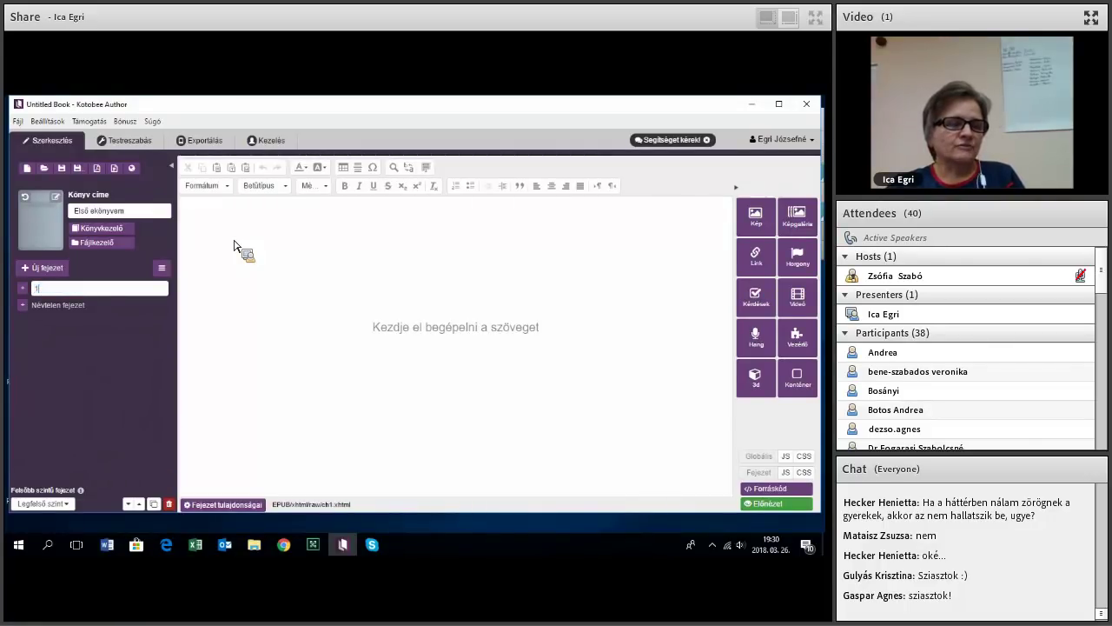
Rename the second chapter as 2
key(Down)
key(shift+Left)
key(shift+Left)
key(shift+Left)
key(shift+Left)
key(shift+Left)
key(shift+Left)
key(shift+Left)
key(shift+Left)
key(shift+Left)
key(shift+Left)
key(shift+Left)
key(shift+Left)
key(shift+Left)
key(shift+Left)
key(shift+Left)
key(shift+Left)
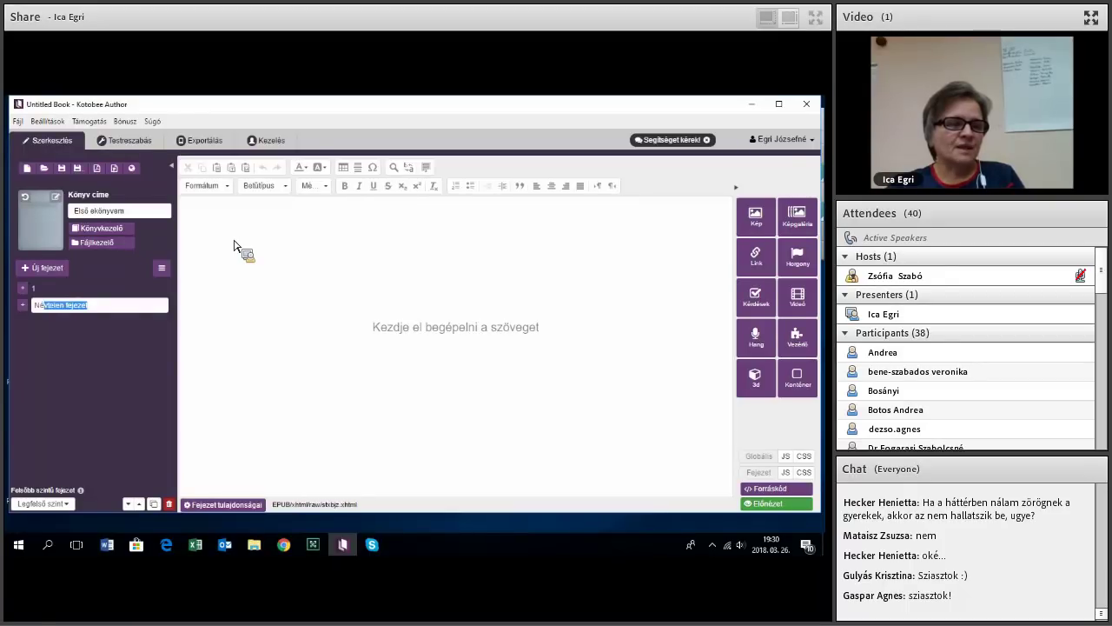
text(2)
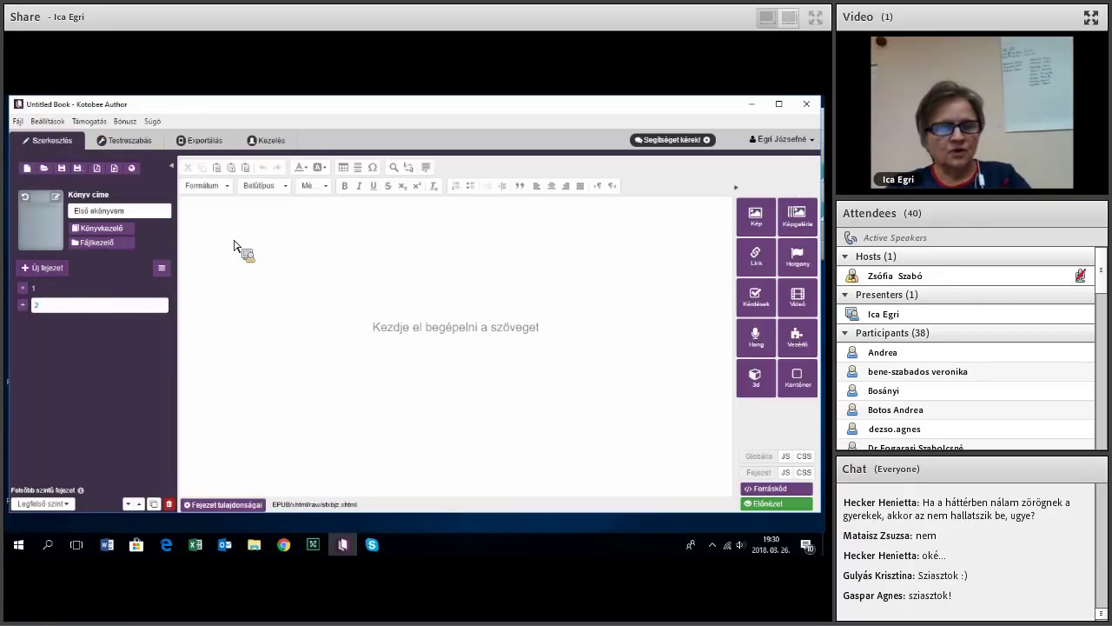
Add two more chapters with the Átrendeződő tartalom layout, named 3 and 4
key(Return)
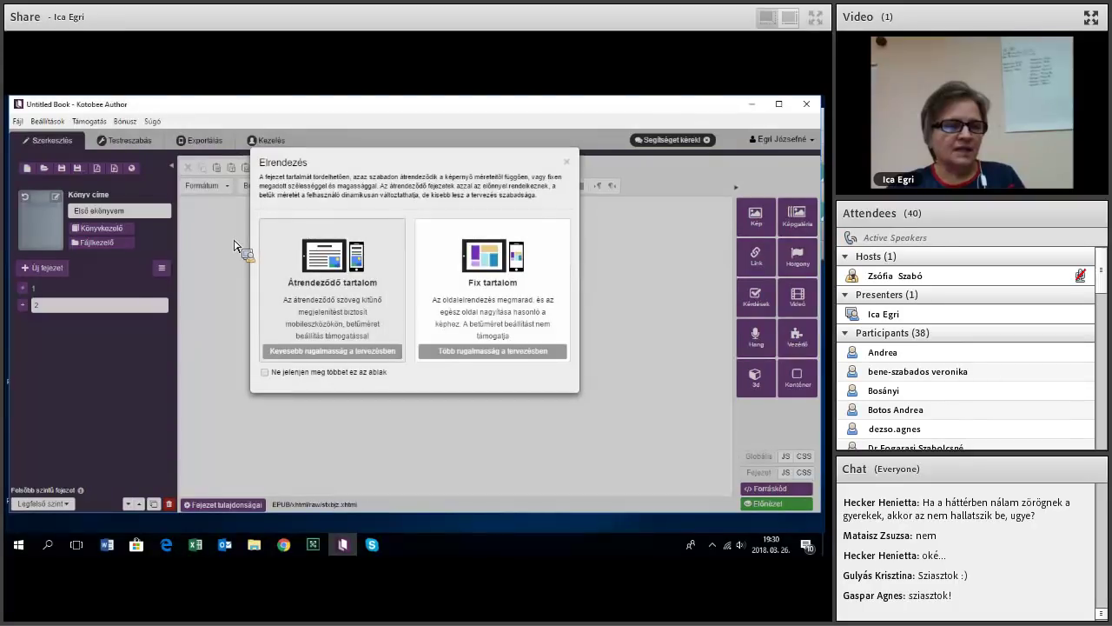
key(Return)
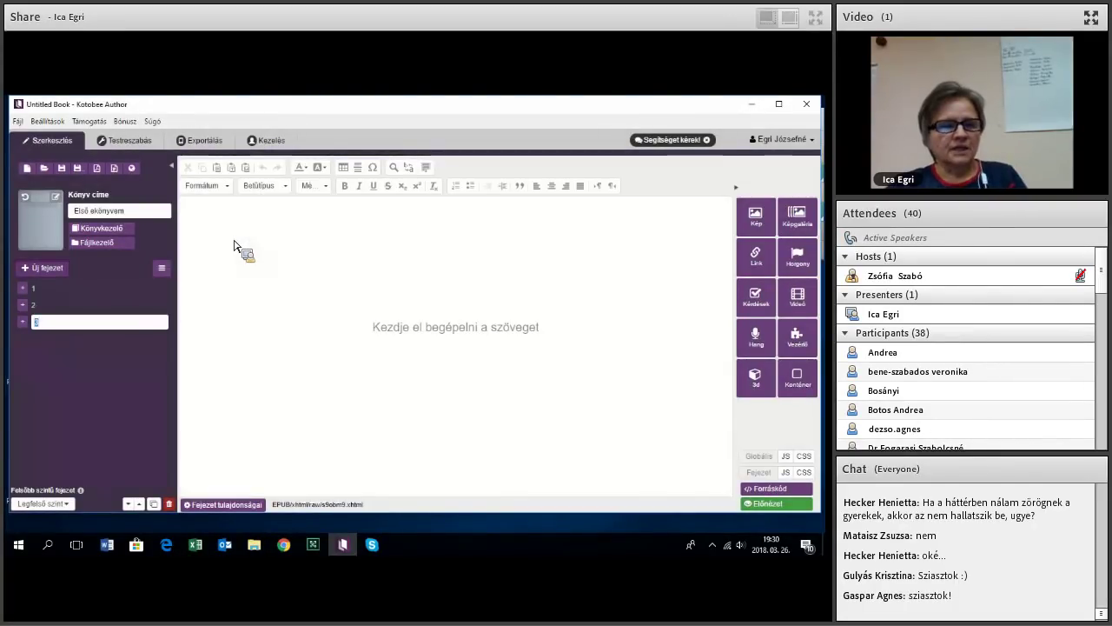
text(3)
key(Return)
text(4)
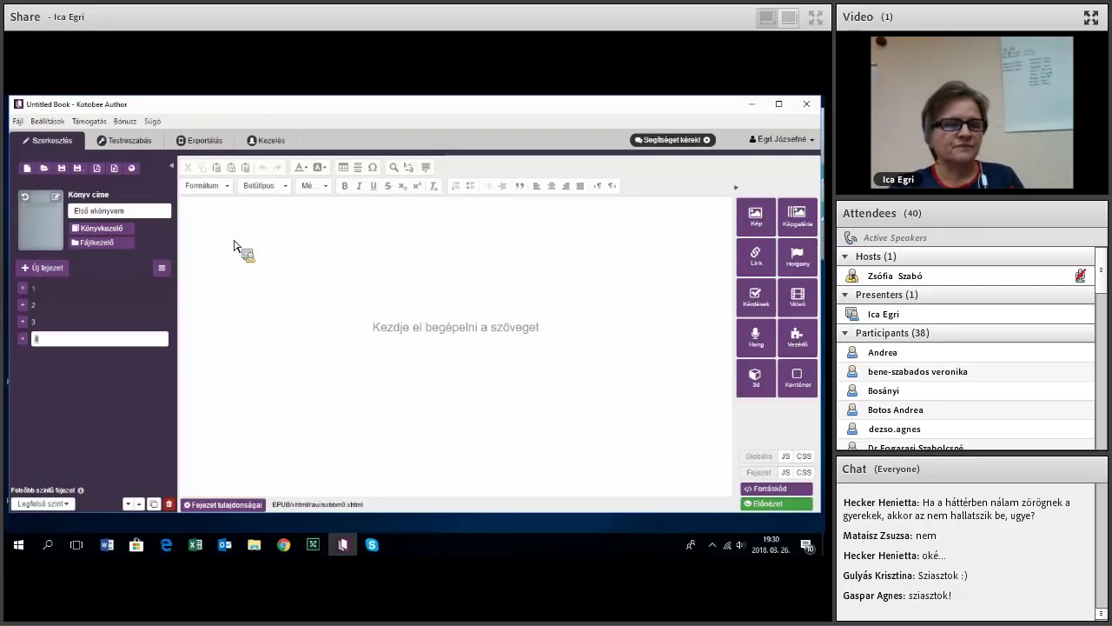
key(Return)
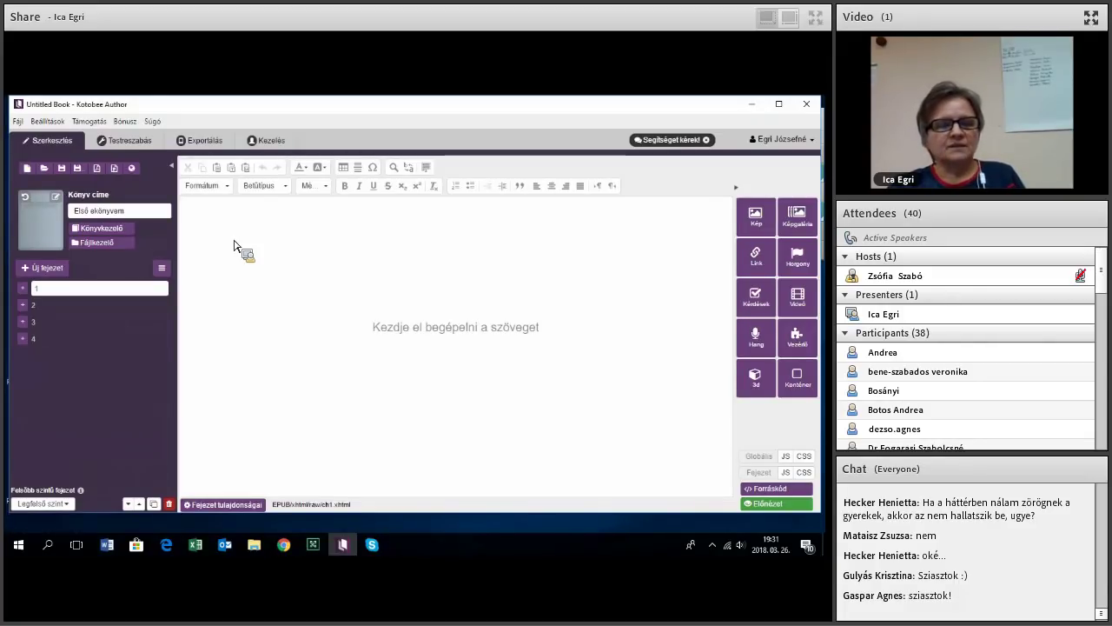
Enter the text "A medvék" at the start of chapter 1's page
click(233, 246)
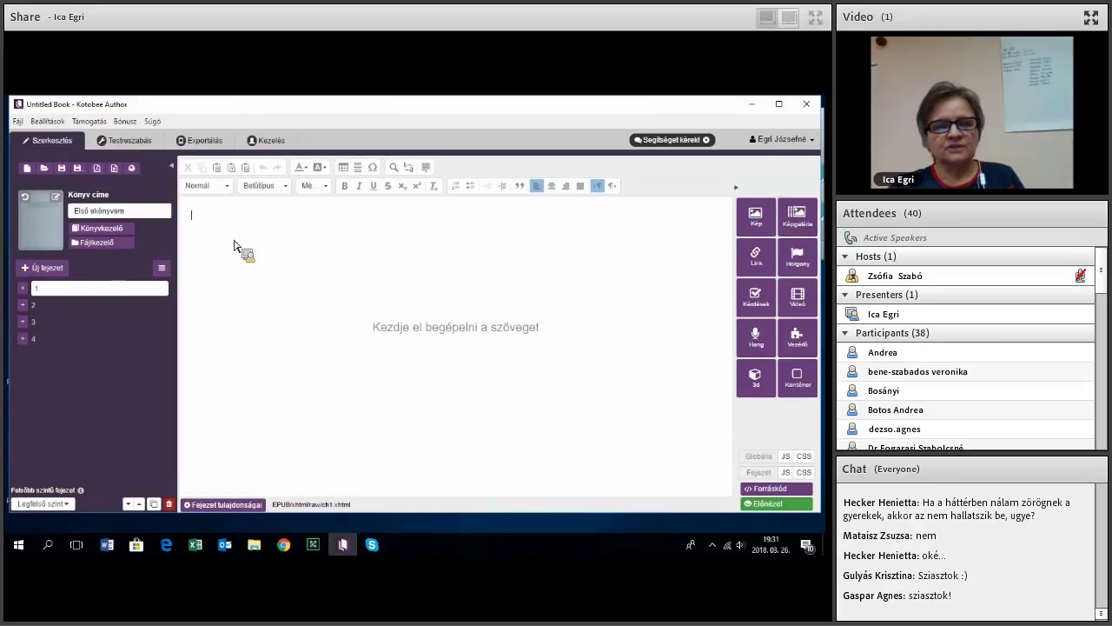
text(A mw)
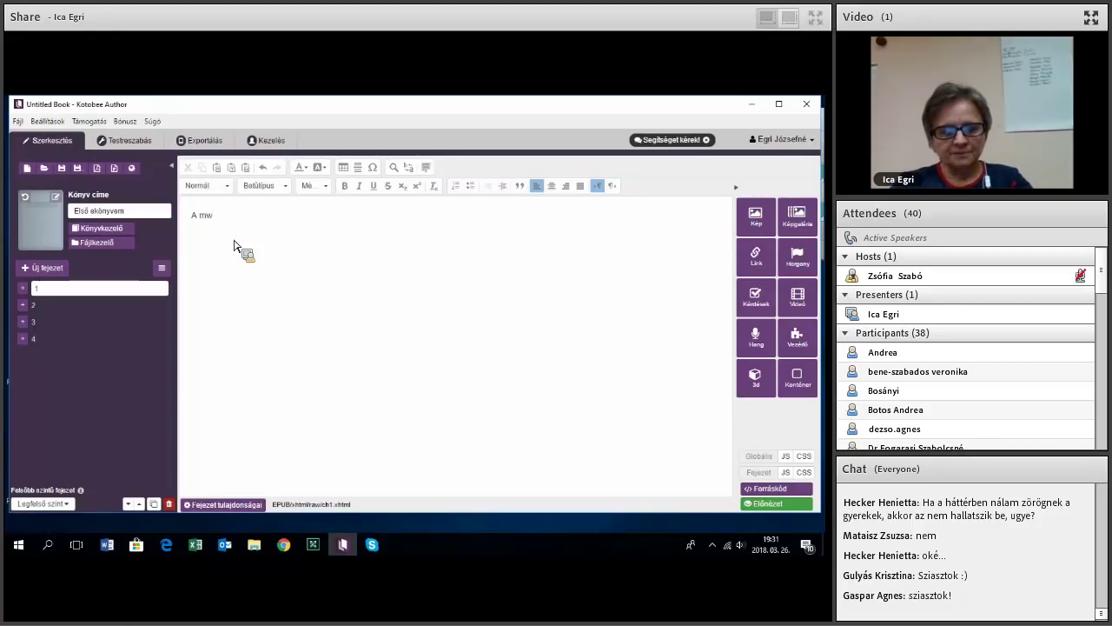
key(BackSpace)
text(edvék)
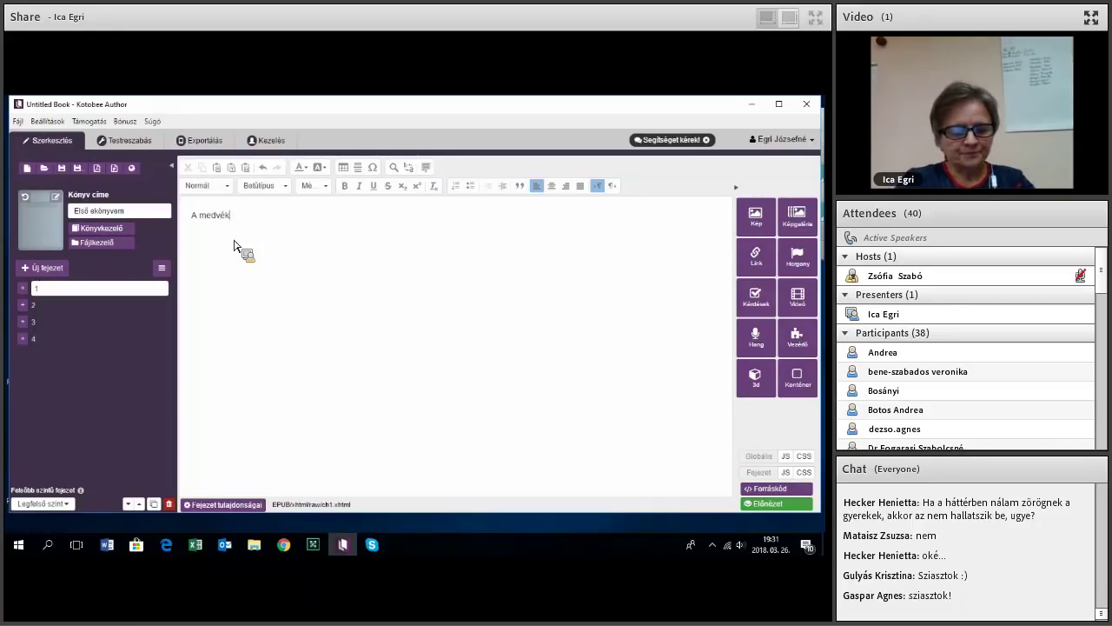
Format the "A medvék" heading on chapter 1's page in Comic Sans MS, size 48, and centre it
key(ctrl+shift+Left)
key(ctrl+shift+Left)
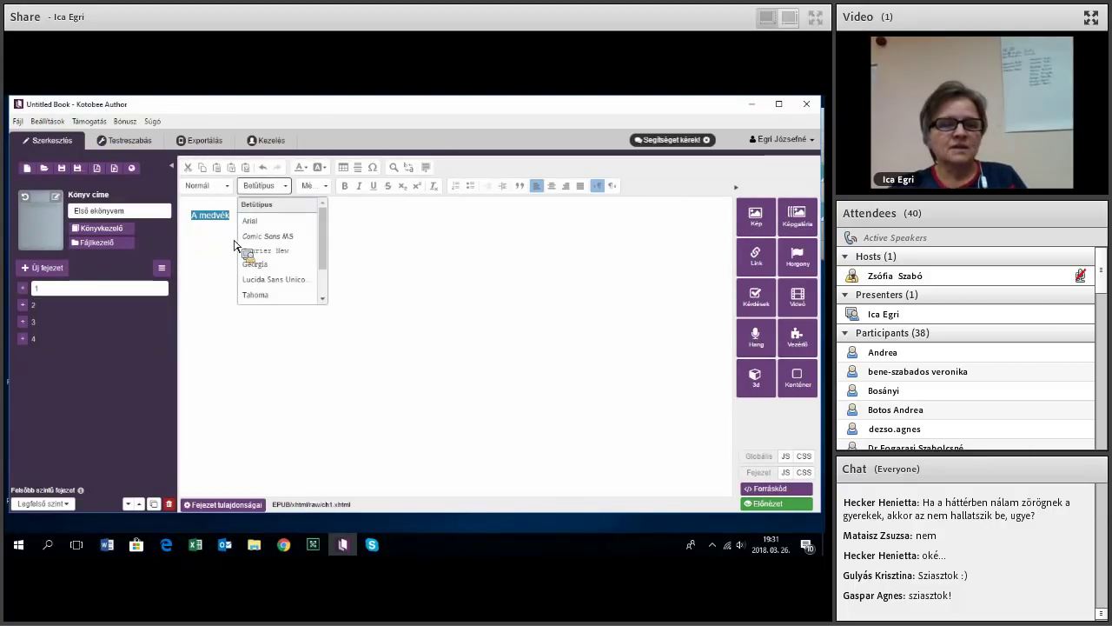
scroll(279, 252, down, 3)
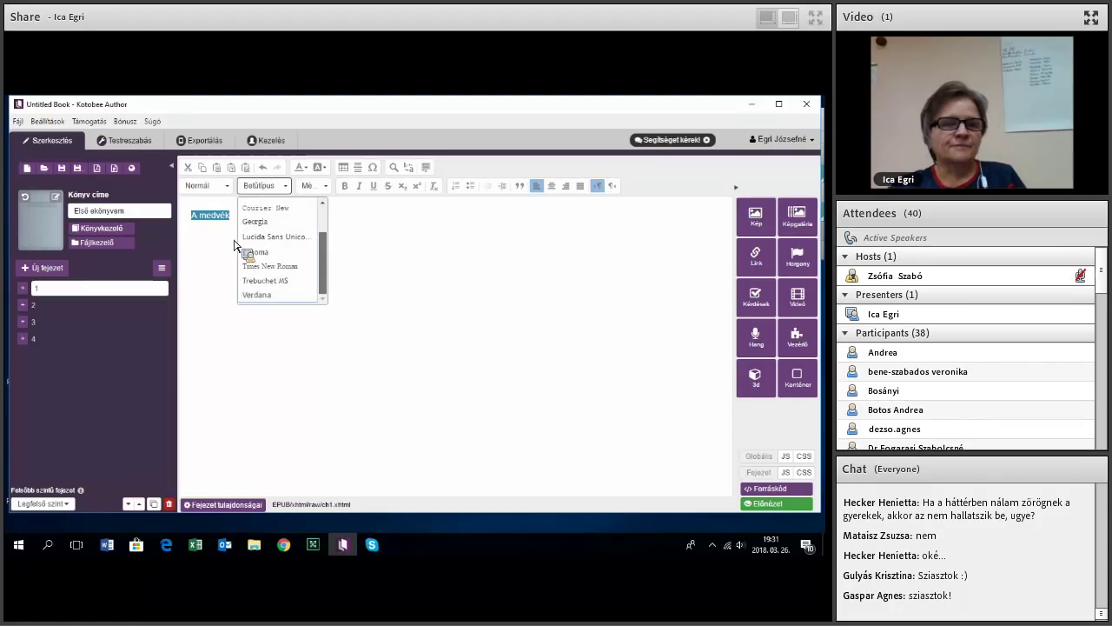
scroll(280, 252, up, 3)
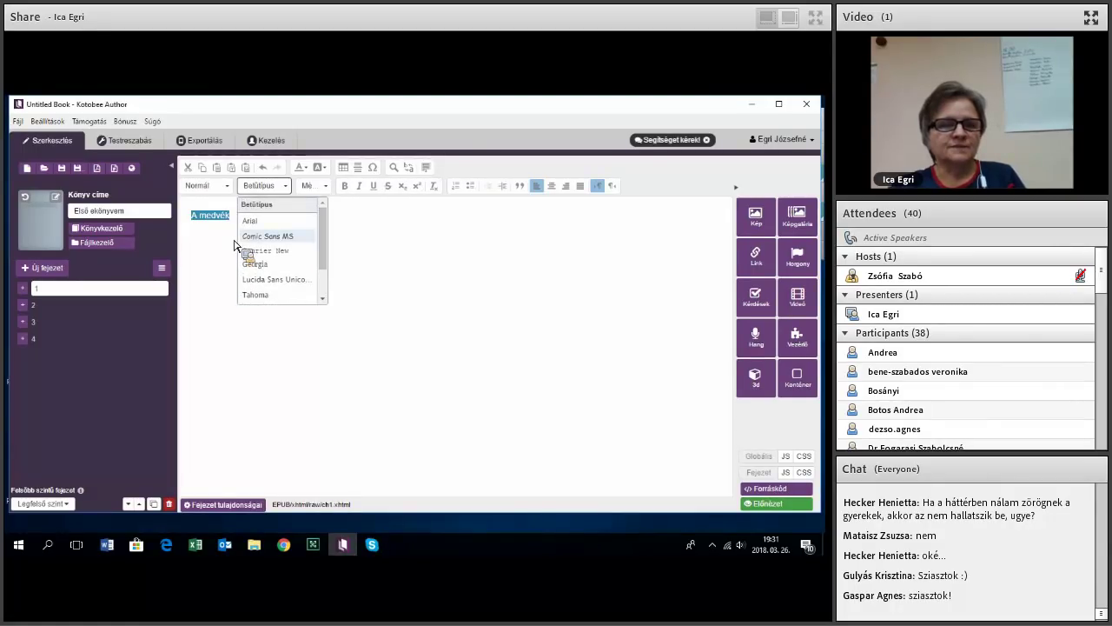
click(267, 235)
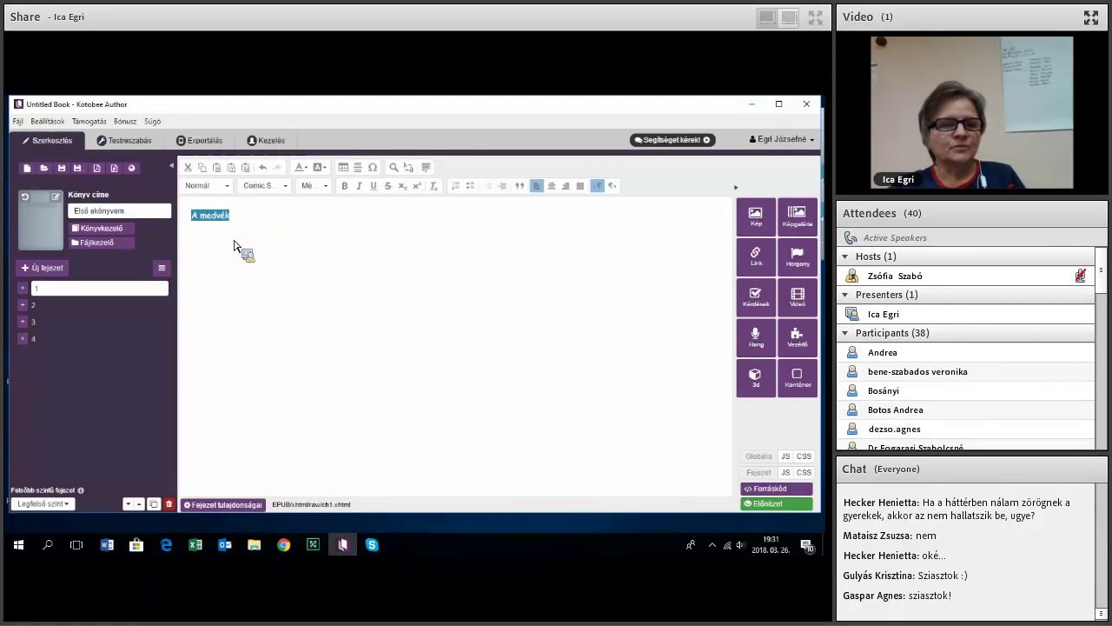
click(313, 185)
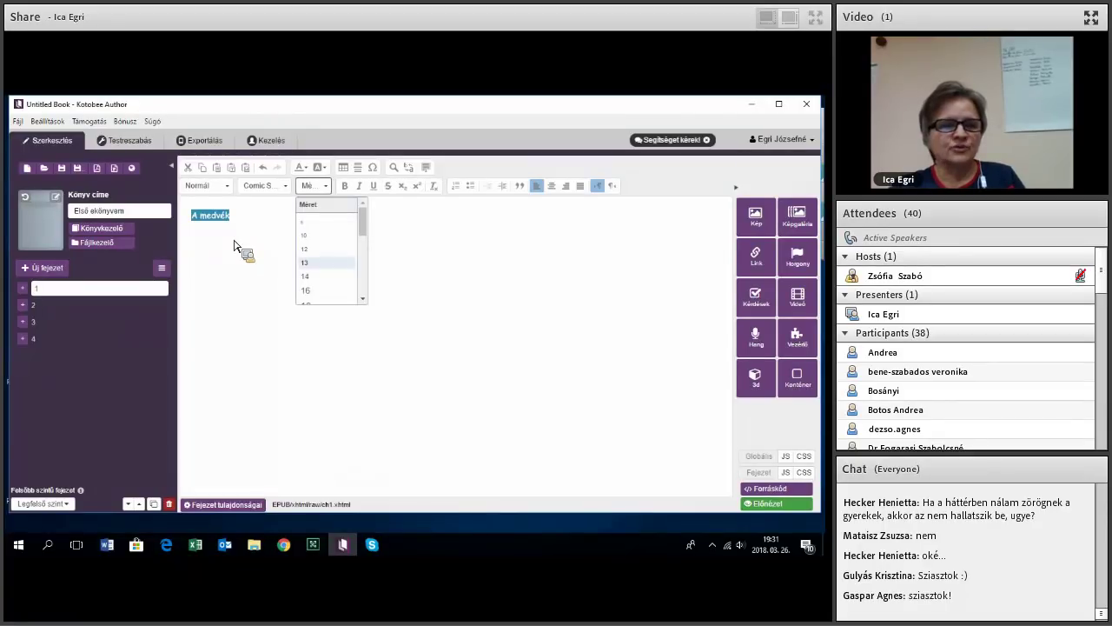
scroll(331, 252, down, 5)
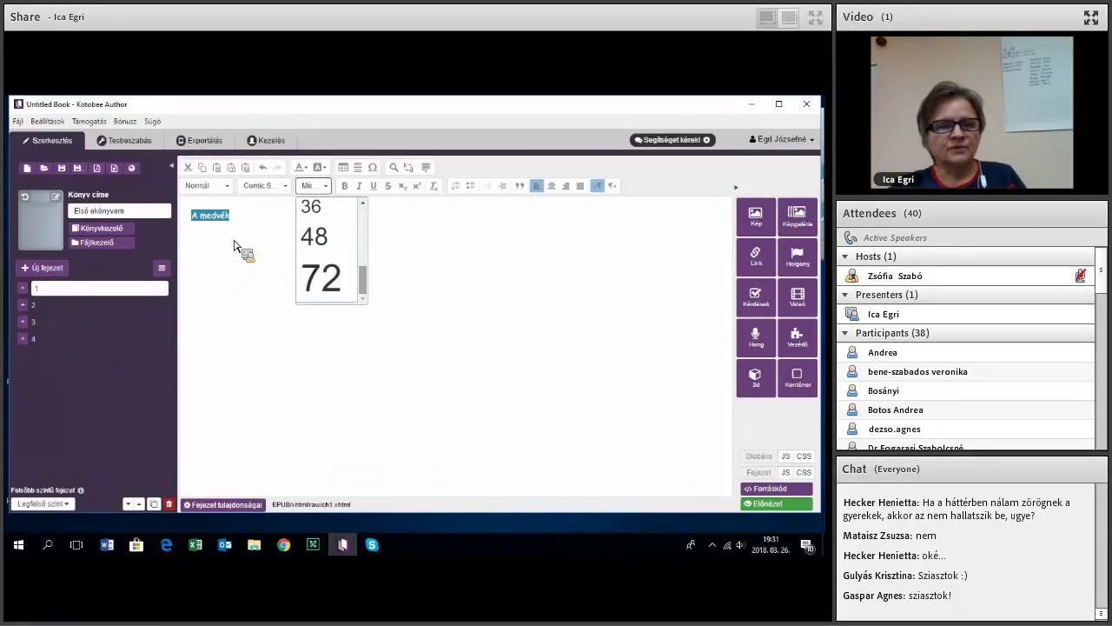
click(314, 237)
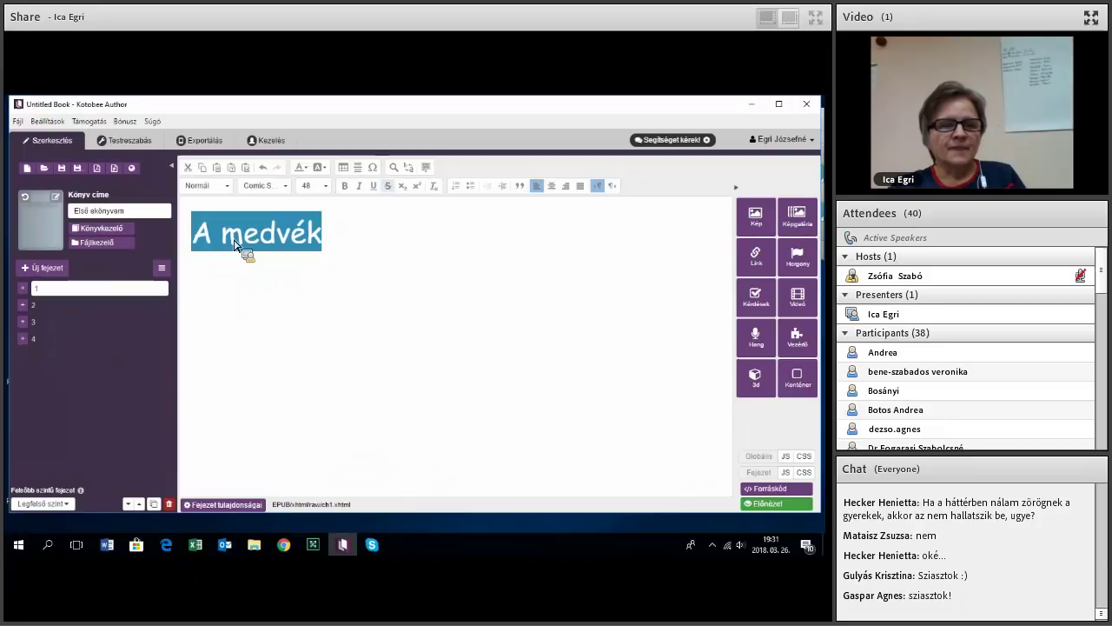
key(ctrl+e)
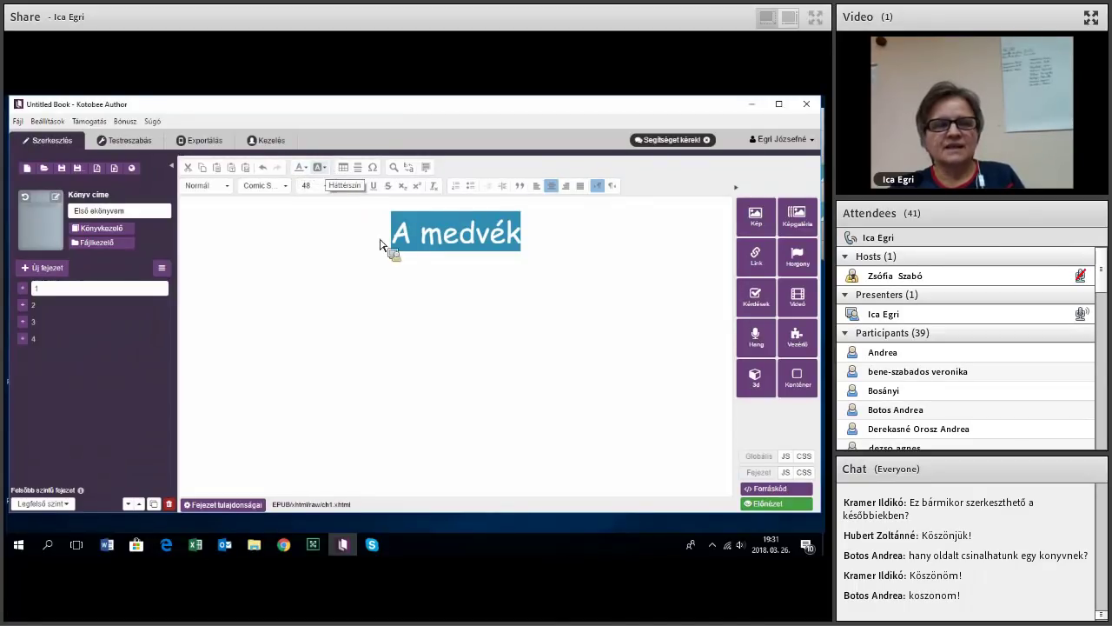
click(545, 242)
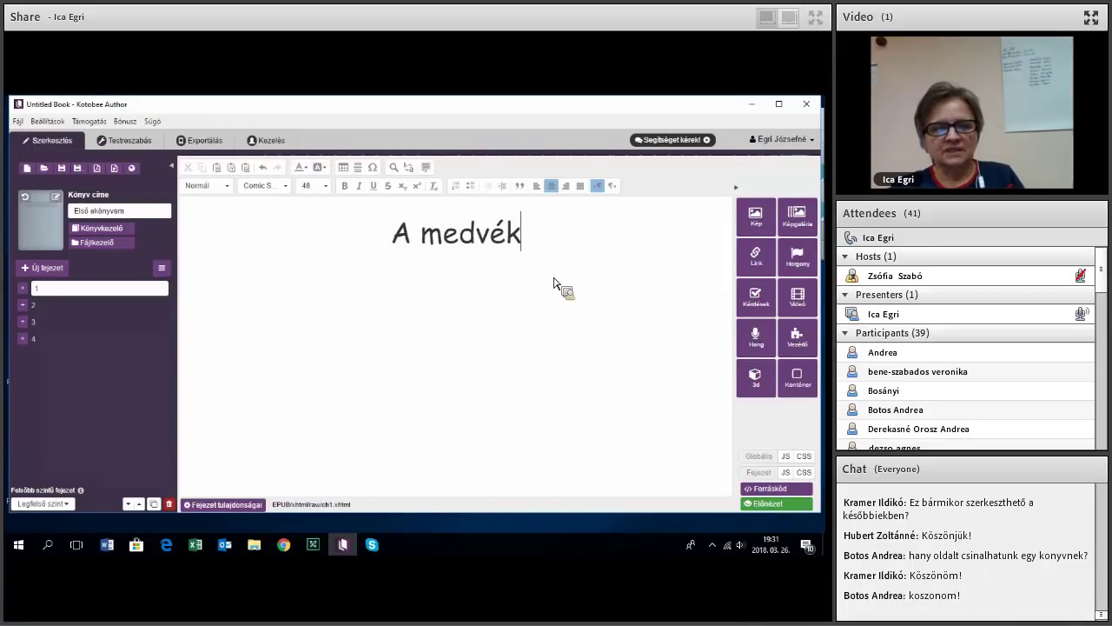
Start a new line below the heading and choose medve1.jpg from the ebook folder as the image to insert
key(Return)
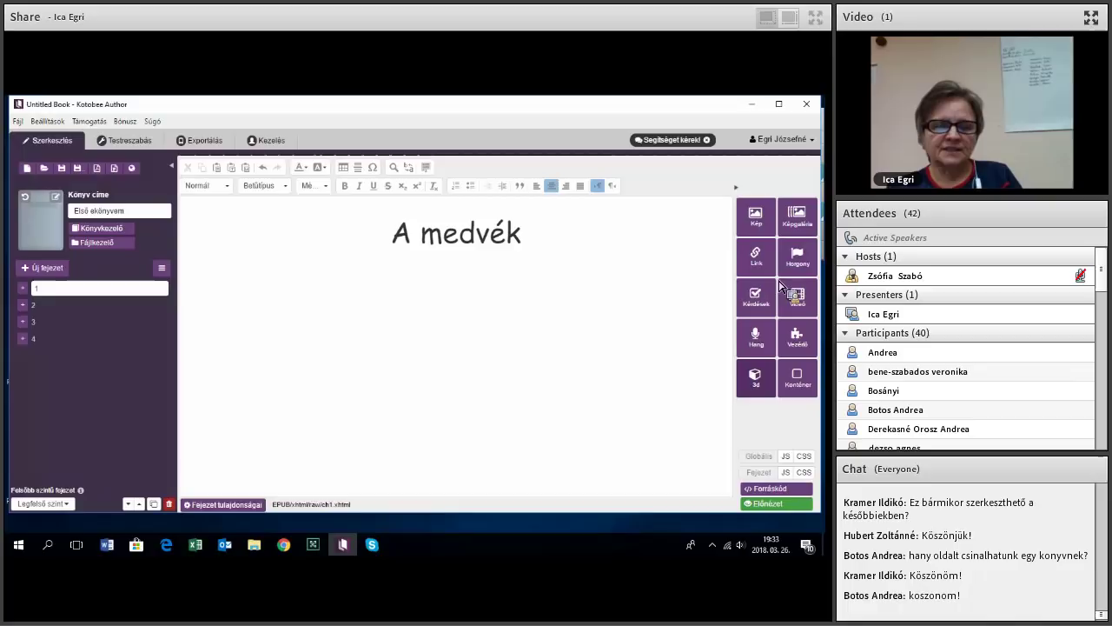
click(758, 219)
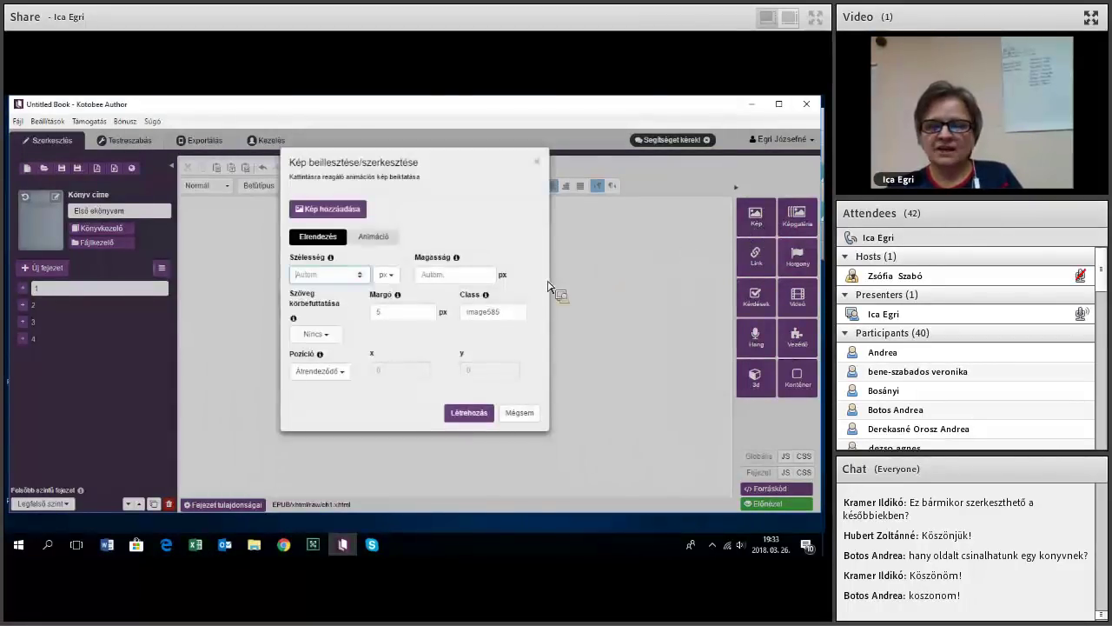
click(327, 211)
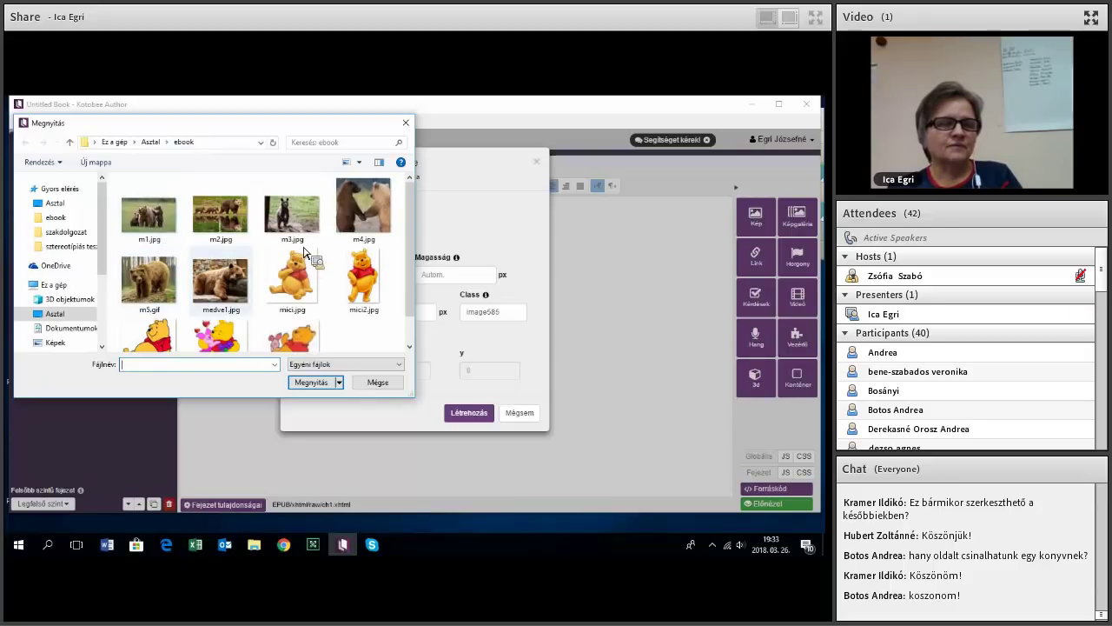
scroll(226, 261, down, 1)
double_click(230, 252)
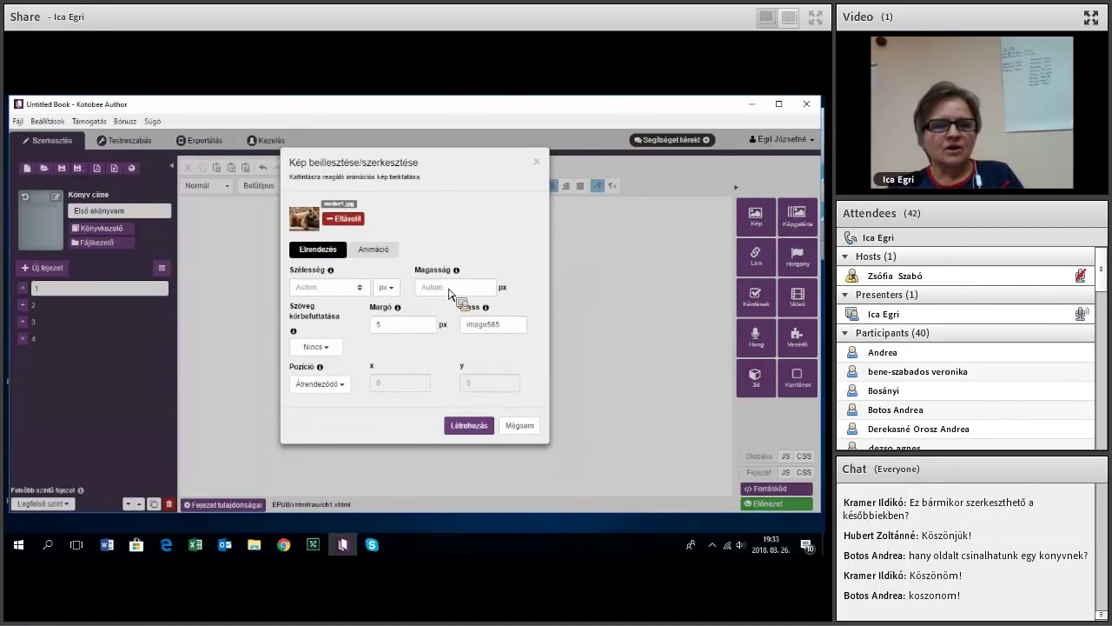
Set the bear image's width to 400 px and height to 300 px, and insert it below the heading
click(339, 290)
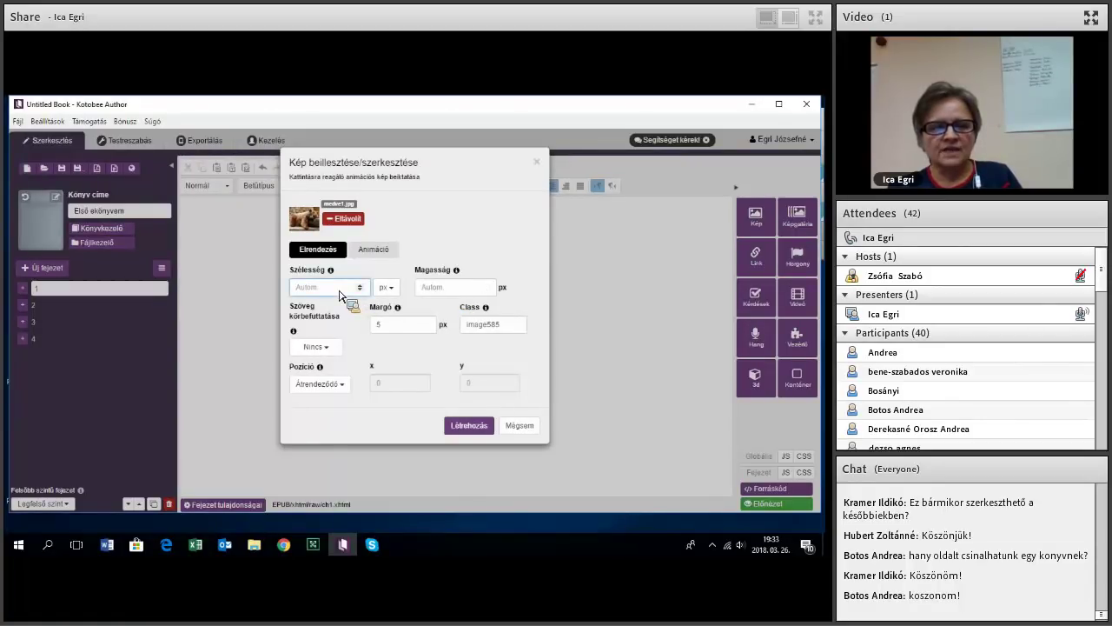
text(400)
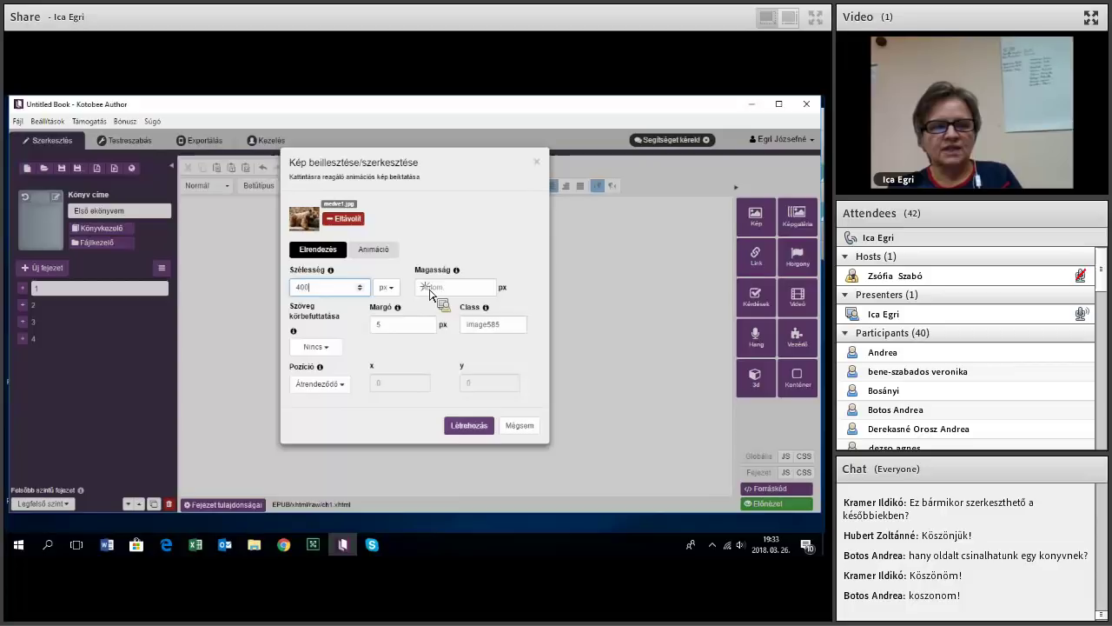
click(440, 293)
text(3)
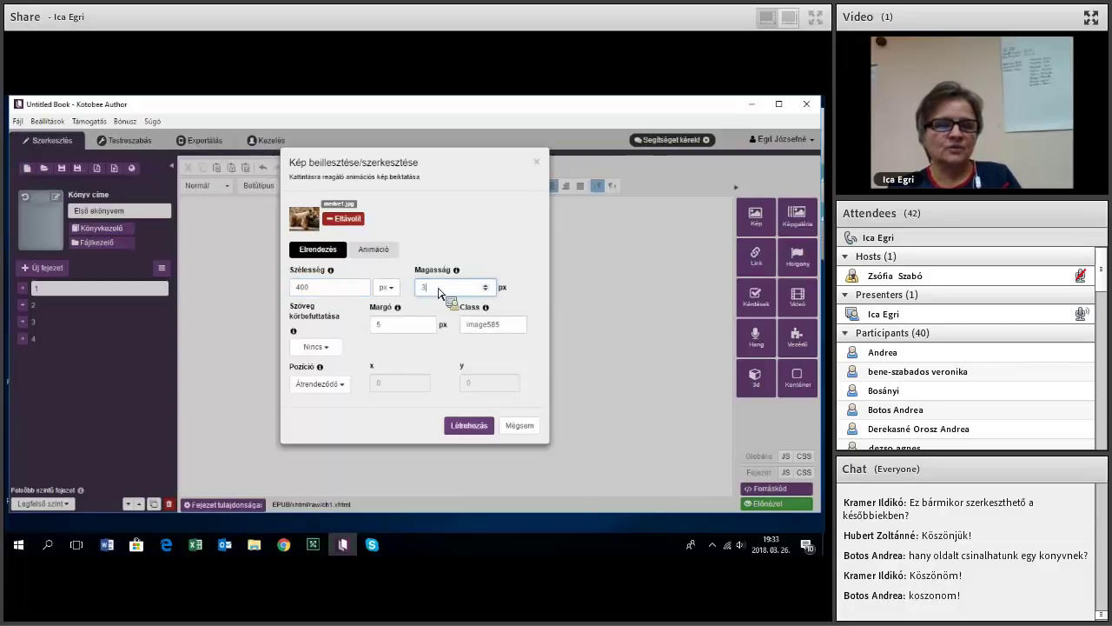
text(00)
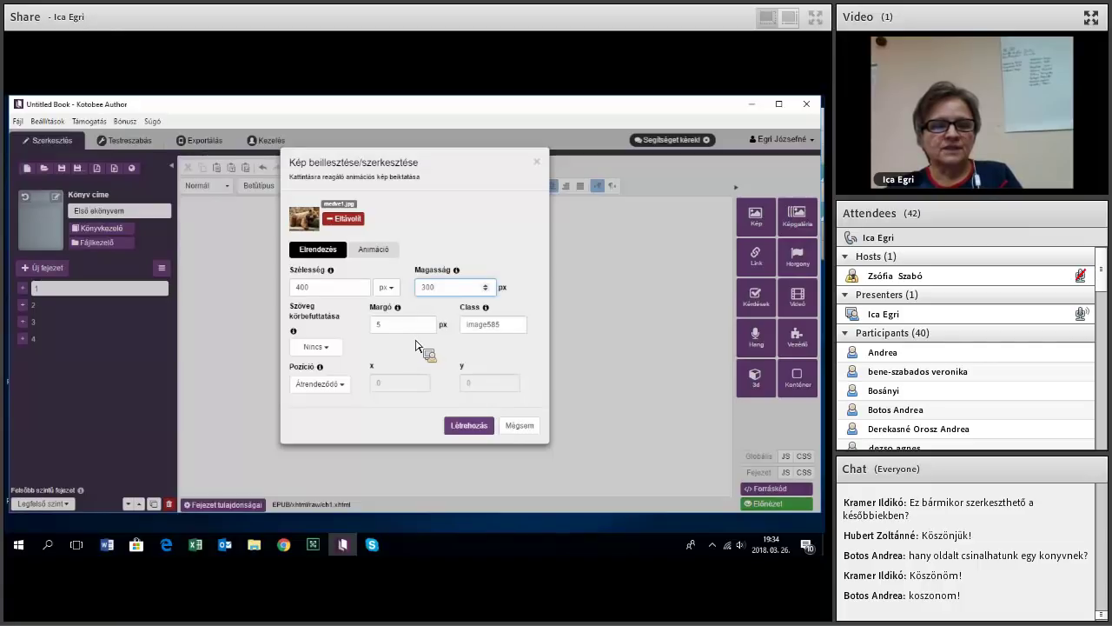
click(470, 427)
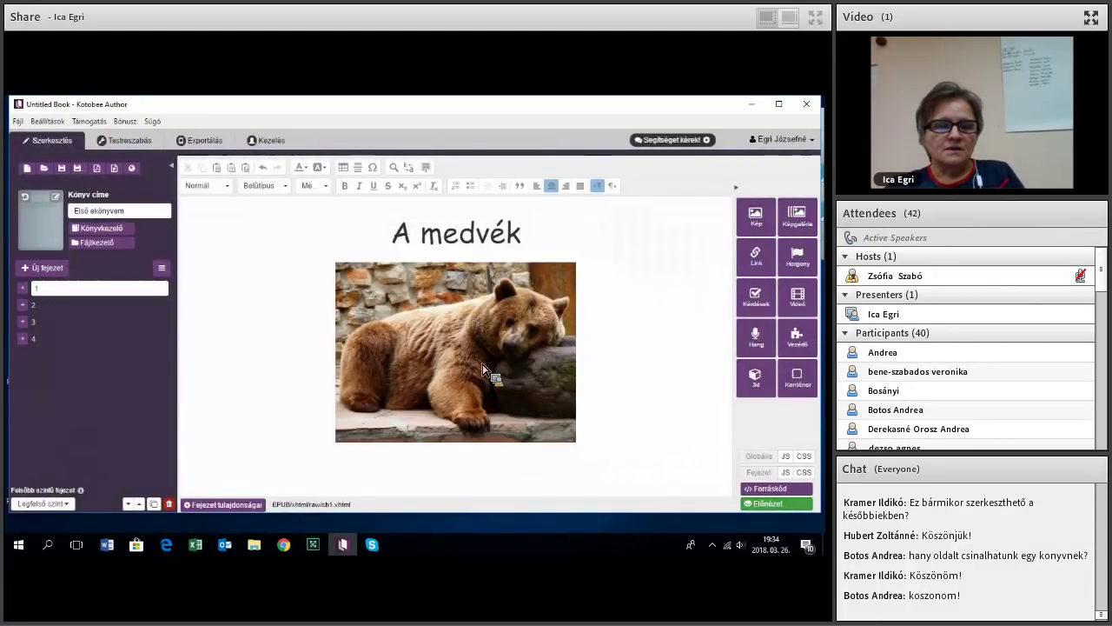
click(483, 356)
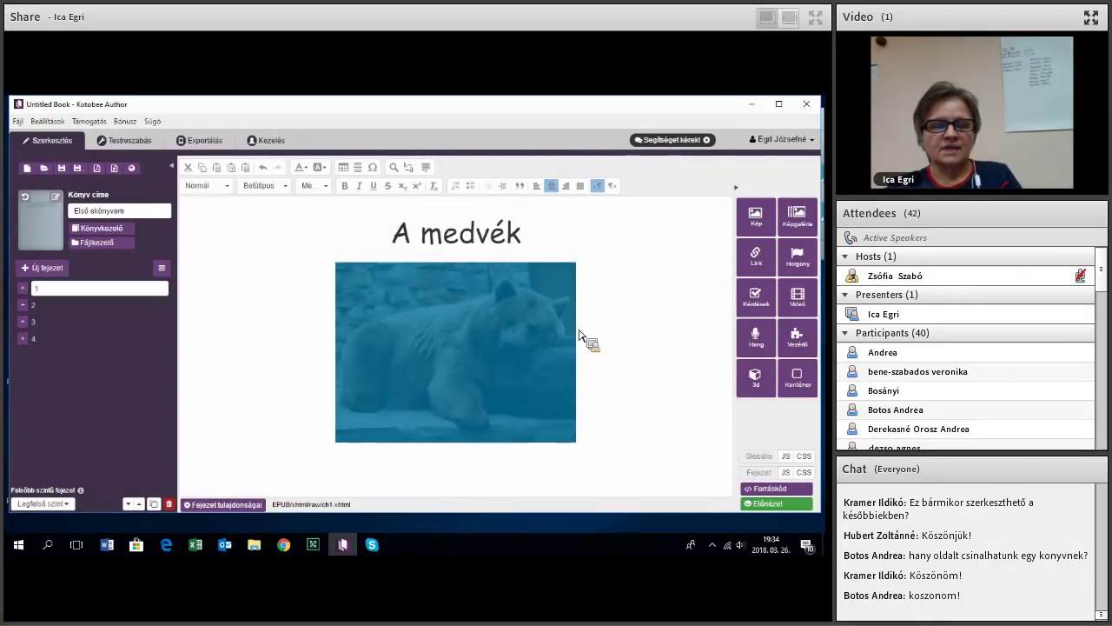
click(545, 313)
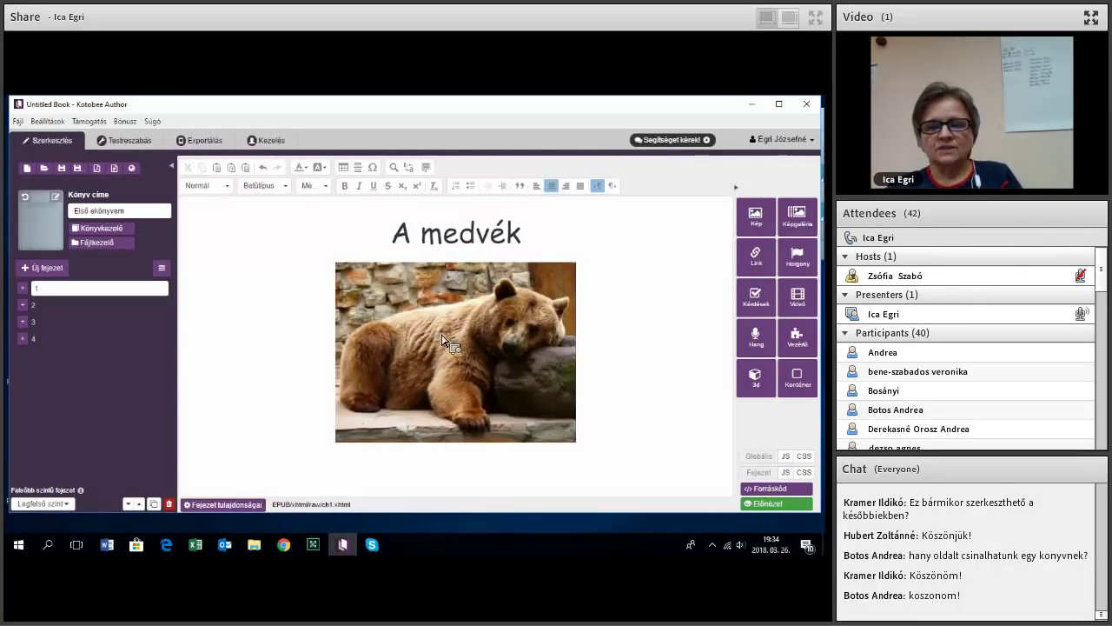
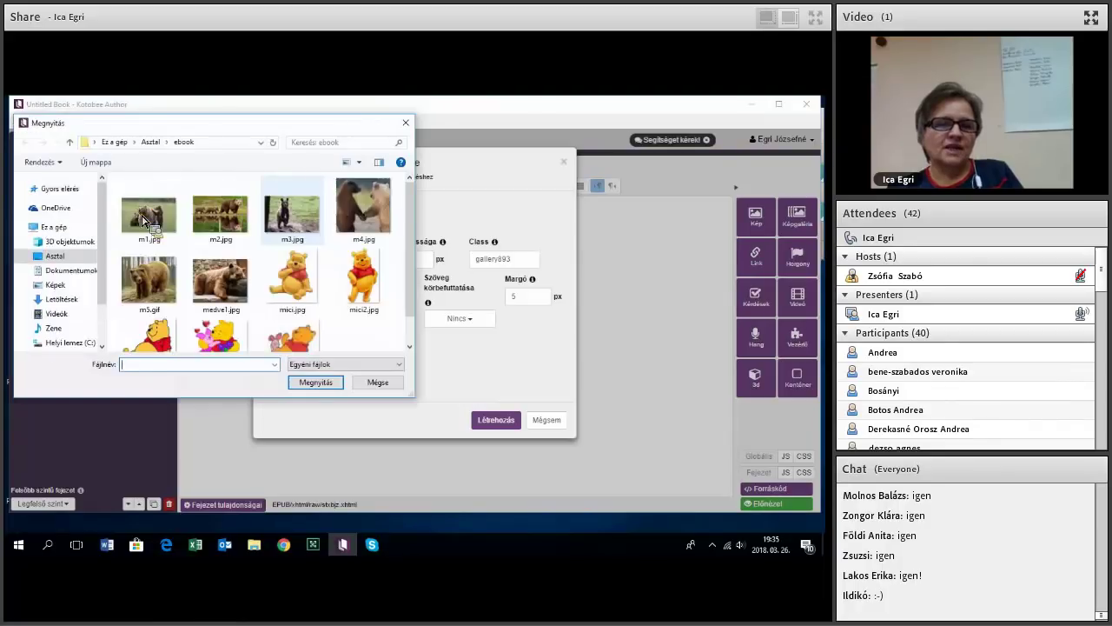
Add the bear pictures m1.jpg, m2.jpg, m3.jpg, m4.jpg and m5.gif to chapter 2's image gallery
click(152, 217)
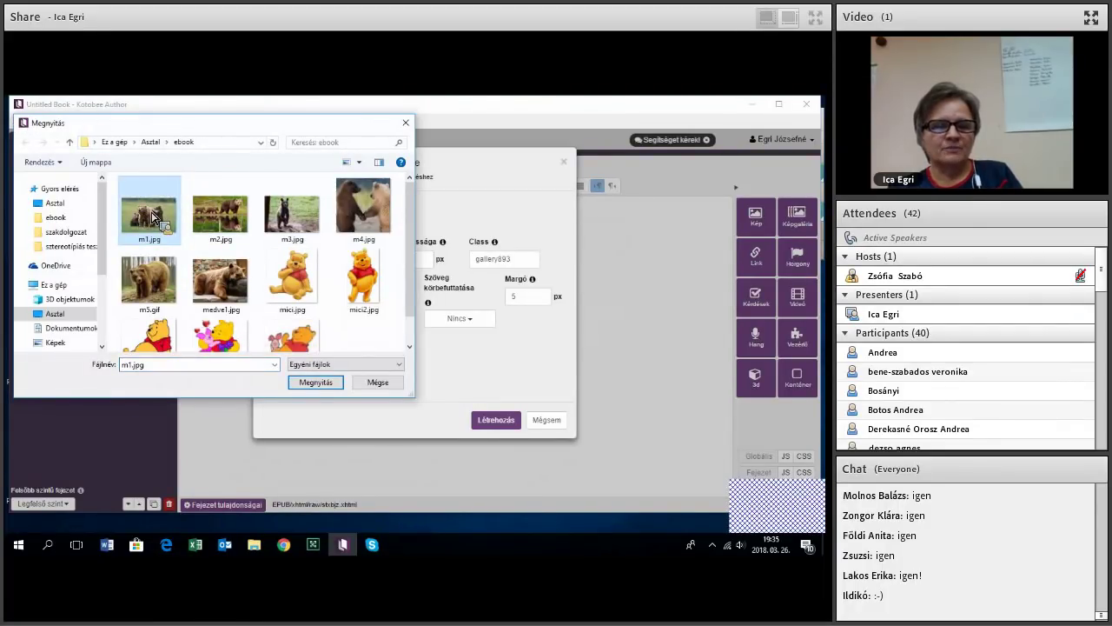
shift+click(149, 283)
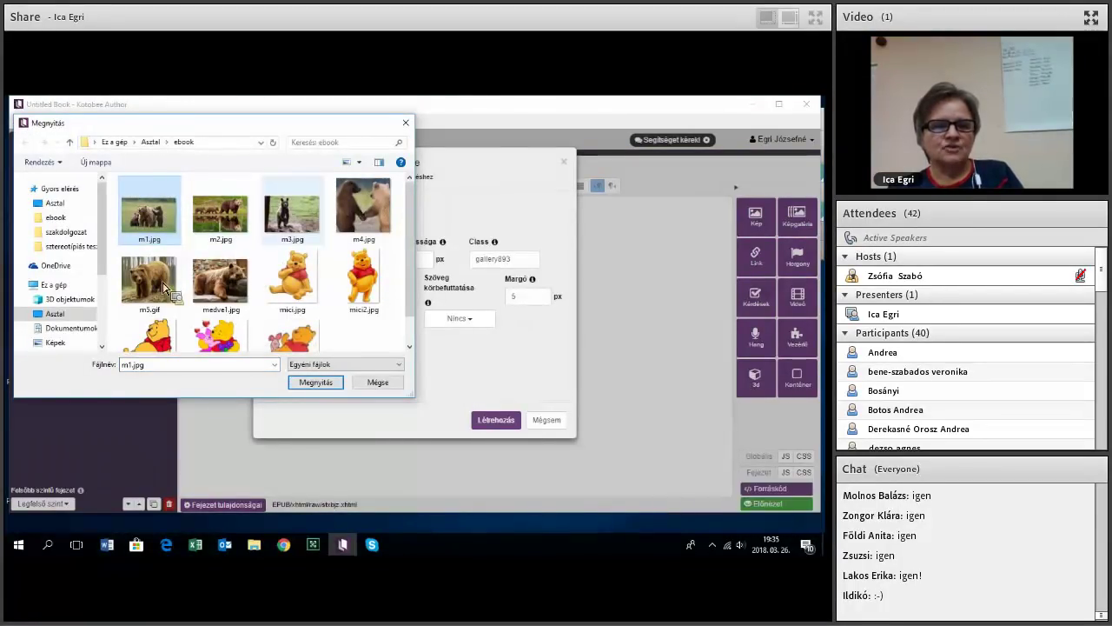
click(326, 387)
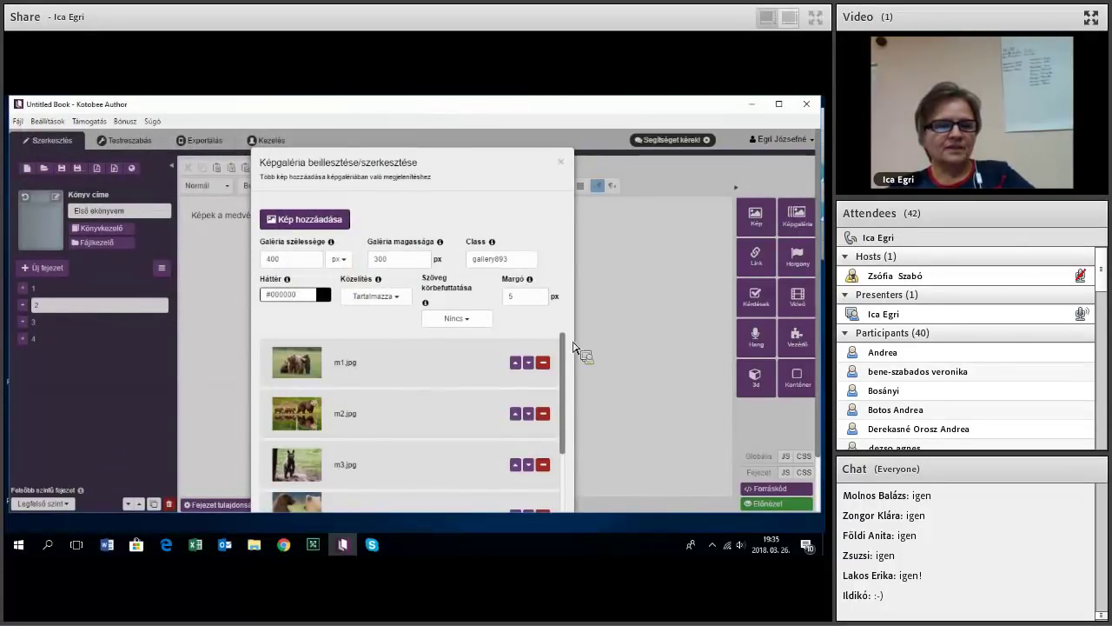
Review the list of gallery pictures, create the gallery on chapter 2's page and try paging through it
drag(567, 351, 569, 455)
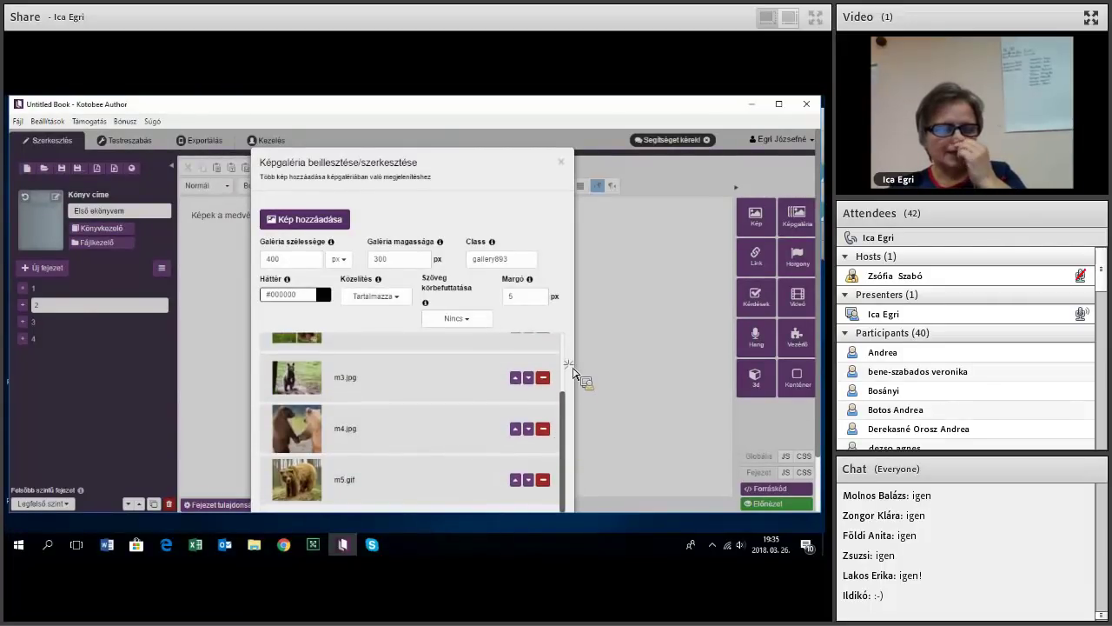
scroll(569, 344, up, 3)
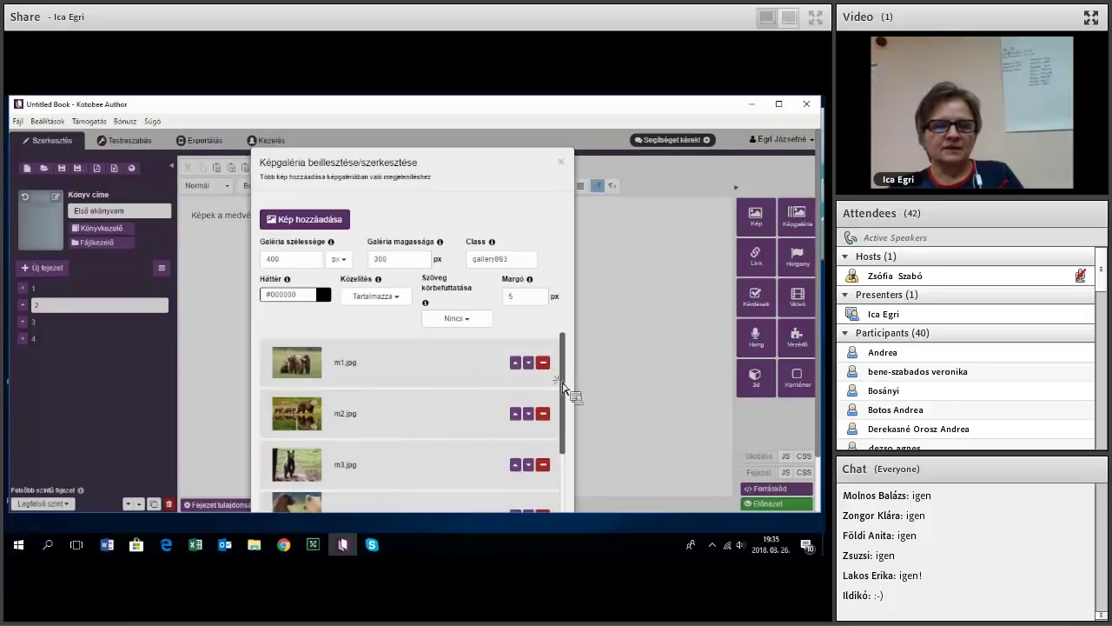
scroll(562, 422, down, 3)
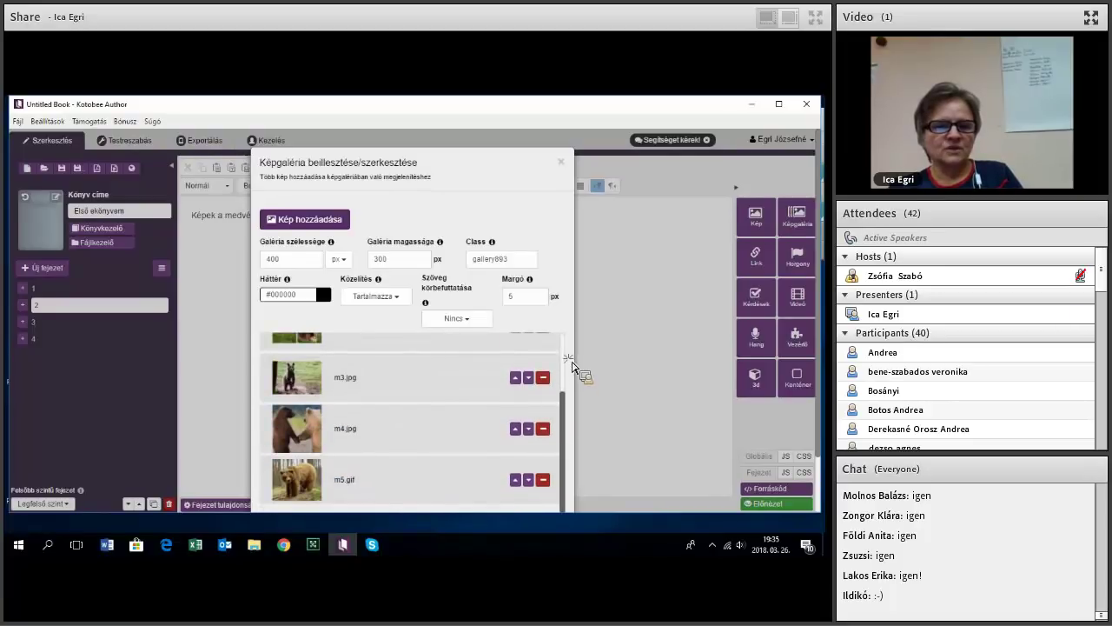
scroll(565, 348, up, 3)
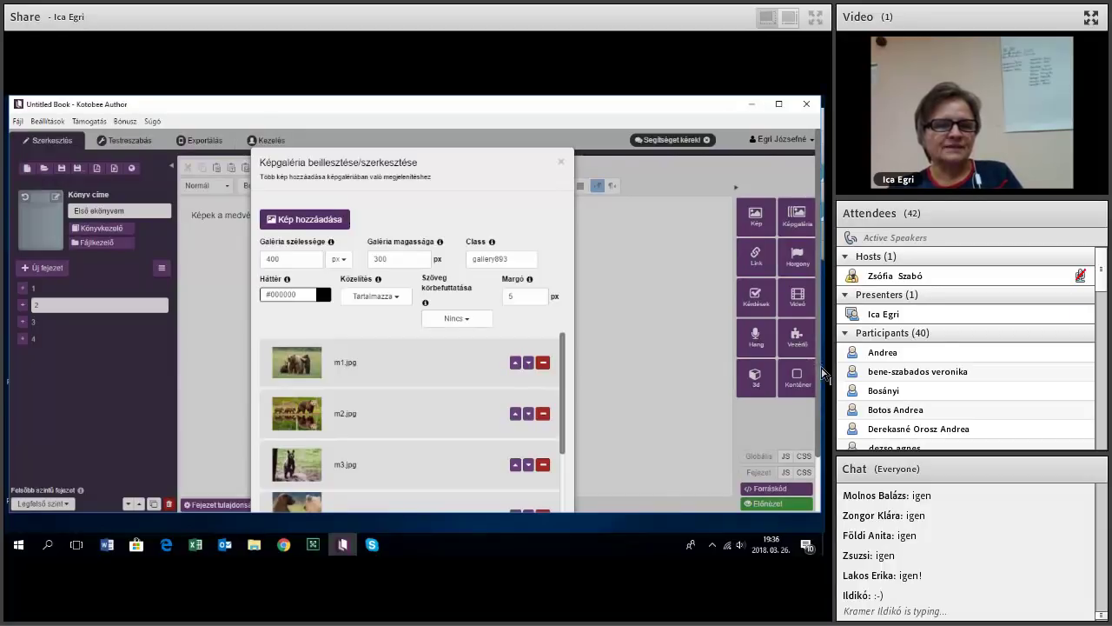
drag(823, 369, 825, 447)
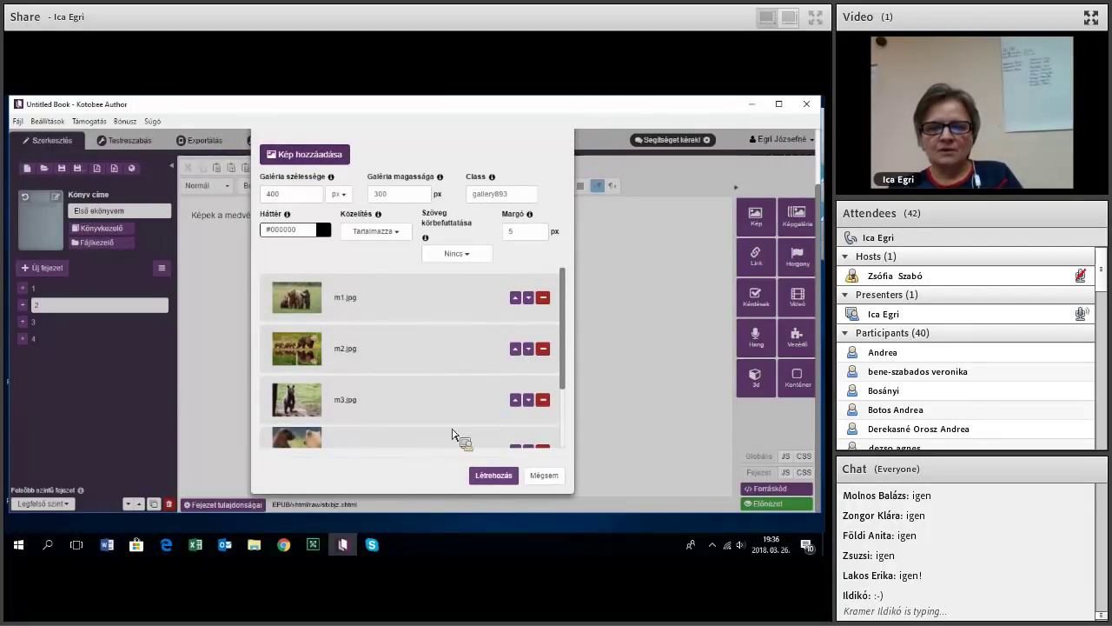
click(493, 477)
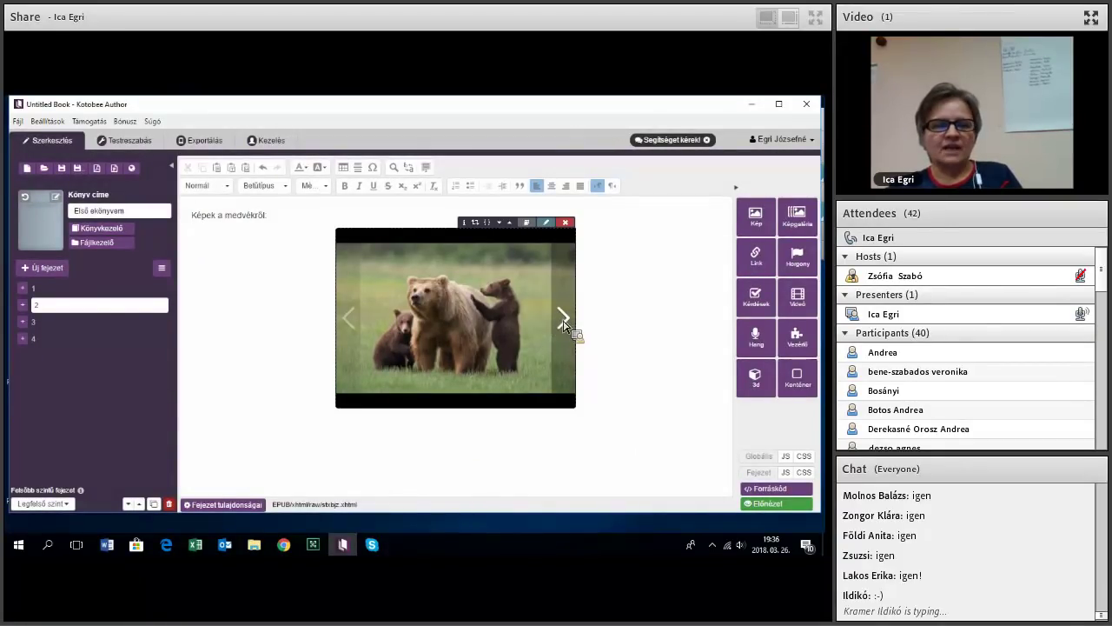
click(351, 321)
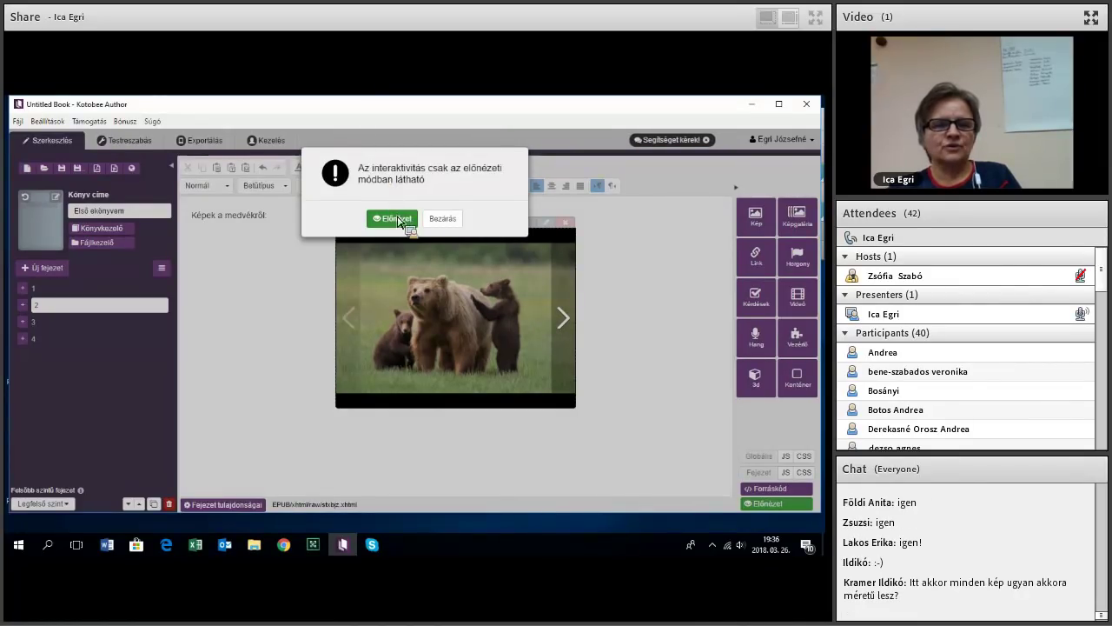
click(451, 224)
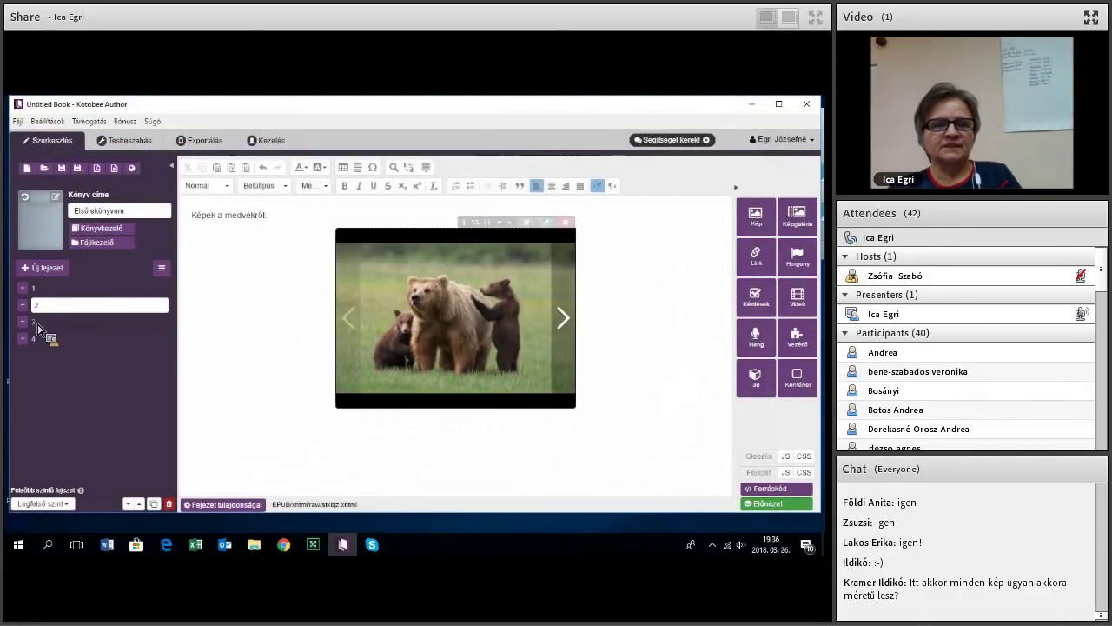
Open chapter 3, enter the heading "A megve élelmet keres:" and start a new line below it
click(91, 323)
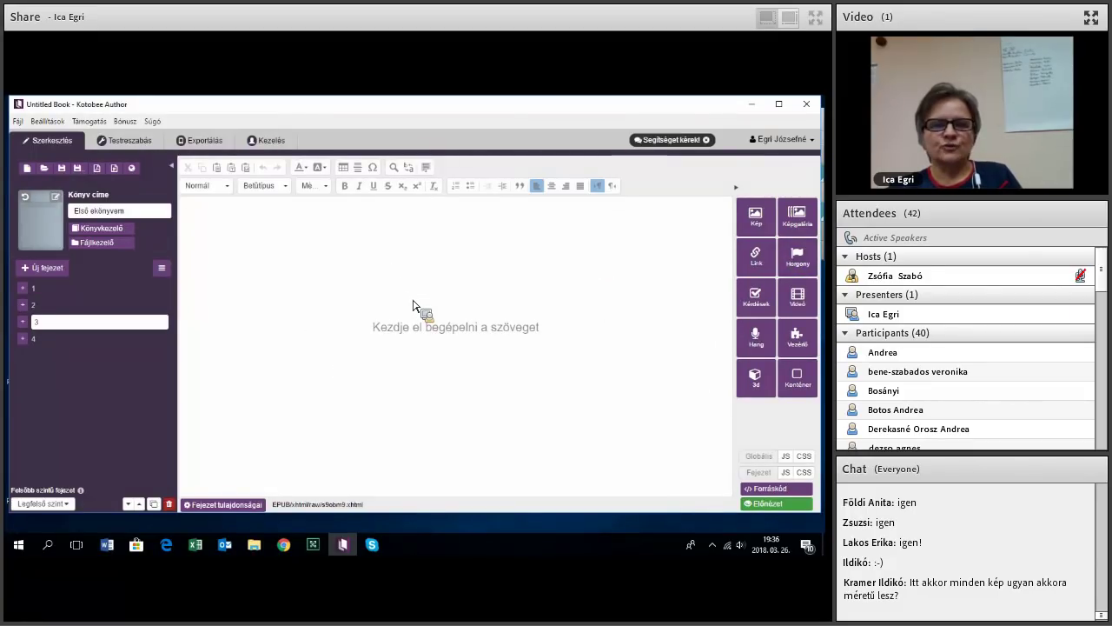
text(A)
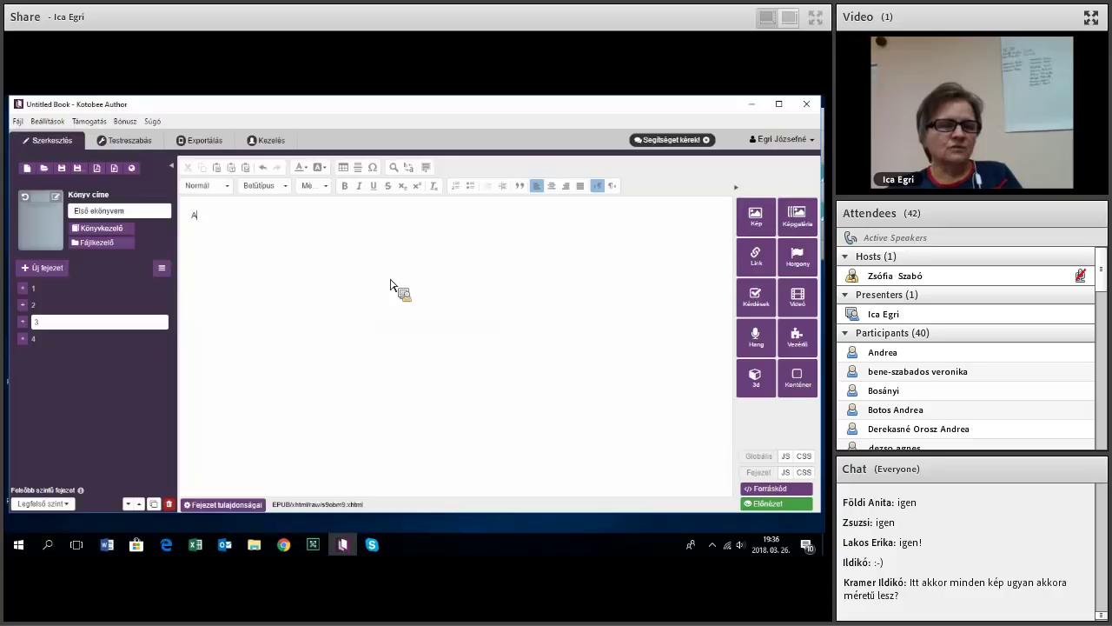
text( megve)
text(tele)
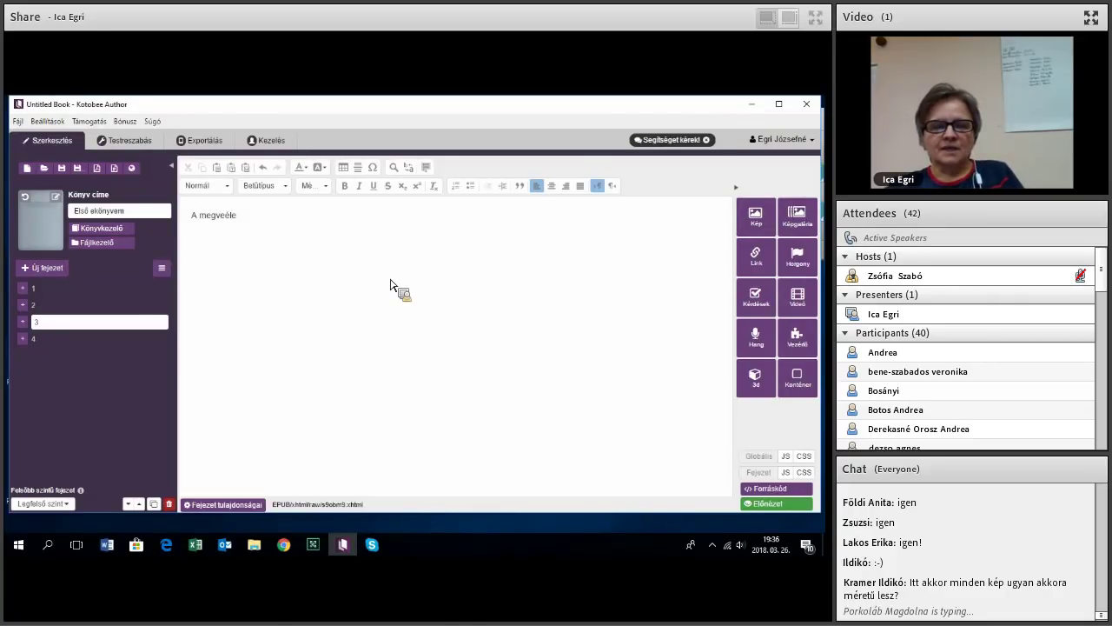
key(BackSpace)
text(tel)
text(met kere)
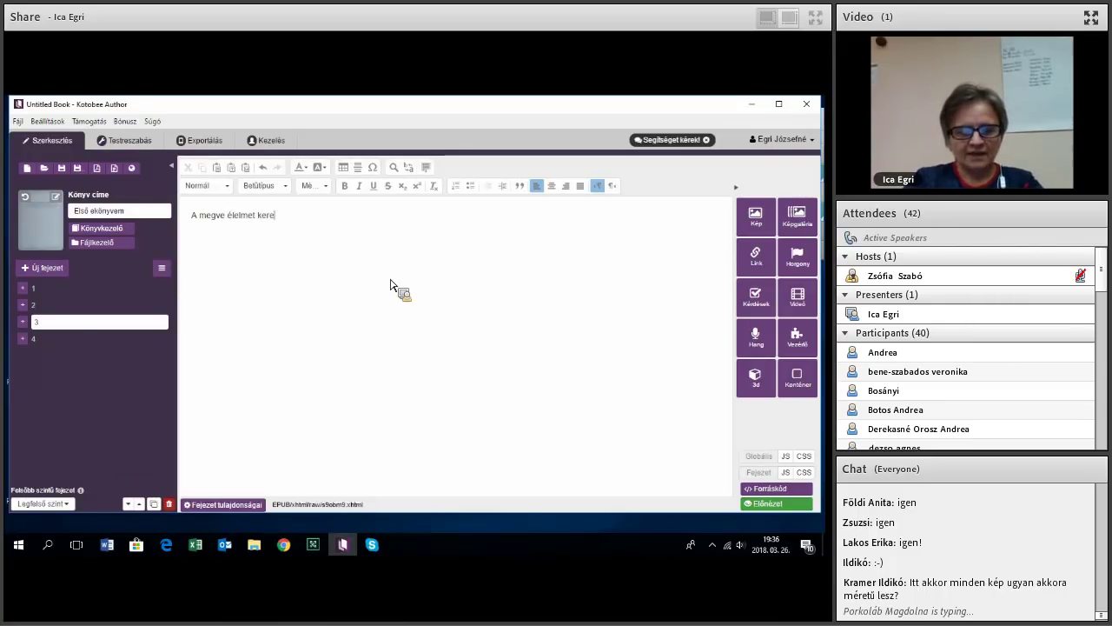
text(s:)
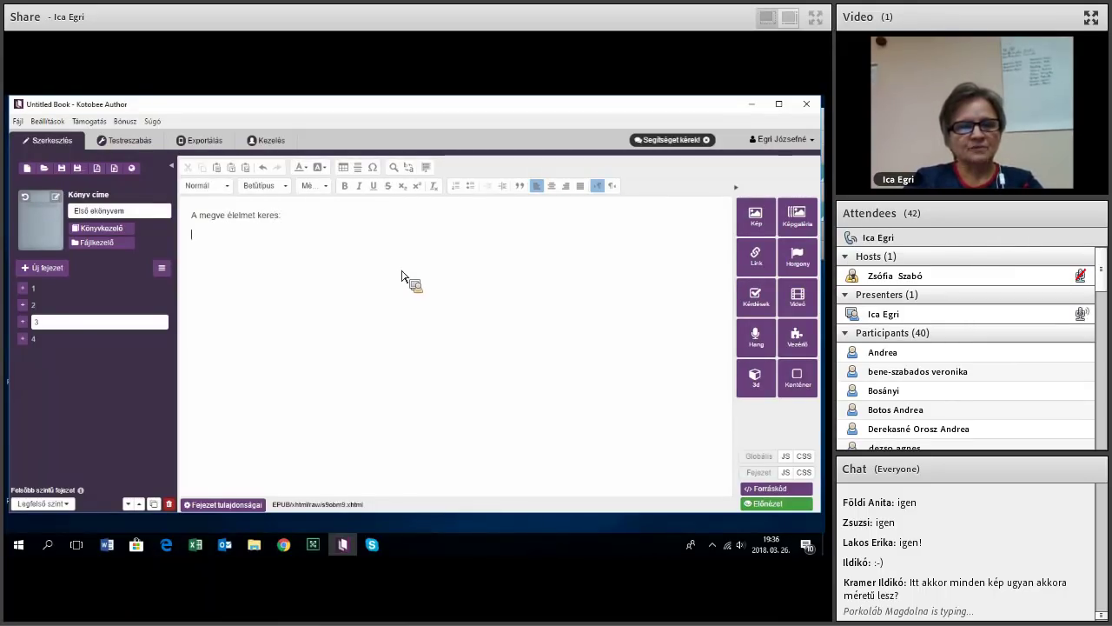
key(Return)
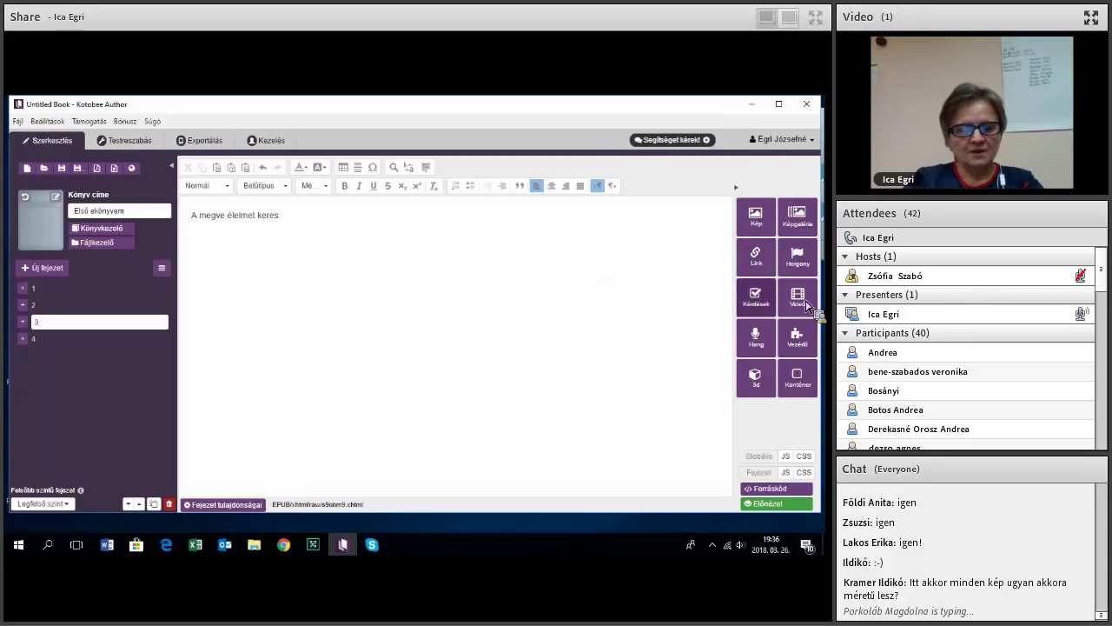
Start inserting a video in chapter 3 and use the YouTube link copied from the Word document as its URL
click(806, 303)
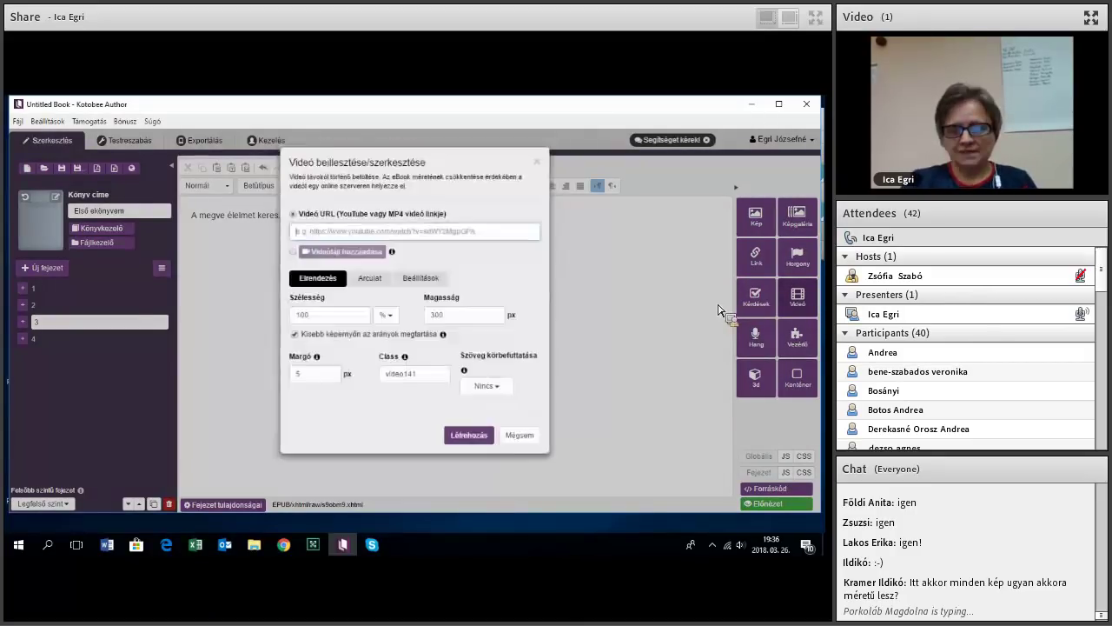
click(378, 228)
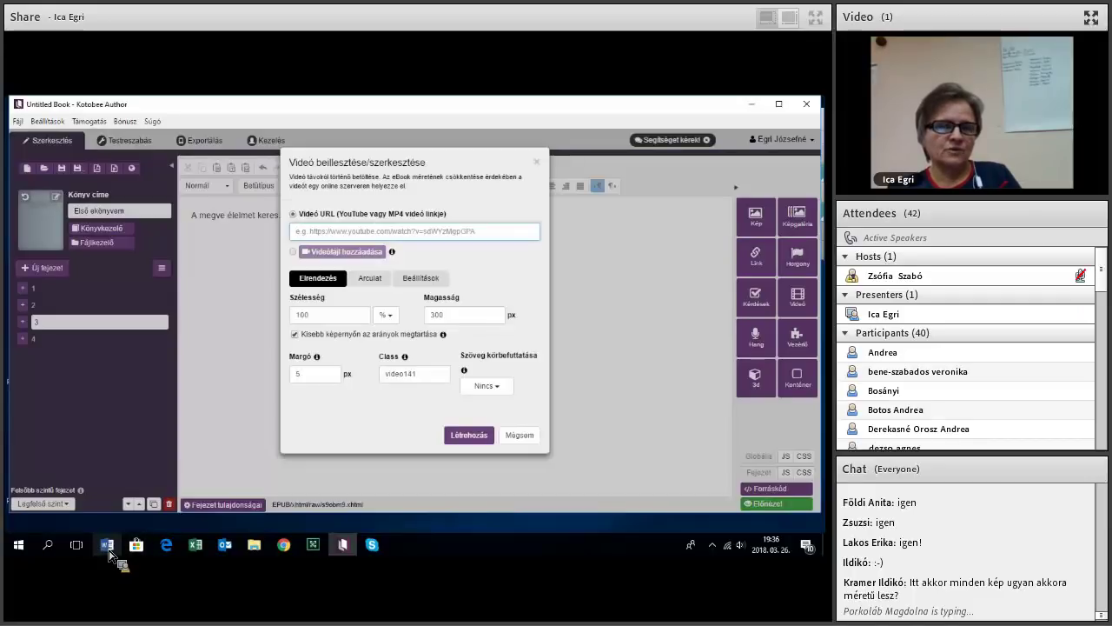
click(108, 547)
scroll(346, 422, down, 3)
drag(343, 429, 168, 408)
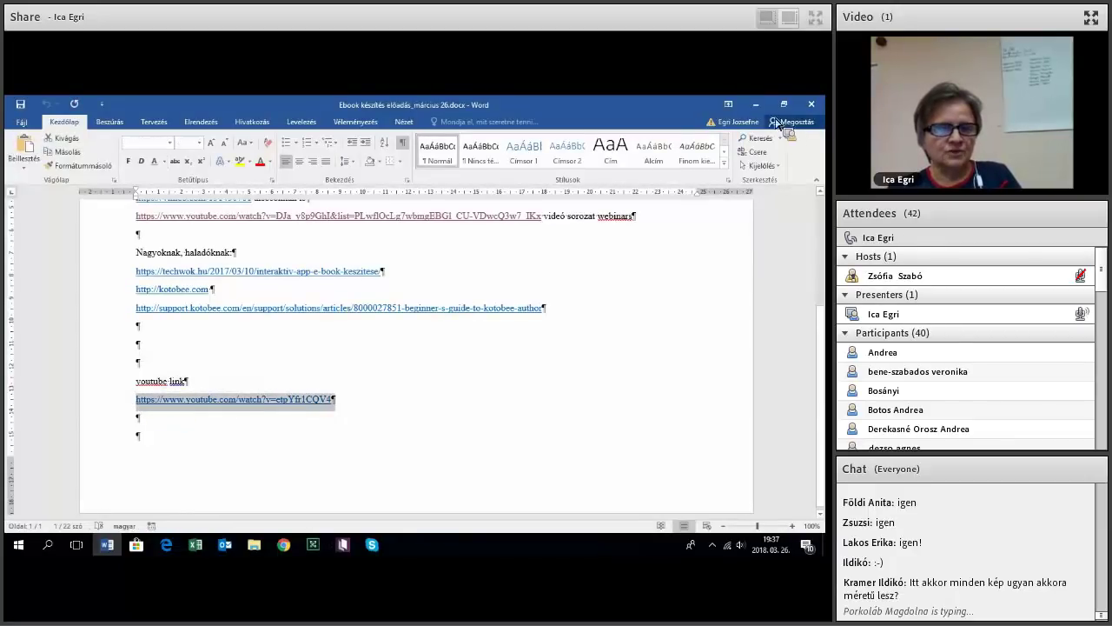
click(344, 548)
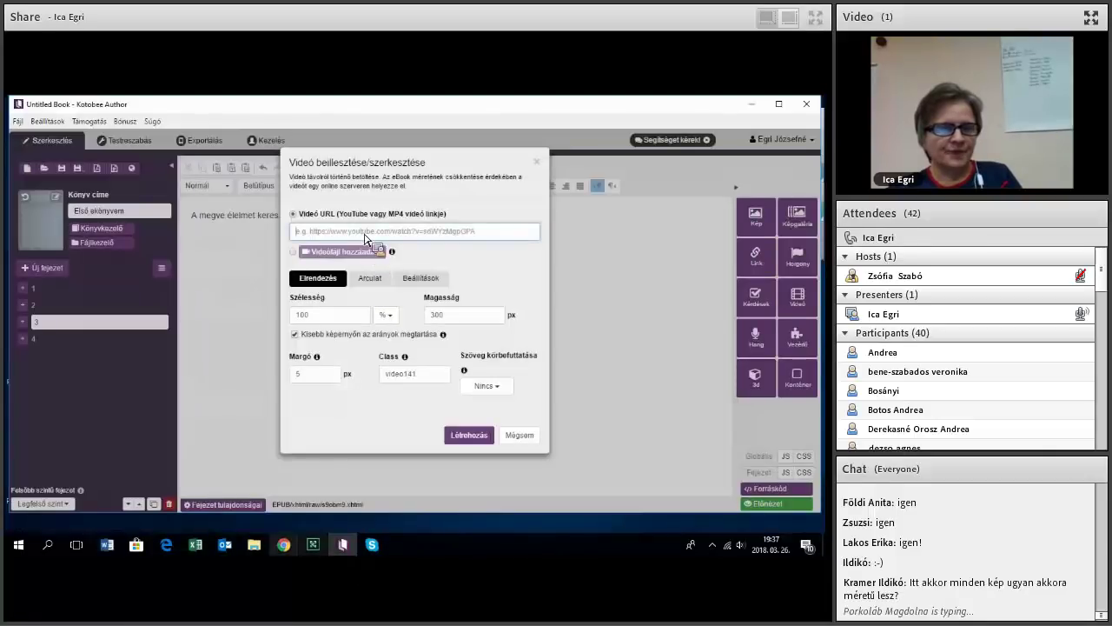
drag(363, 241, 358, 246)
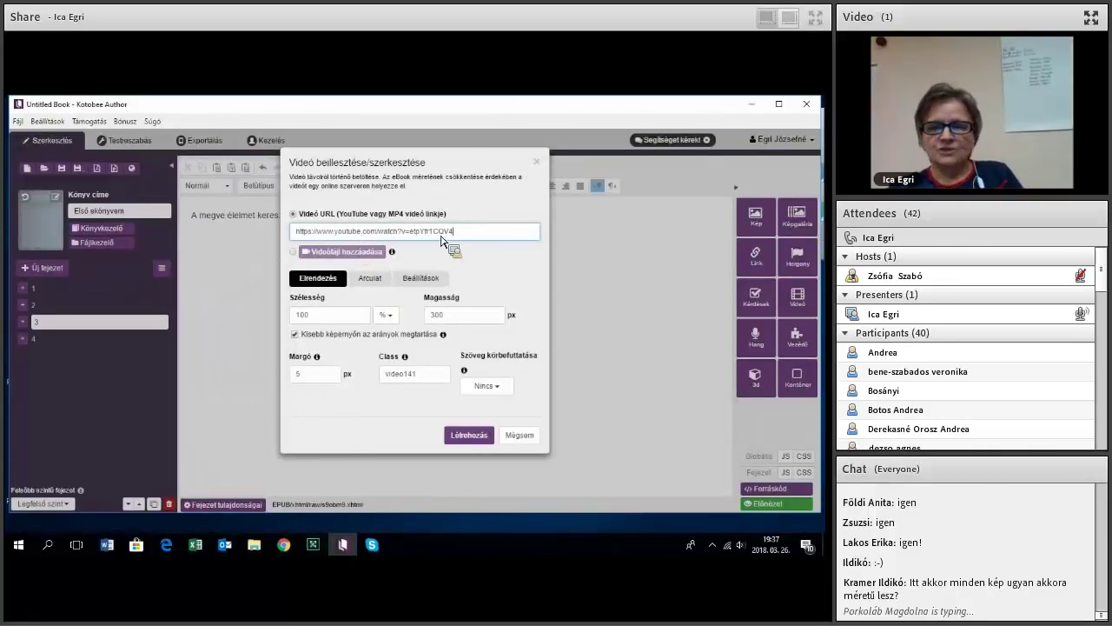
Set the video's width to 400 px and create it below the heading in chapter 3
click(320, 315)
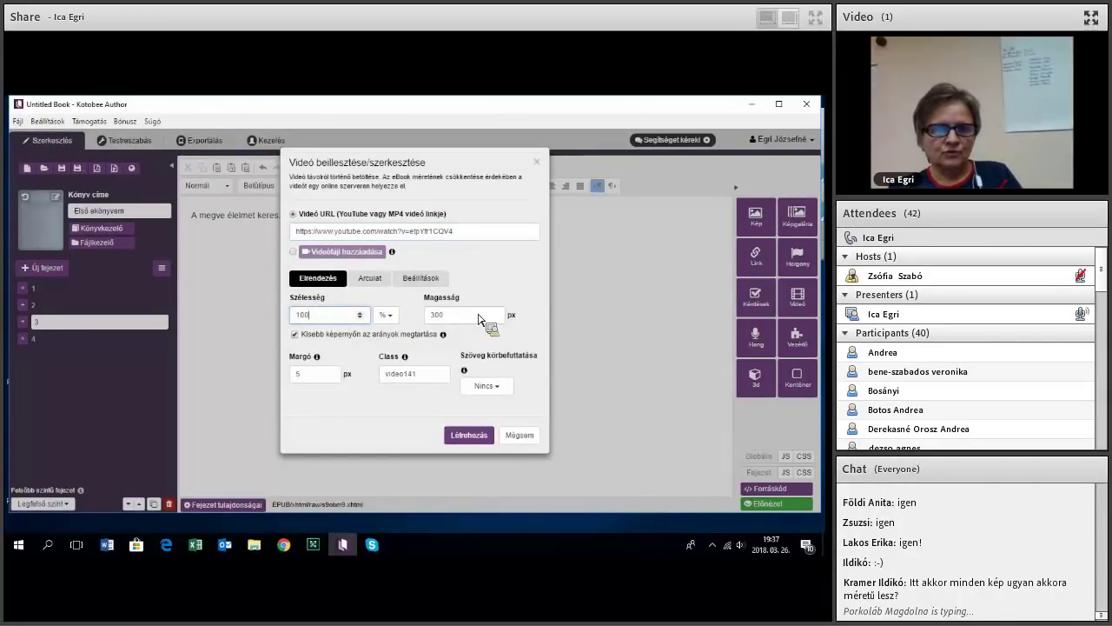
click(385, 314)
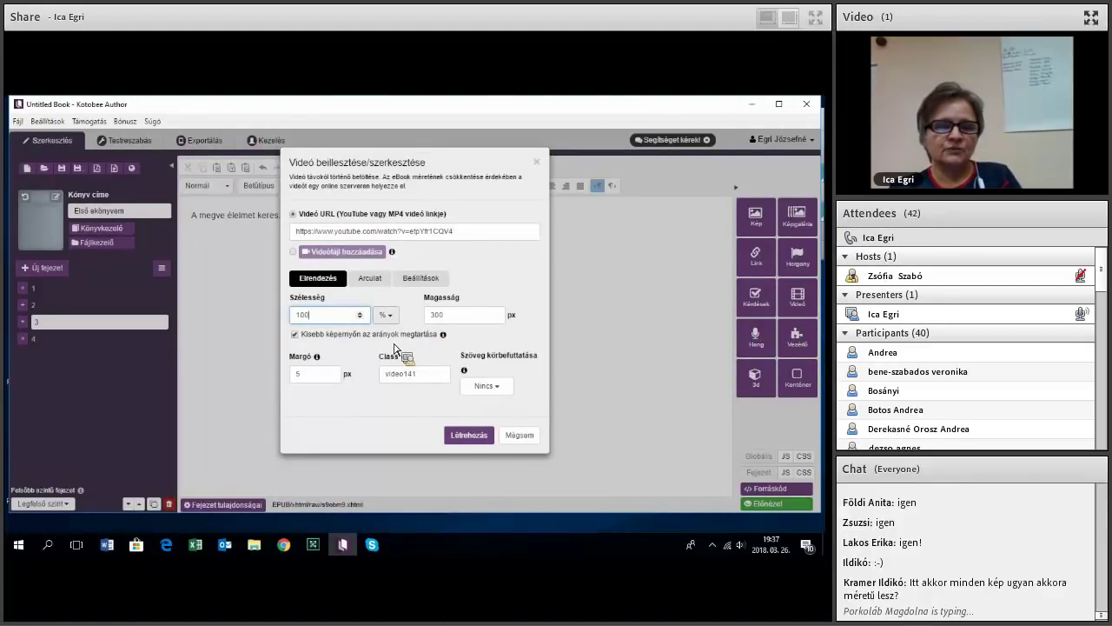
click(389, 335)
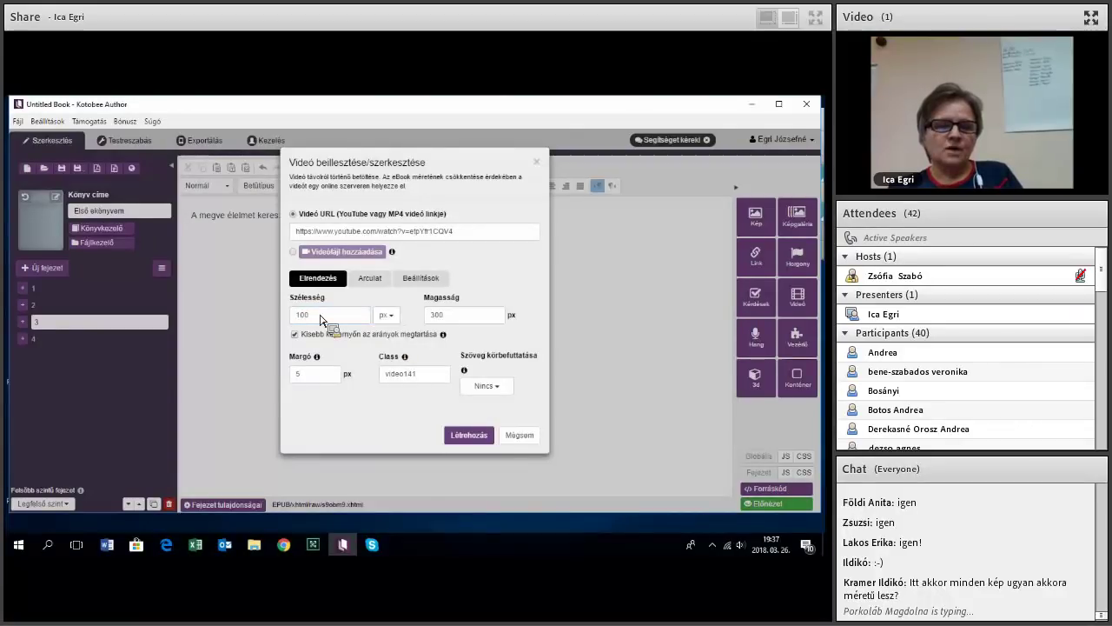
double_click(296, 318)
text(400)
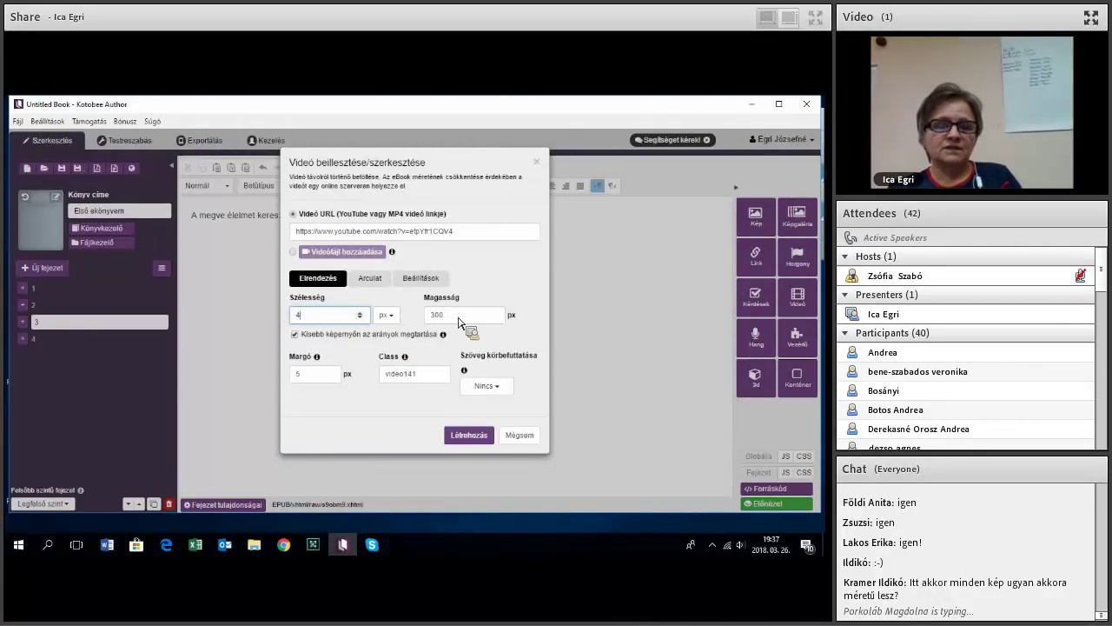
click(477, 444)
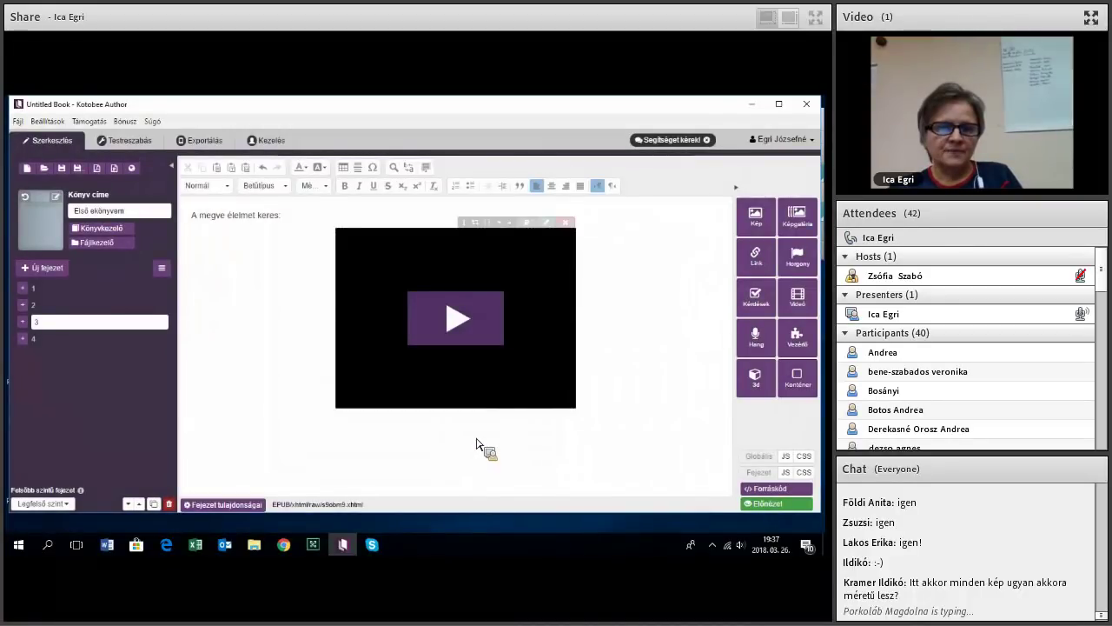
click(469, 363)
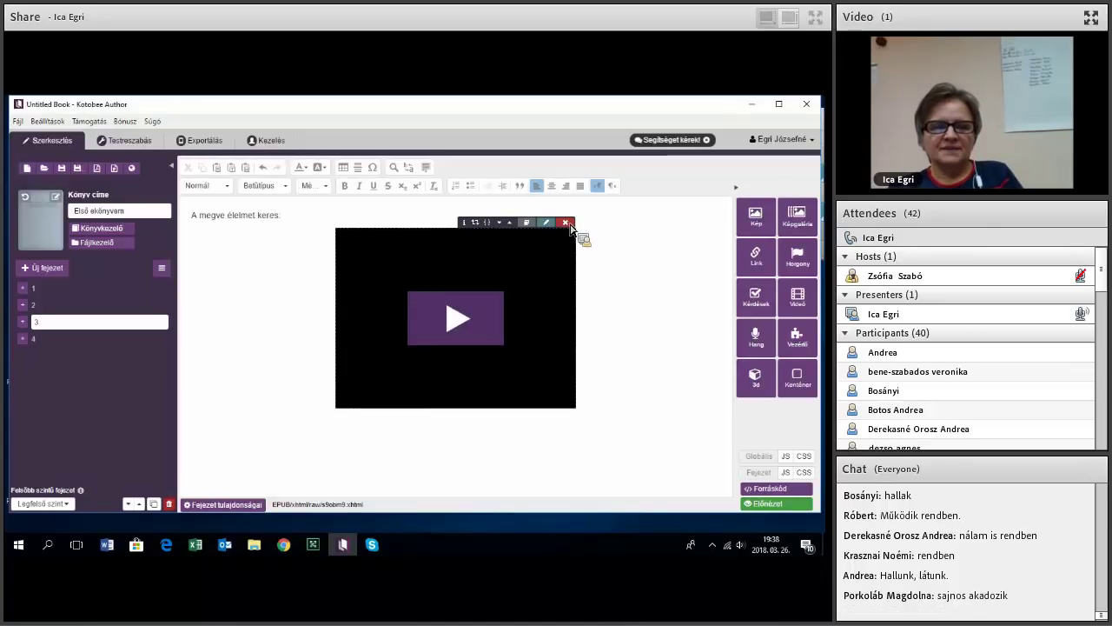
Start a question block in chapter 4 and title it "Első kérdés a medvék táplálkozásáról"
click(75, 341)
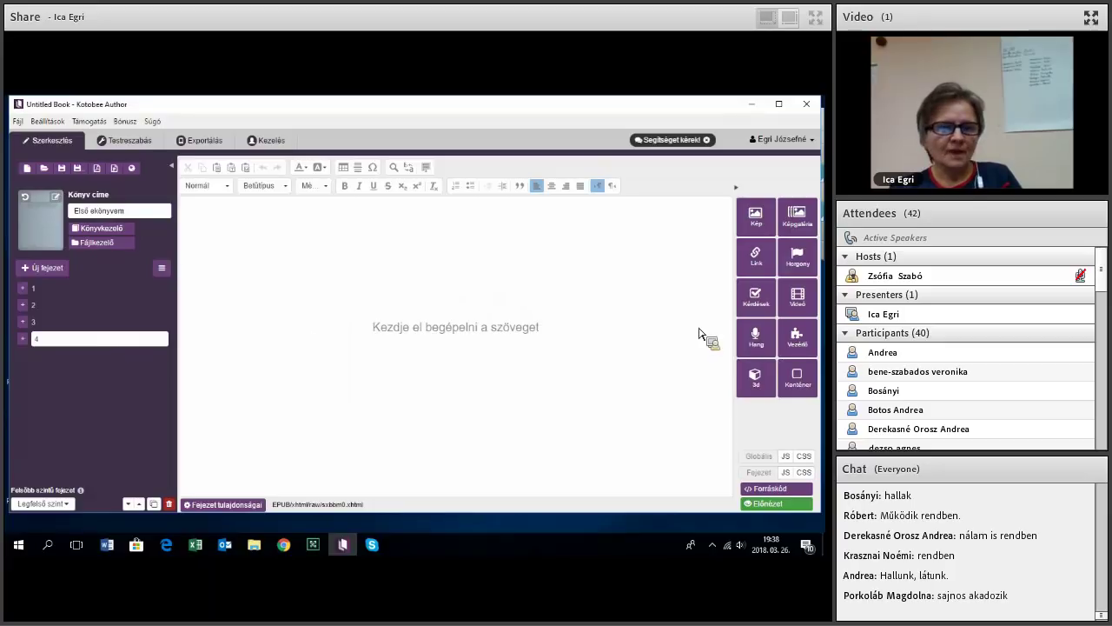
drag(760, 305, 186, 365)
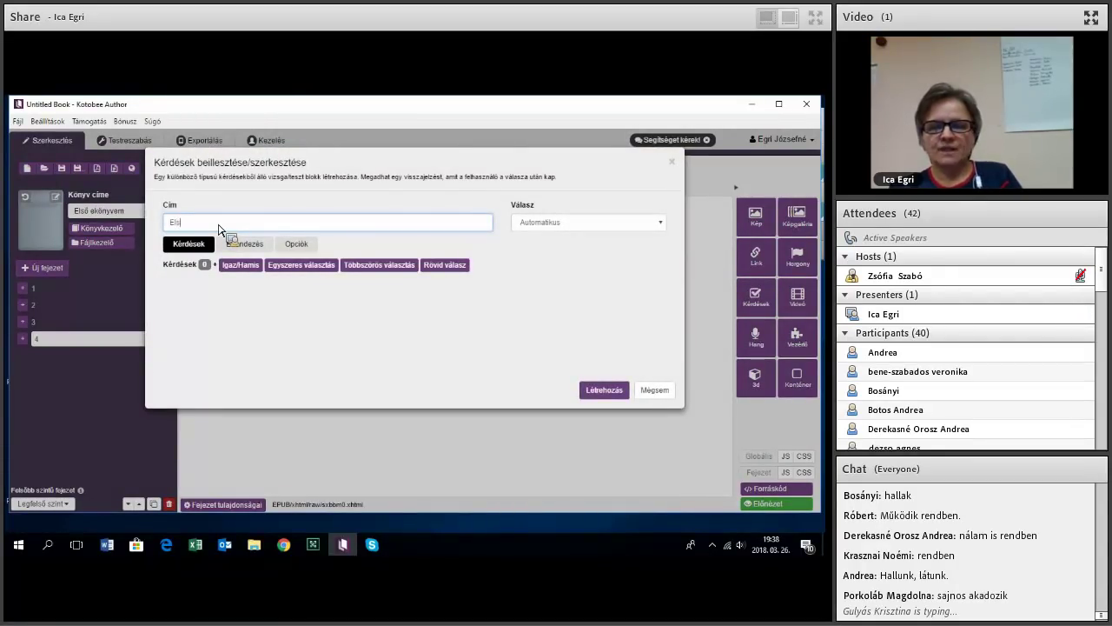
text(Első kérdés a meg)
text(vék)
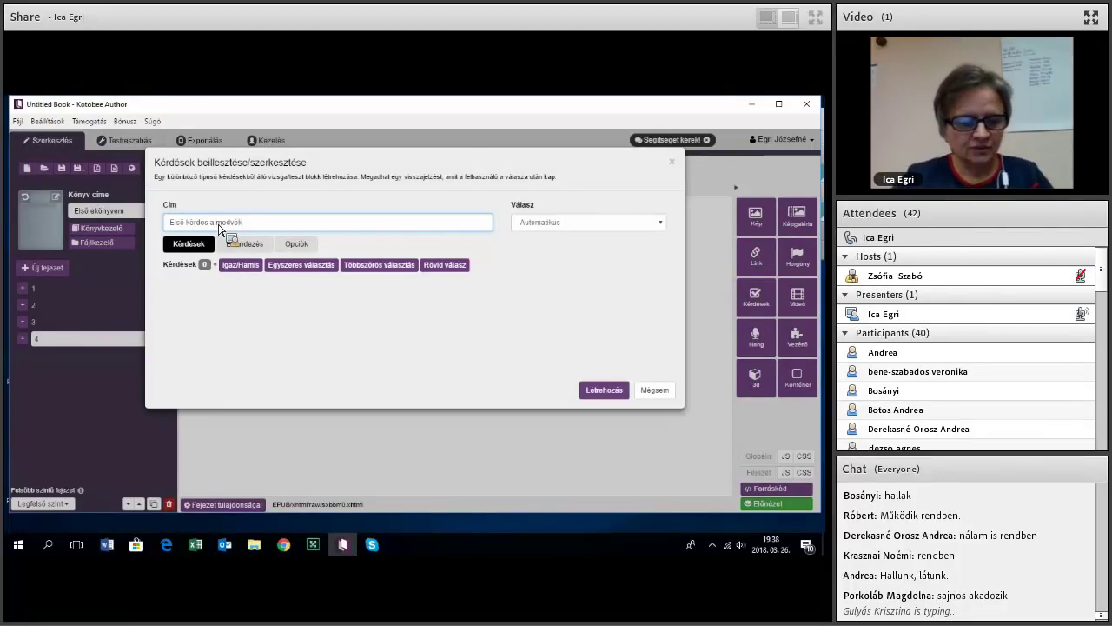
text( táplálkozásáról)
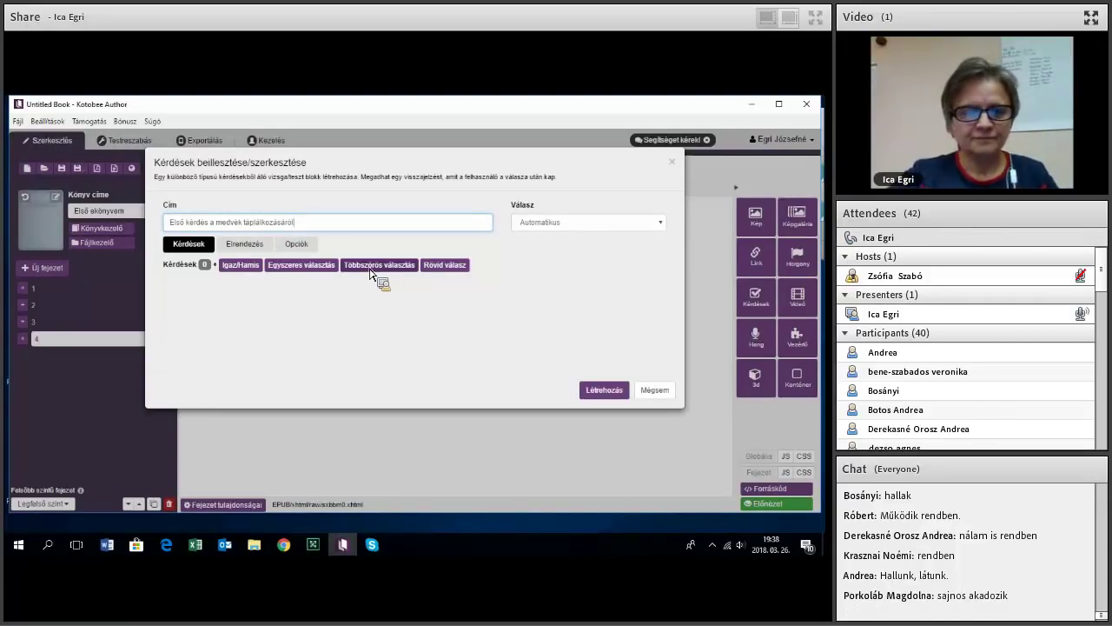
Add a multiple-selection question reading "Mirt eszik medve?" and attach the picture micikicsi.JPG to it
click(371, 265)
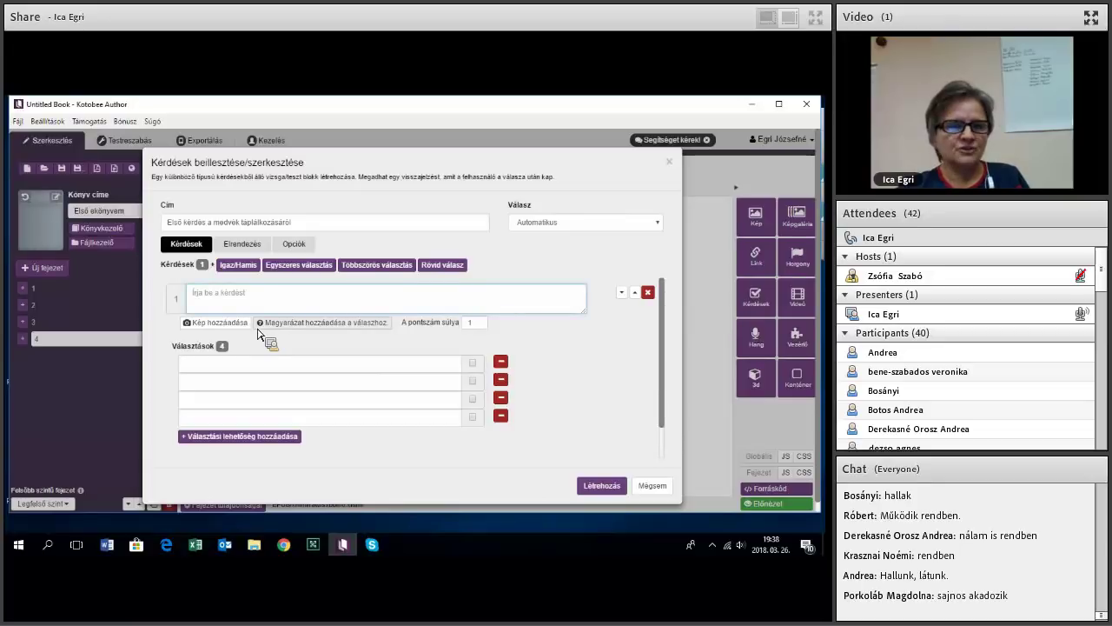
text(irt eszik medve?)
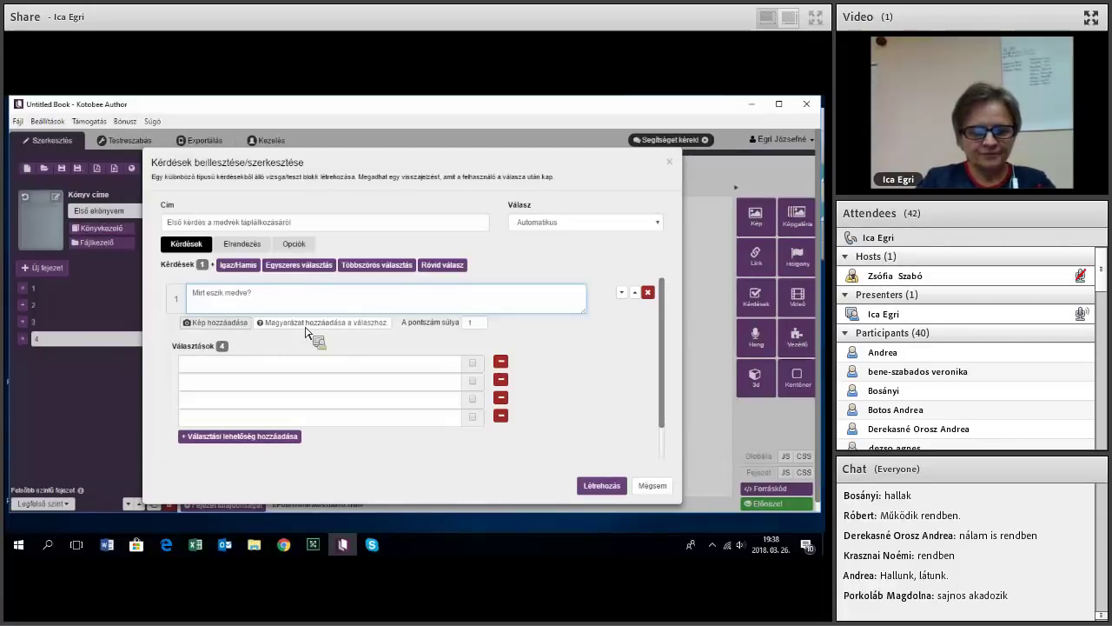
click(224, 324)
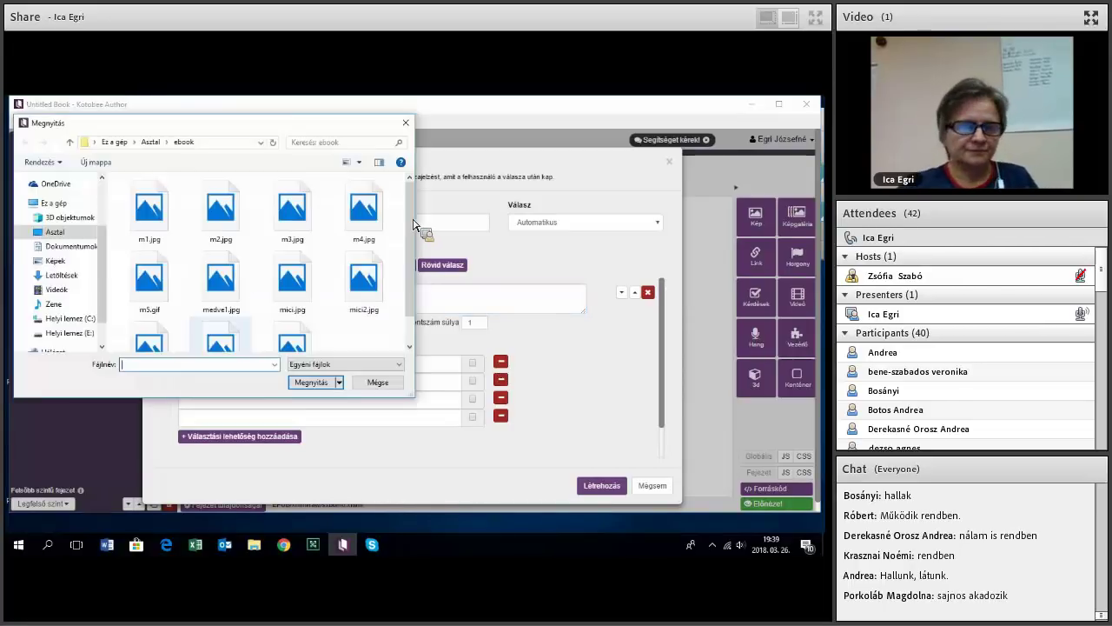
scroll(291, 308, down, 1)
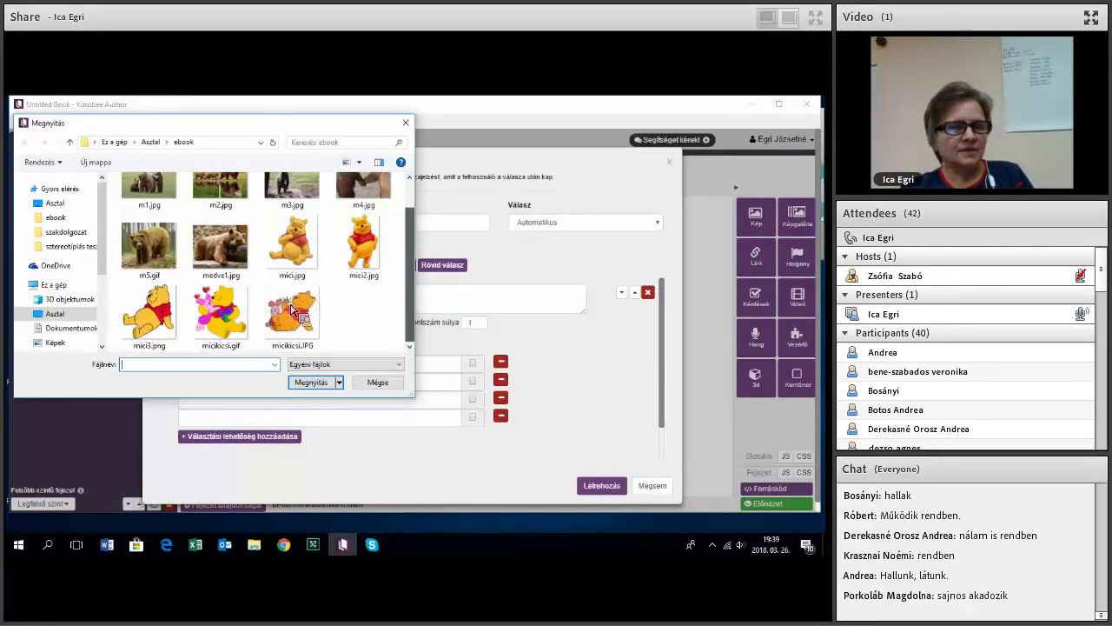
double_click(291, 308)
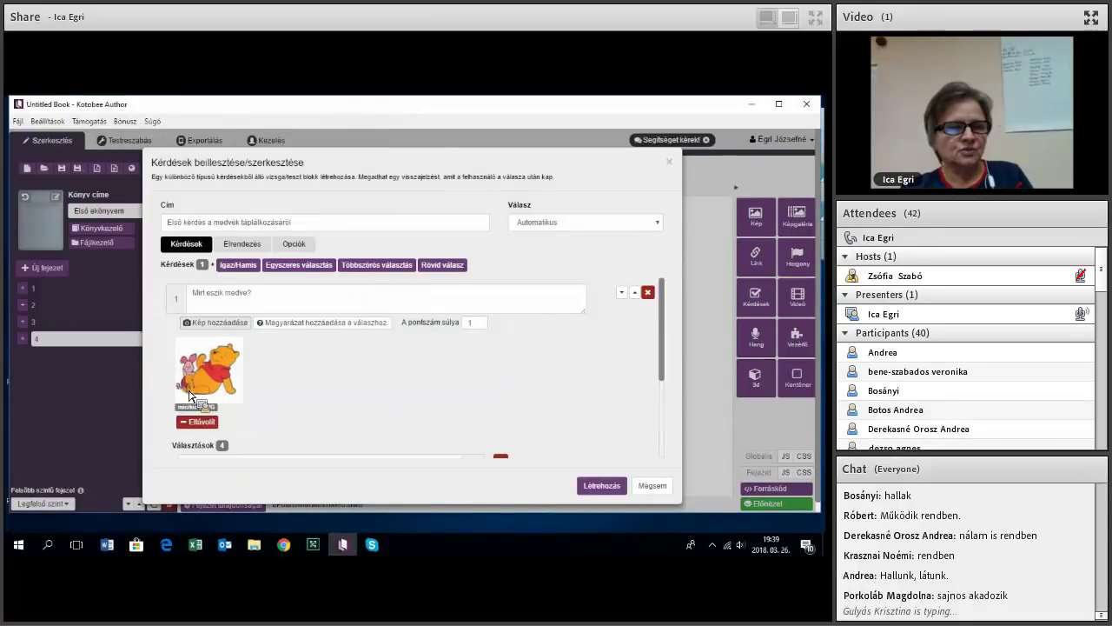
Set the question's score weight to 2
scroll(383, 385, down, 3)
scroll(385, 385, up, 3)
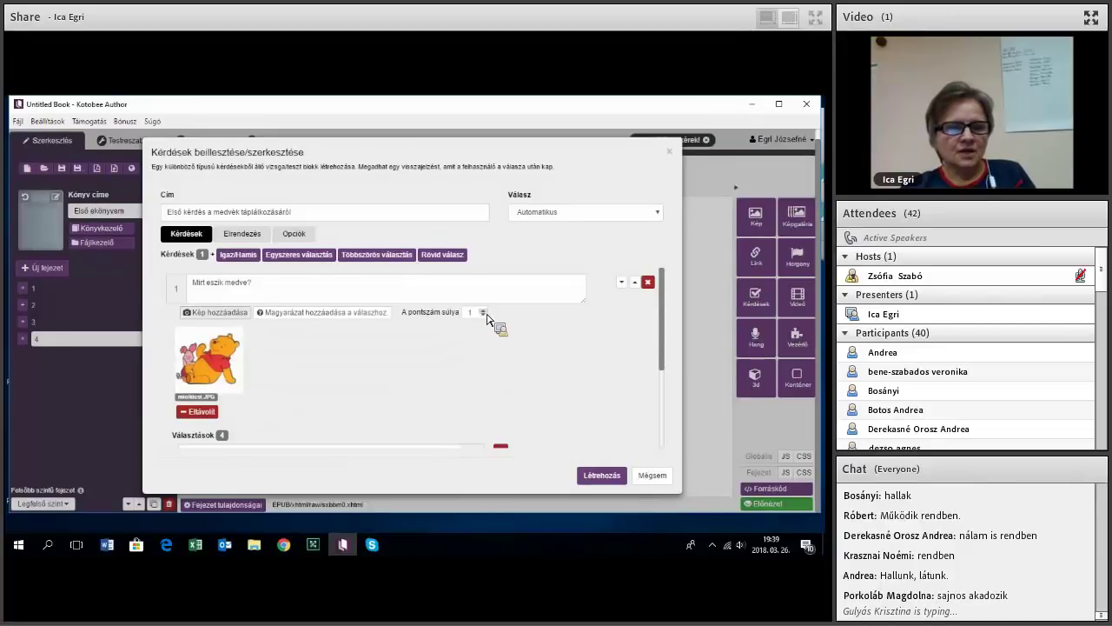
double_click(470, 311)
text(2)
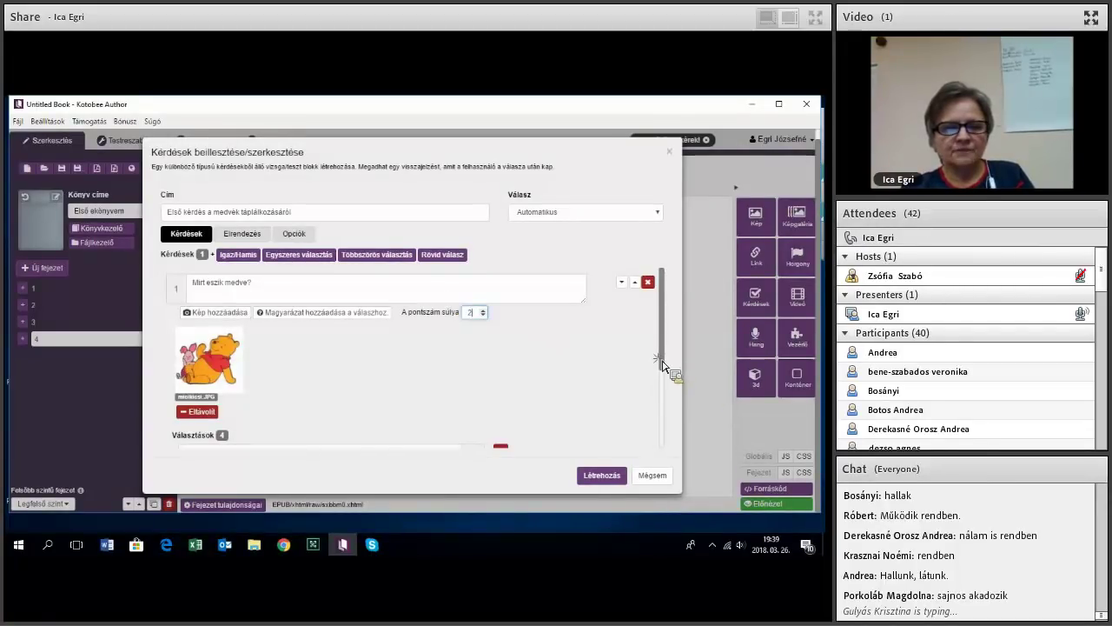
Define the answer choices méz, hal and papírt with méz and hal marked as correct, and remove the empty fourth choice
drag(663, 368, 664, 369)
scroll(218, 330, down, 3)
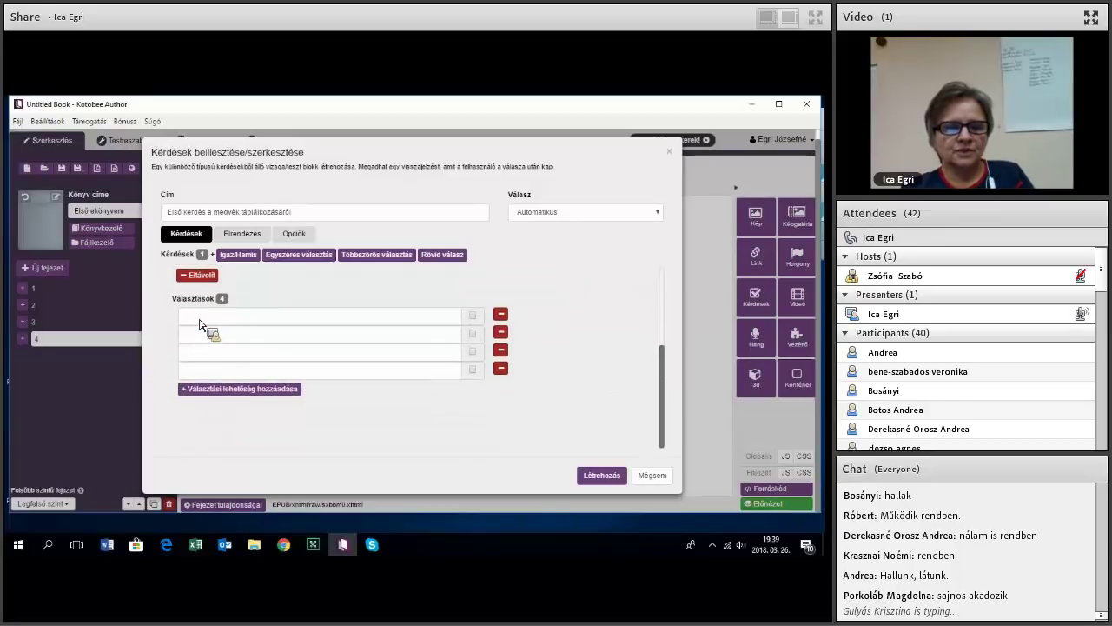
click(210, 320)
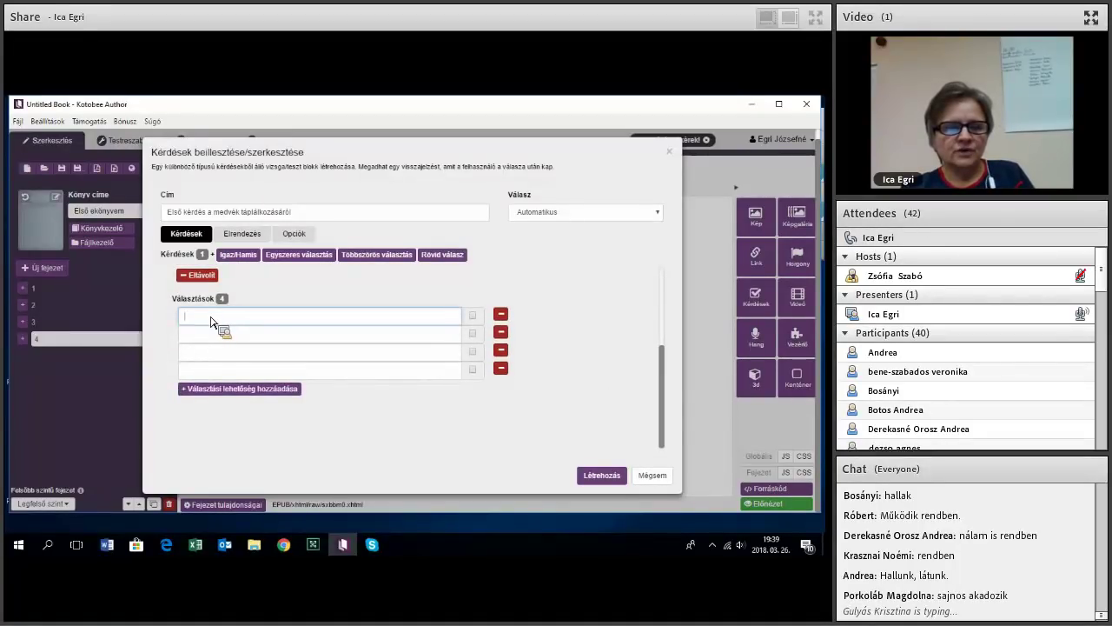
text(méz)
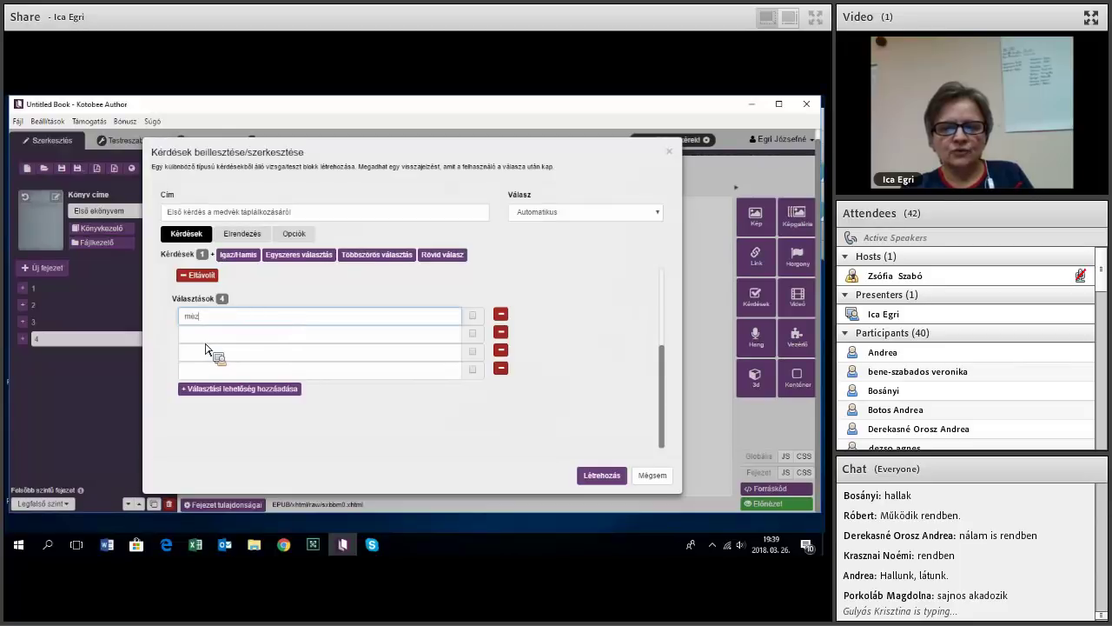
click(218, 336)
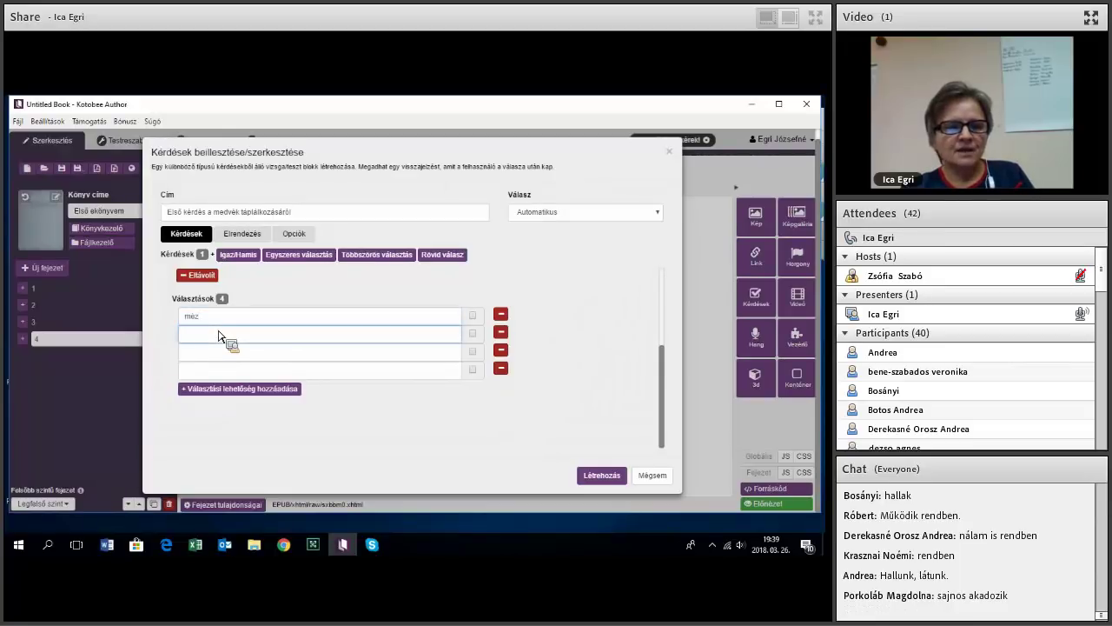
text(hal)
click(192, 354)
text(papr)
text(rt)
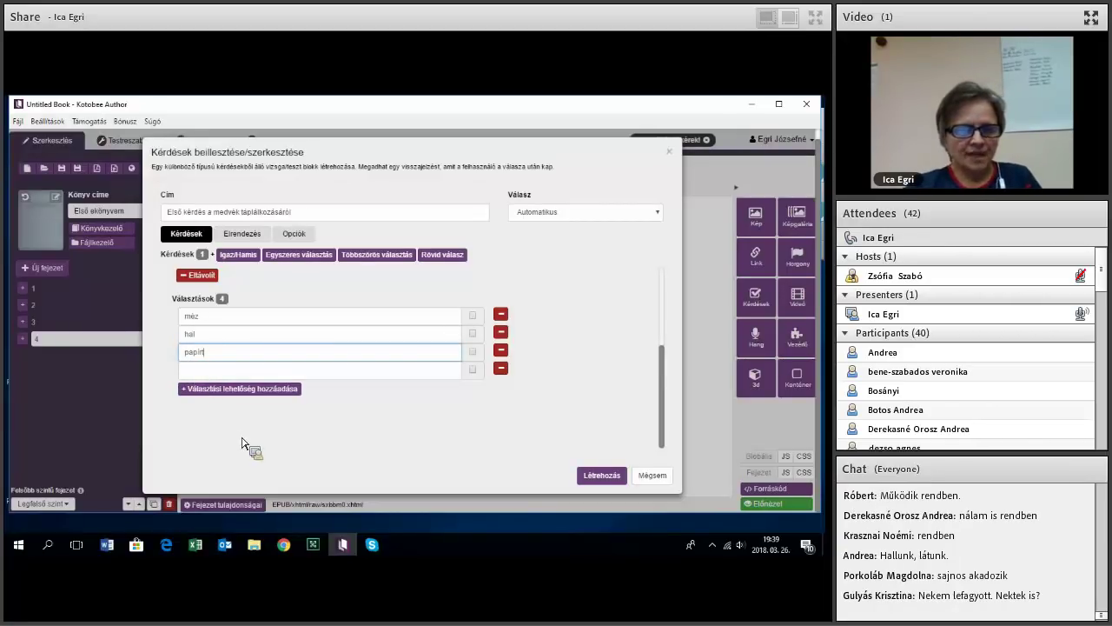
key(Tab)
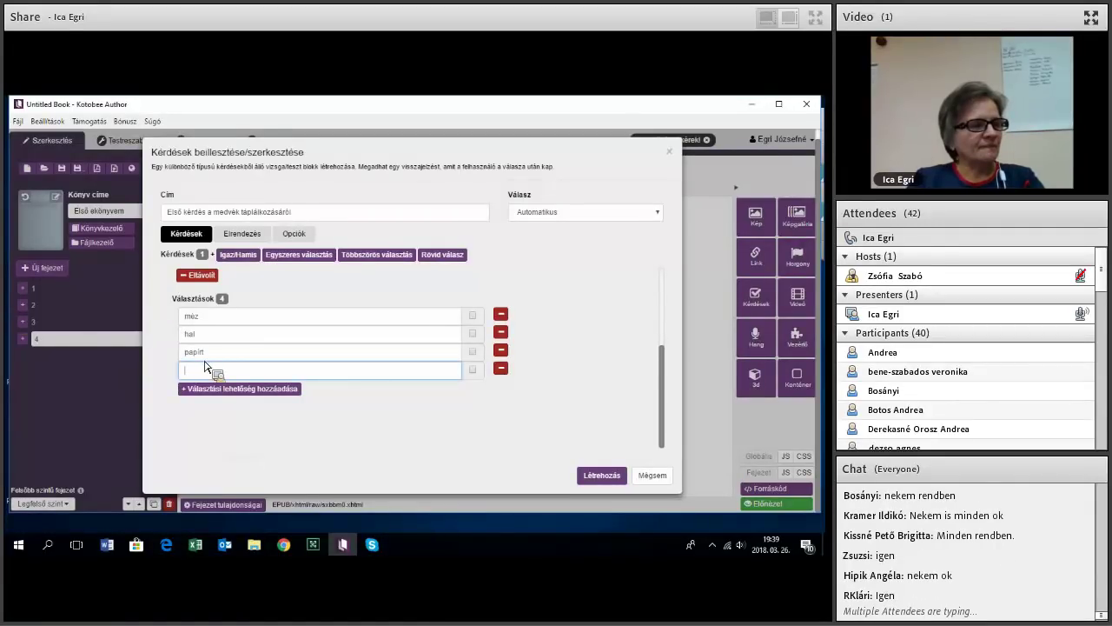
click(500, 369)
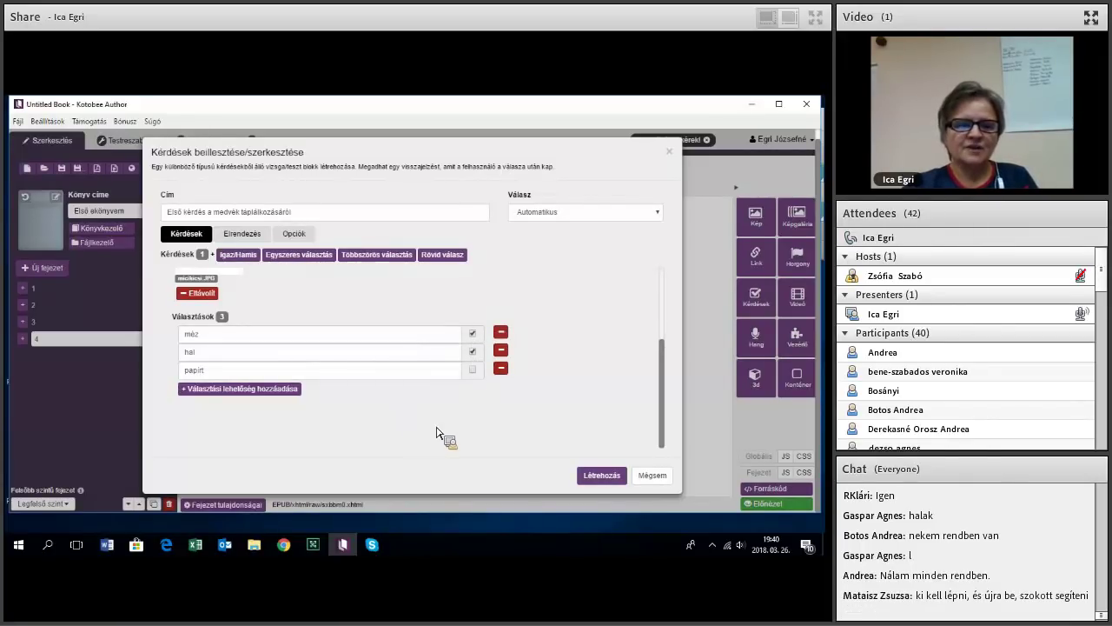
Create the question block in chapter 4 and add chapter 5 to the book
click(605, 479)
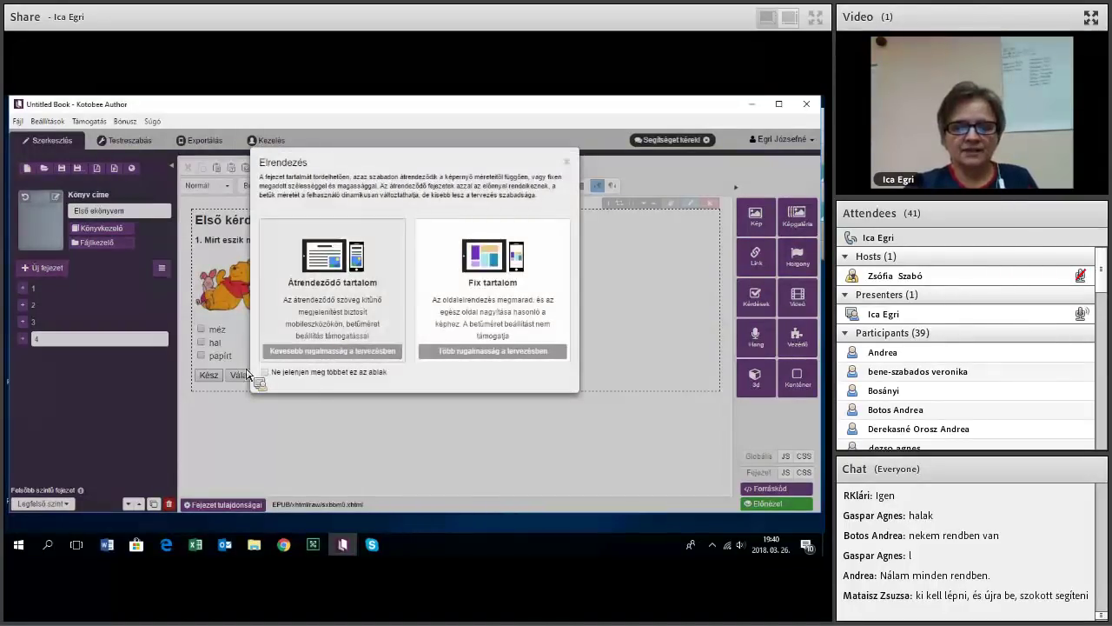
click(249, 374)
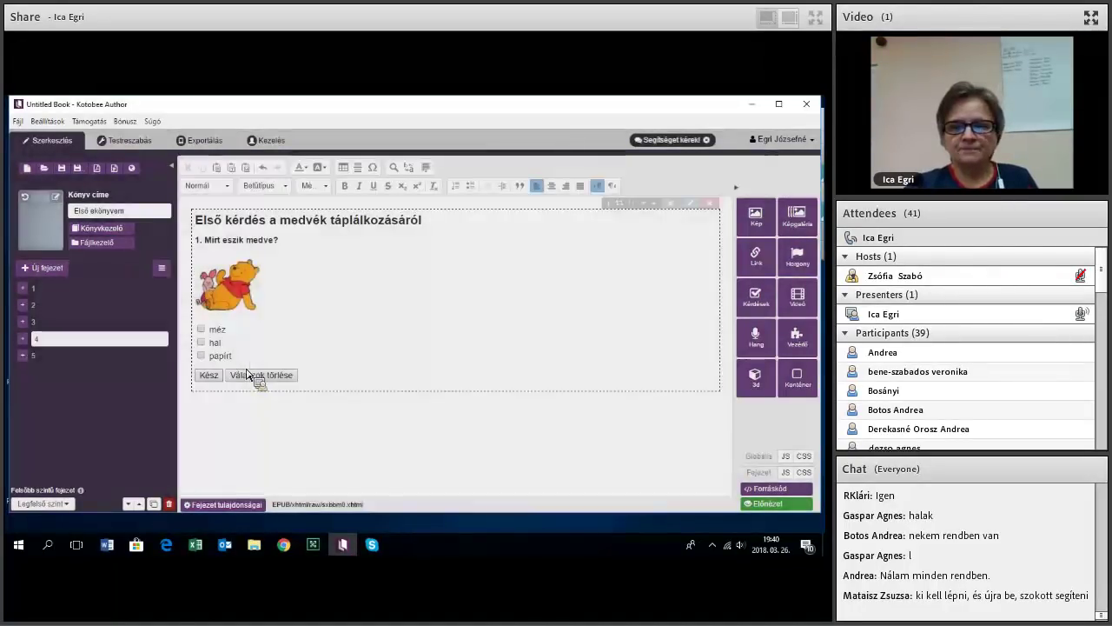
Start inserting a widget in chapter 5 and choose the pop-up type Felugró vezérlő
click(798, 339)
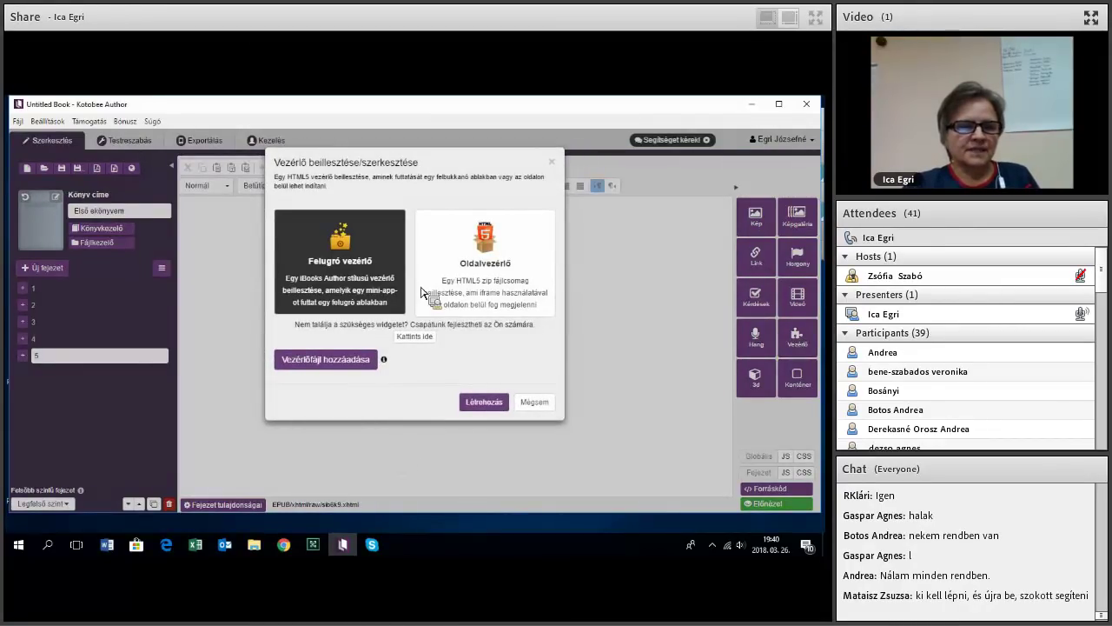
click(495, 252)
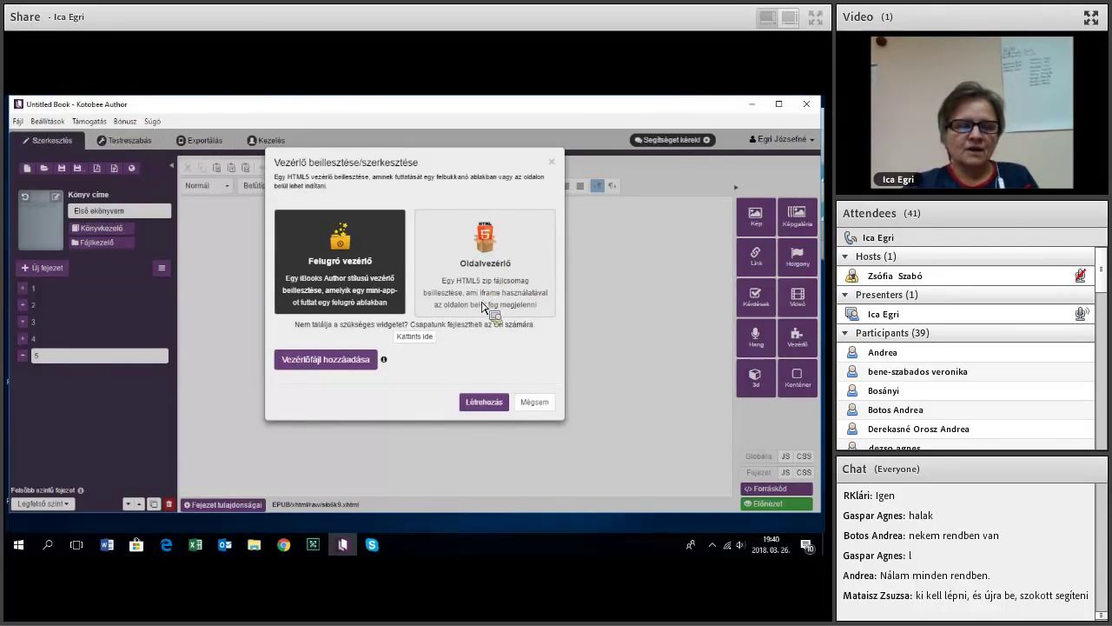
click(374, 269)
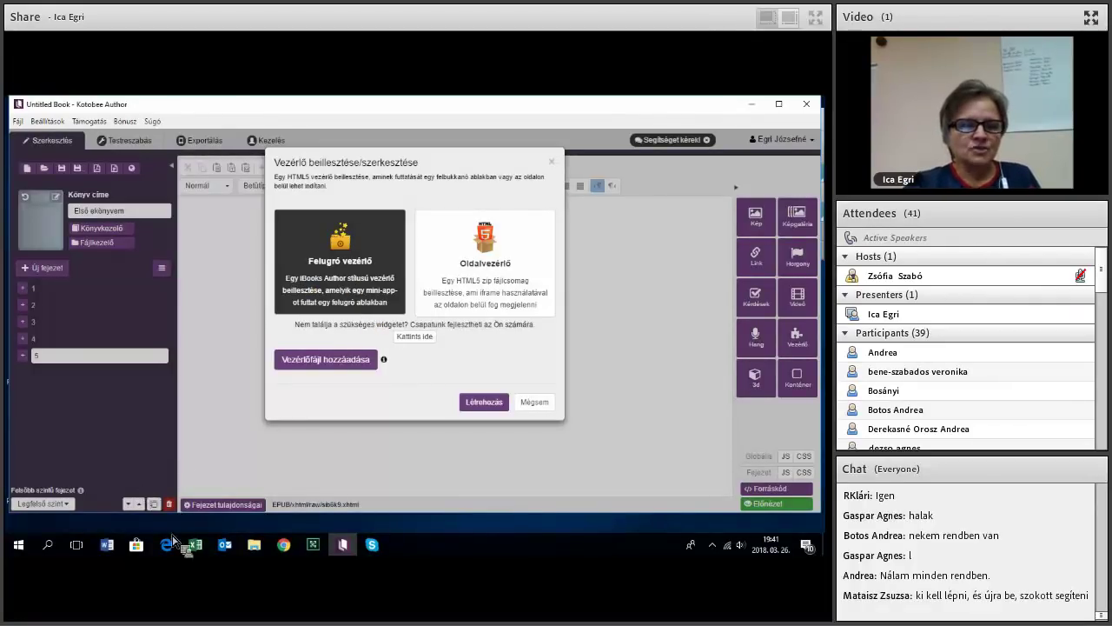
Switch to Chrome and browse the widget library on the Bookry site
drag(263, 552, 188, 116)
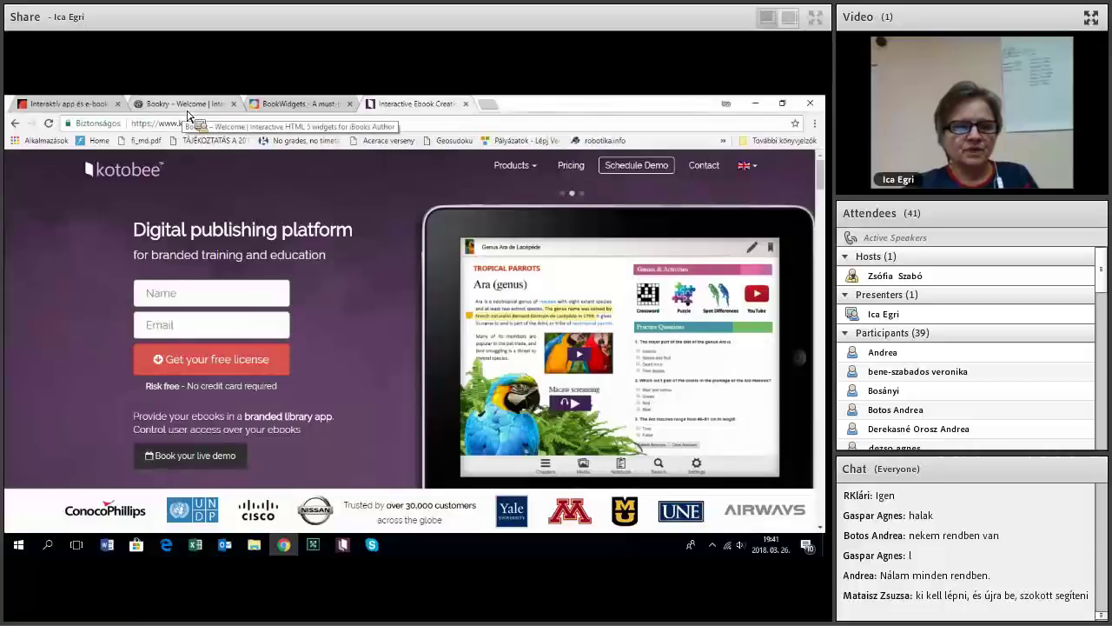
drag(187, 115, 646, 474)
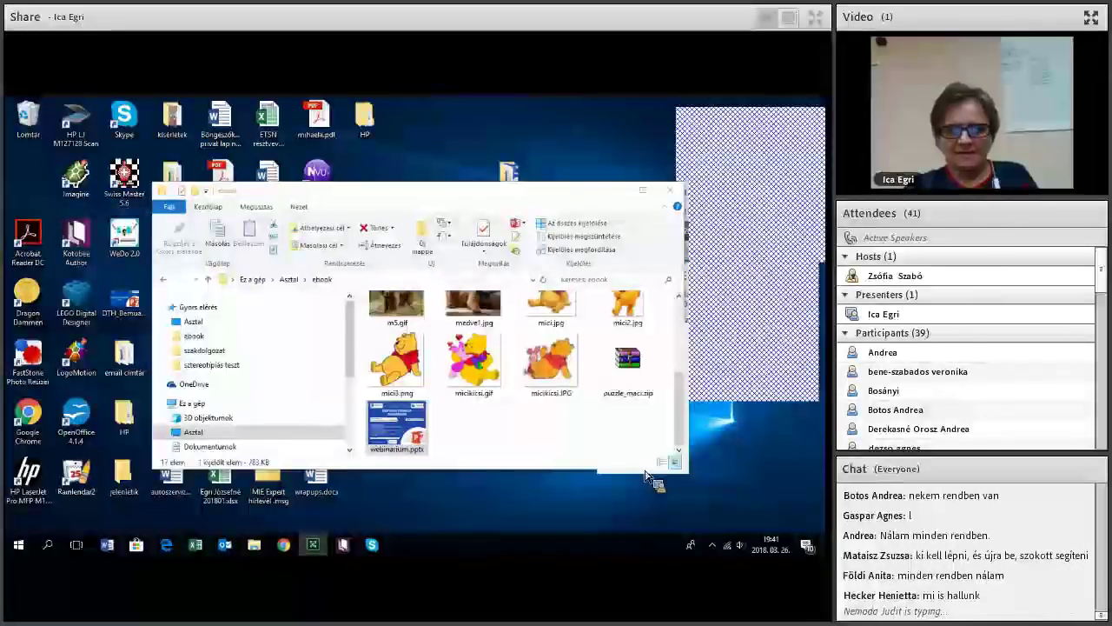
mouse_move(646, 475)
mouse_down()
mouse_move(632, 474)
mouse_move(665, 495)
mouse_move(631, 476)
mouse_up()
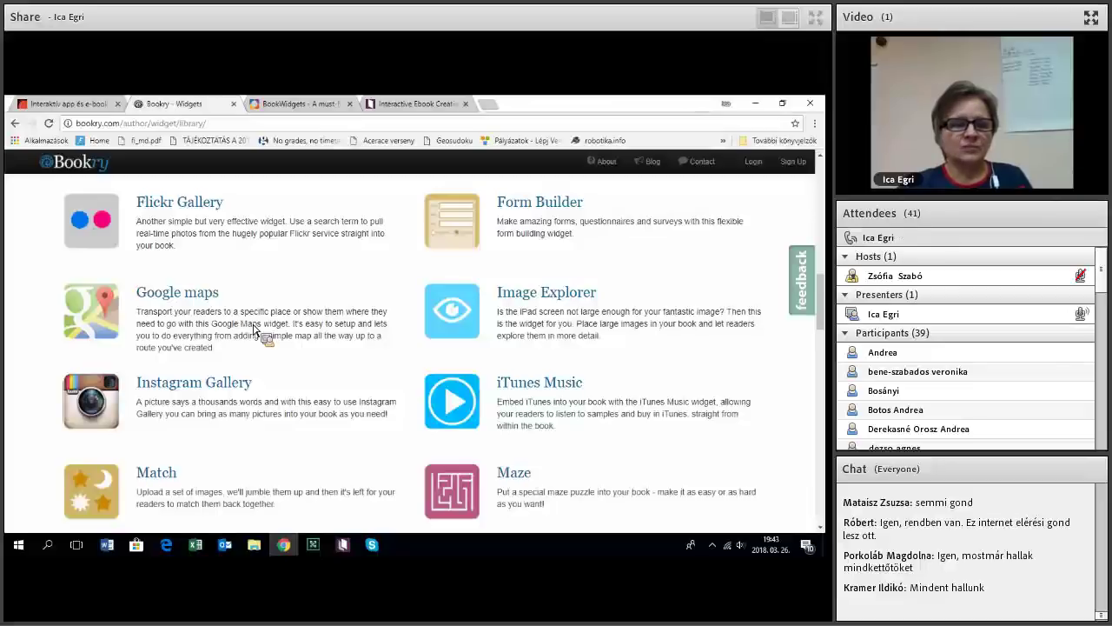
Open the BookWidgets site and look over its home page
click(297, 105)
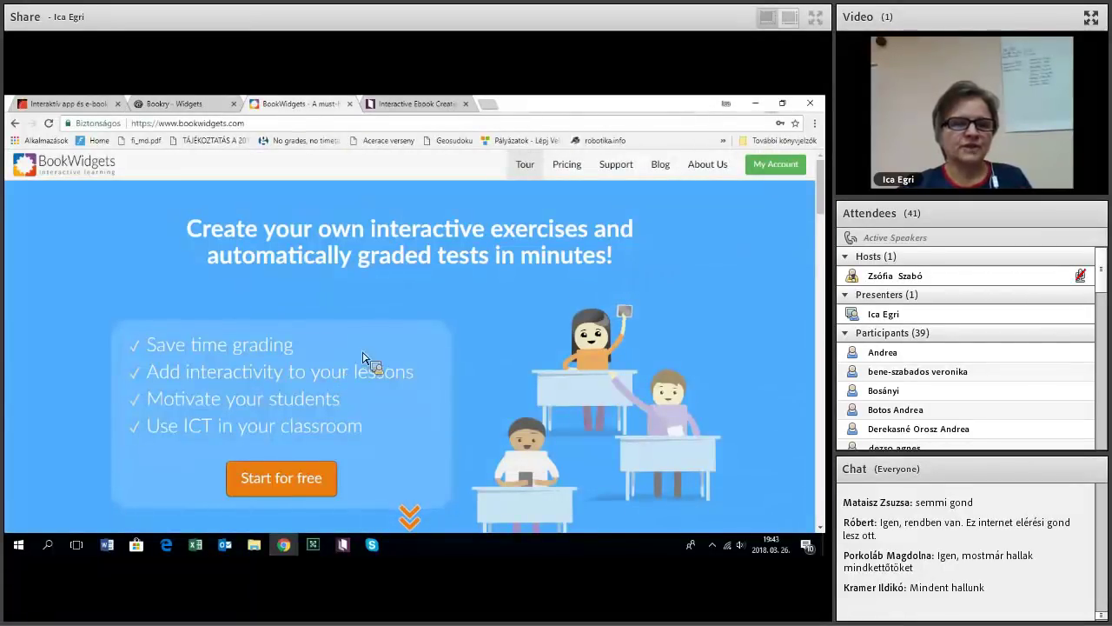
scroll(265, 305, down, 3)
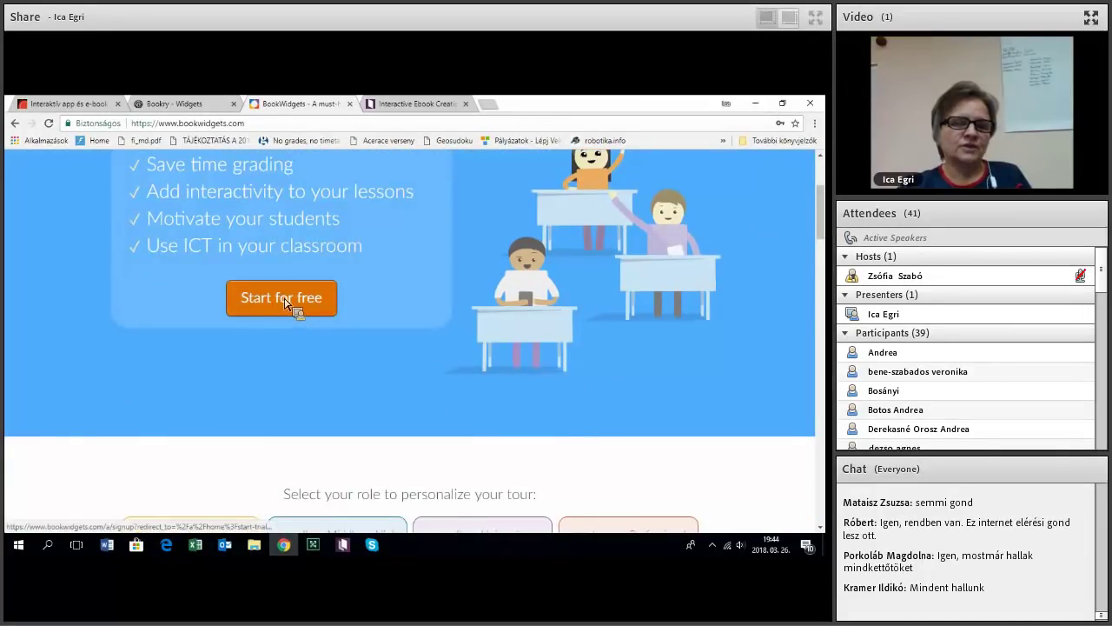
scroll(287, 302, up, 3)
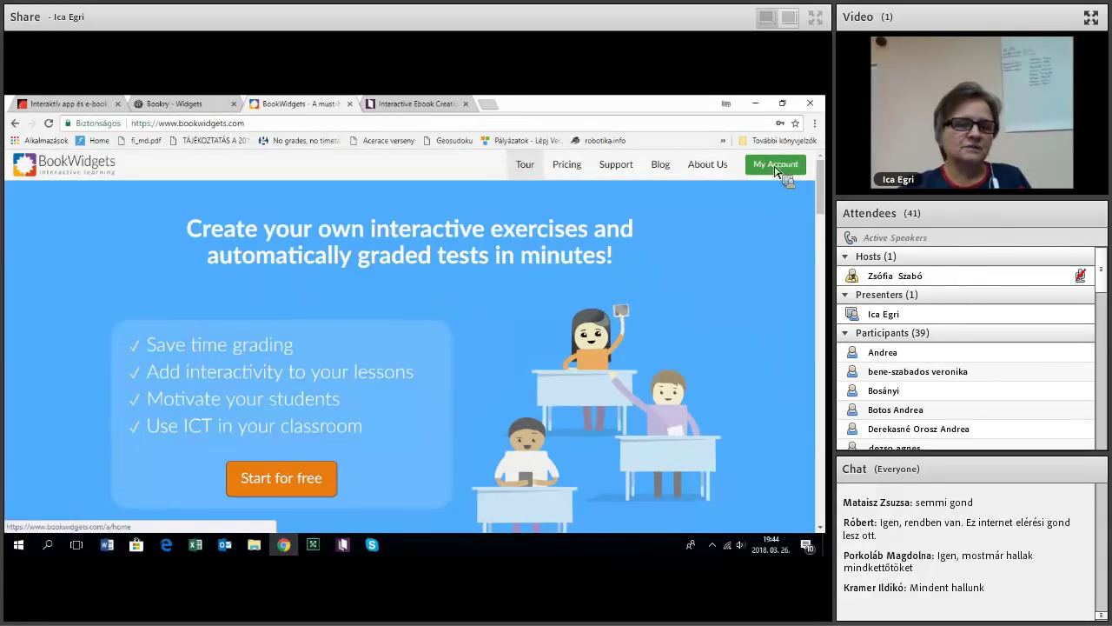
Open the BookWidgets account and review the saved widgets and the account's Home page
click(776, 170)
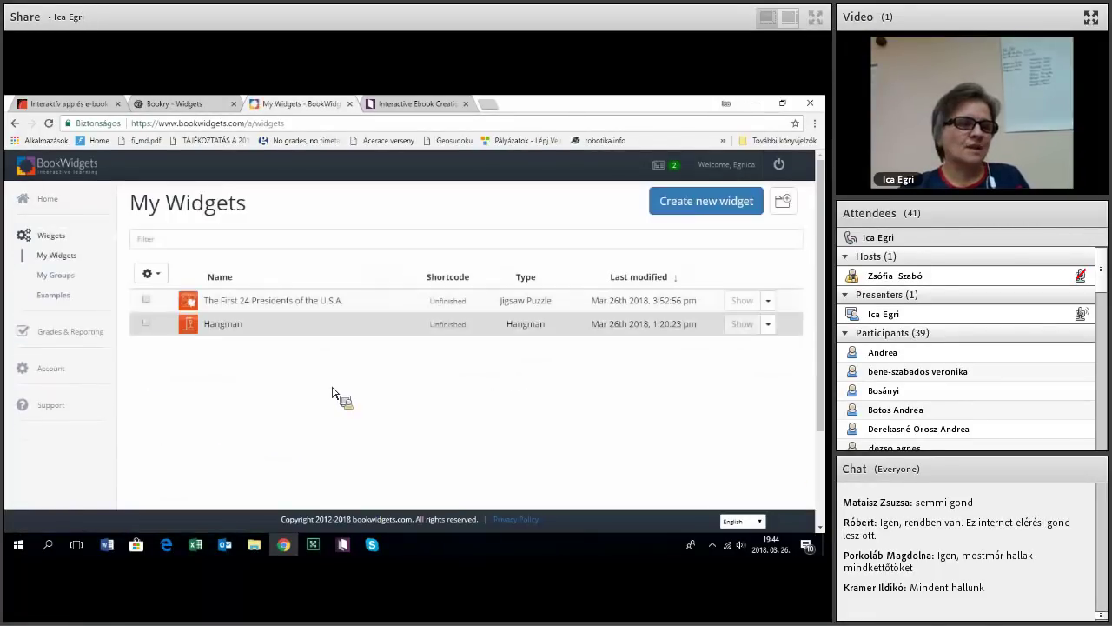
click(46, 238)
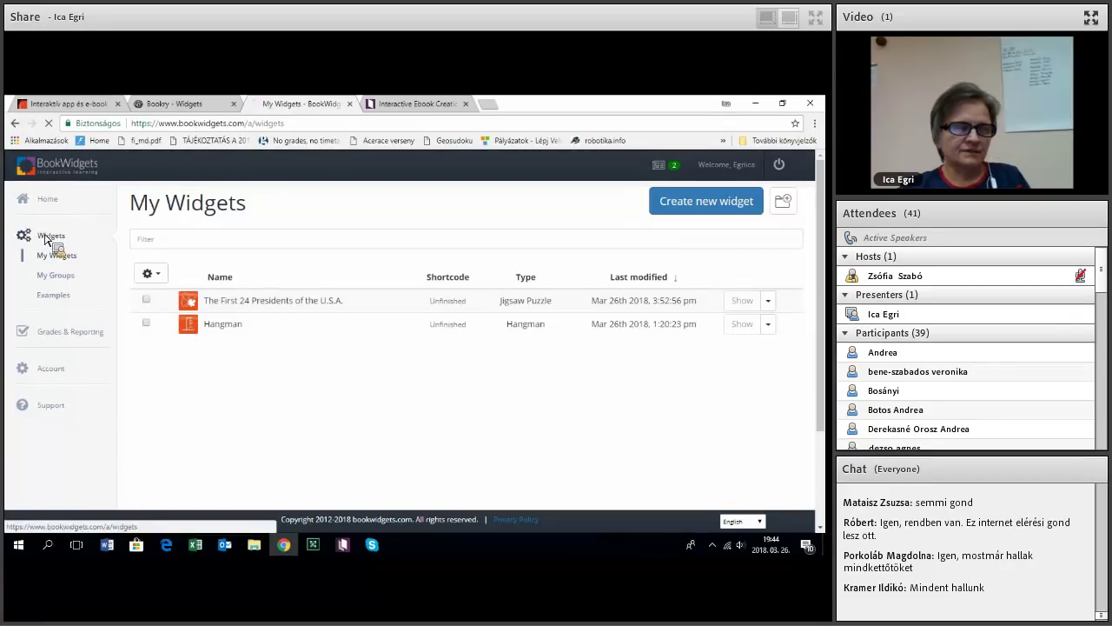
click(50, 200)
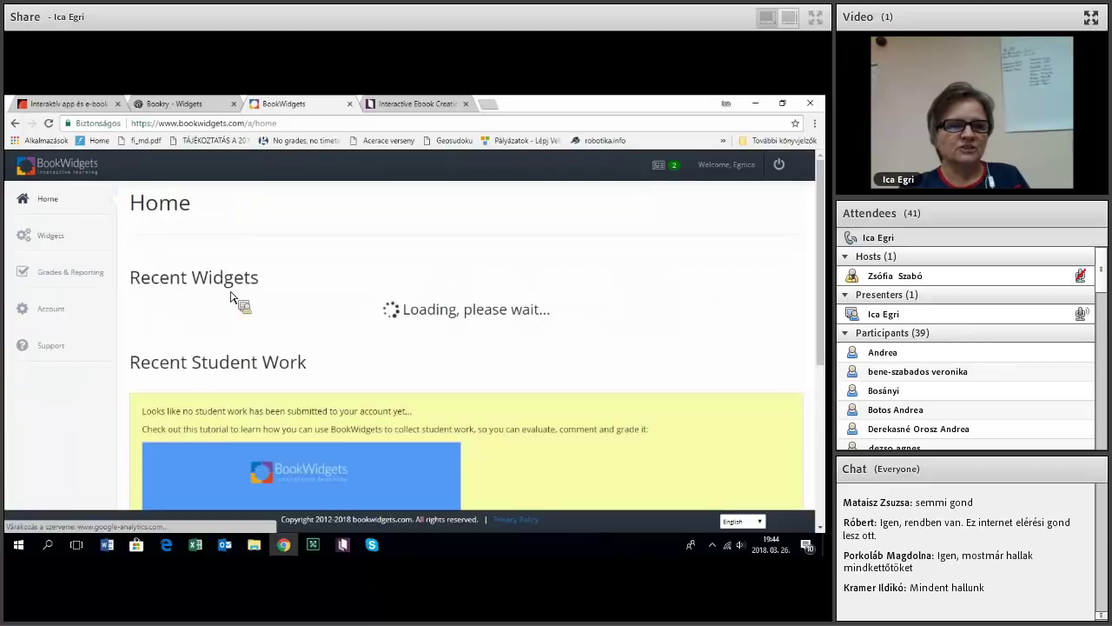
scroll(330, 422, down, 5)
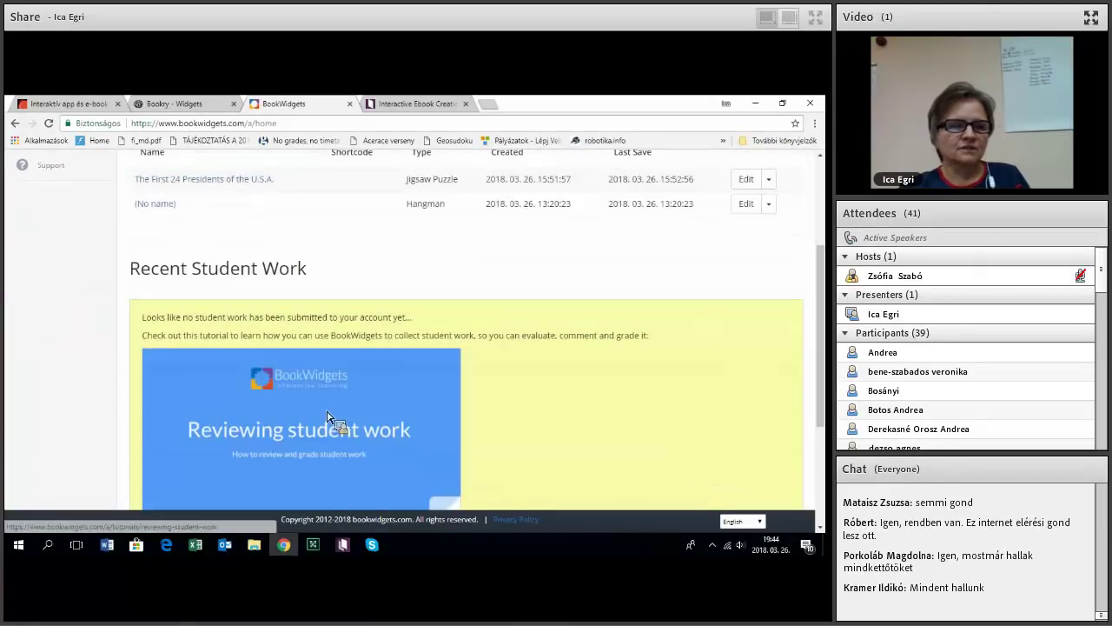
scroll(656, 309, up, 4)
scroll(656, 308, up, 2)
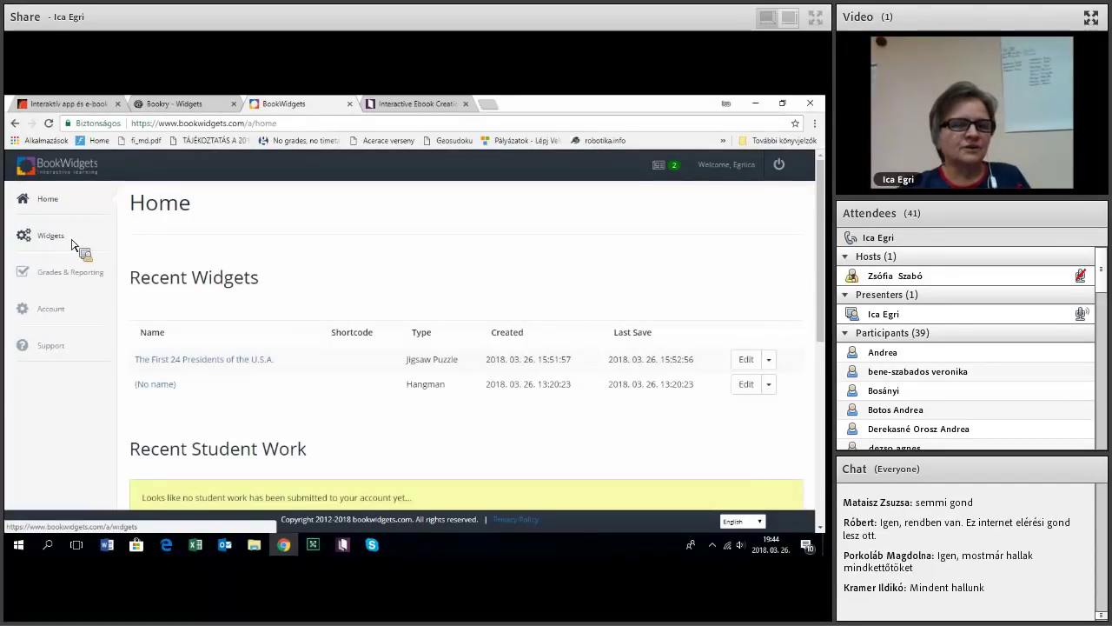
Open the jigsaw puzzle widget "The First 24 Presidents of the U.S.A." and check the ebook folder for puzzle_maci.zip
click(213, 363)
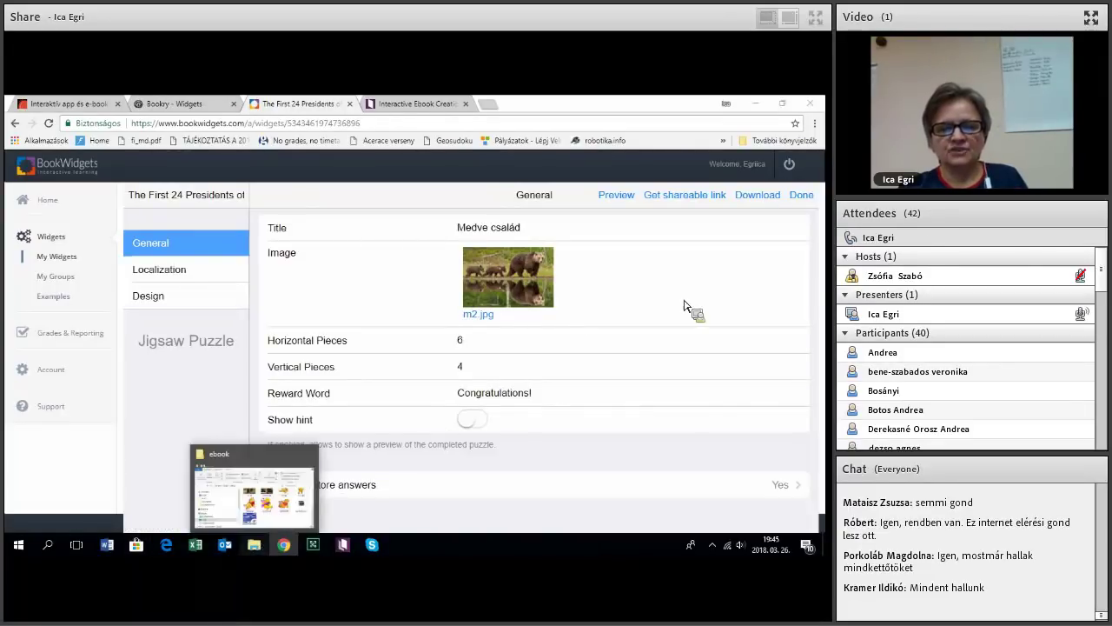
click(253, 544)
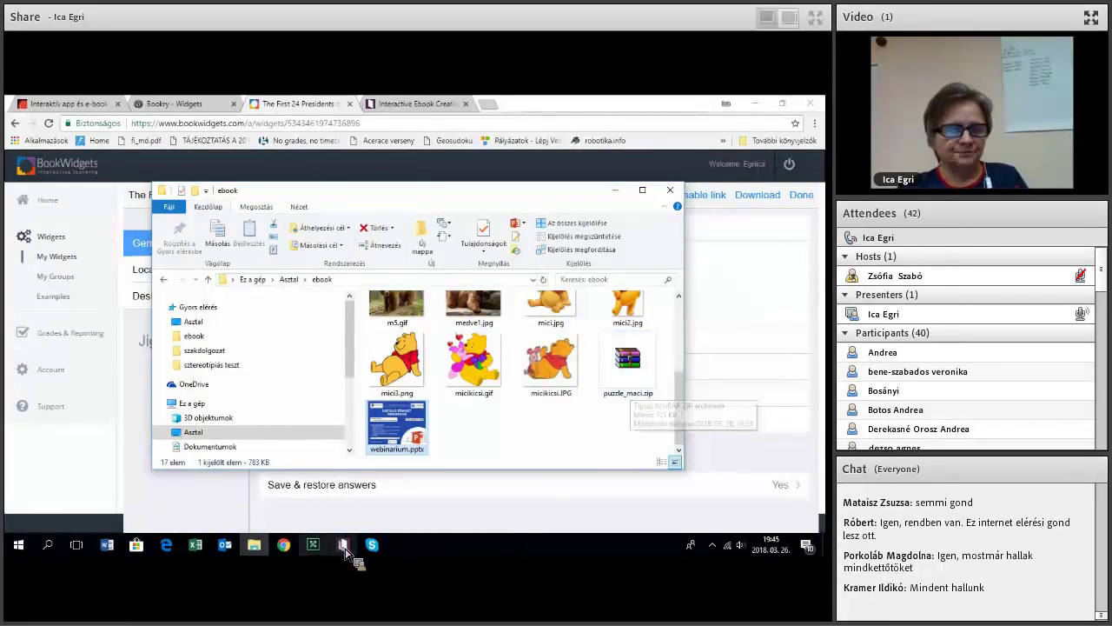
Return to Kotobee Author and insert puzzle_maci.zip as a pop-up widget in chapter 5
drag(346, 500, 291, 251)
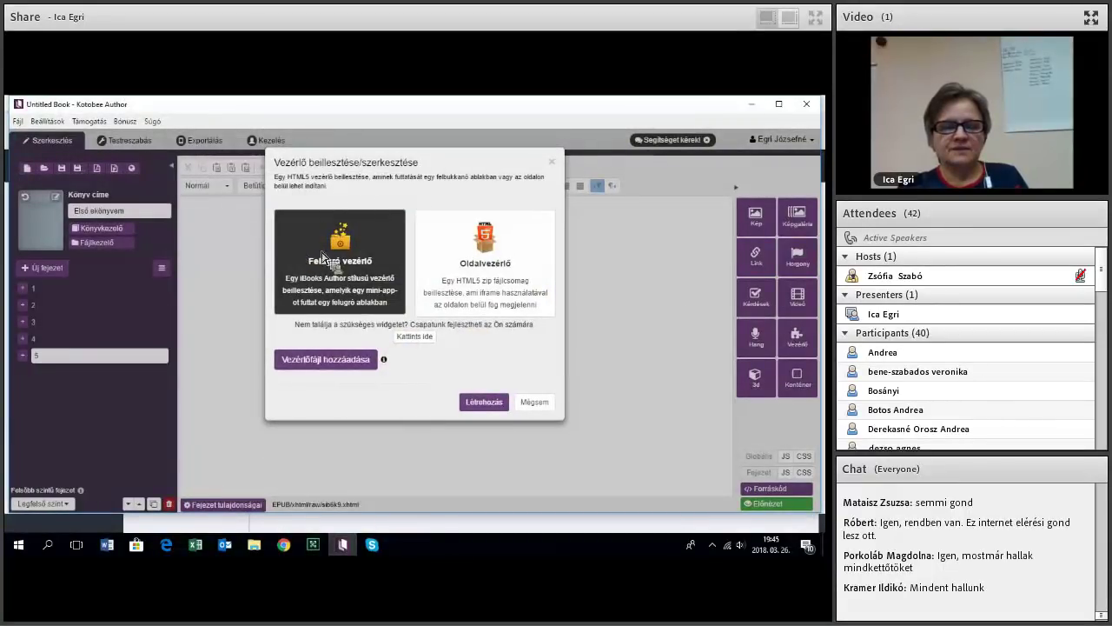
drag(830, 330, 808, 332)
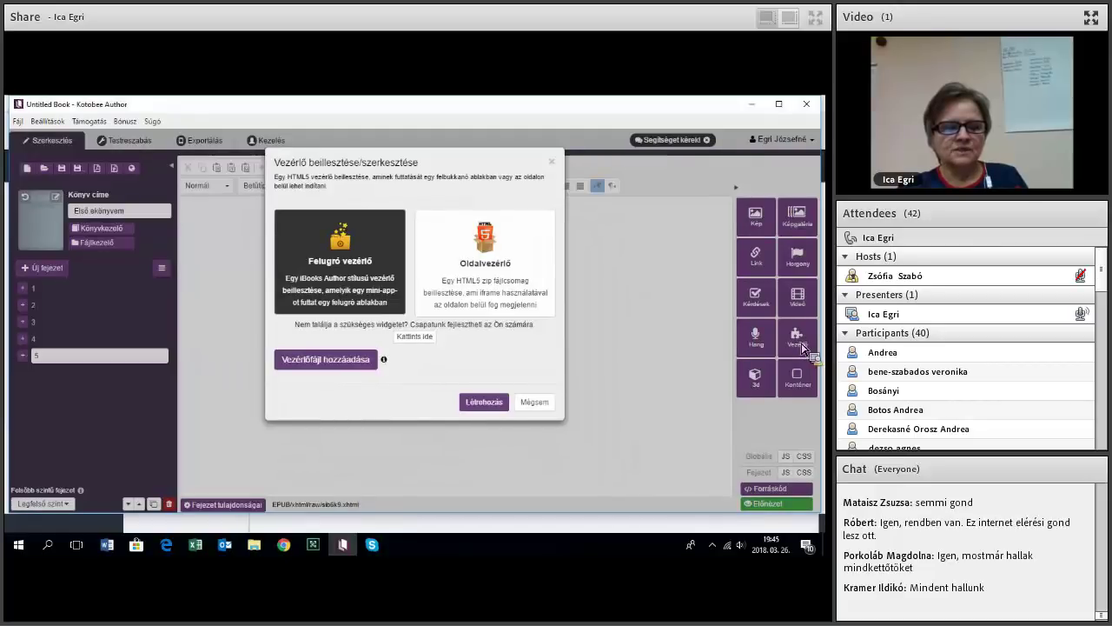
click(330, 364)
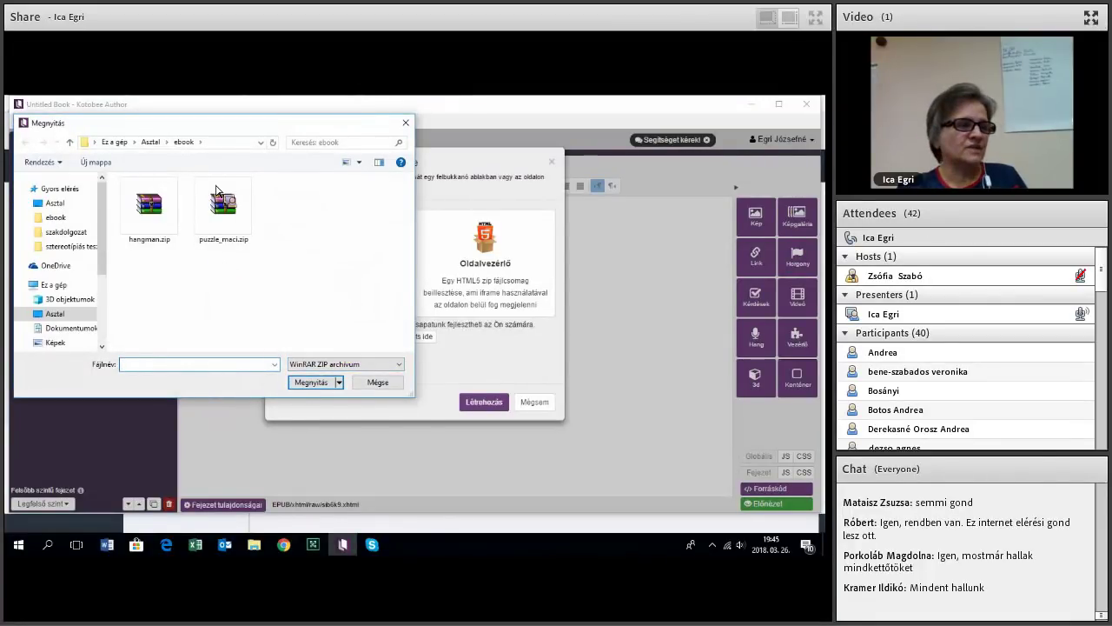
click(313, 383)
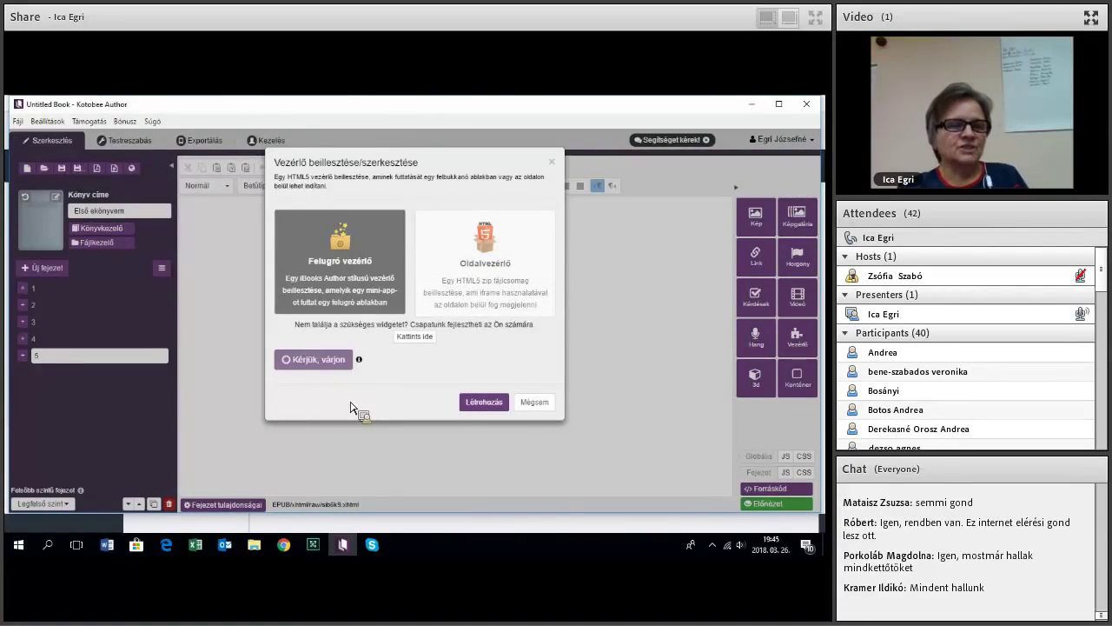
scroll(356, 380, down, 1)
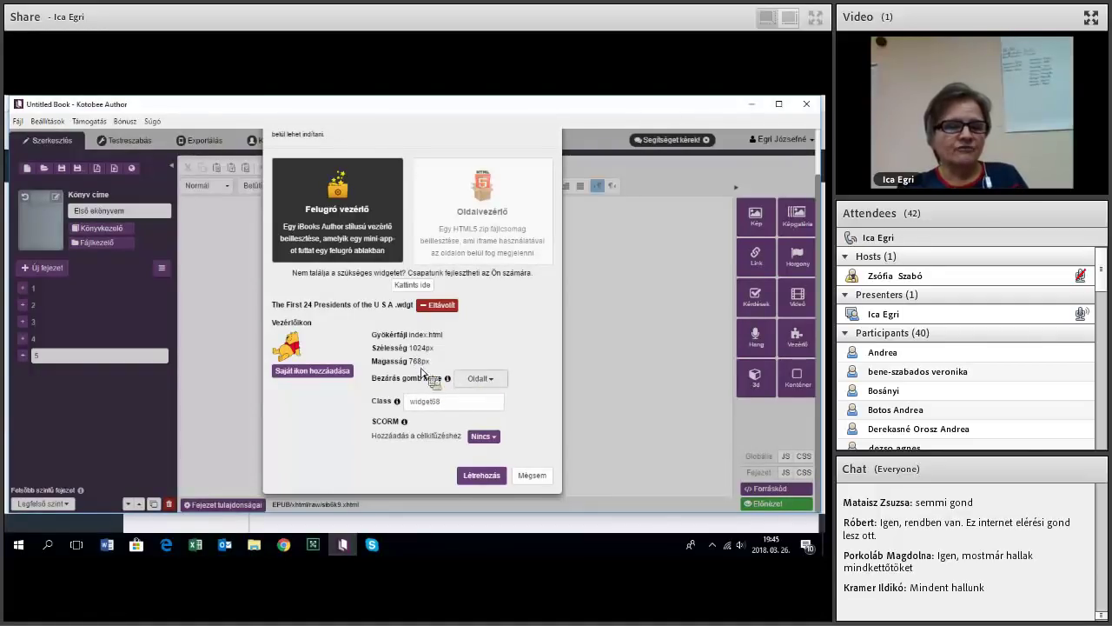
click(483, 475)
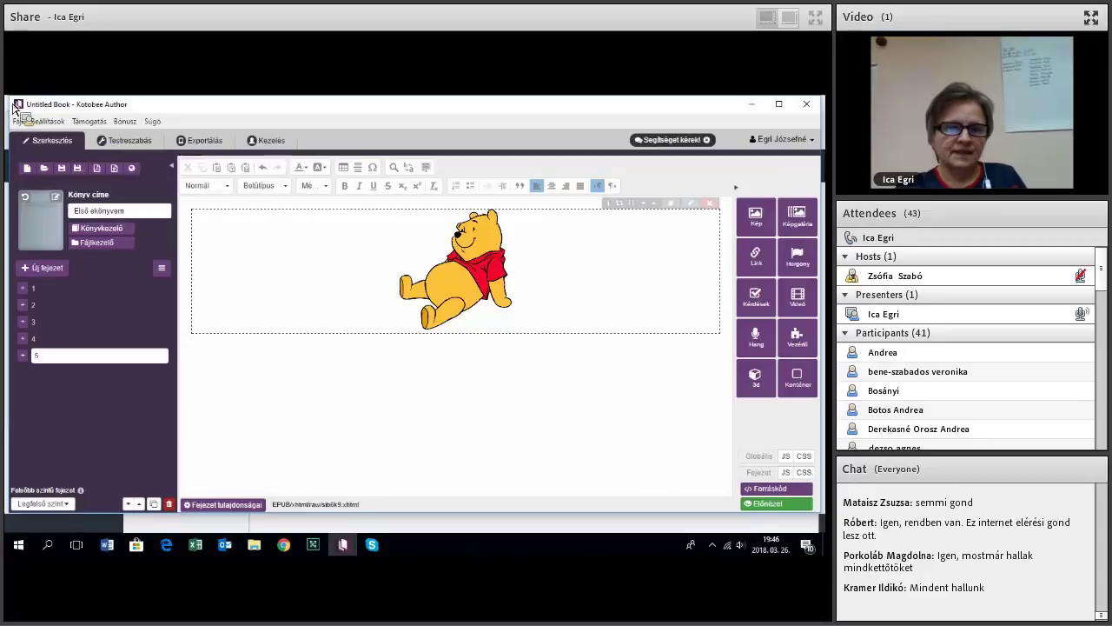
Open the book's customization preview, dismiss its help message and preview the book on the Számítógép monitor platform
click(130, 140)
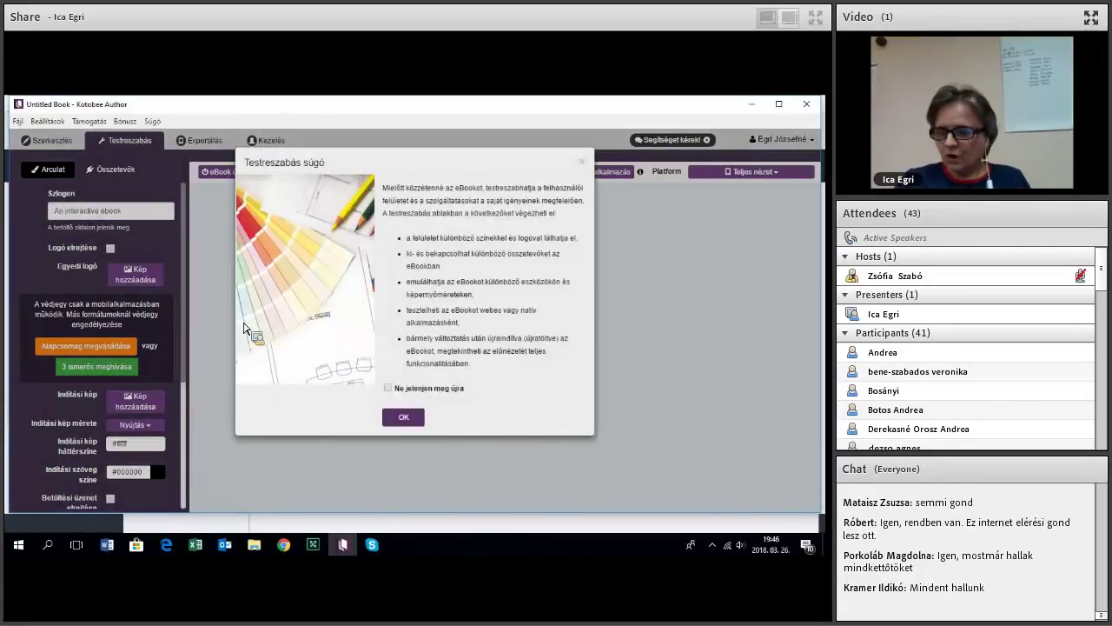
click(404, 417)
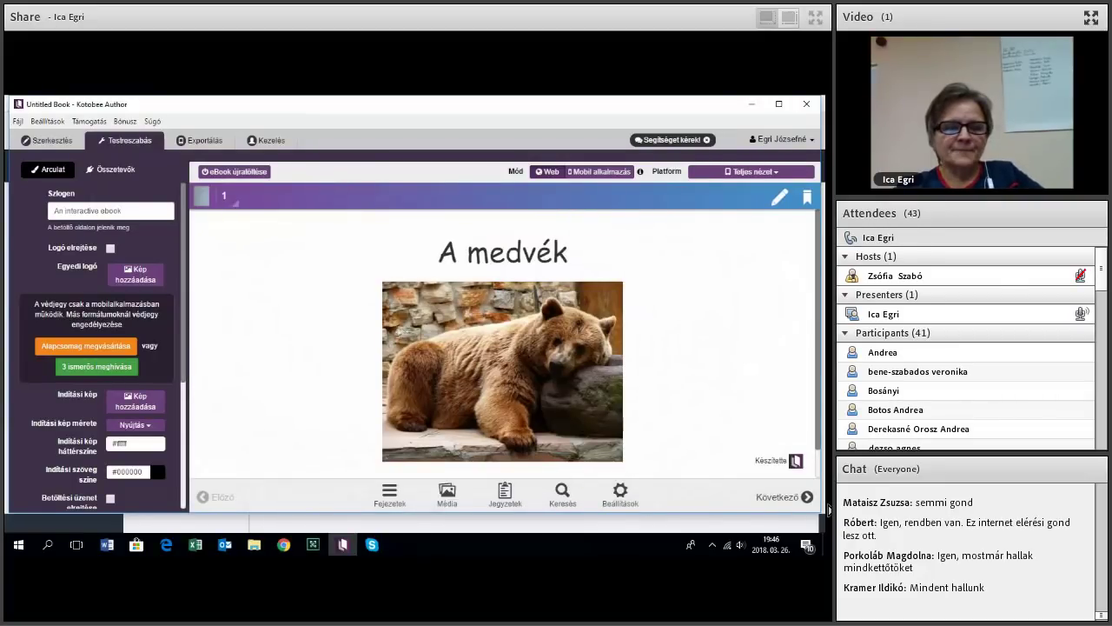
click(770, 172)
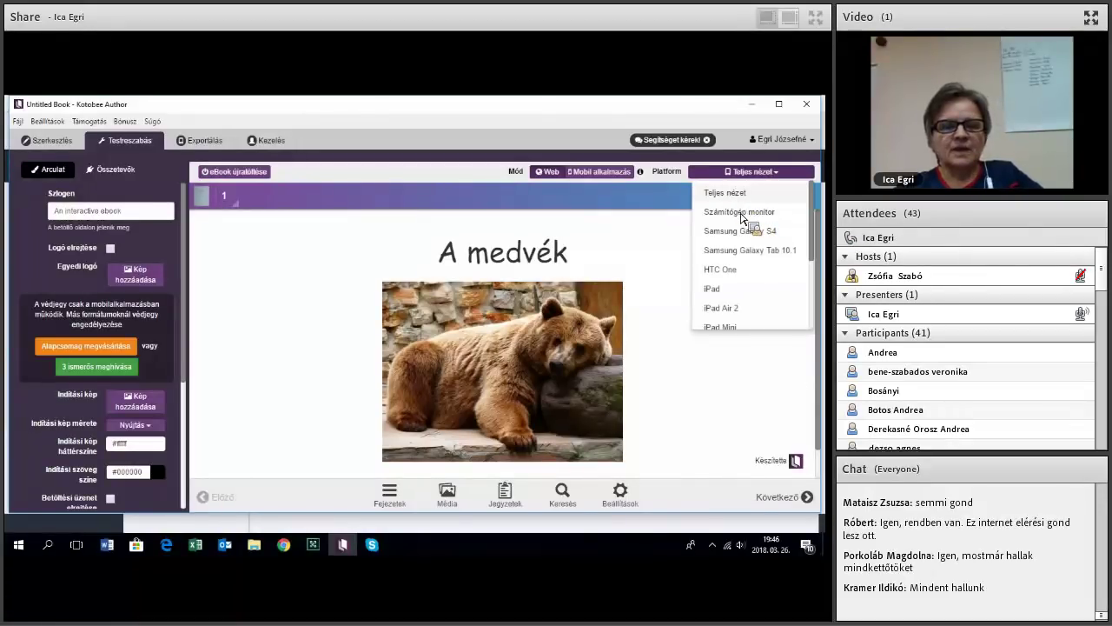
click(741, 213)
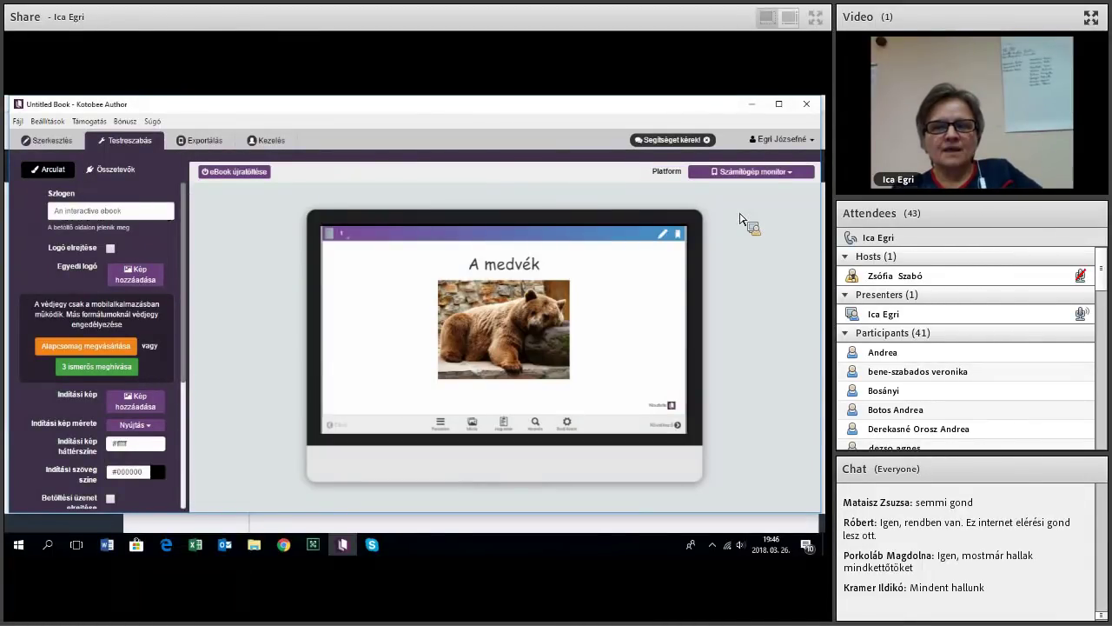
Preview the book on the Samsung Galaxy S4 and on the iPad Mini
click(789, 174)
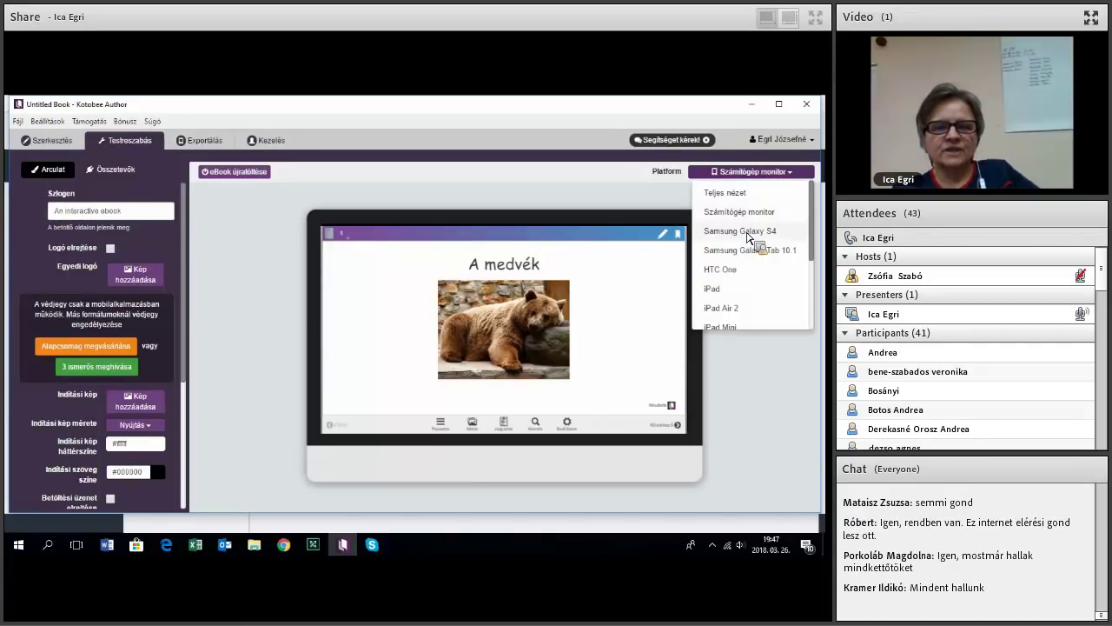
click(740, 231)
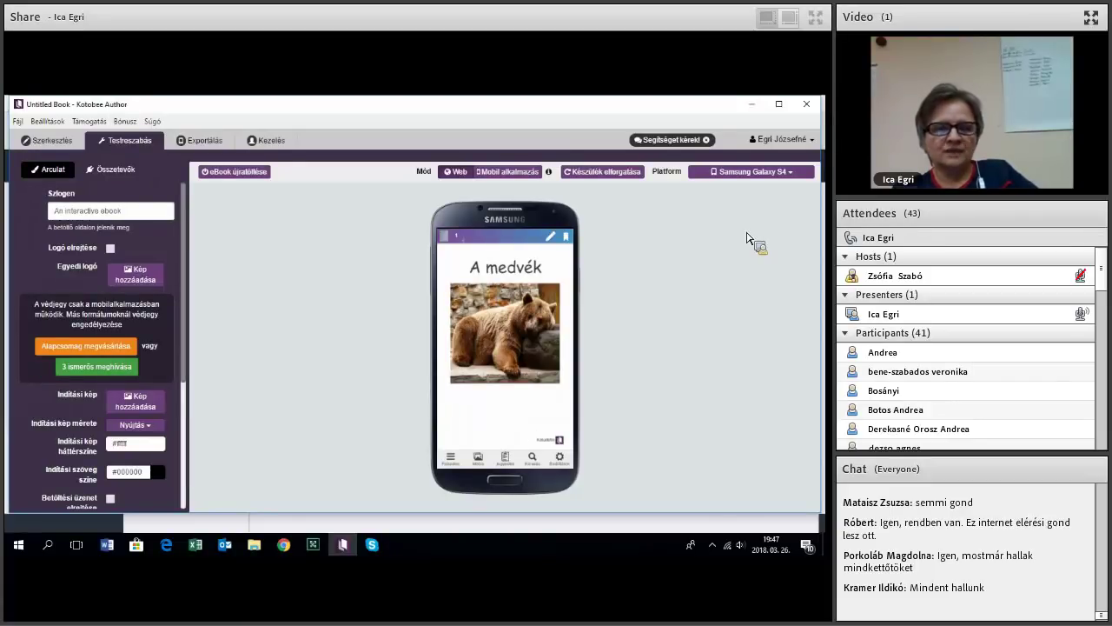
click(791, 178)
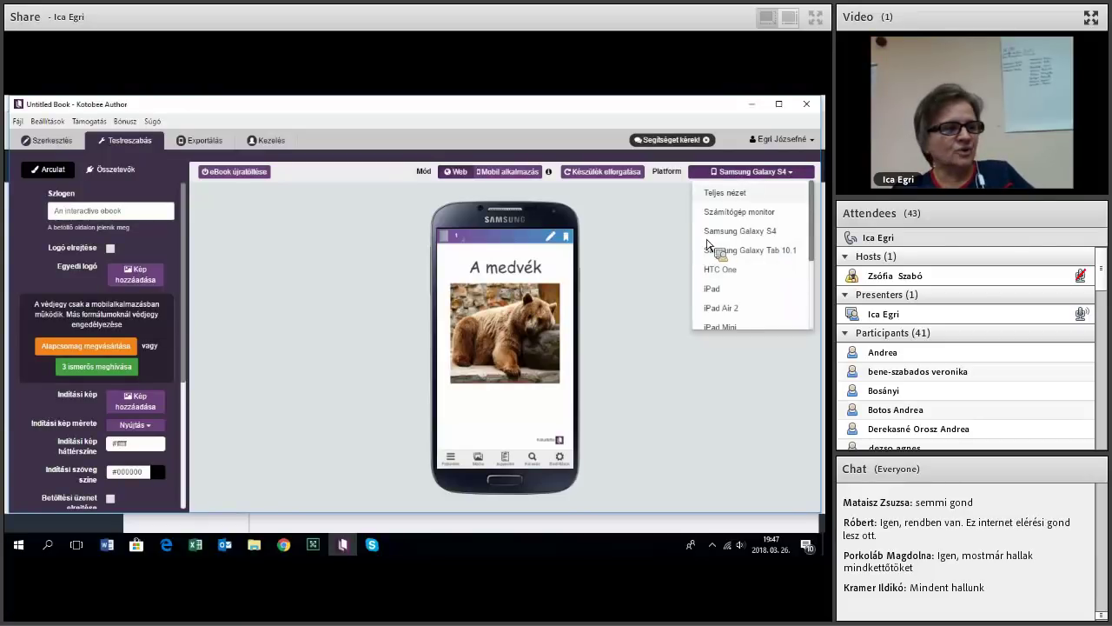
scroll(720, 203, down, 2)
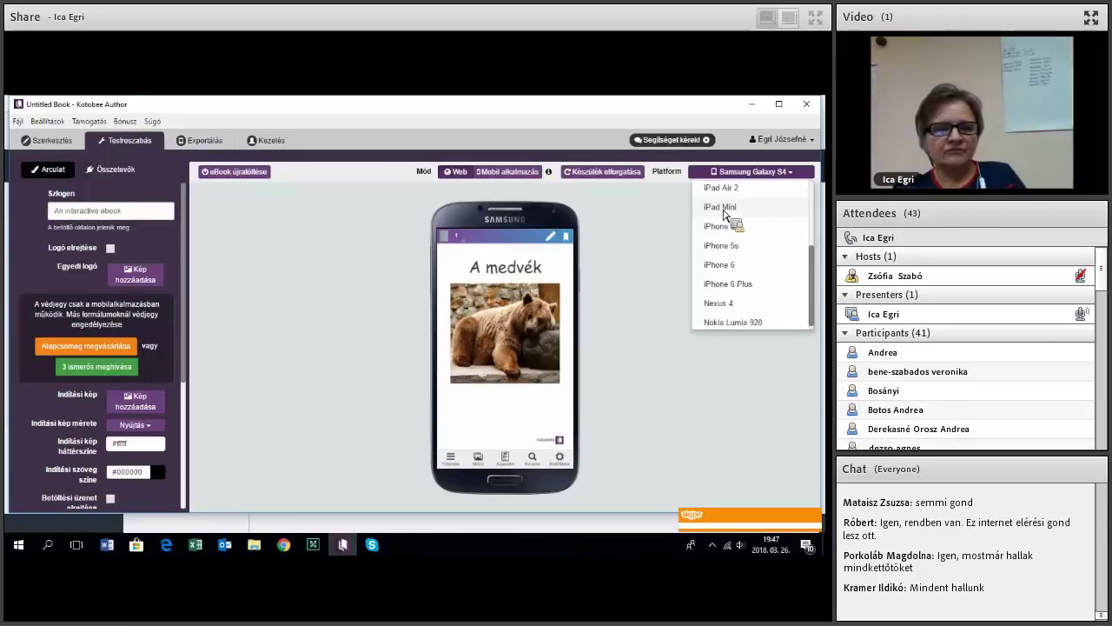
click(724, 211)
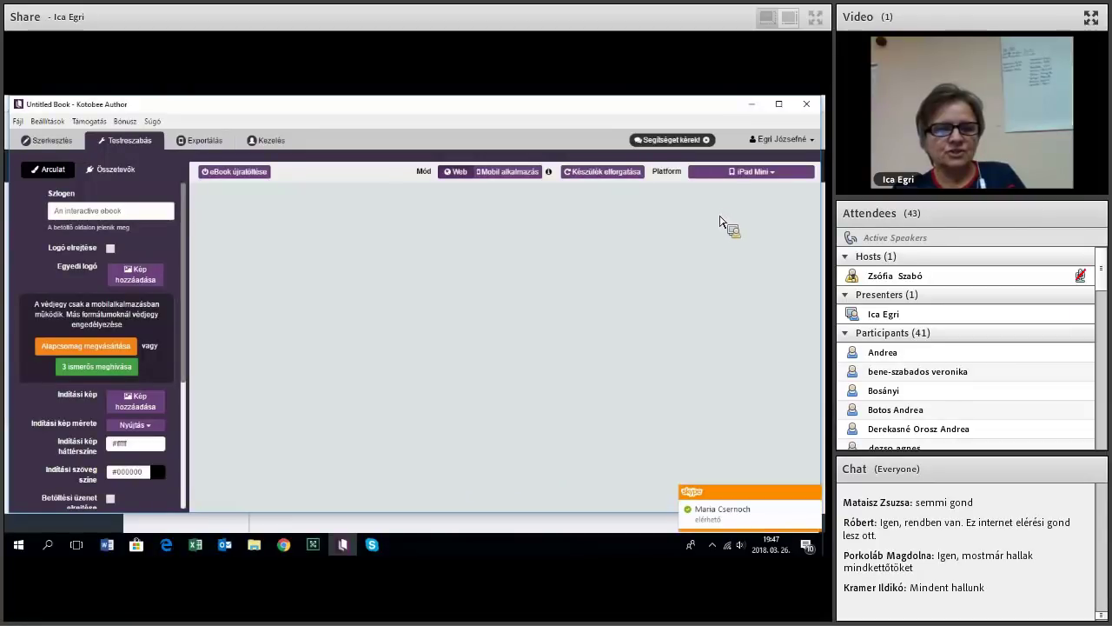
Switch the book preview from the iPad Mini to the Teljes nézet platform
click(776, 173)
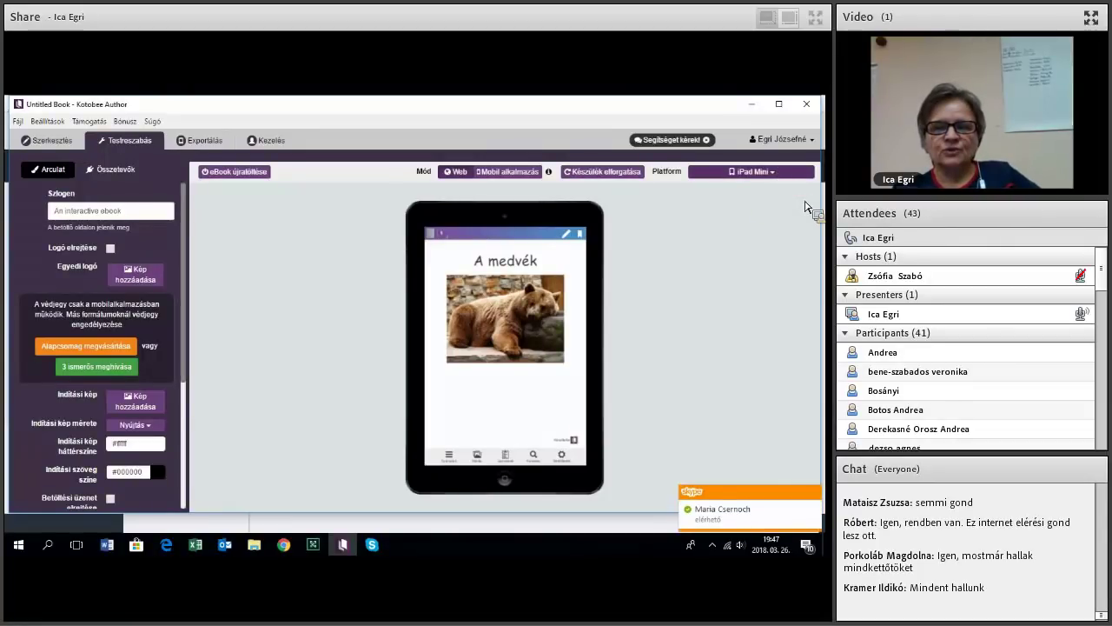
scroll(814, 248, up, 3)
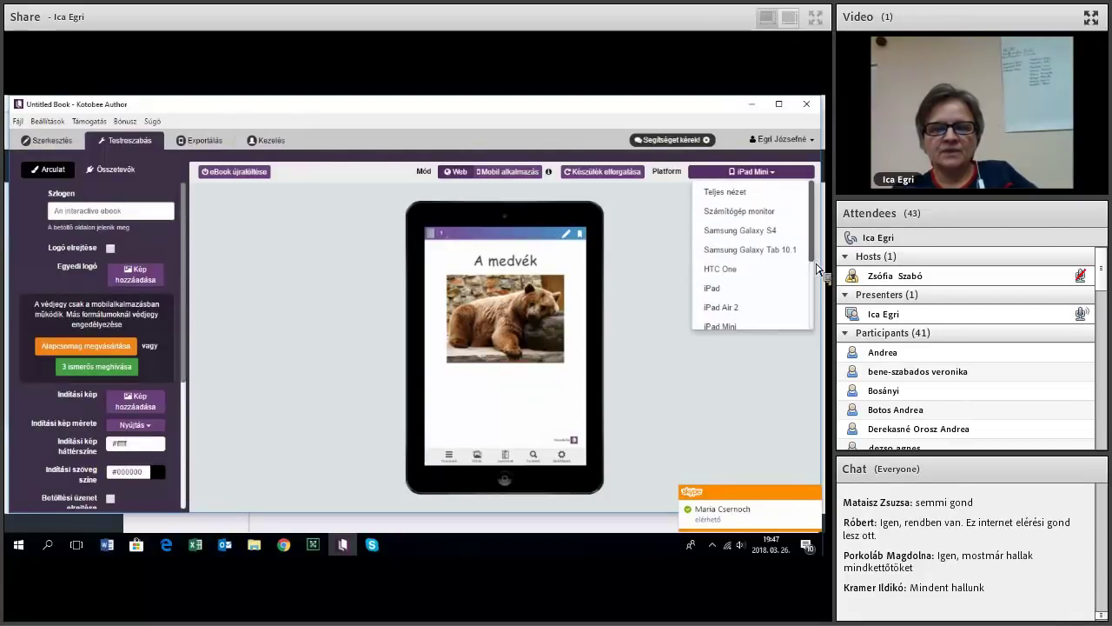
scroll(815, 239, down, 4)
scroll(816, 213, up, 2)
scroll(815, 213, up, 2)
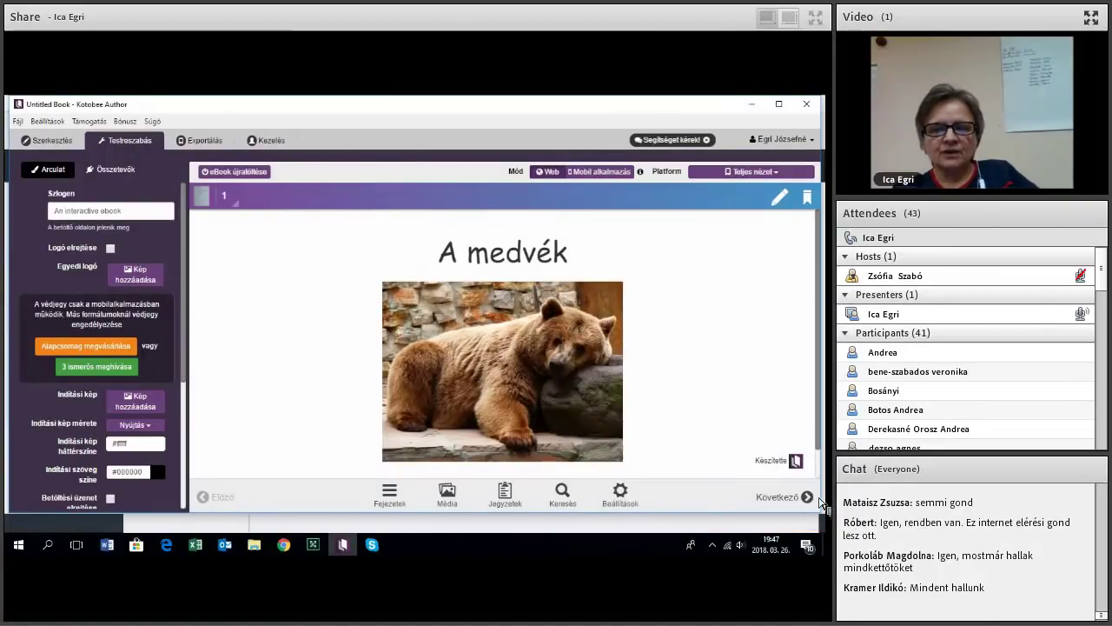
Go to page 2 of the previewed book and browse through the bear pictures in its gallery
click(807, 498)
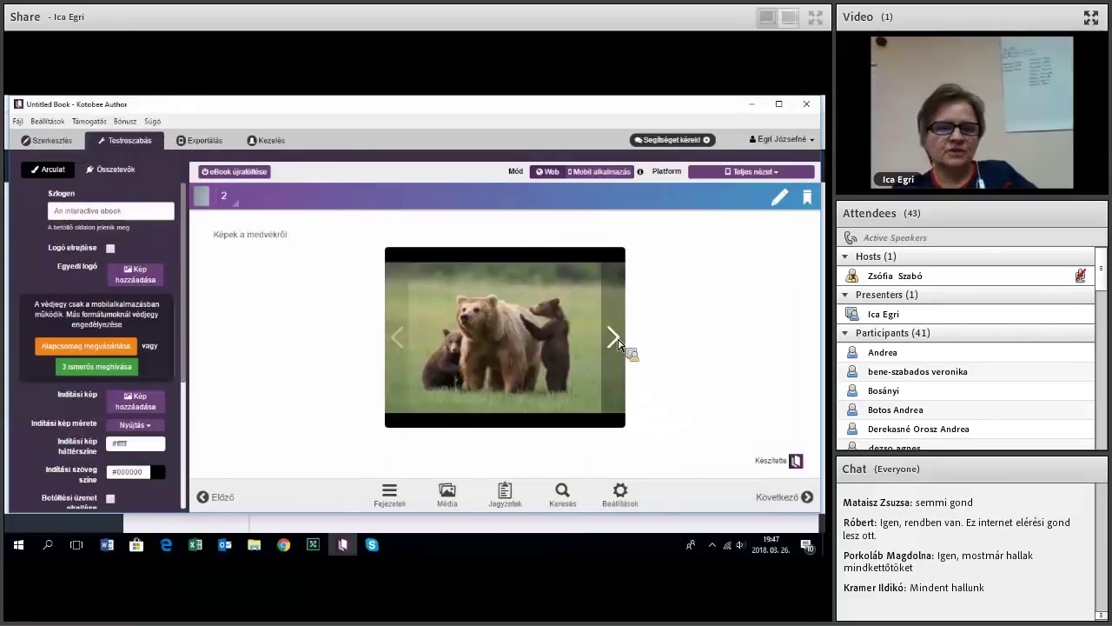
click(614, 338)
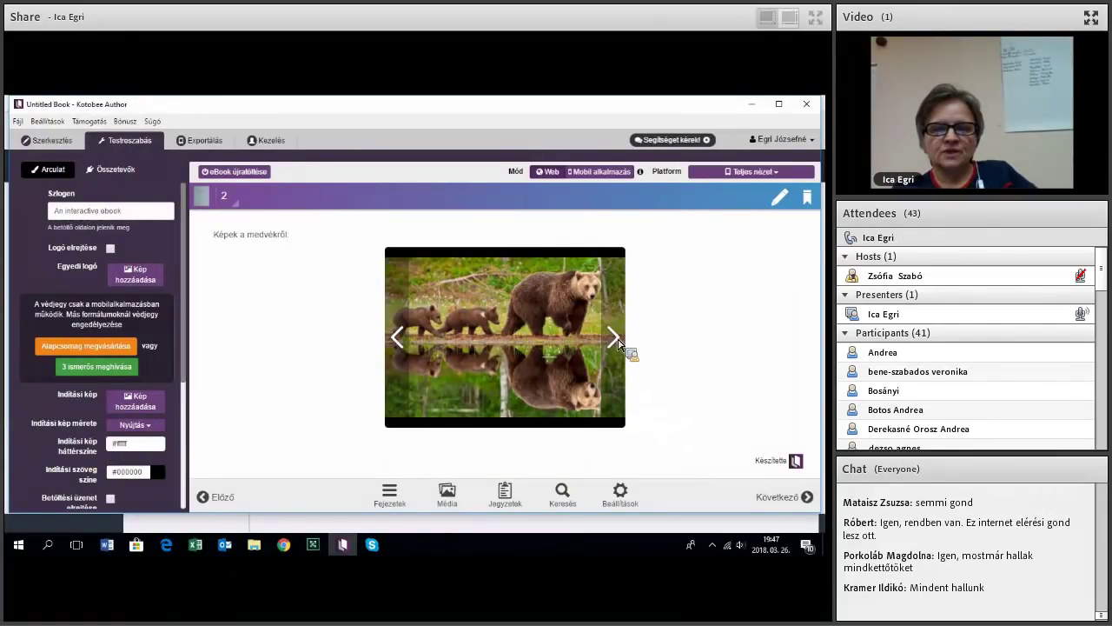
click(616, 341)
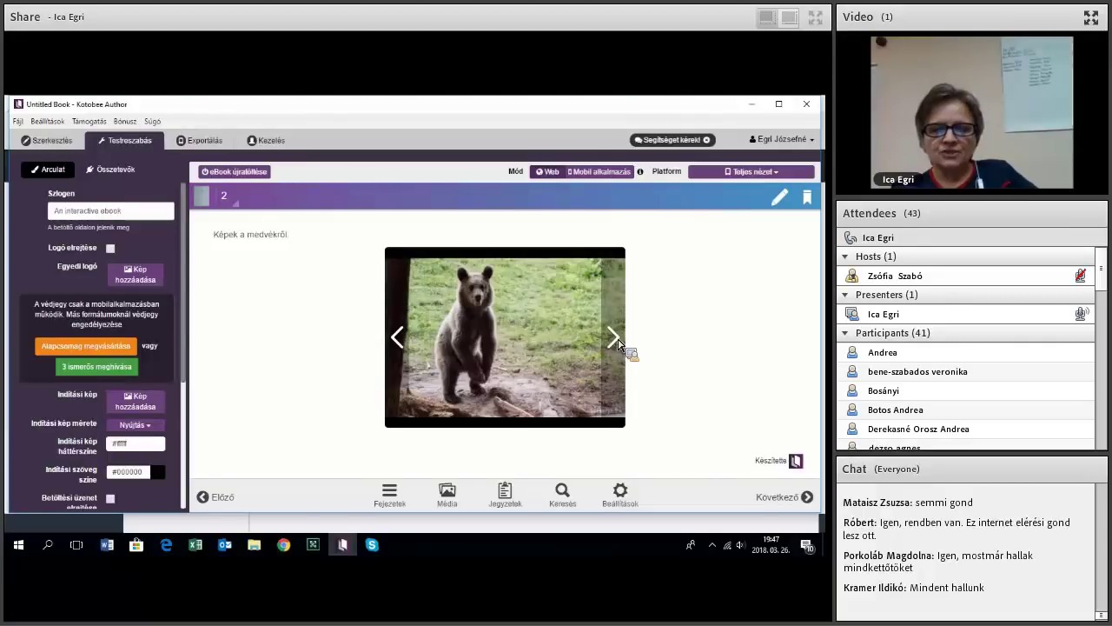
click(617, 340)
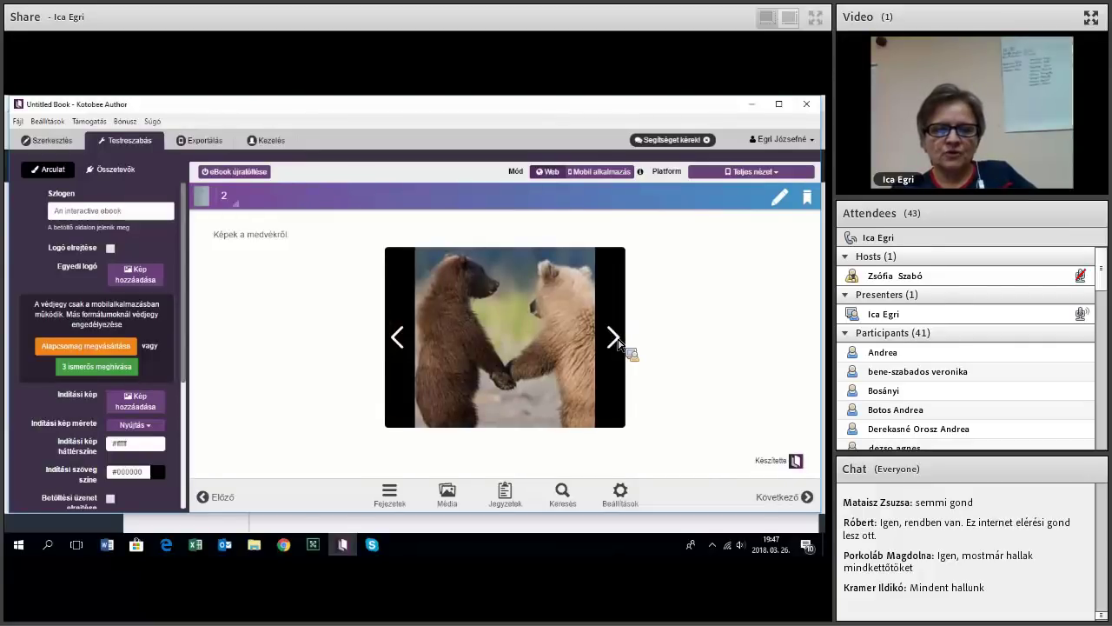
click(617, 340)
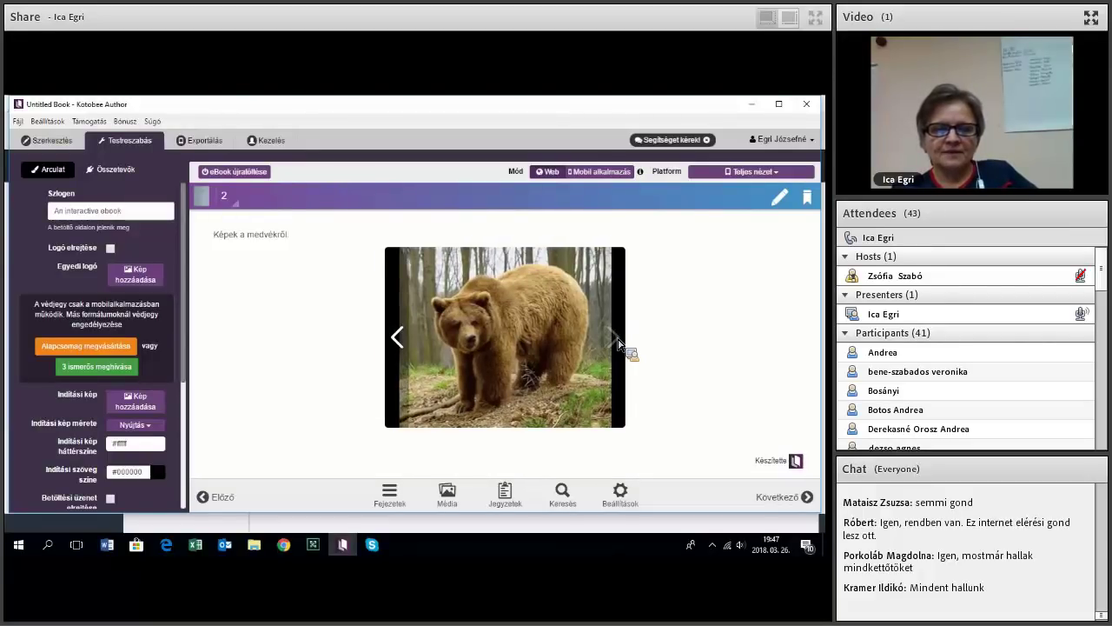
click(399, 339)
Go to page 3 of the preview, play the bear video and pause it
click(808, 497)
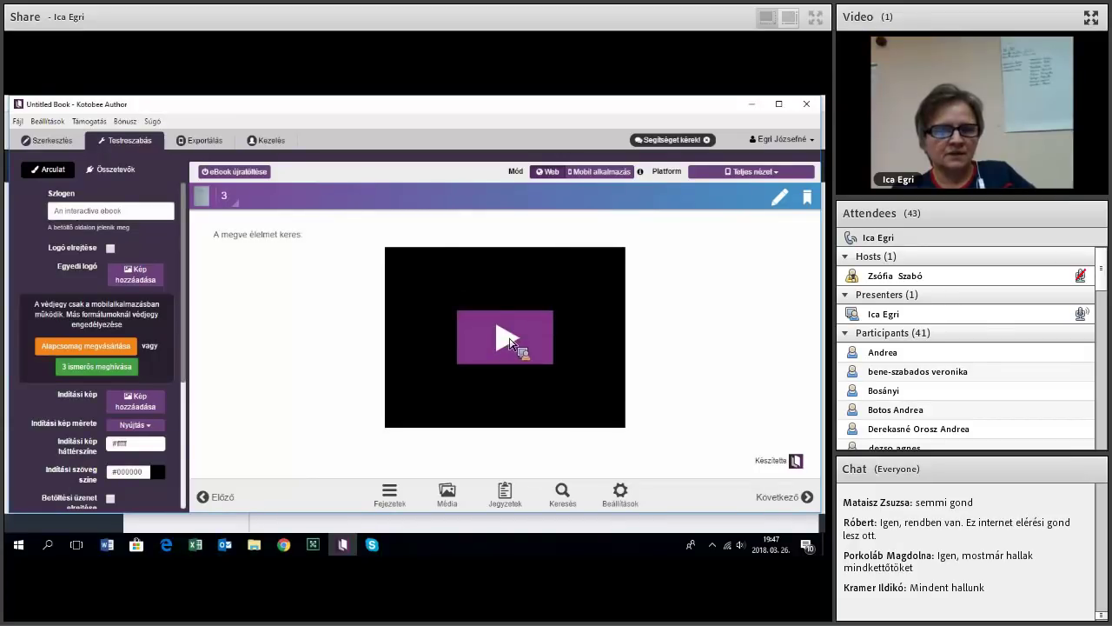
click(510, 345)
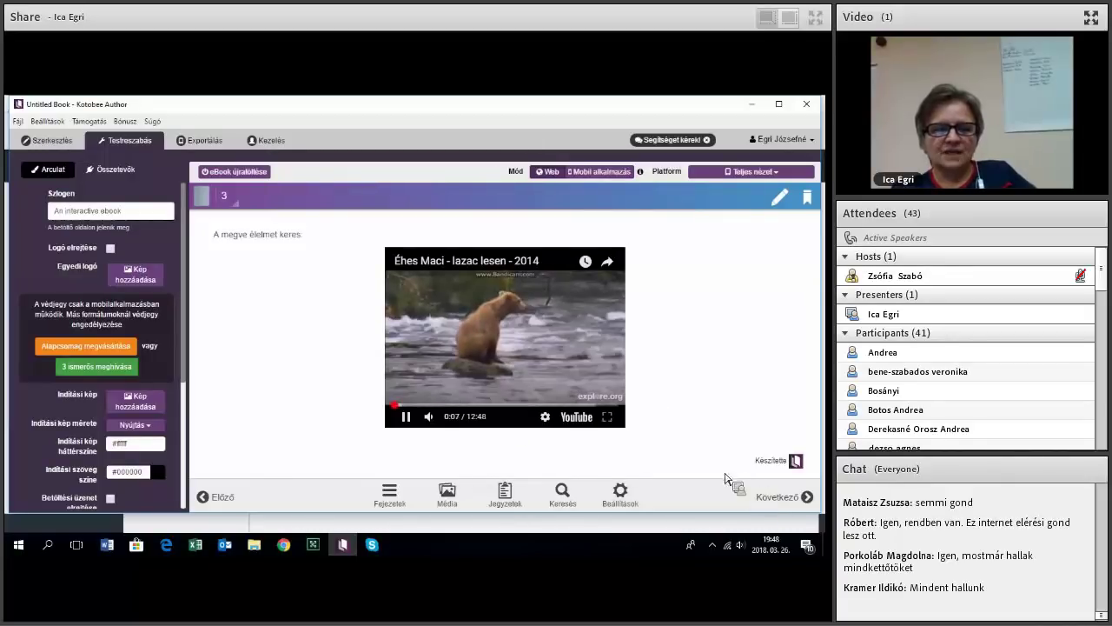
key(space)
On page 4 of the preview, answer the bear-food question with méz and hal, submit it and dismiss the result
click(808, 499)
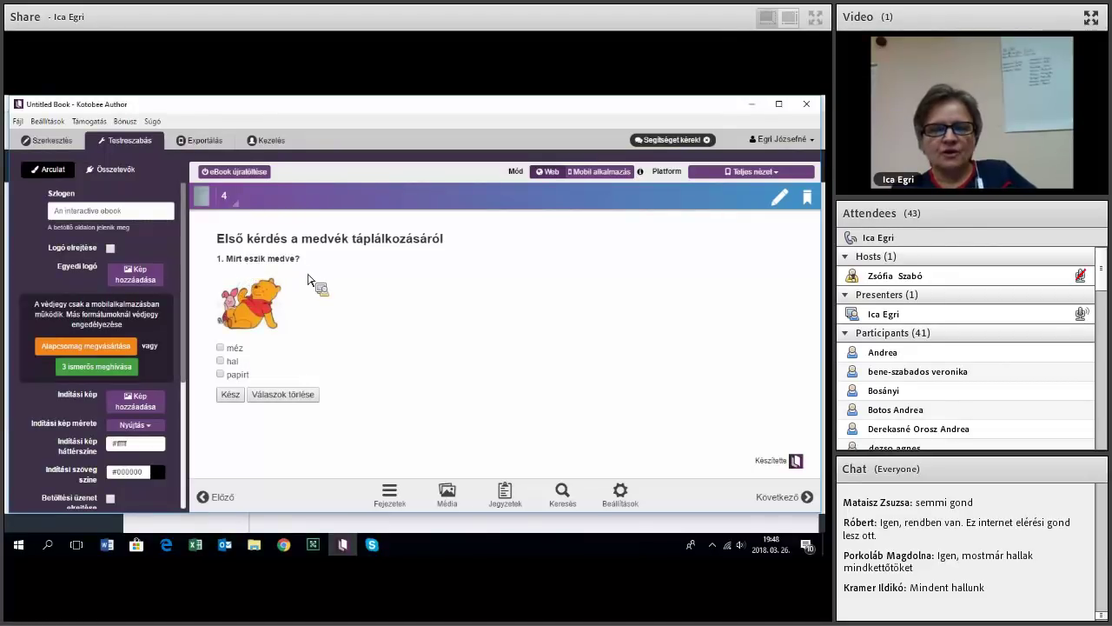
click(221, 362)
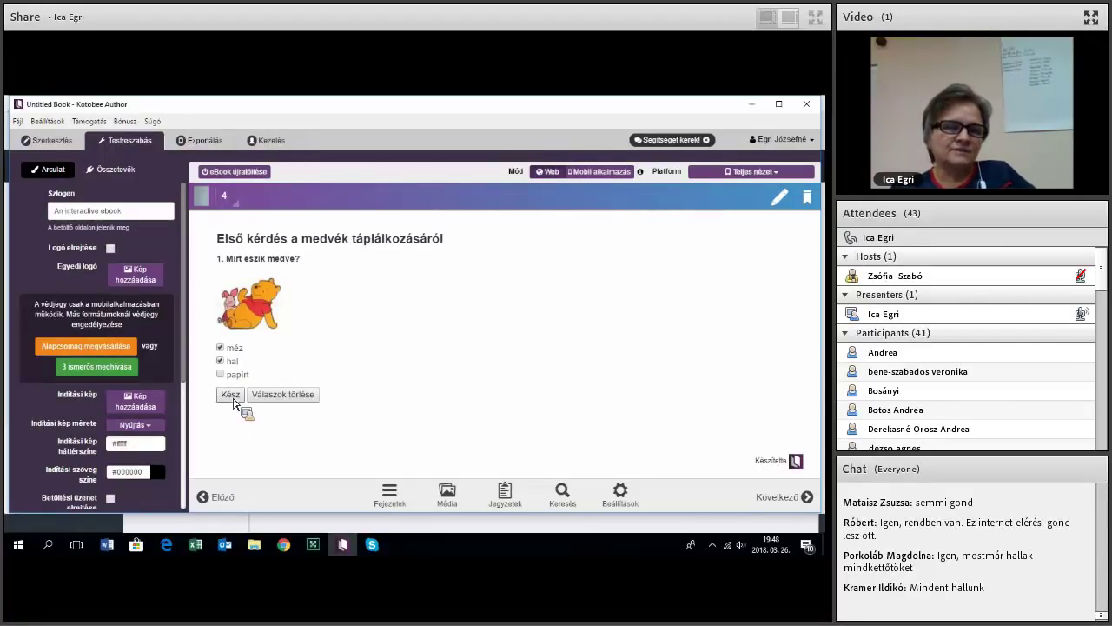
click(231, 398)
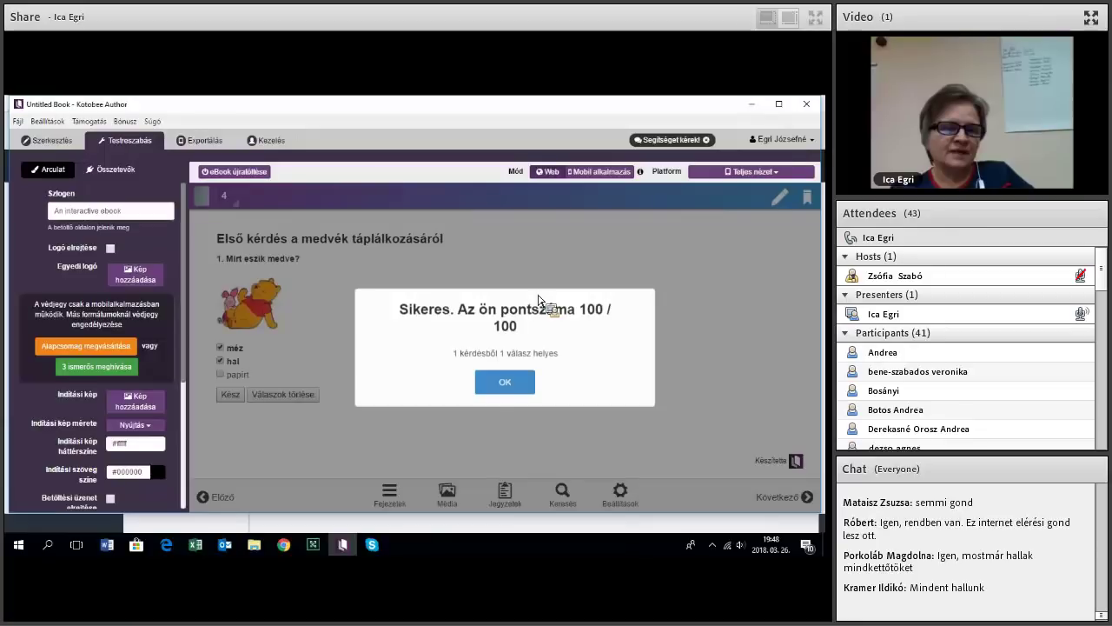
click(508, 385)
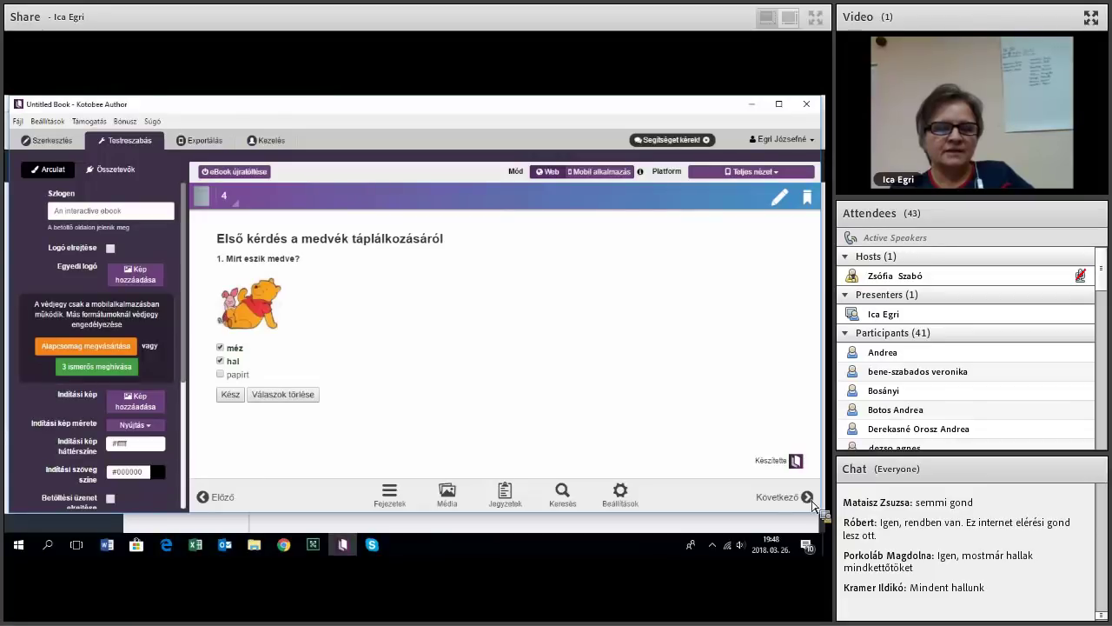
Open the Medve család puzzle on page 5 of the preview, try moving several pieces together and close the puzzle
click(807, 497)
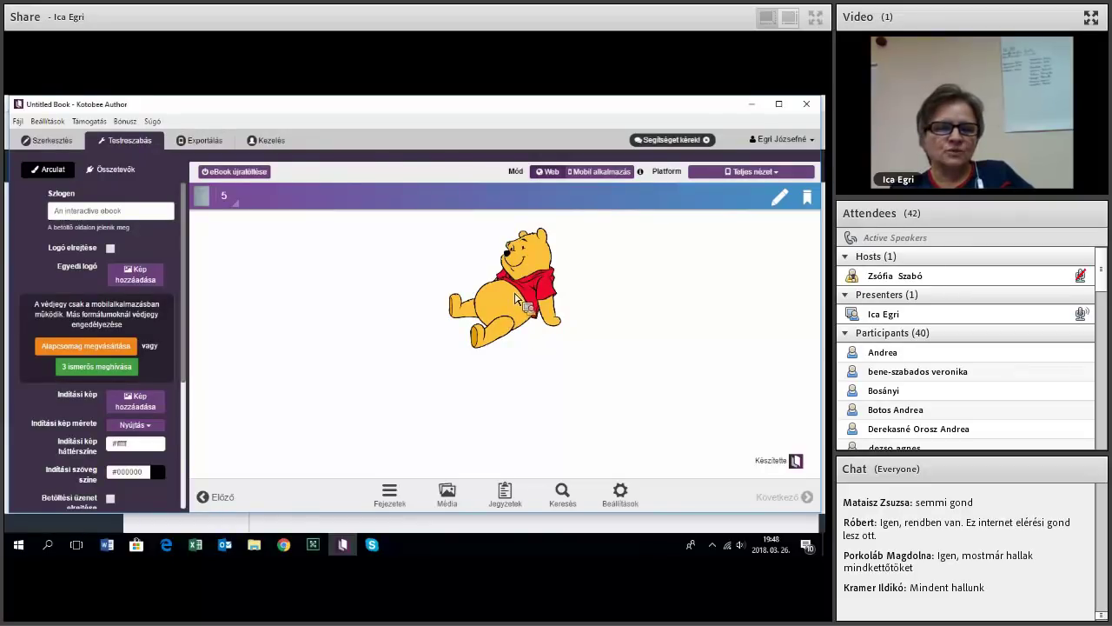
click(516, 299)
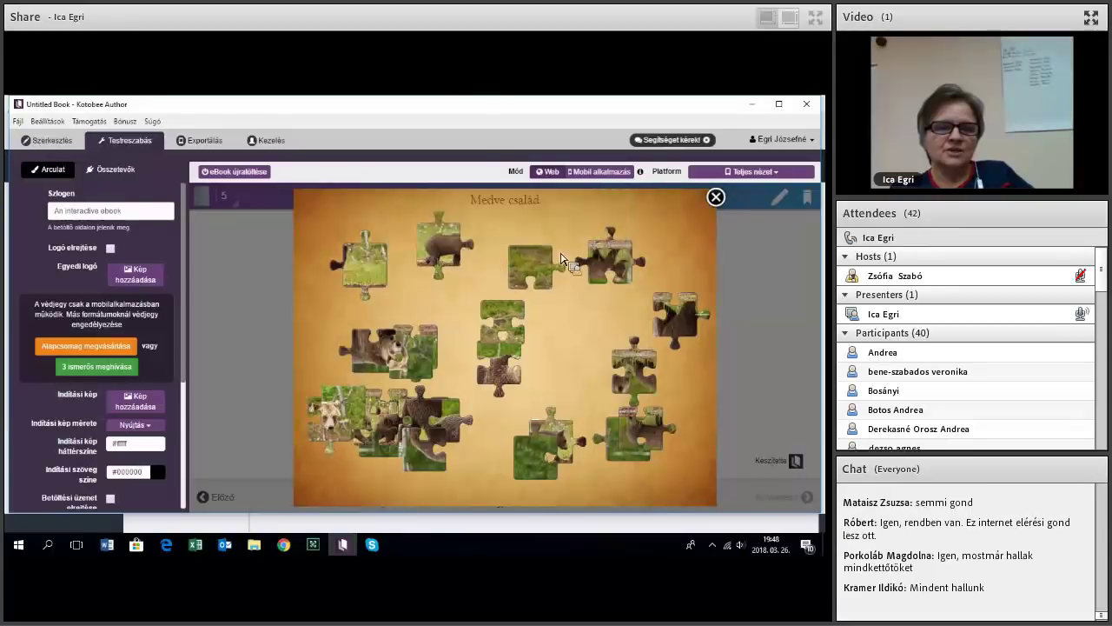
drag(452, 254, 556, 298)
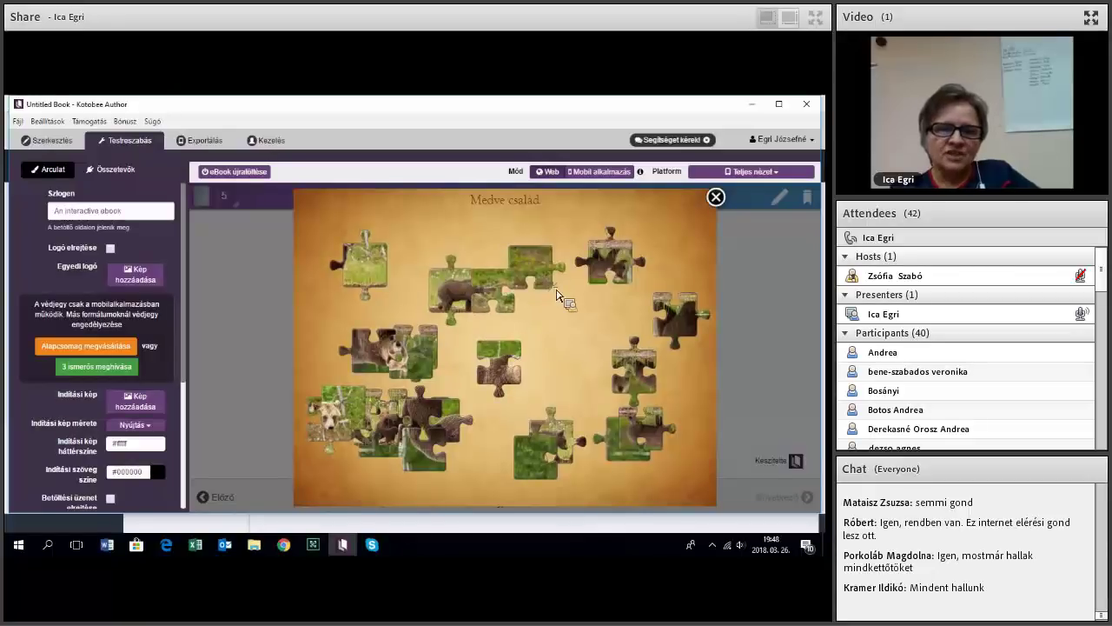
drag(506, 380, 538, 363)
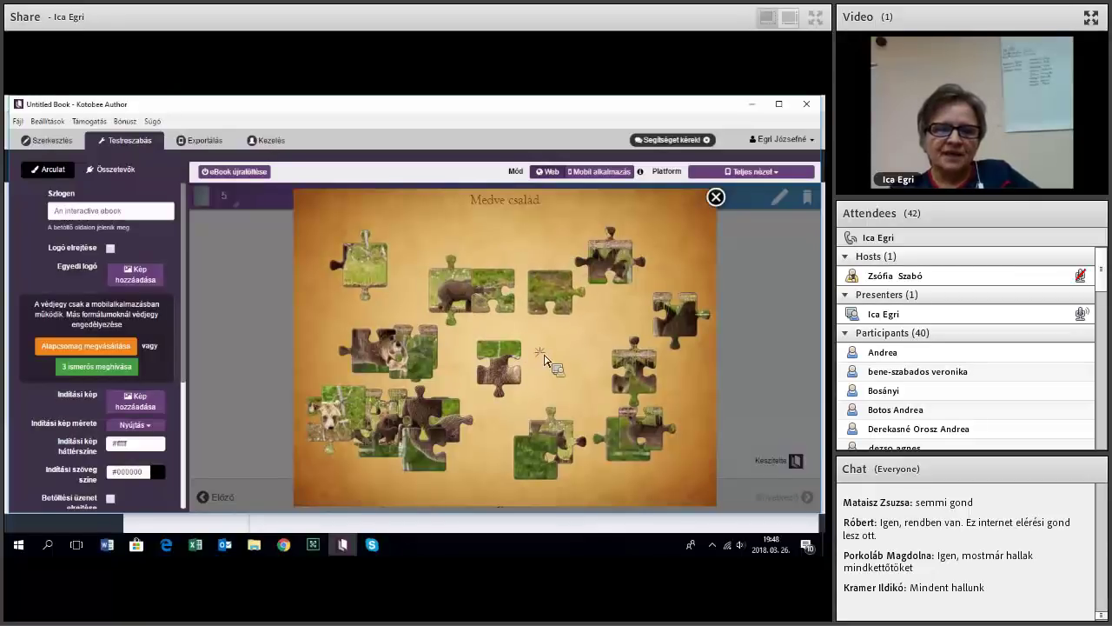
drag(600, 307, 548, 304)
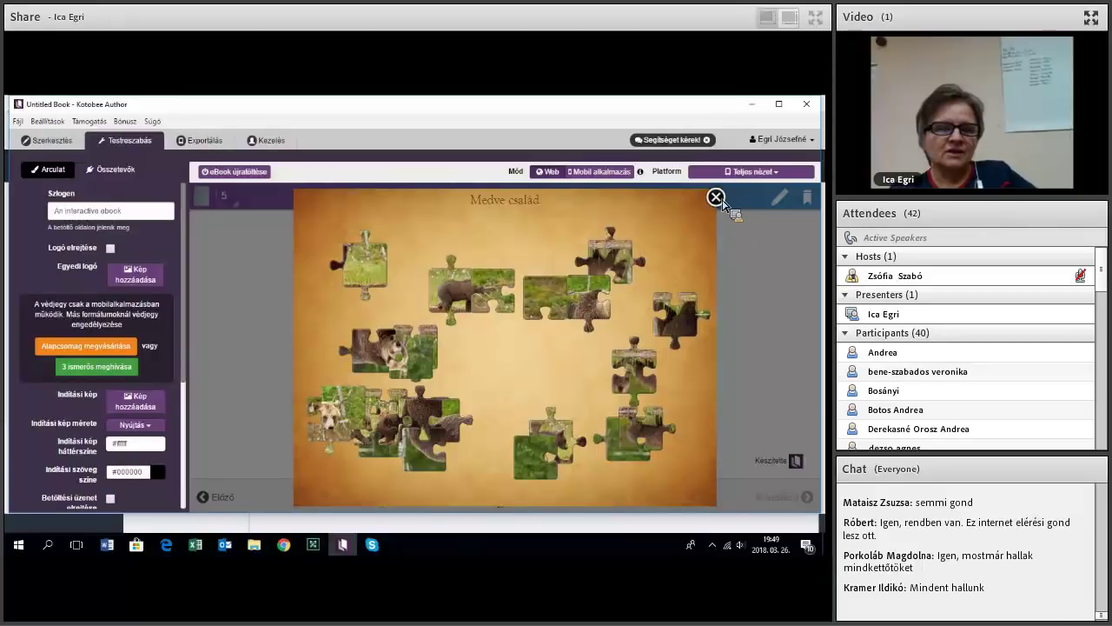
click(734, 251)
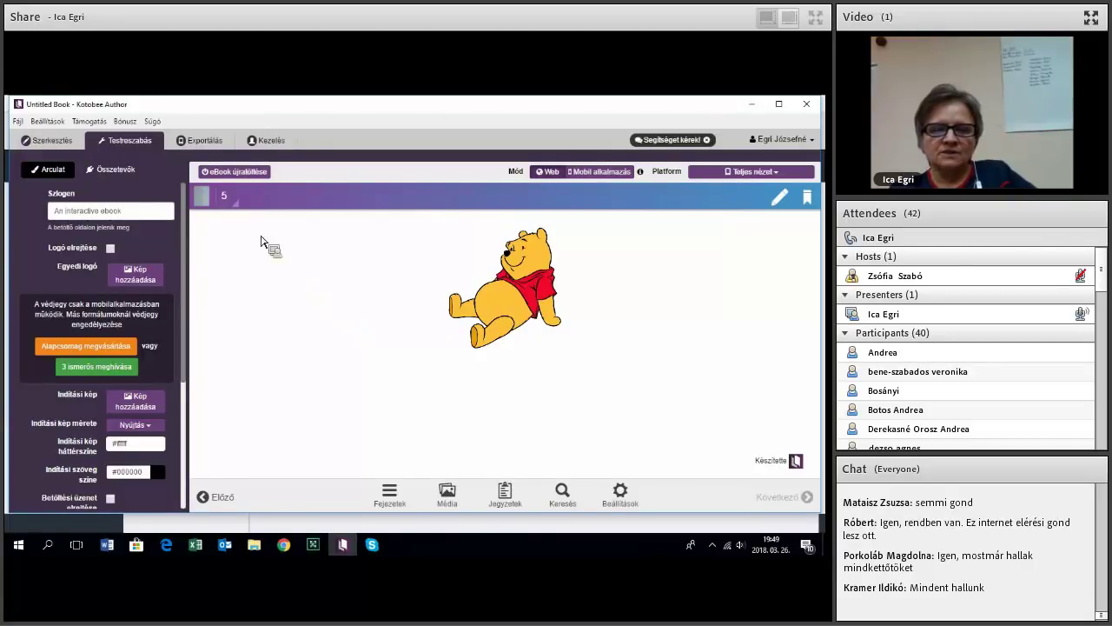
Open the book's export section, dismiss its help message and review the standard file, web, desktop, native mobile and LMS export options
click(202, 141)
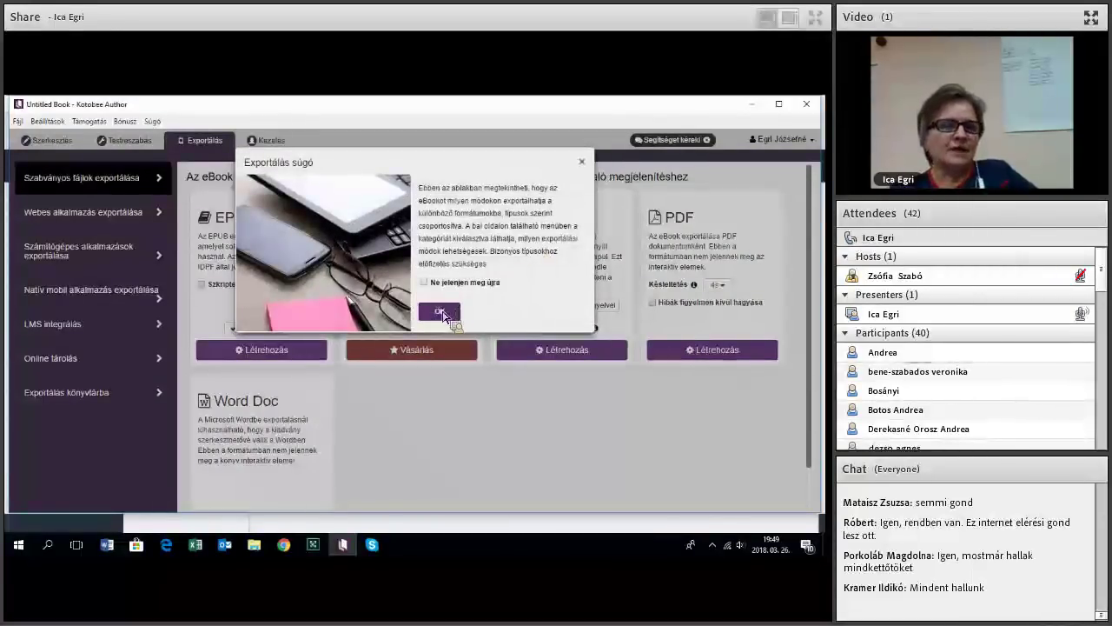
click(385, 475)
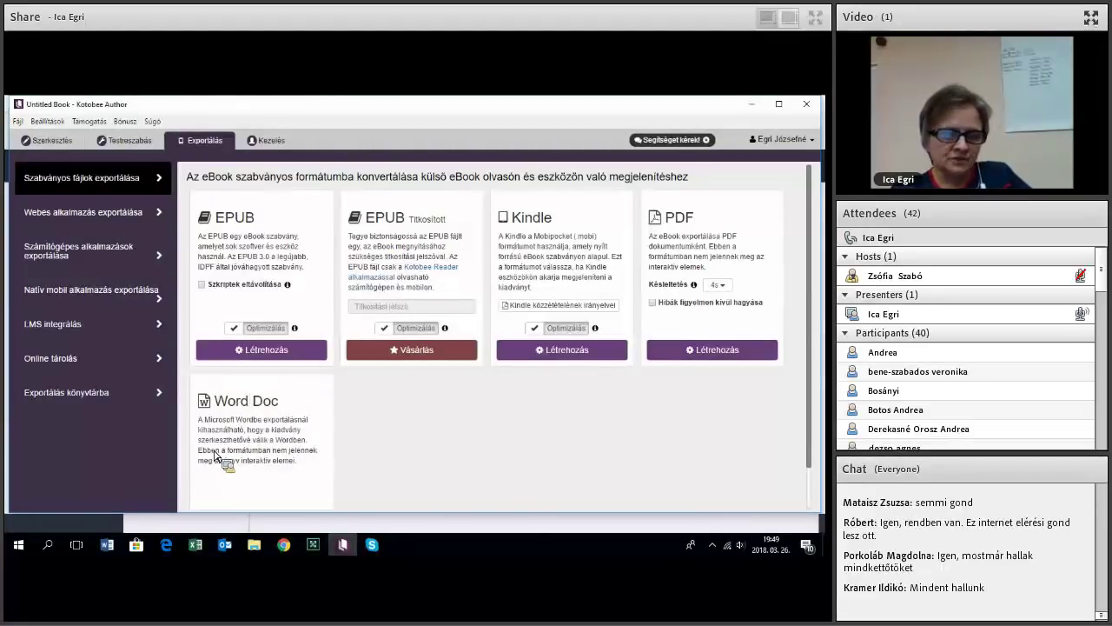
click(280, 351)
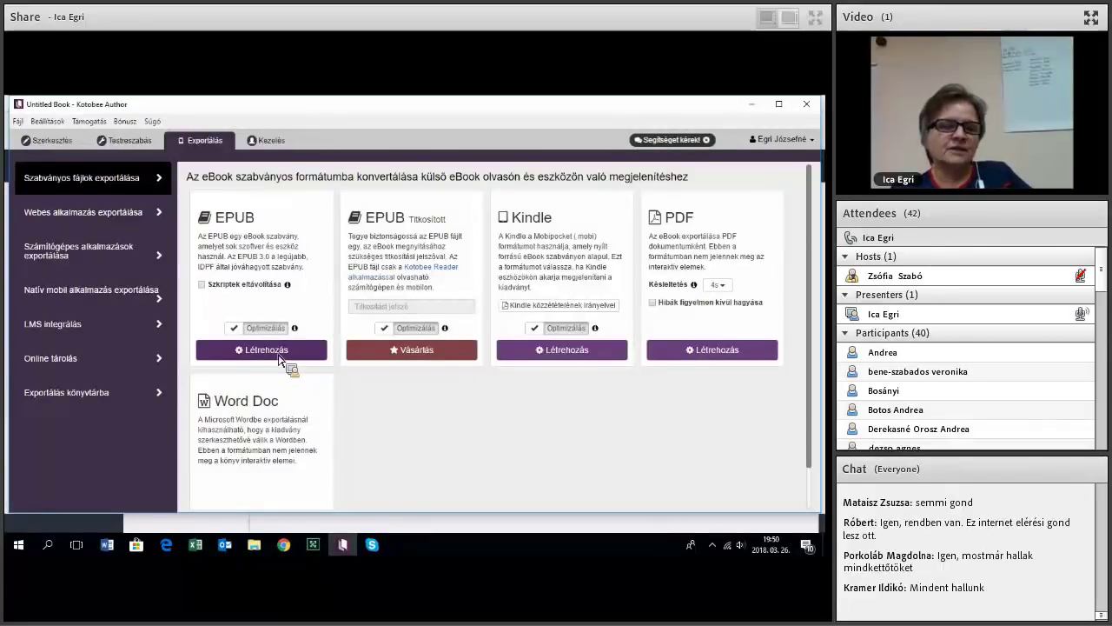
click(73, 220)
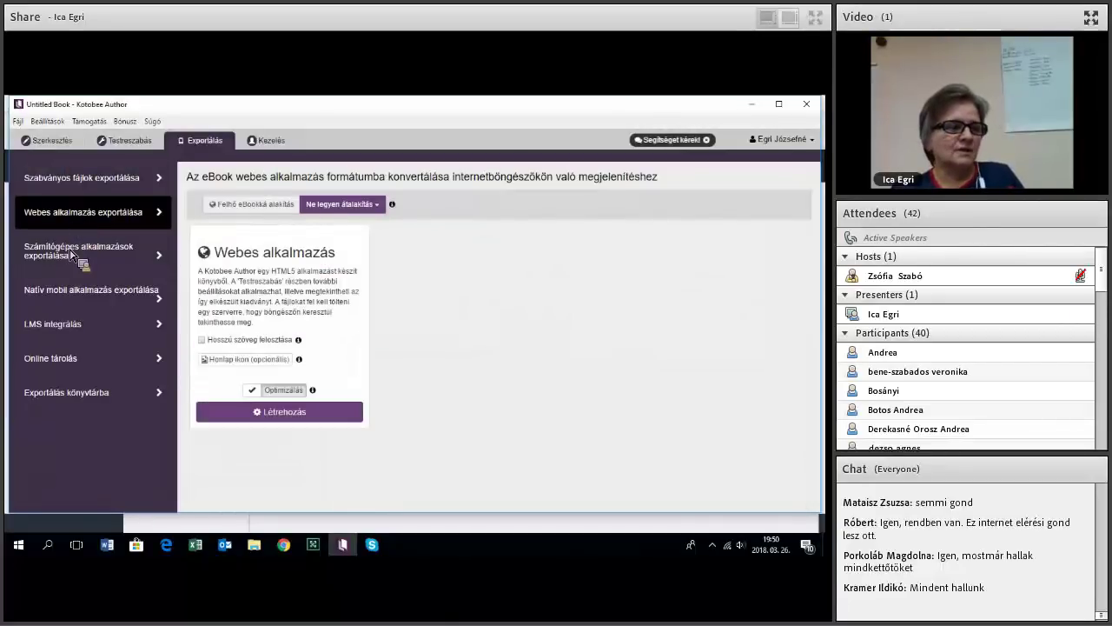
click(64, 254)
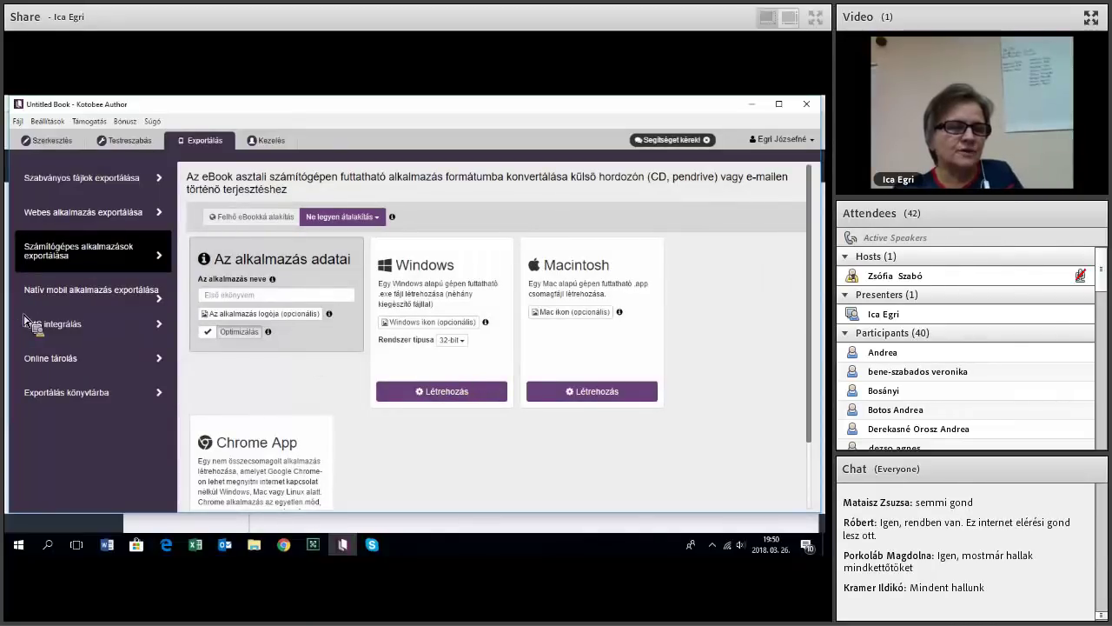
click(75, 299)
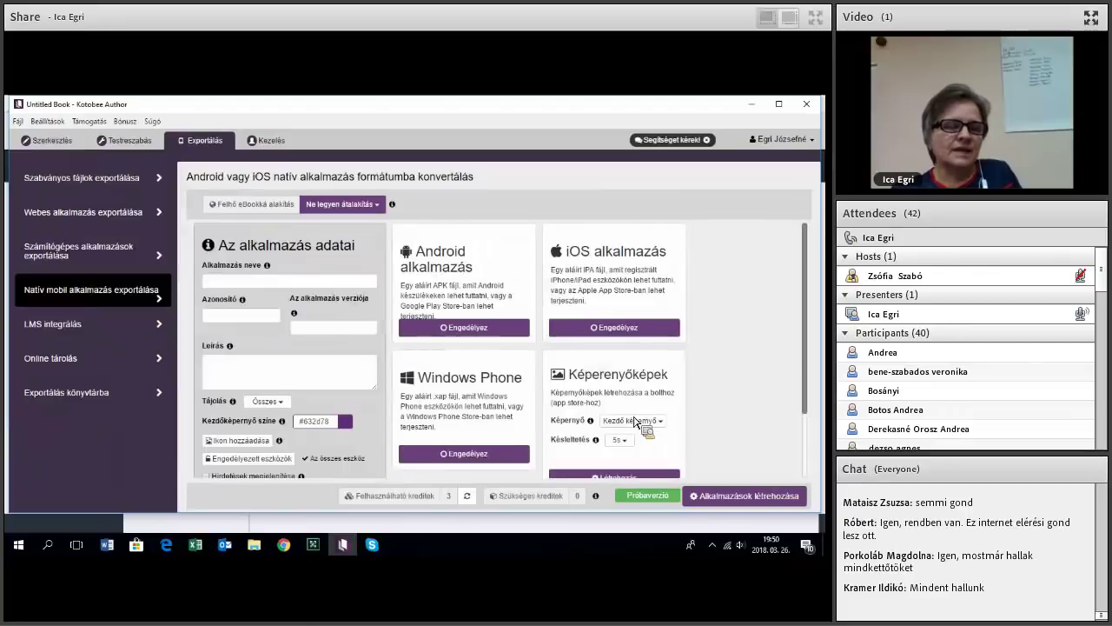
scroll(35, 356, down, 1)
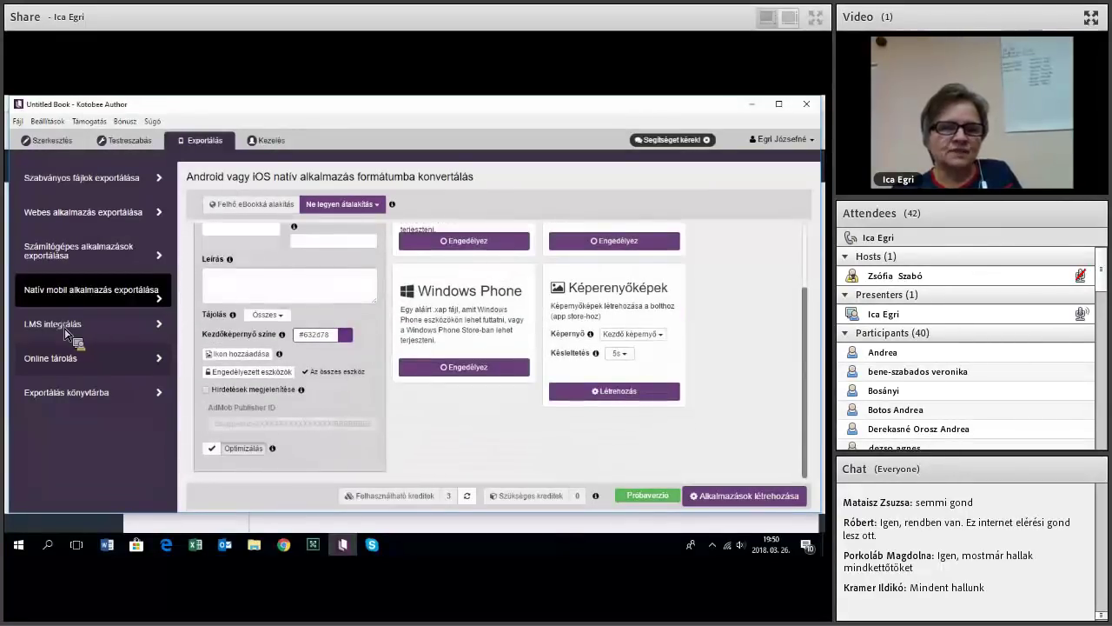
click(65, 332)
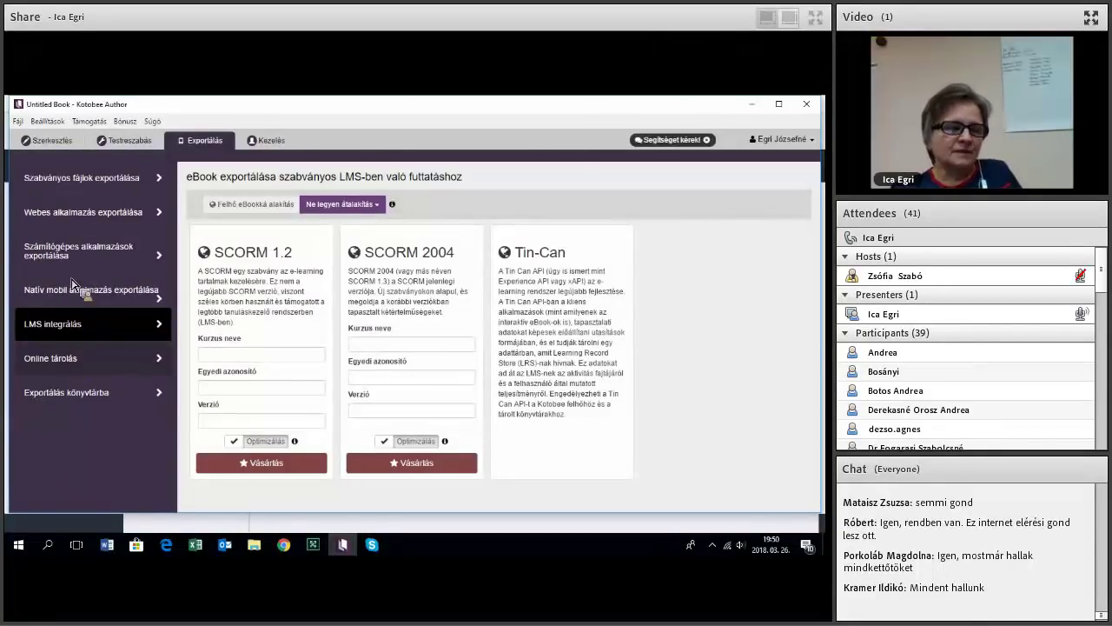
Export the book as a 32-bit Windows desktop application, saving it as Első ekönyvem.zip in the ebook folder
click(51, 256)
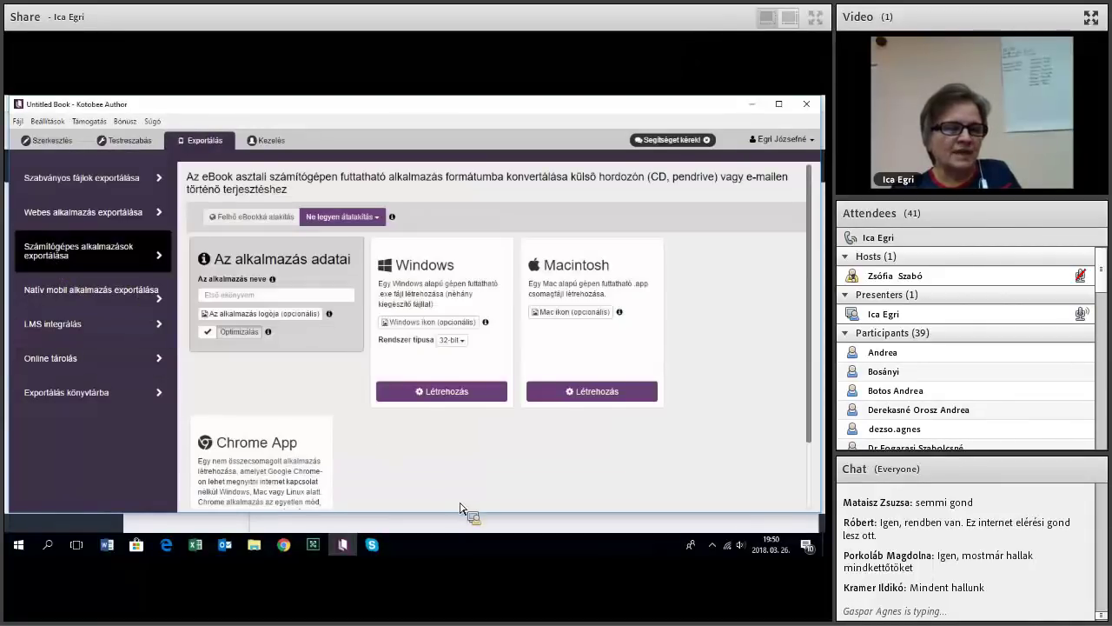
click(453, 399)
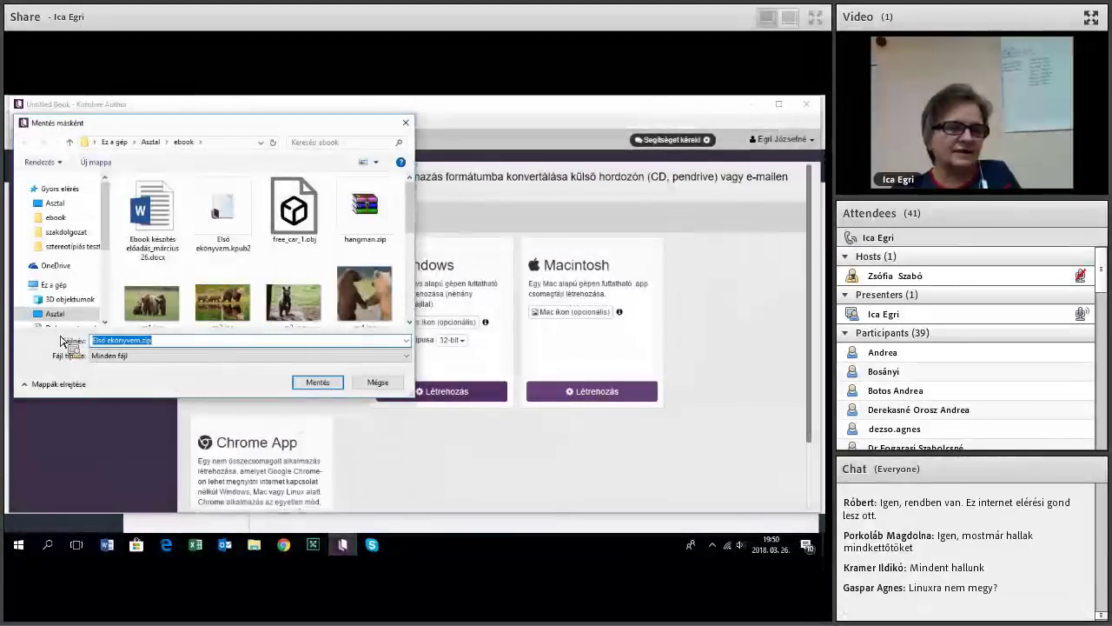
drag(184, 187, 323, 390)
click(318, 383)
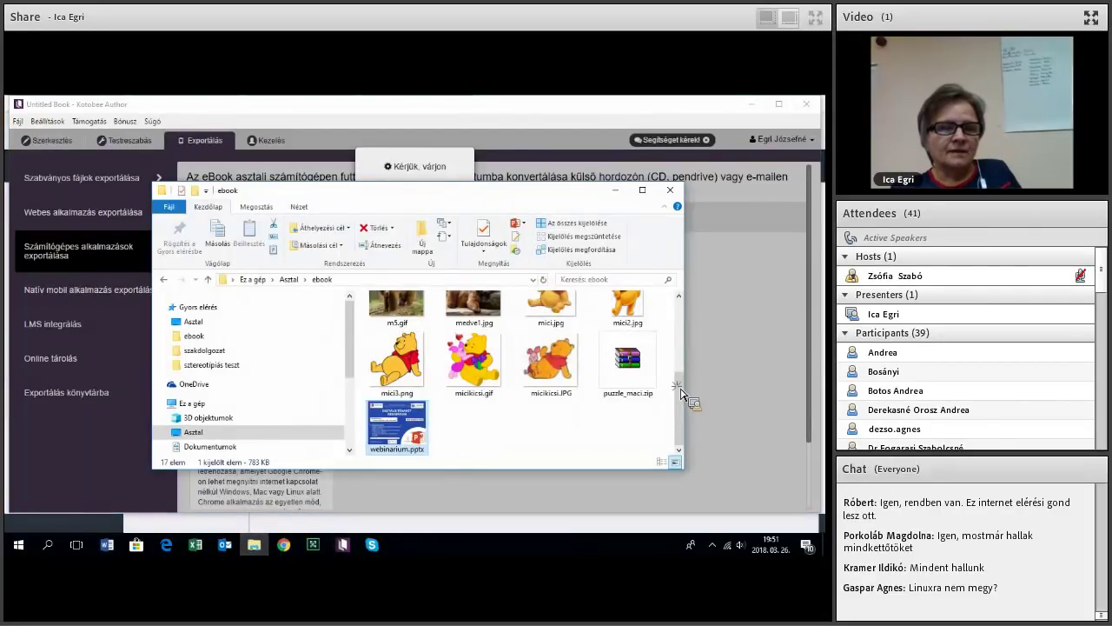
Look through the ebook folder for the exported file and return to Kotobee Author
scroll(681, 347, up, 1)
scroll(660, 347, up, 3)
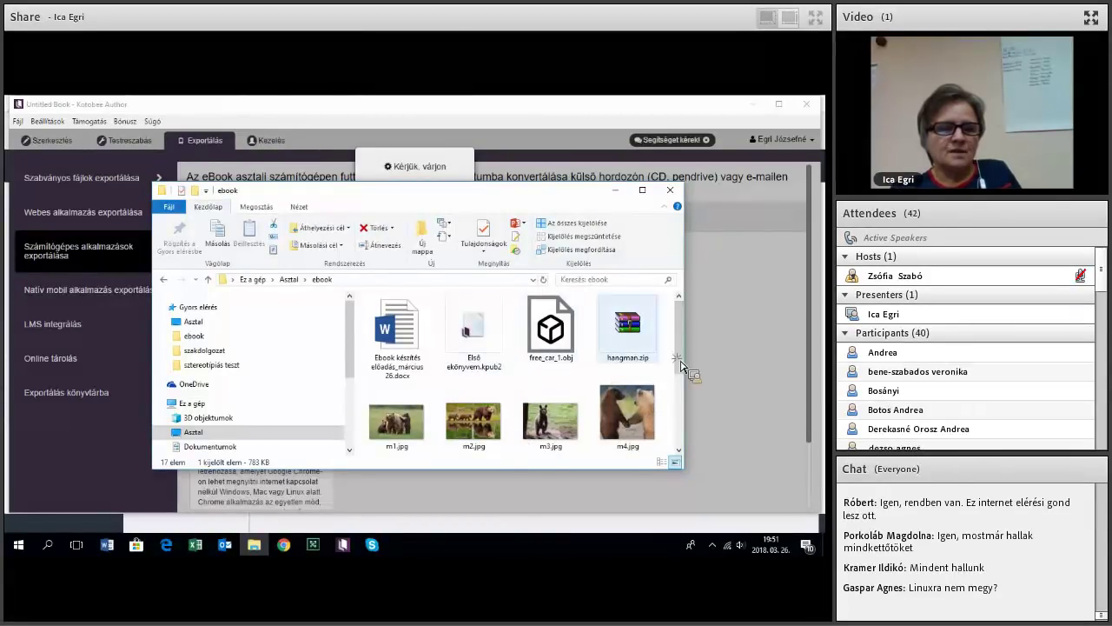
scroll(680, 398, down, 1)
scroll(680, 399, down, 2)
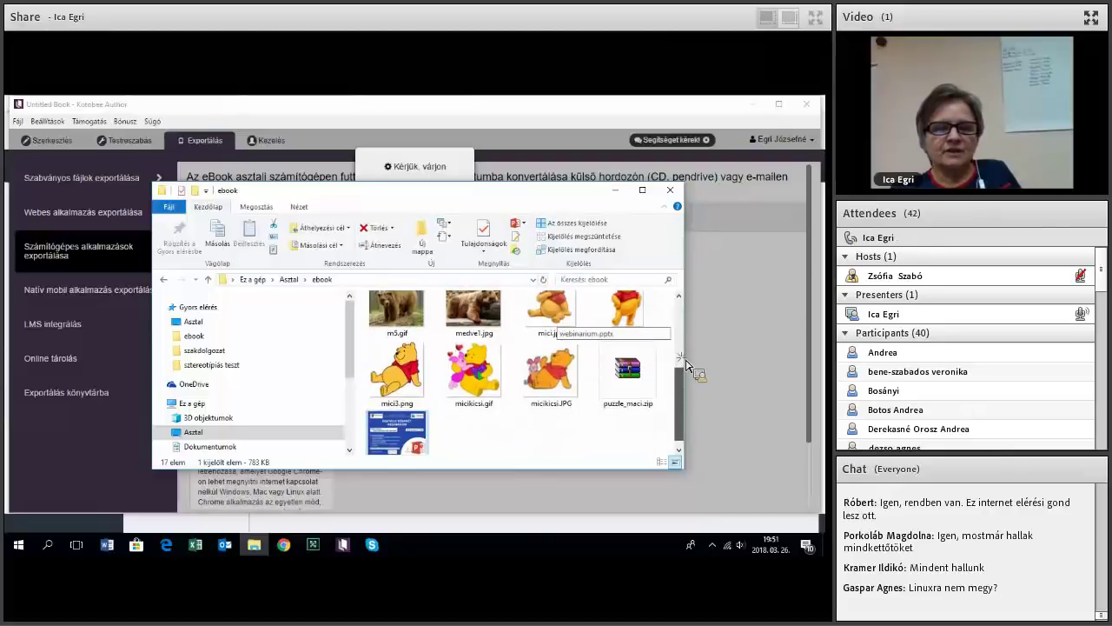
scroll(689, 369, up, 1)
scroll(687, 365, up, 1)
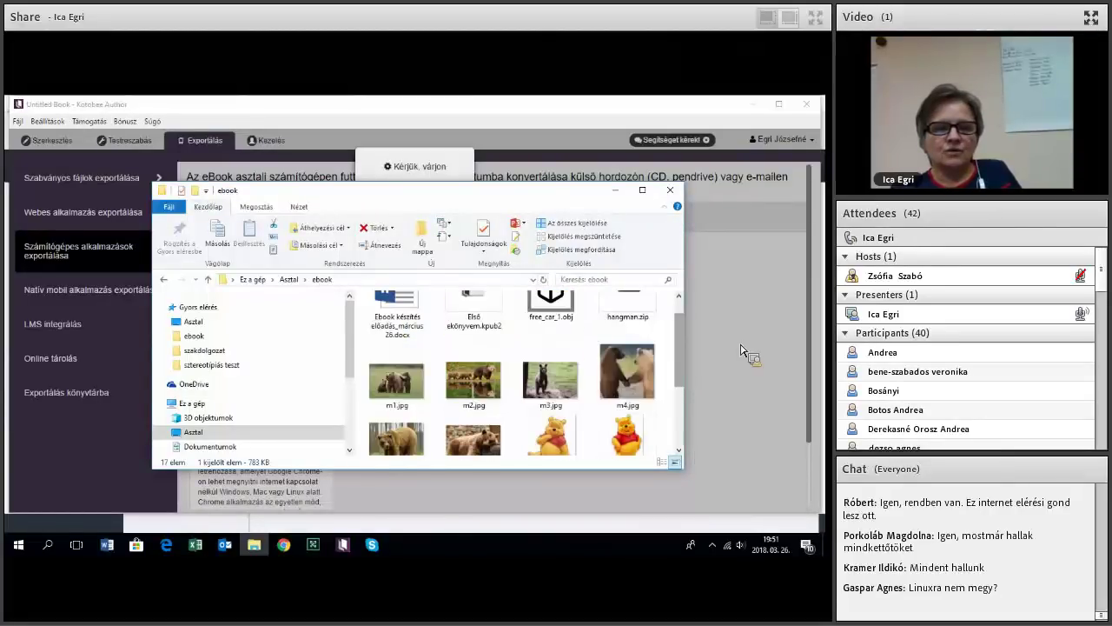
click(424, 182)
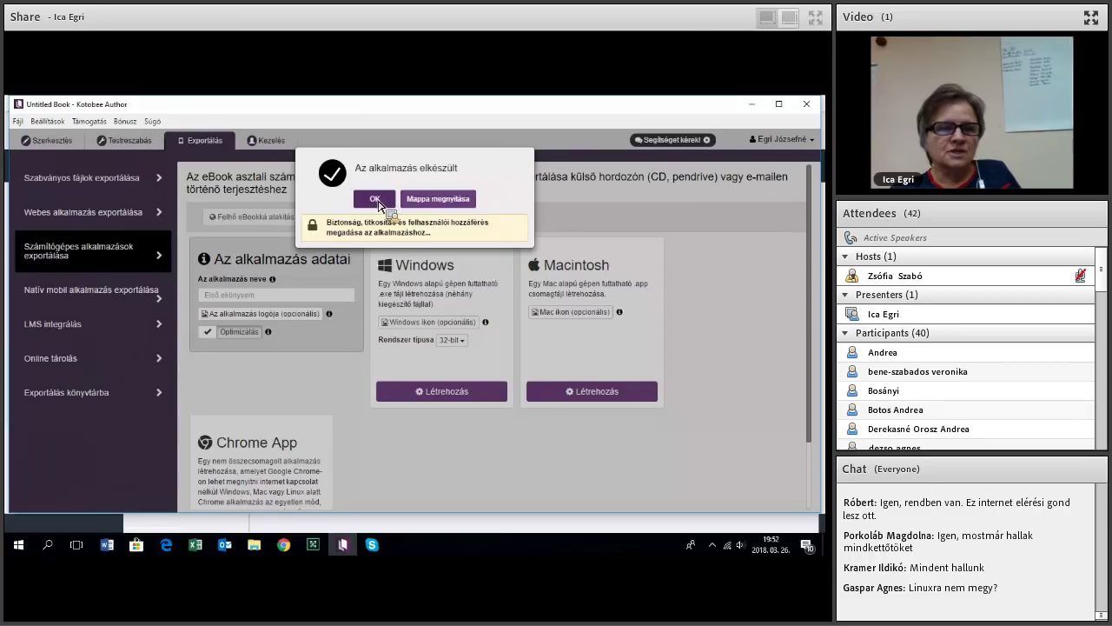
Dismiss the export messages and extract Első ekönyvem.zip in the ebook folder into its own Első ekönyvem folder
click(375, 199)
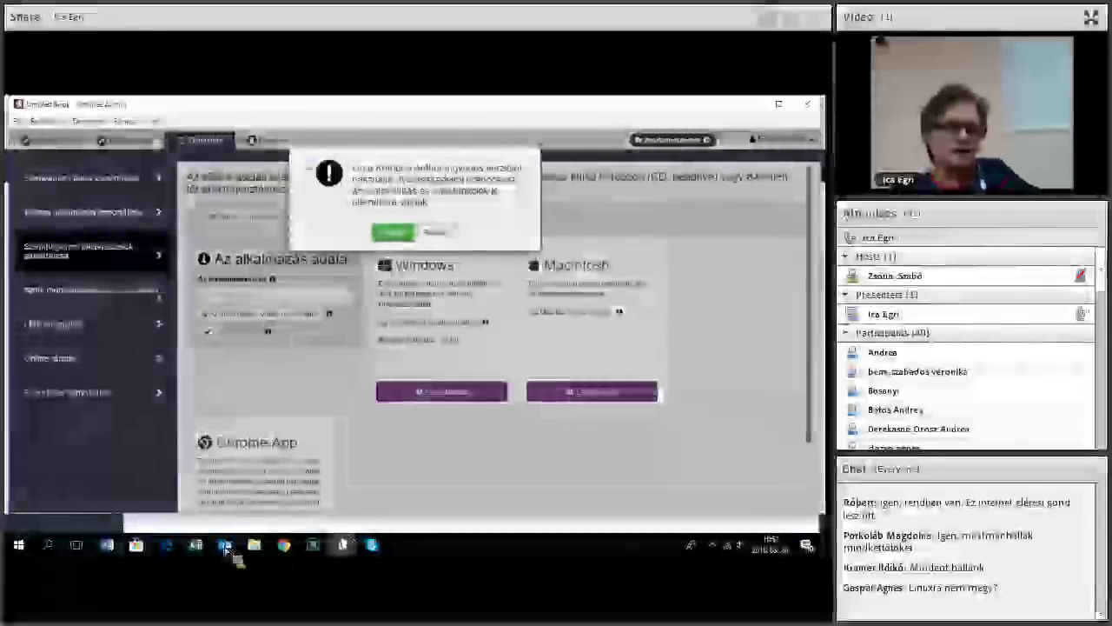
key(Return)
click(551, 401)
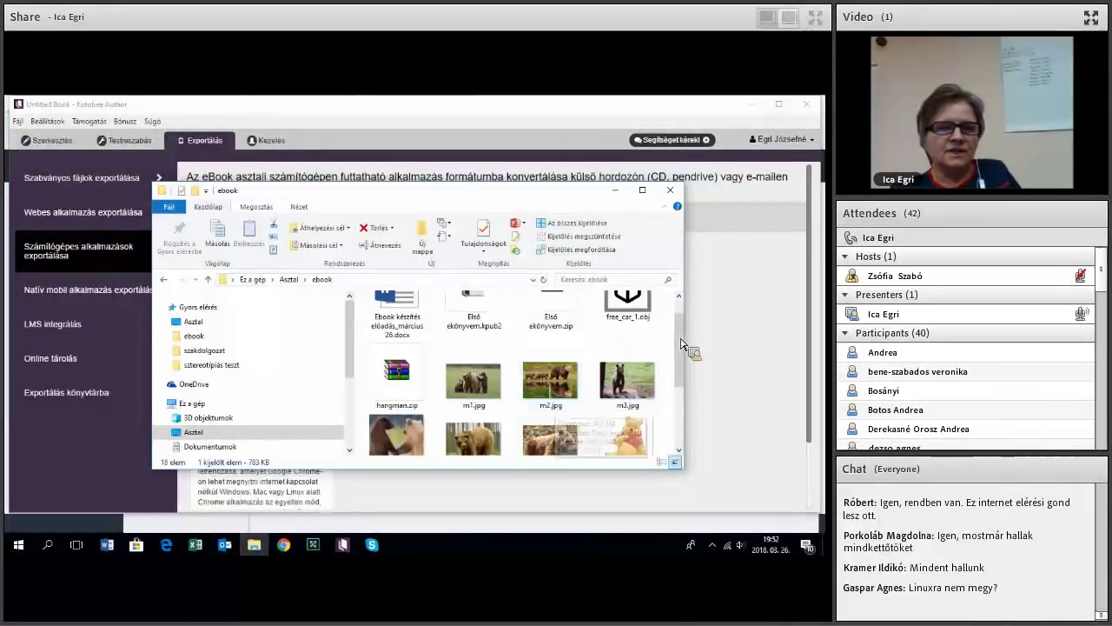
drag(683, 345, 553, 331)
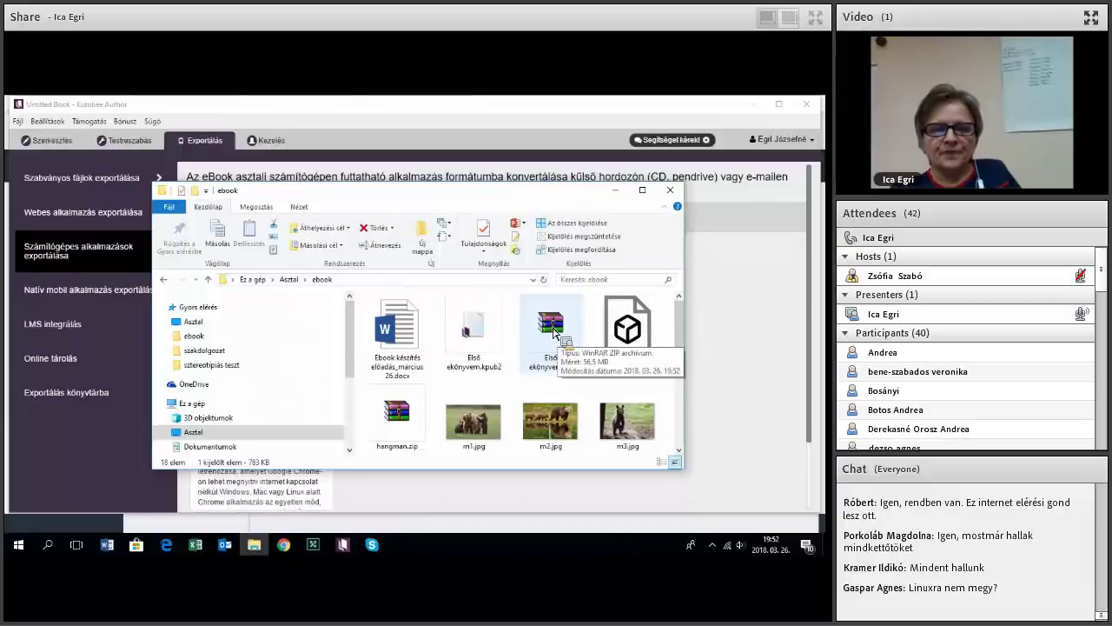
right_click(555, 331)
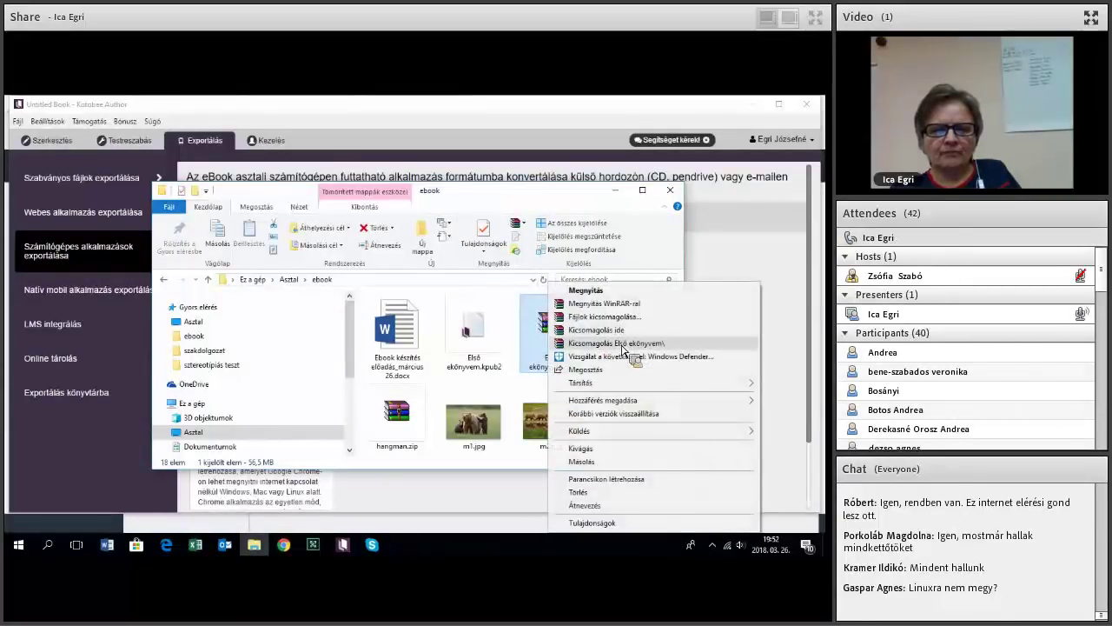
click(622, 344)
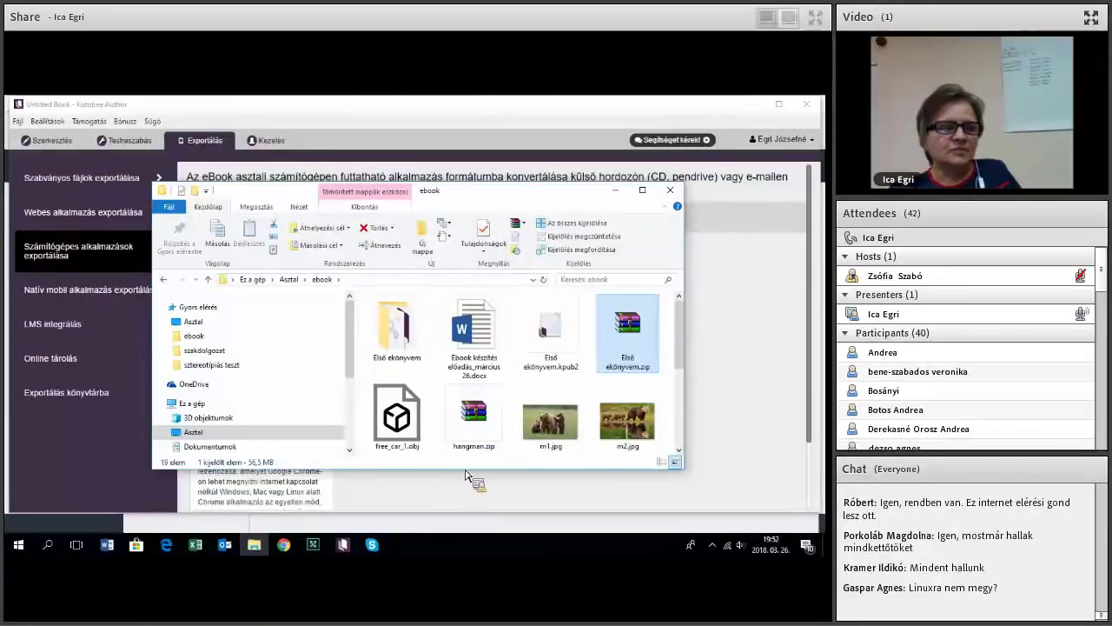
Open the extracted Első ekönyvem folder, look through its files and run Első ekönyvem.exe
double_click(400, 335)
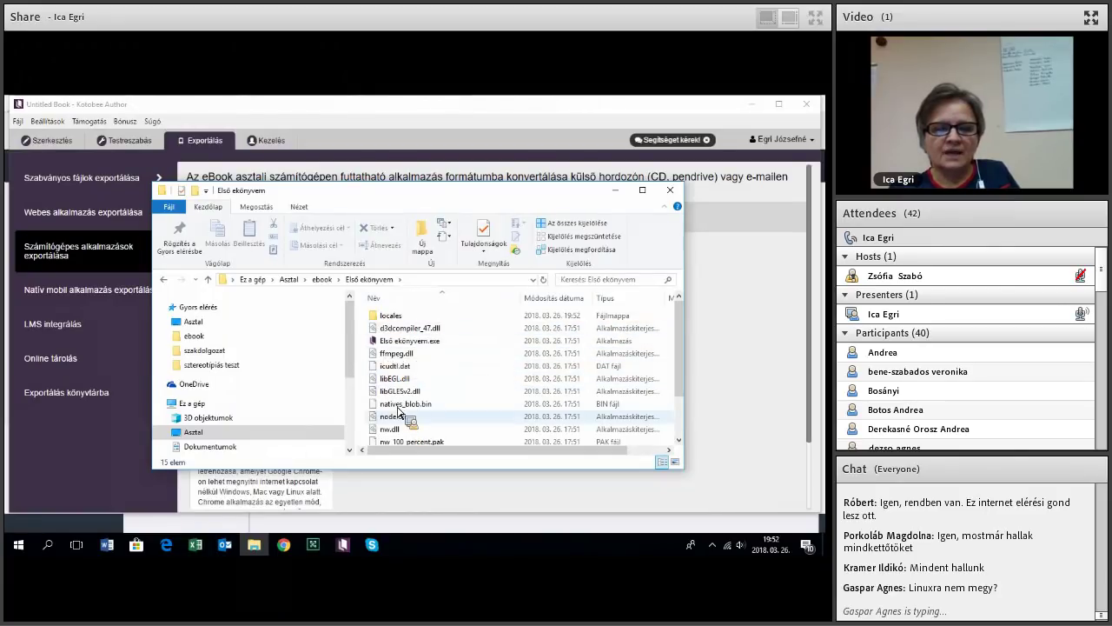
scroll(396, 409, down, 2)
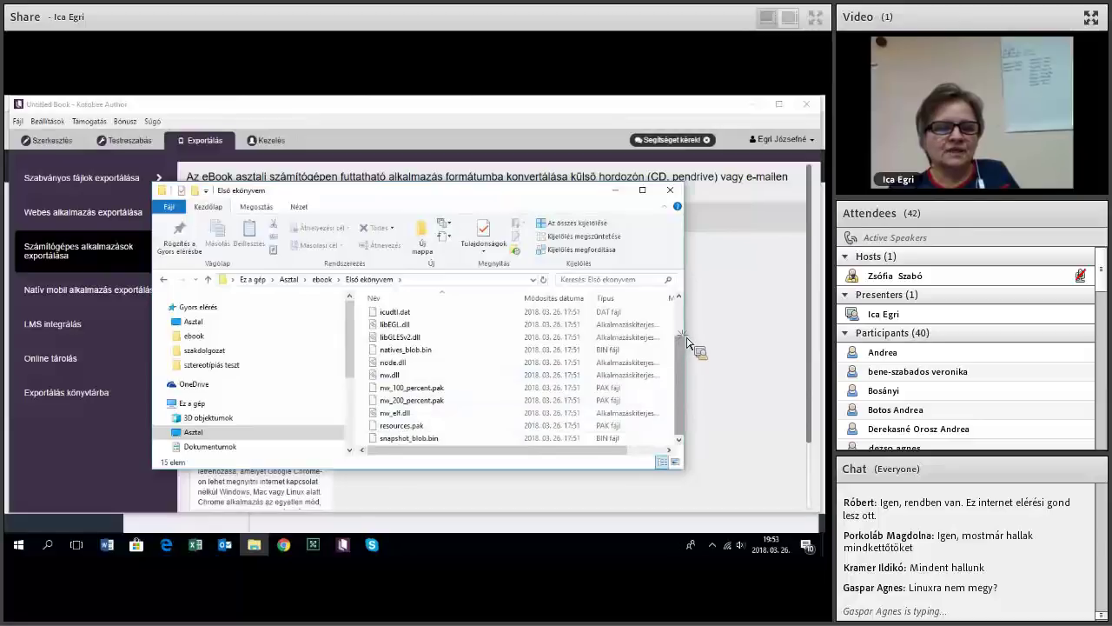
scroll(686, 337, up, 2)
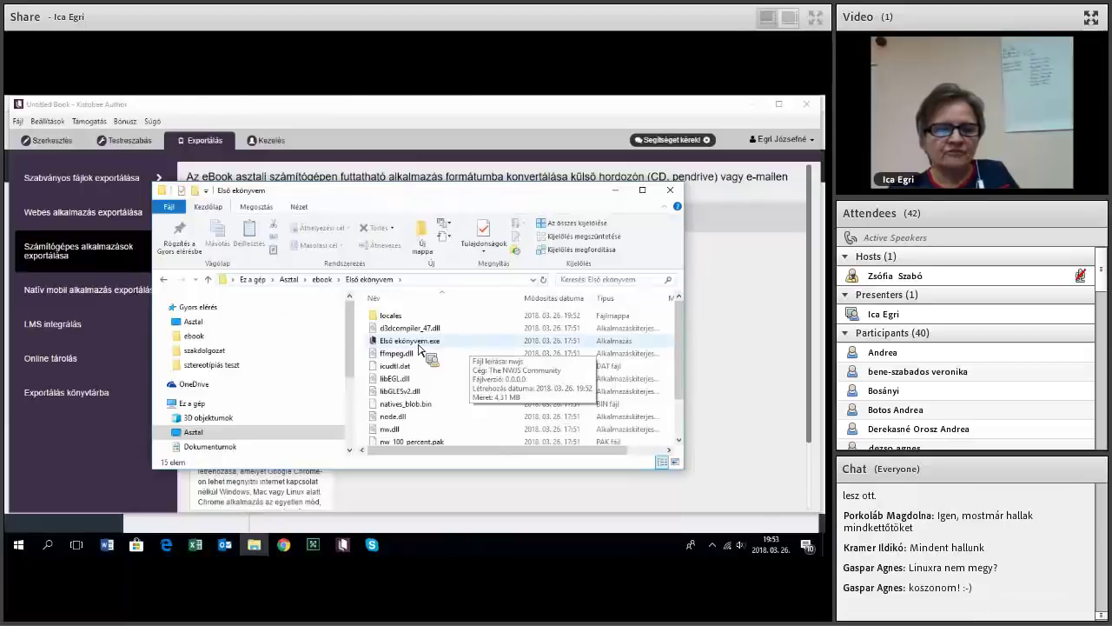
click(420, 347)
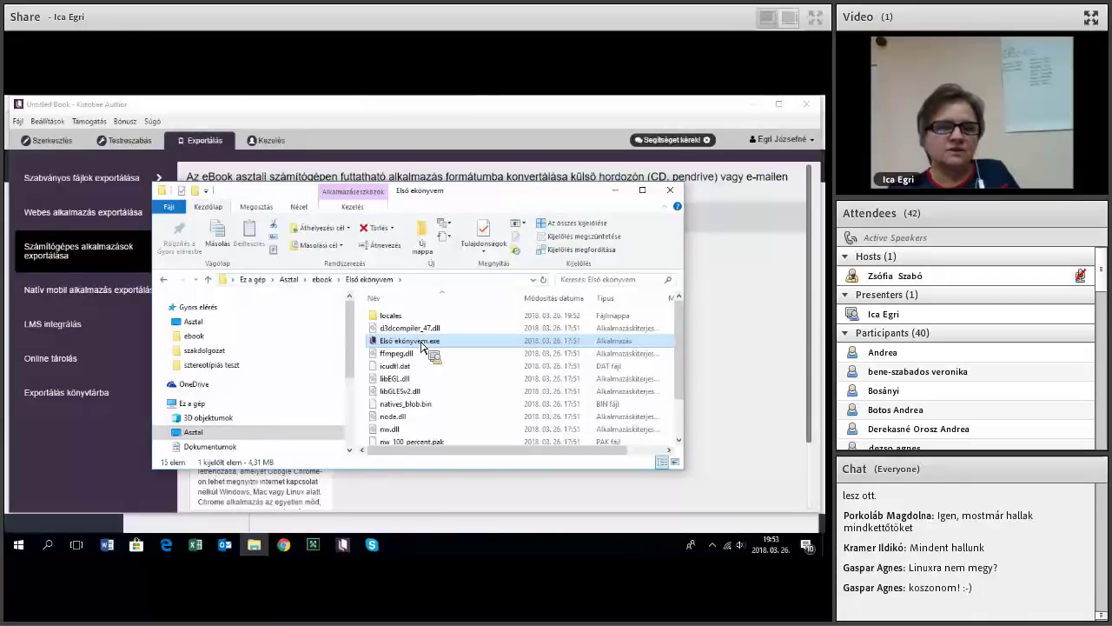
double_click(421, 344)
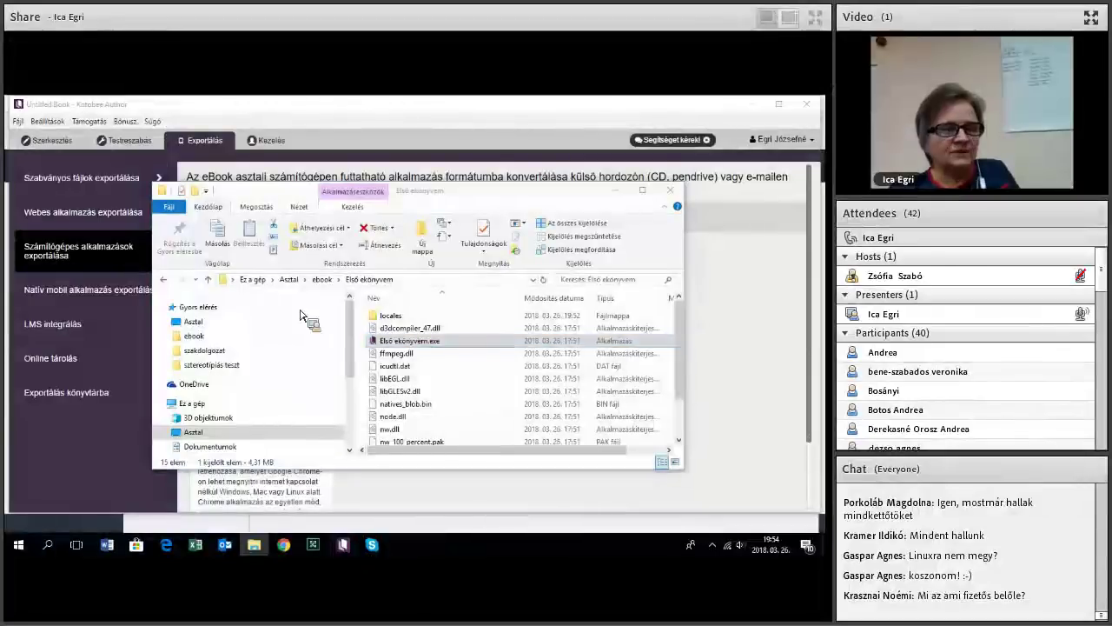
Return to Kotobee Author, check the book's editing view and show the standard file export options
click(113, 239)
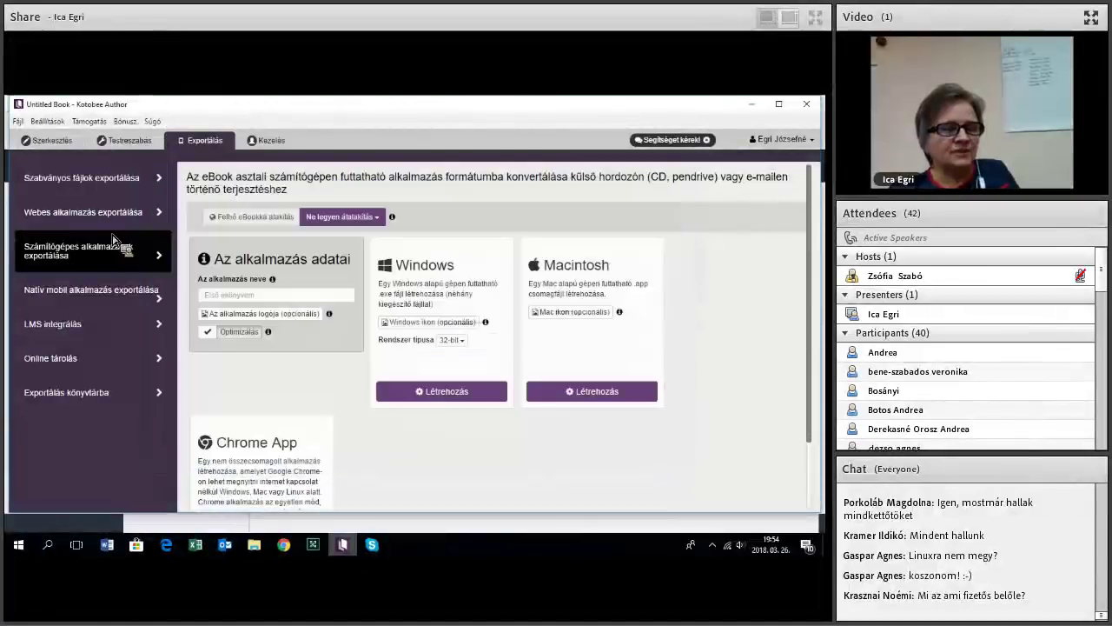
click(52, 141)
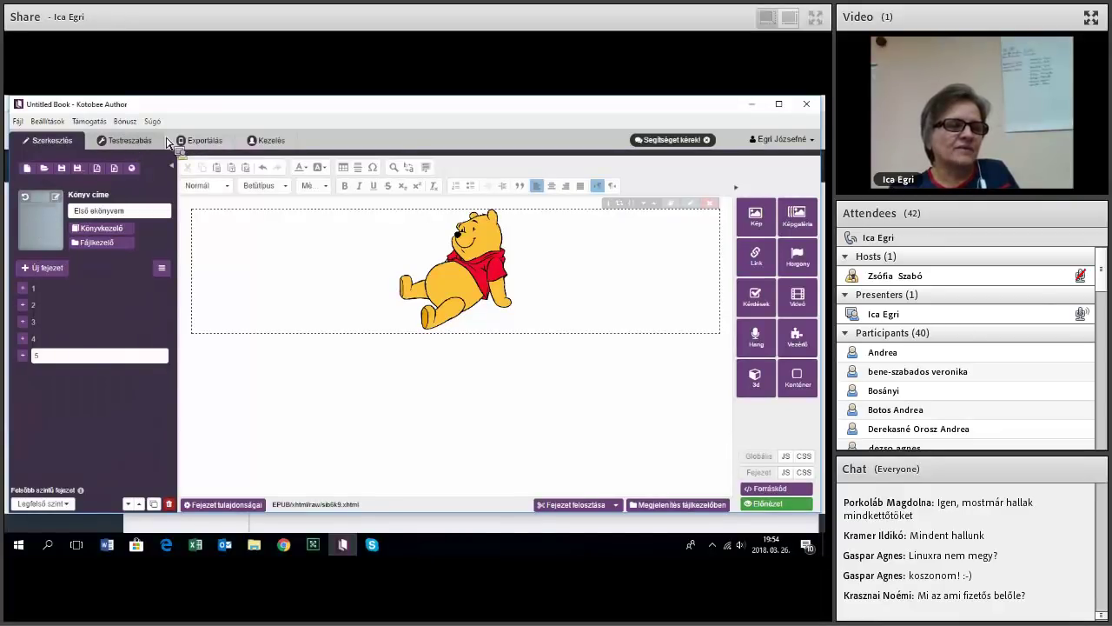
click(202, 143)
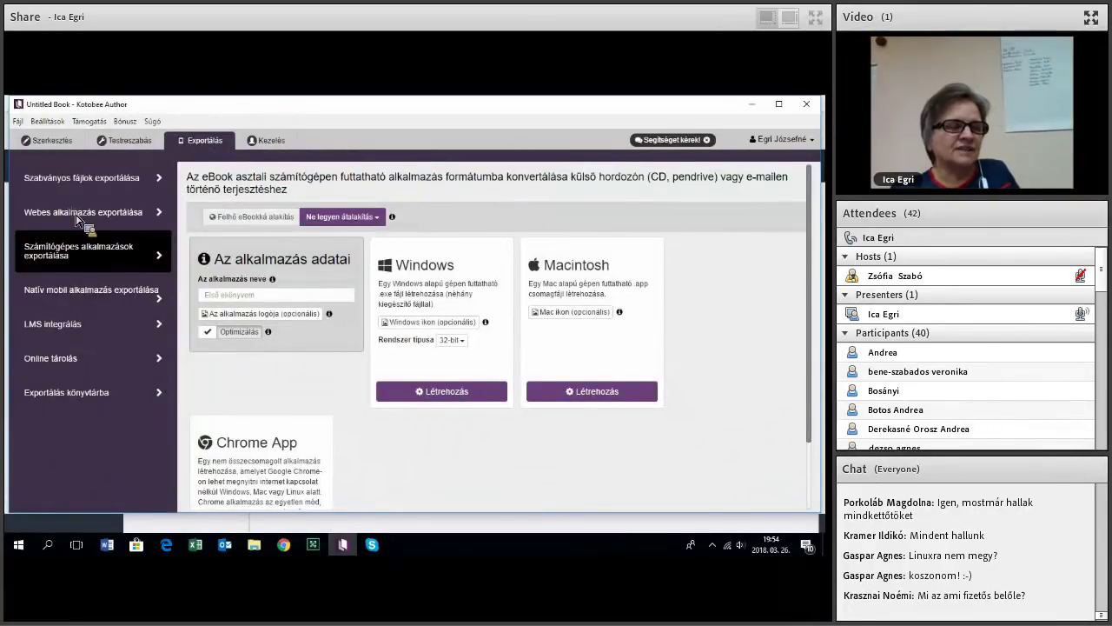
click(89, 181)
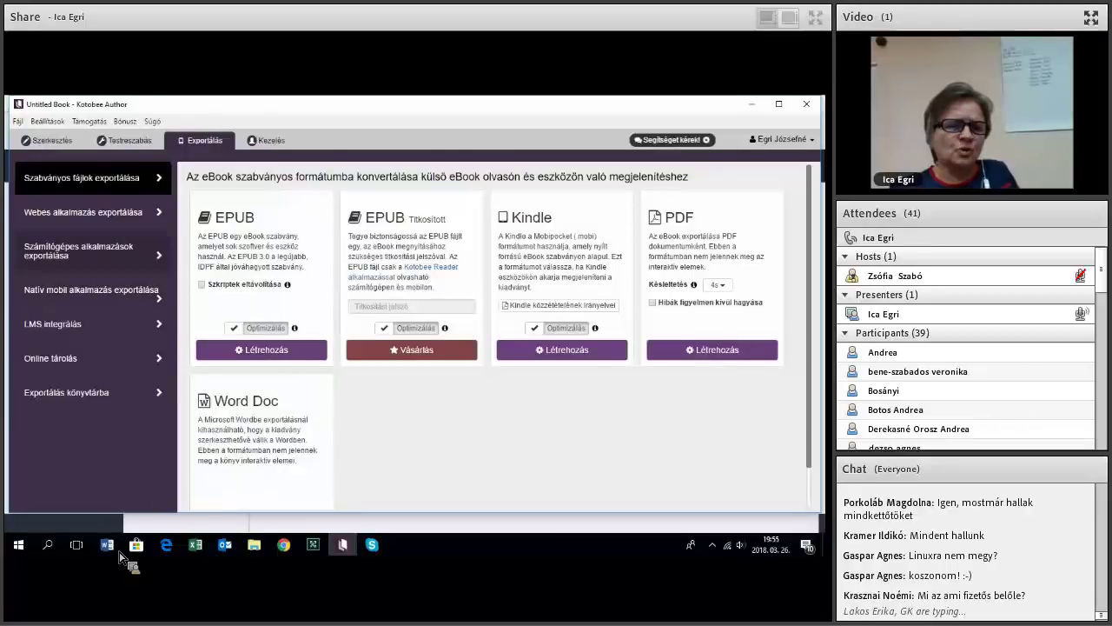
Switch to the Word document of links, highlight the Kotobee Author beginner's guide address, review the link list and minimize the document
key(alt+Tab)
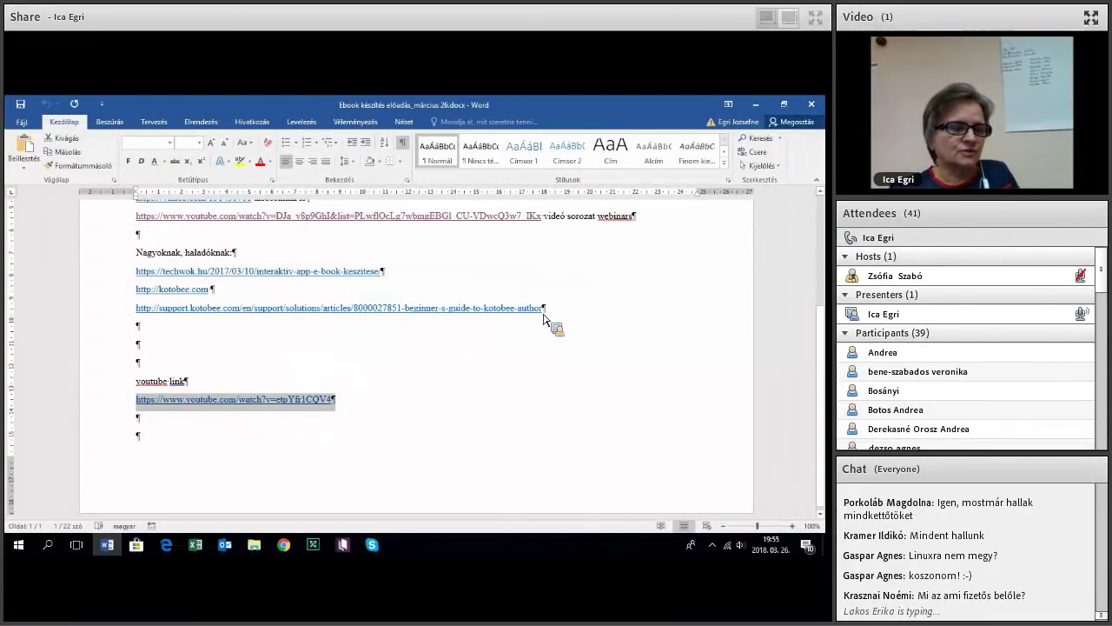
drag(542, 310, 155, 315)
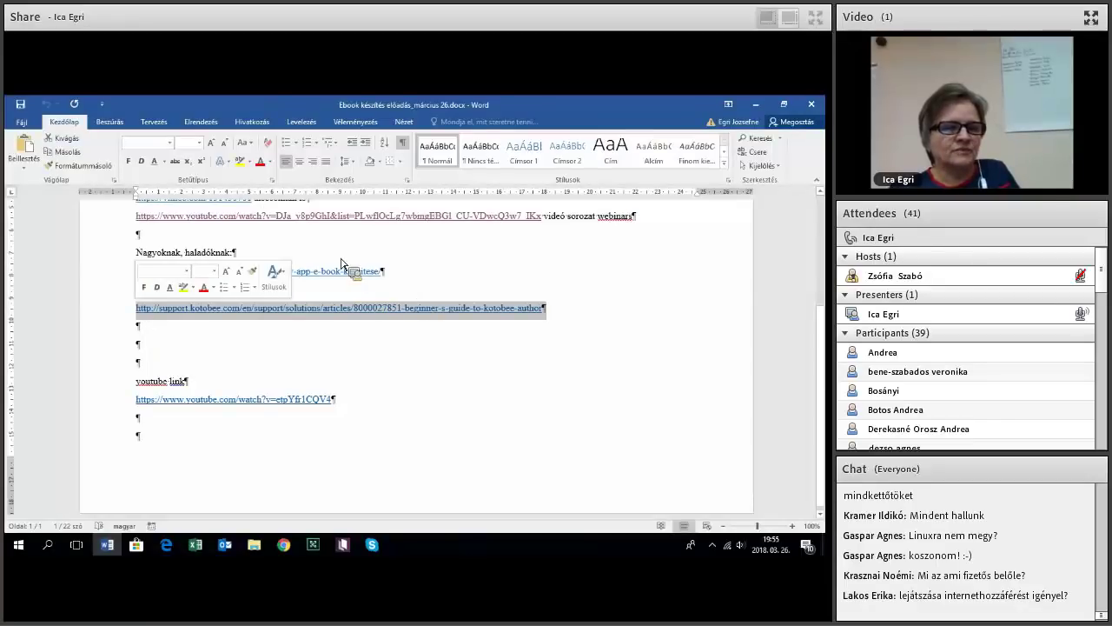
scroll(265, 277, up, 3)
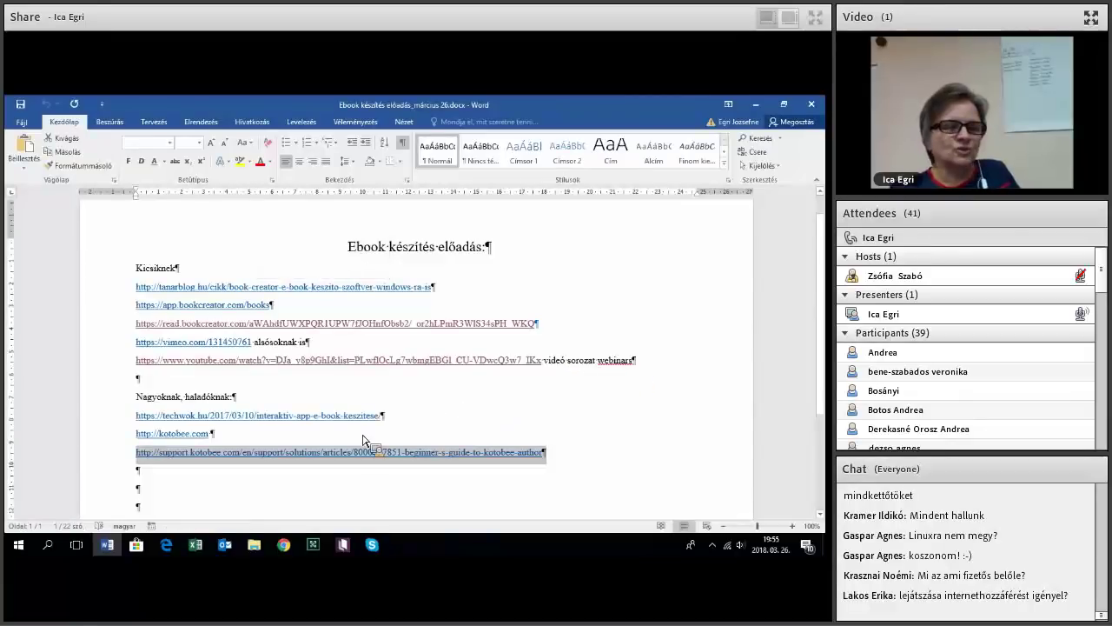
scroll(304, 428, down, 1)
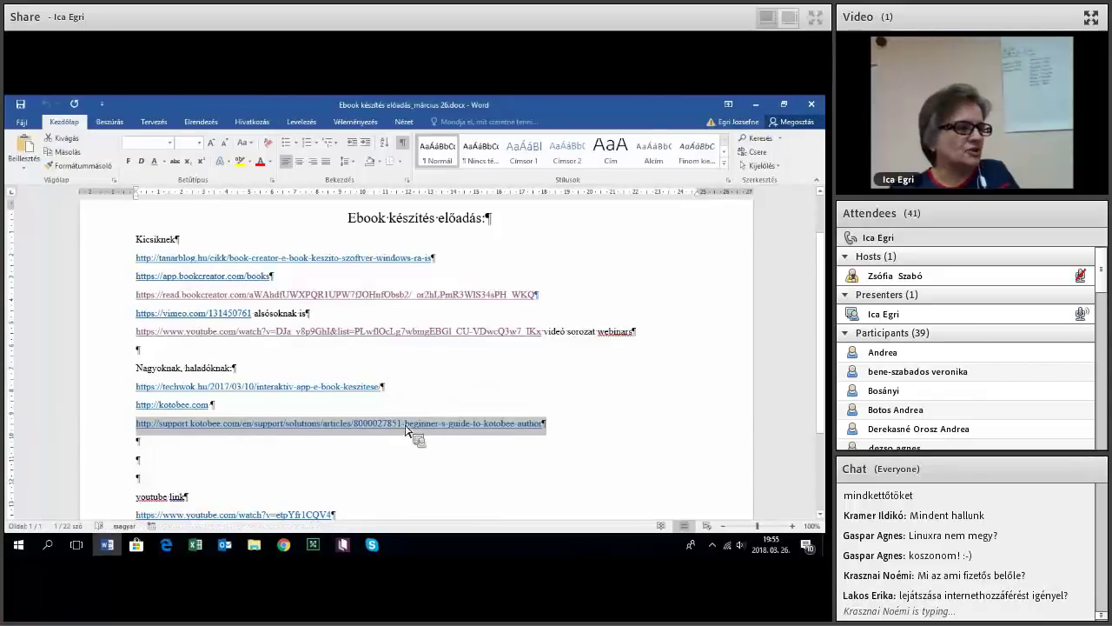
scroll(405, 452, down, 2)
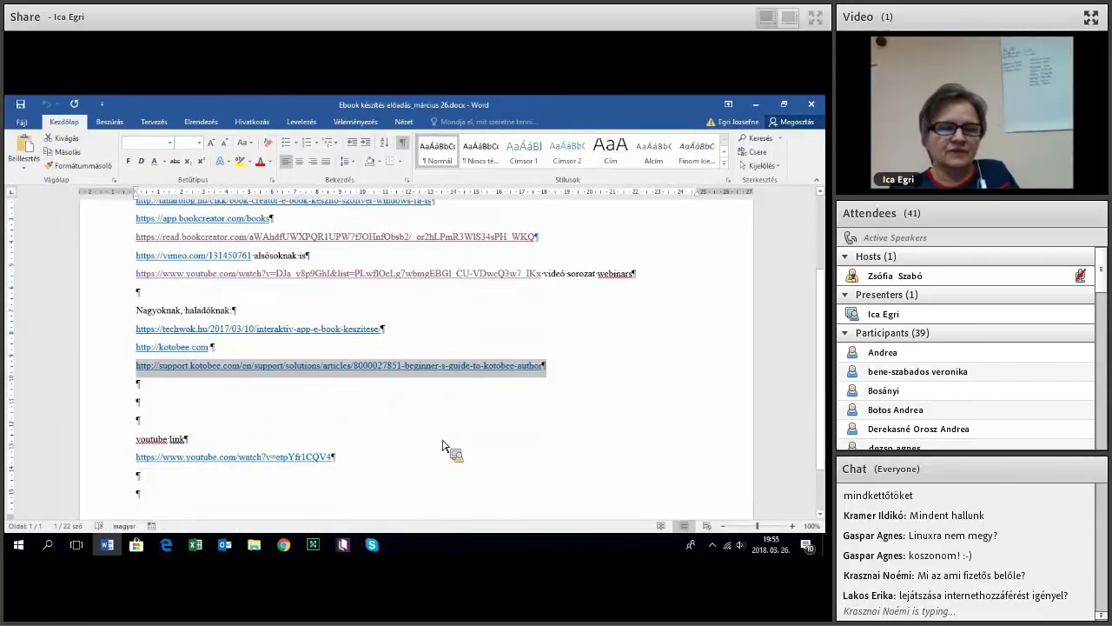
click(760, 103)
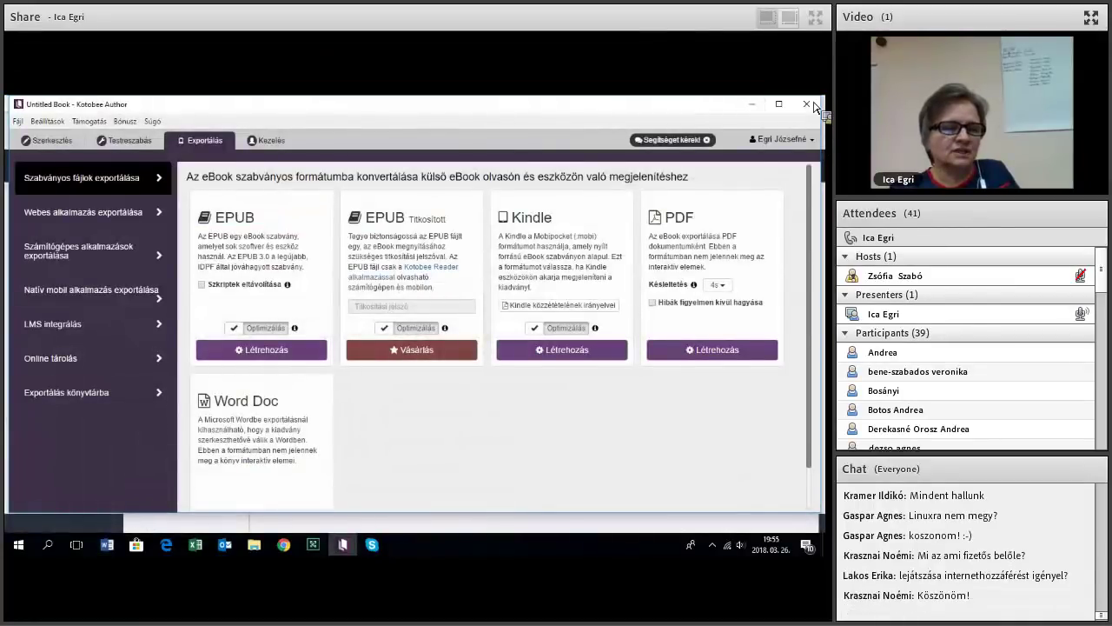
Request to exit Kotobee Author, switch to Chrome and close the BookWidgets puzzle and Interactive Ebook Creator tabs
click(808, 105)
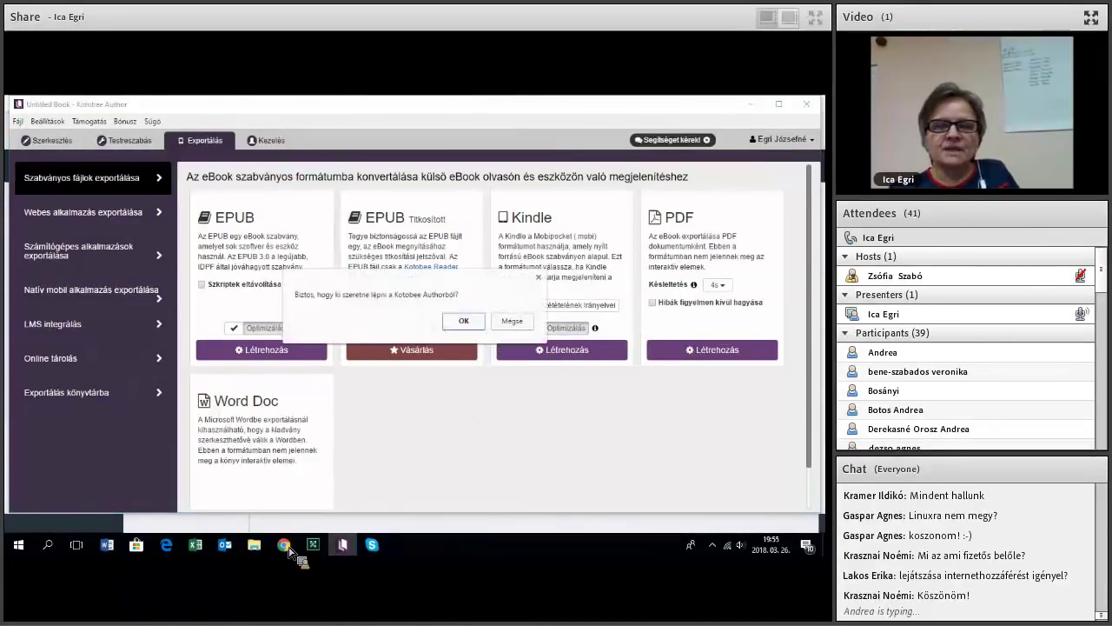
key(alt+Tab)
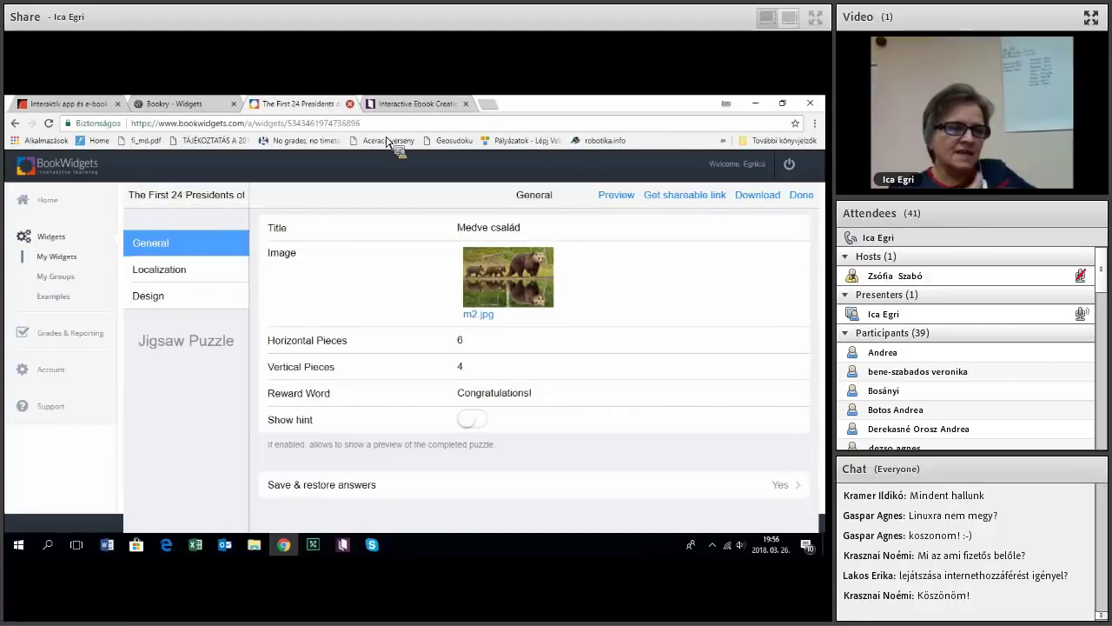
click(350, 104)
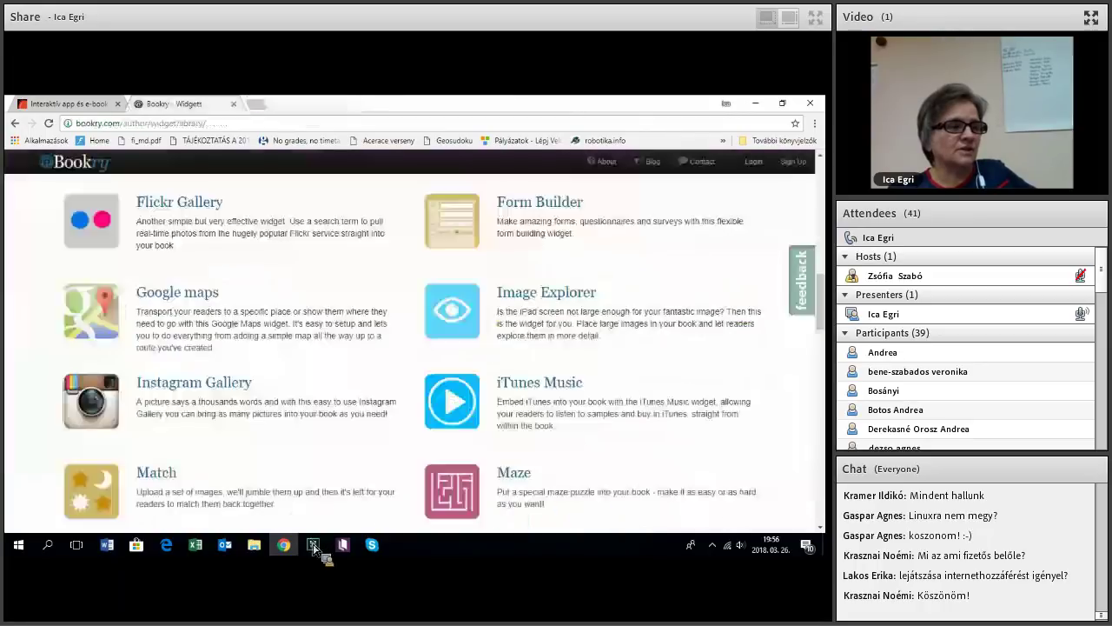
click(313, 544)
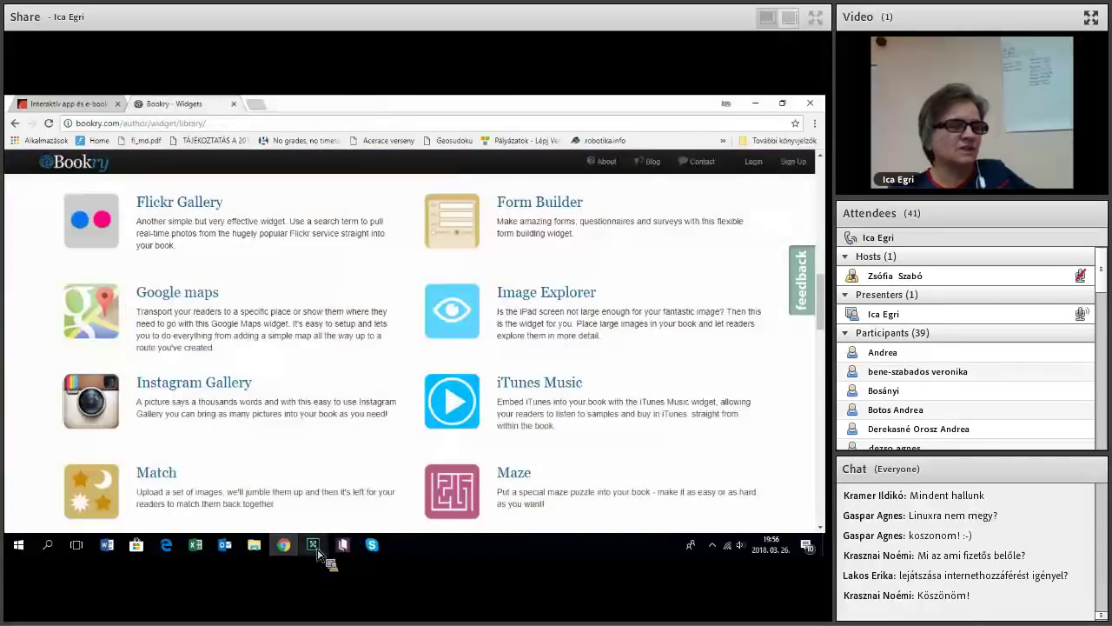